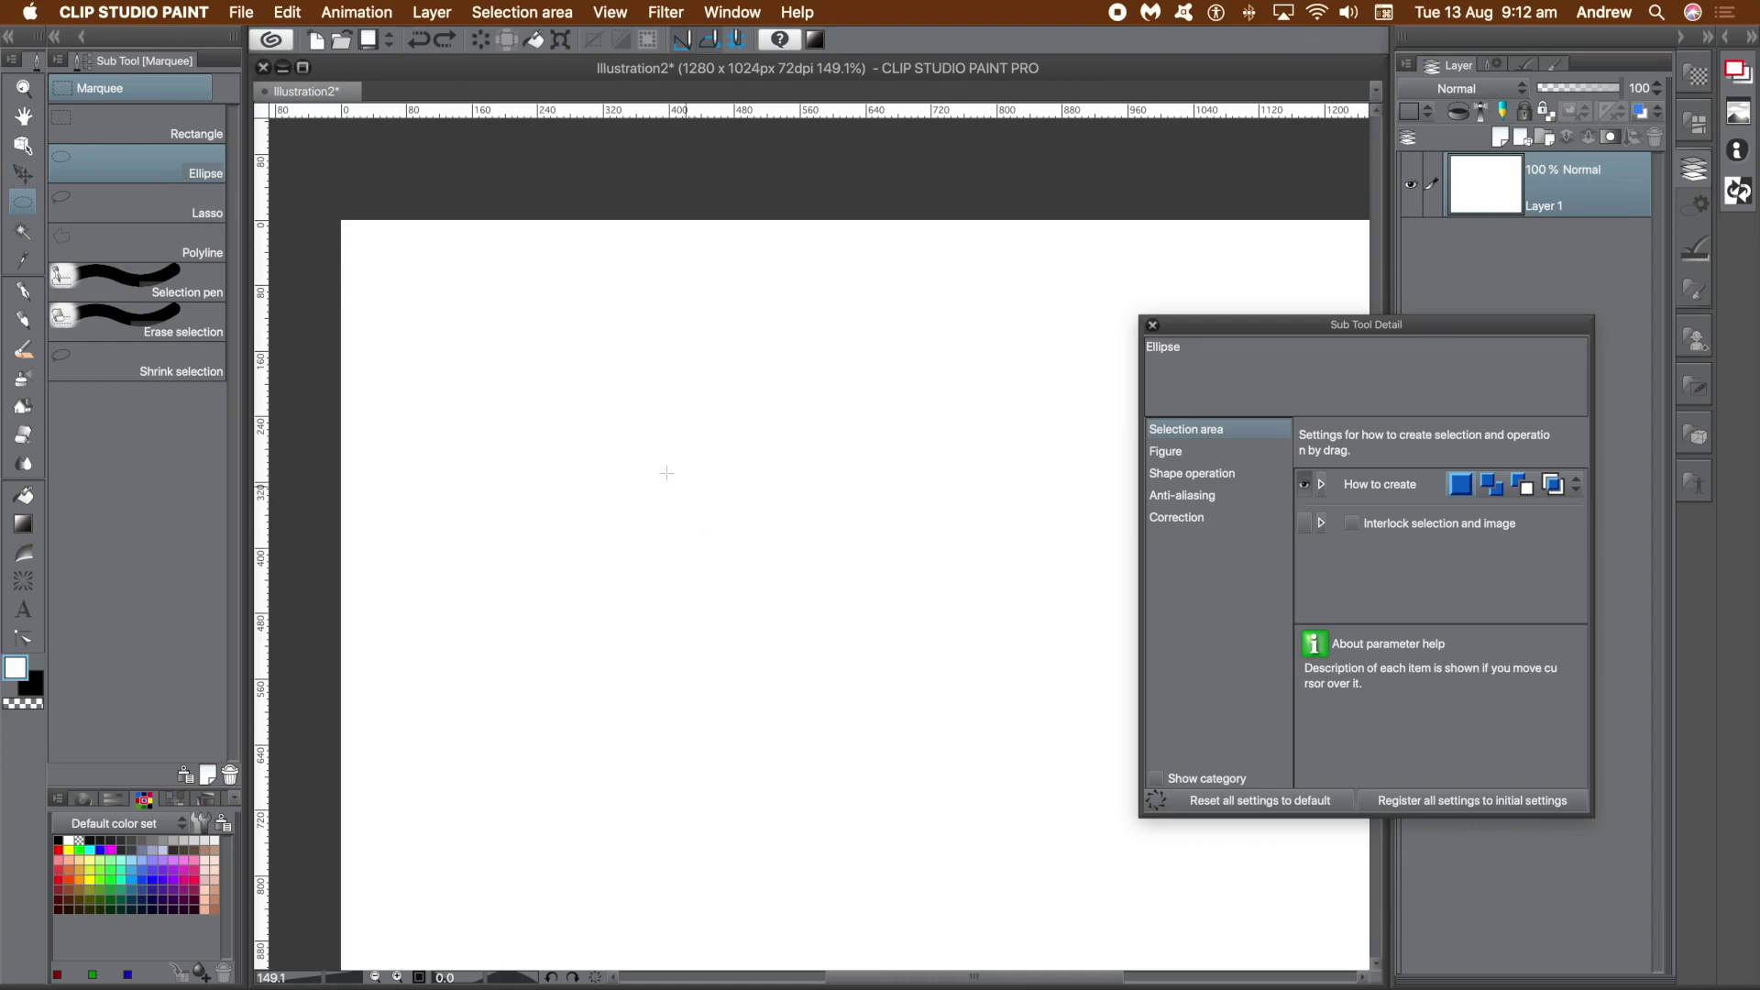
- Draw a circular ellipse selection near the canvas centre and switch to the Gradient tool
left_click_drag(647, 461, 986, 759)
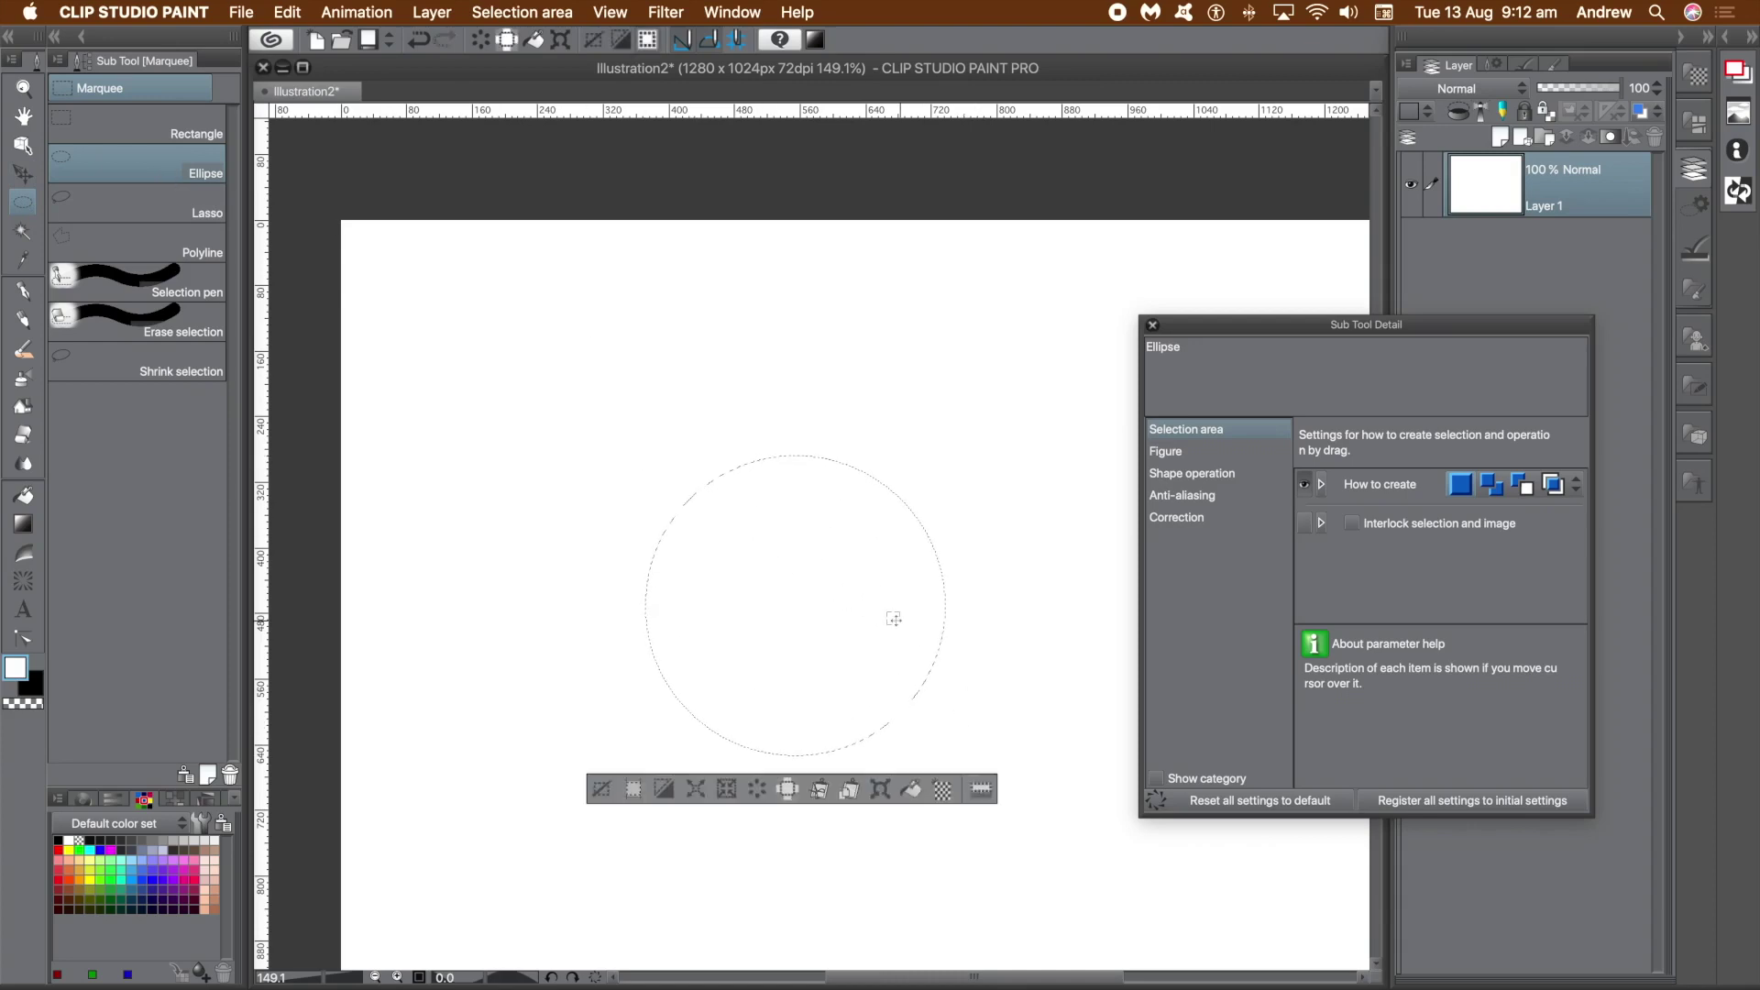
left_click(25, 527)
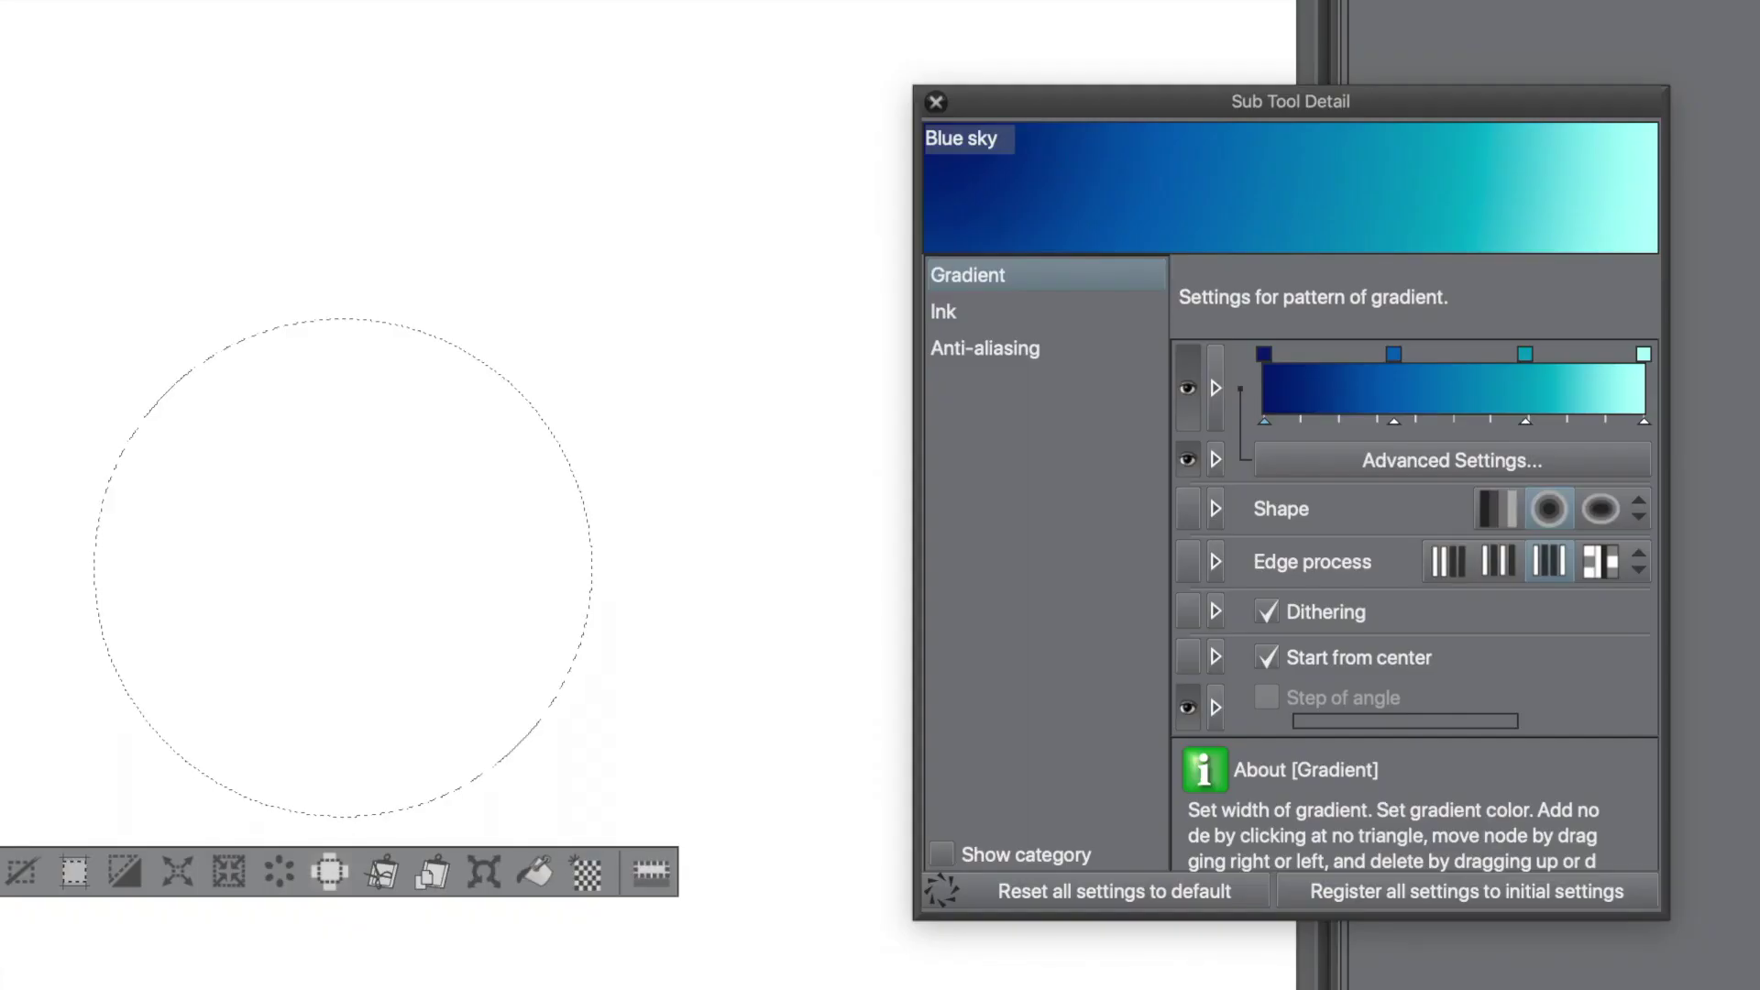
- Choose the Sunset gradient with Normal blending mode
left_click(151, 405)
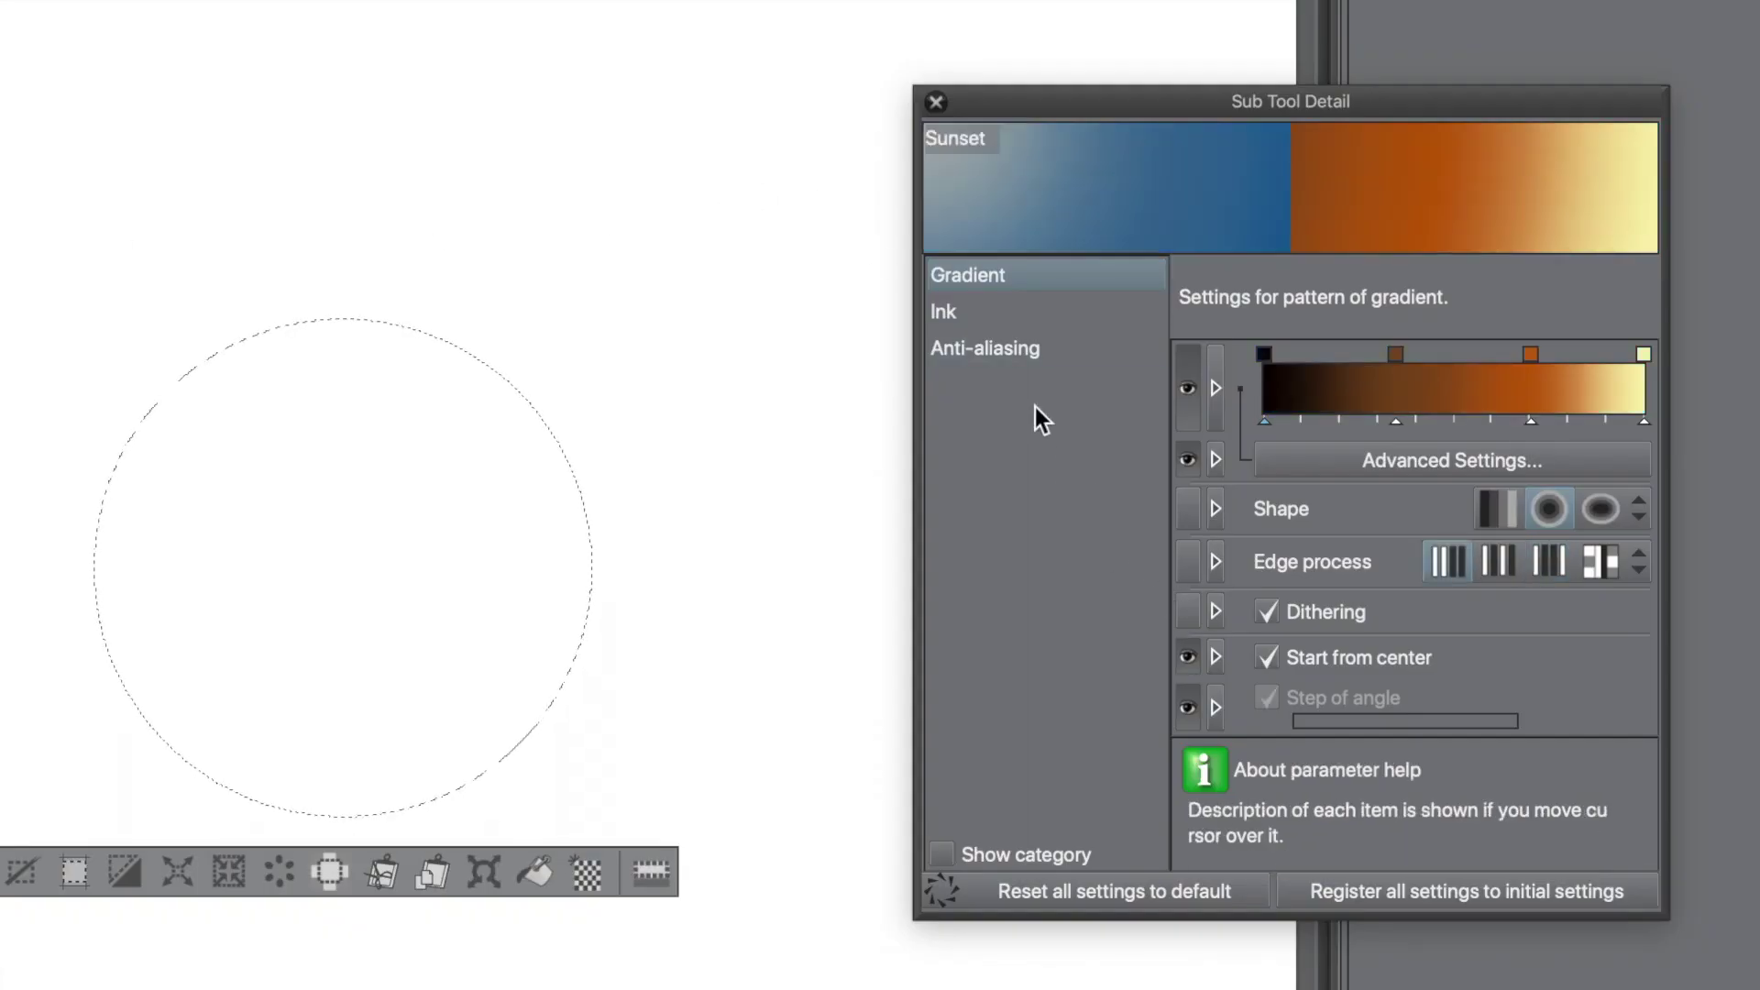
left_click(944, 316)
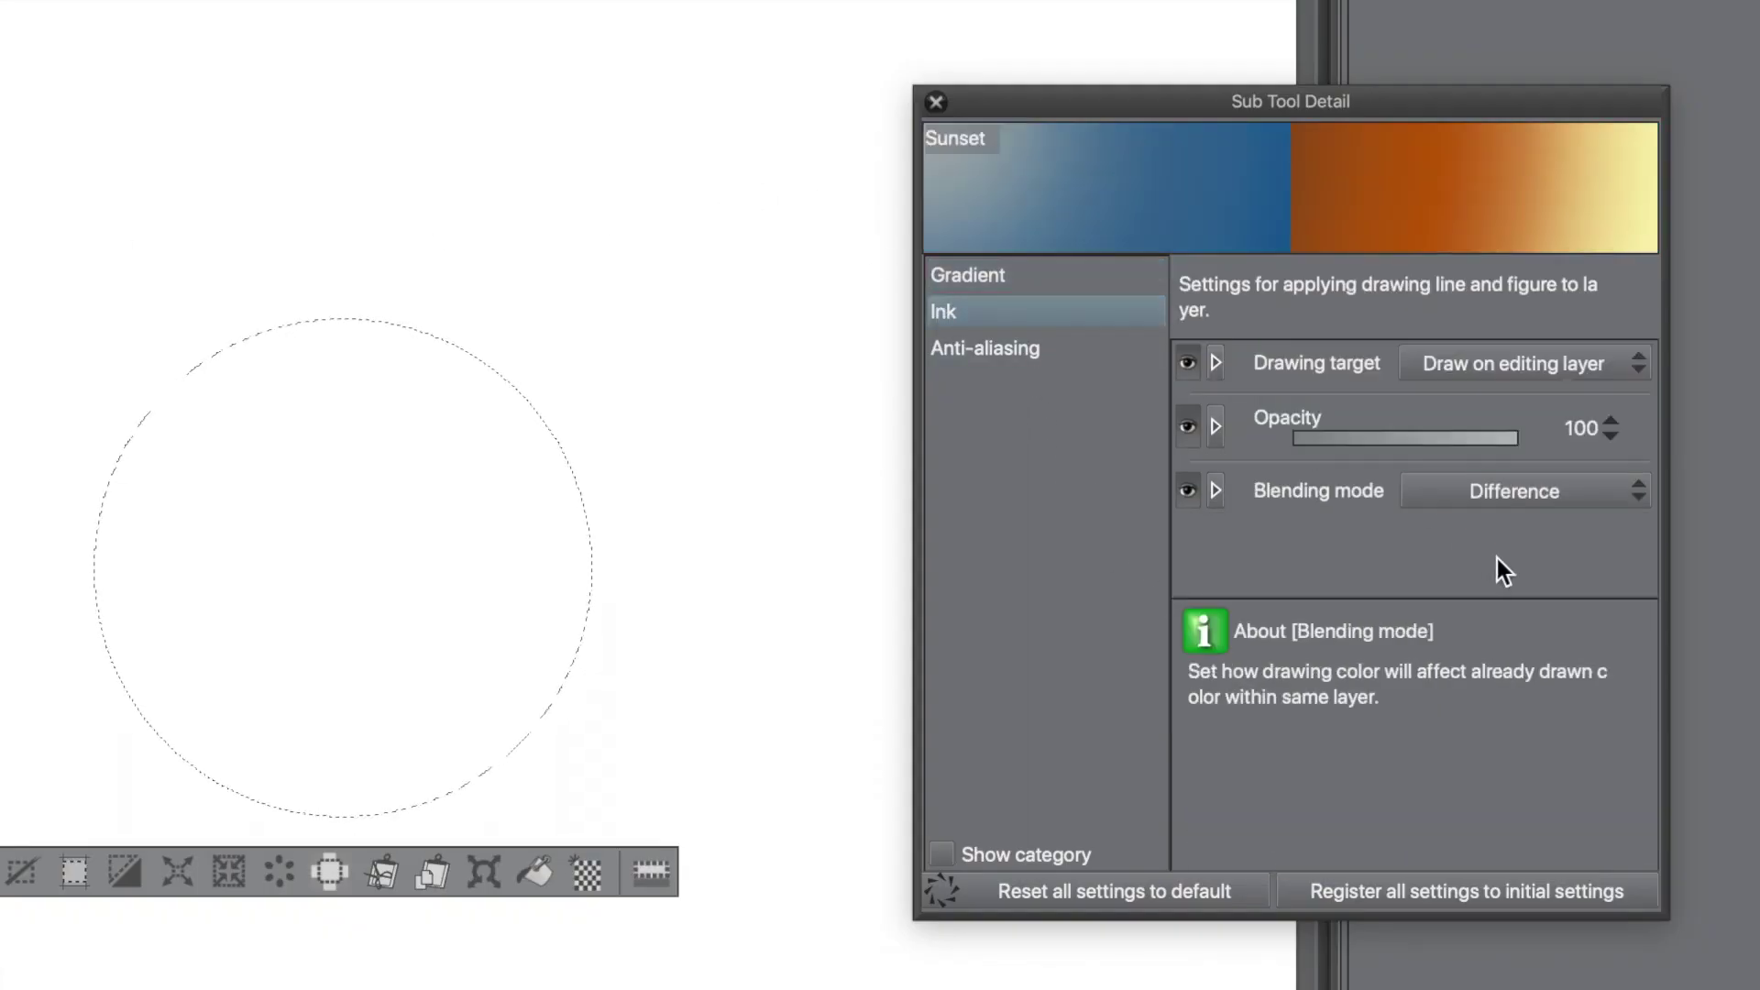
left_click(1531, 502)
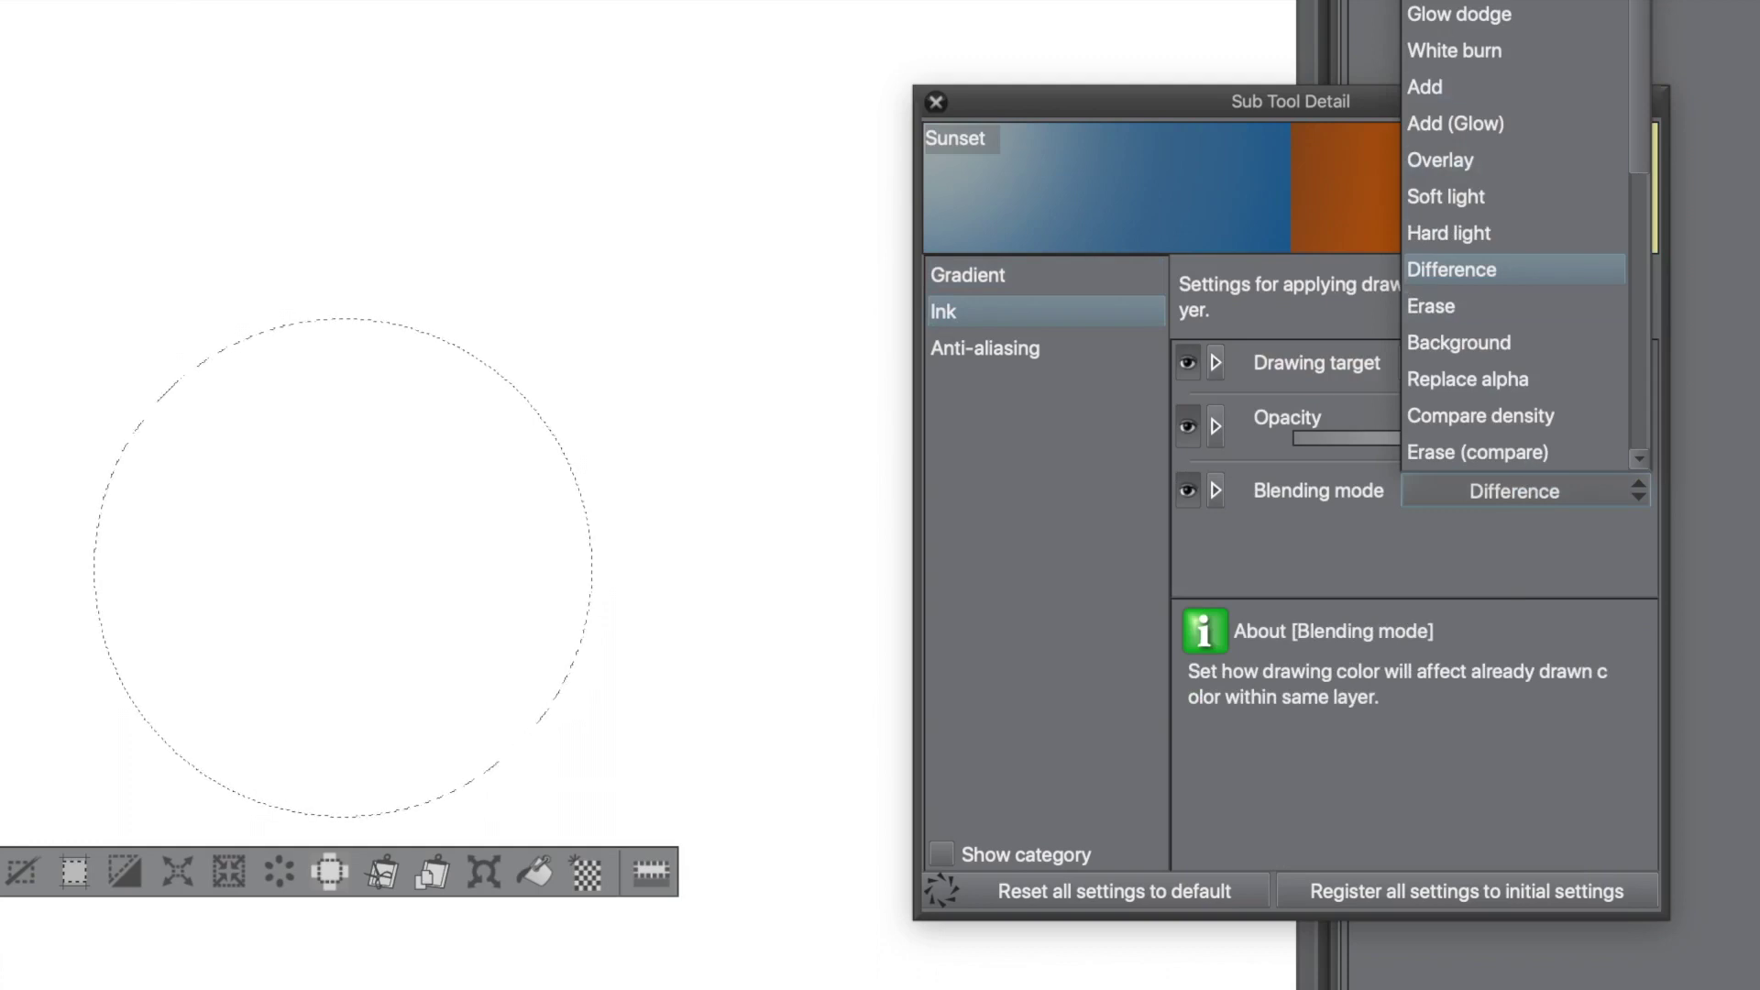
key("Escape")
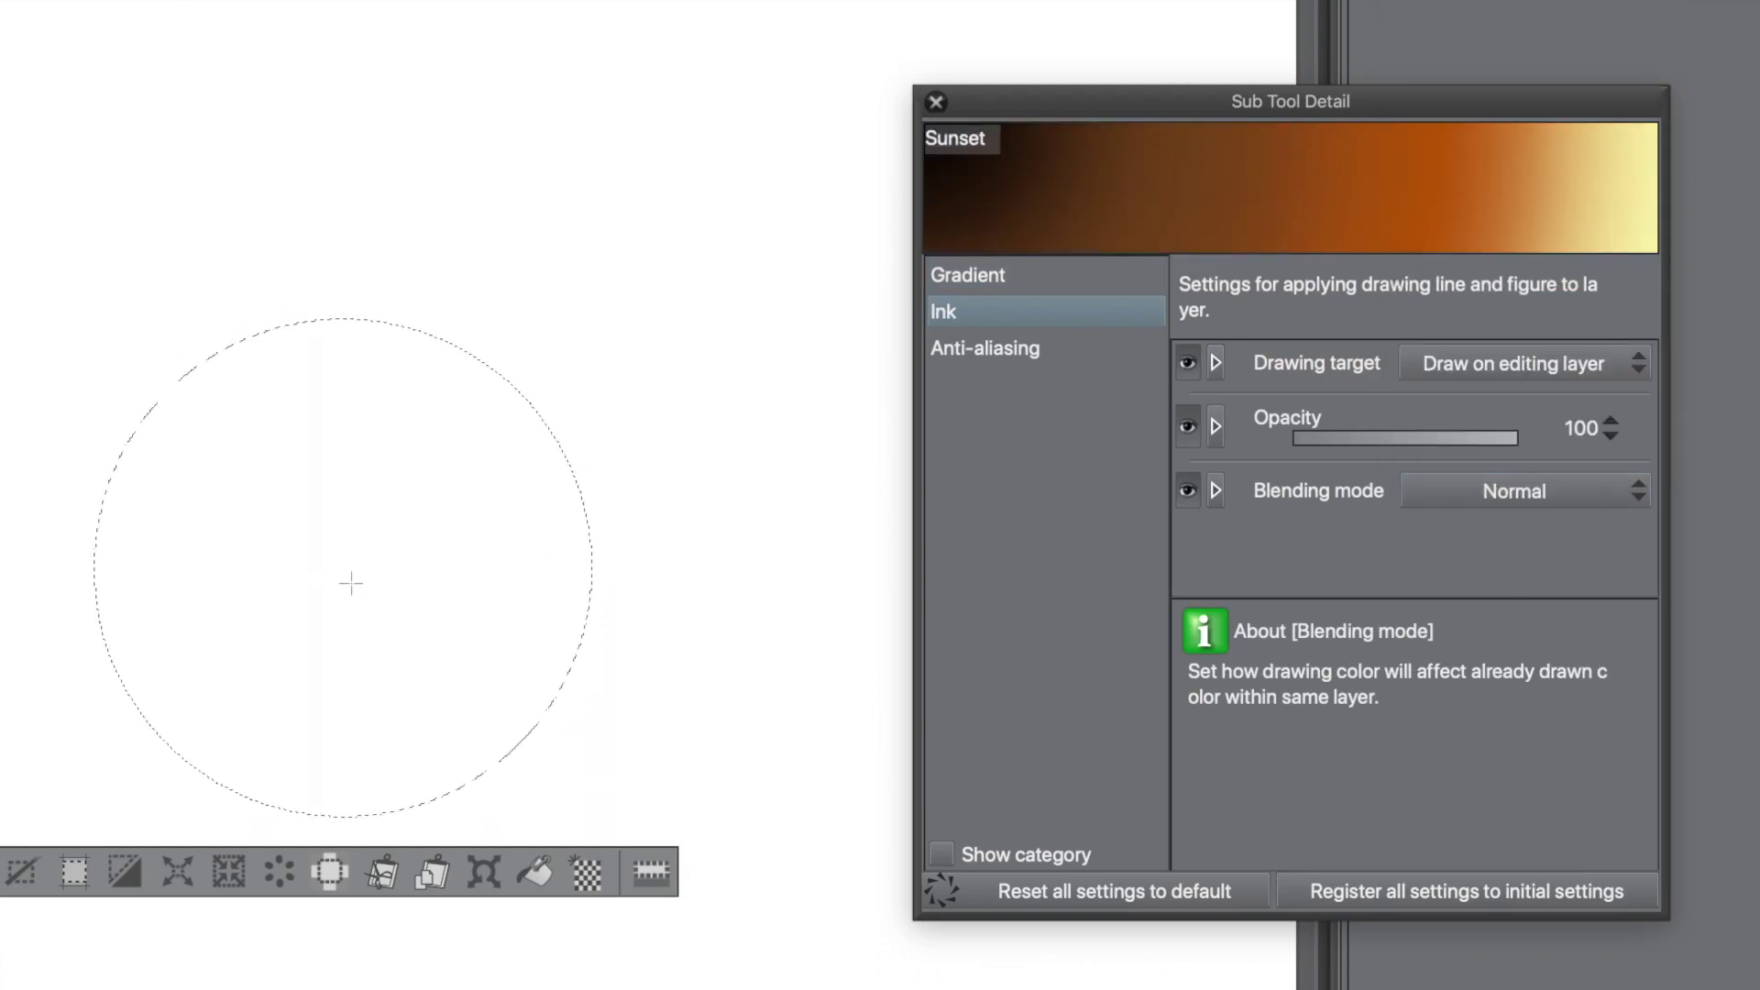
- Reverse the Sunset gradient so it runs from pale cream to near black
left_click(982, 279)
left_click(1438, 460)
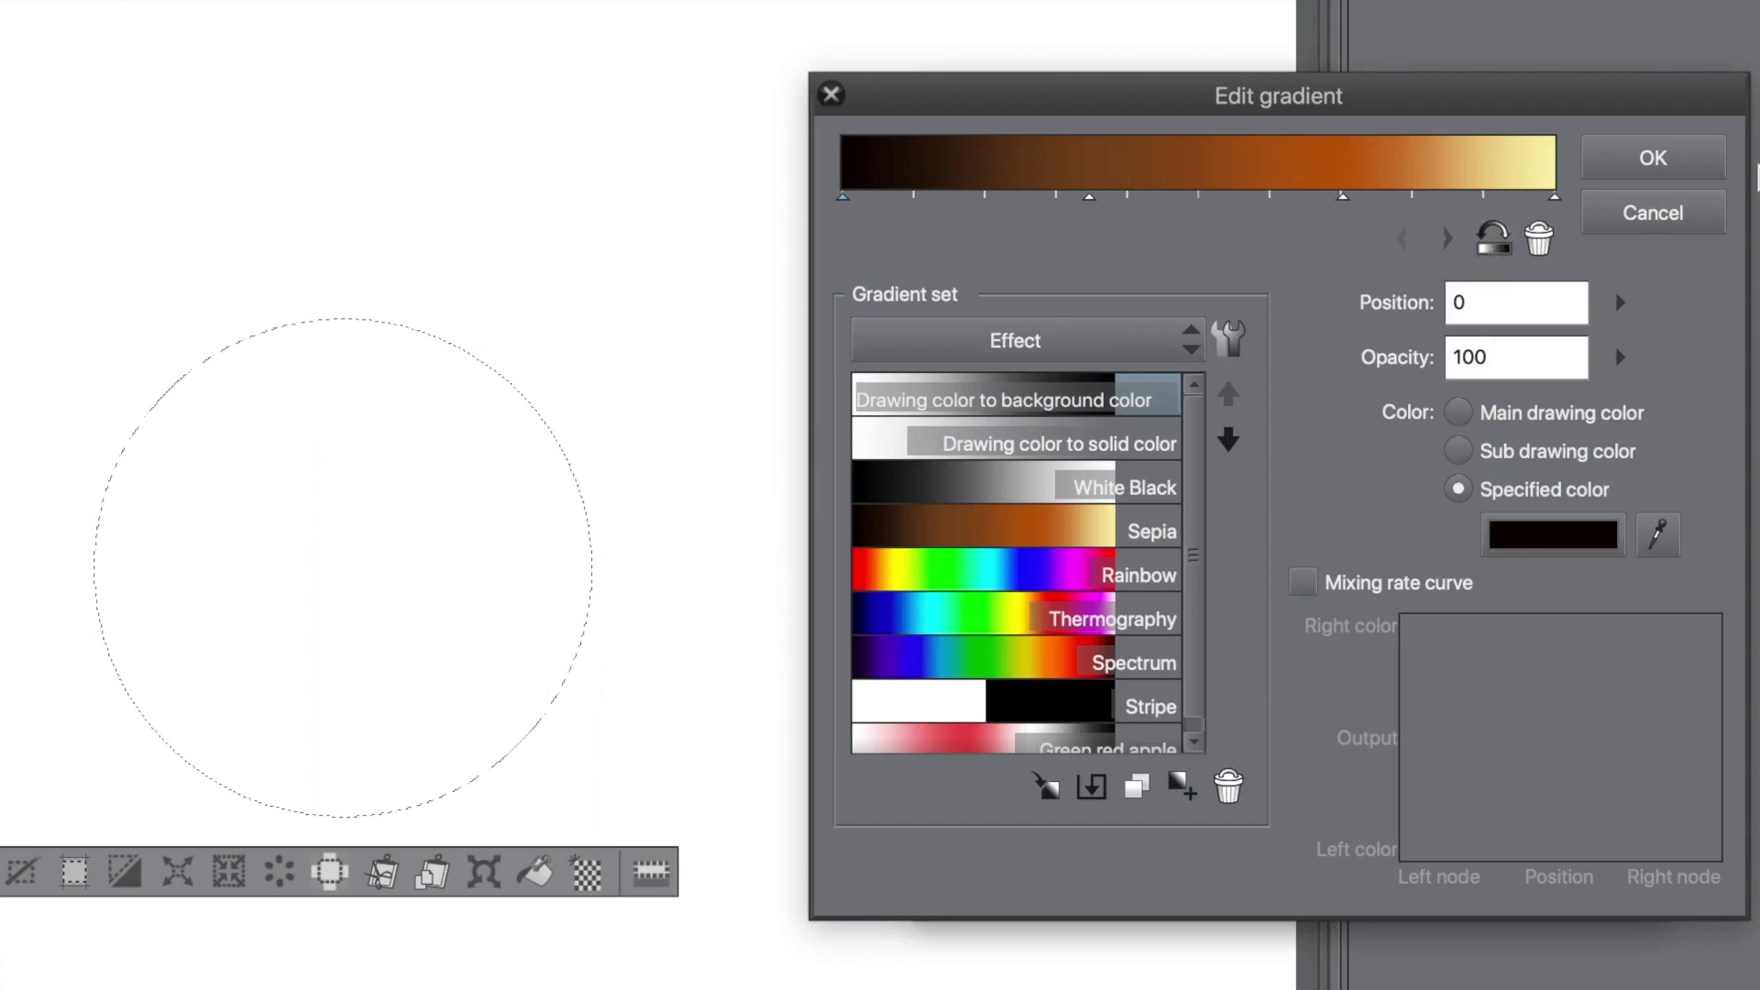
left_click(1650, 158)
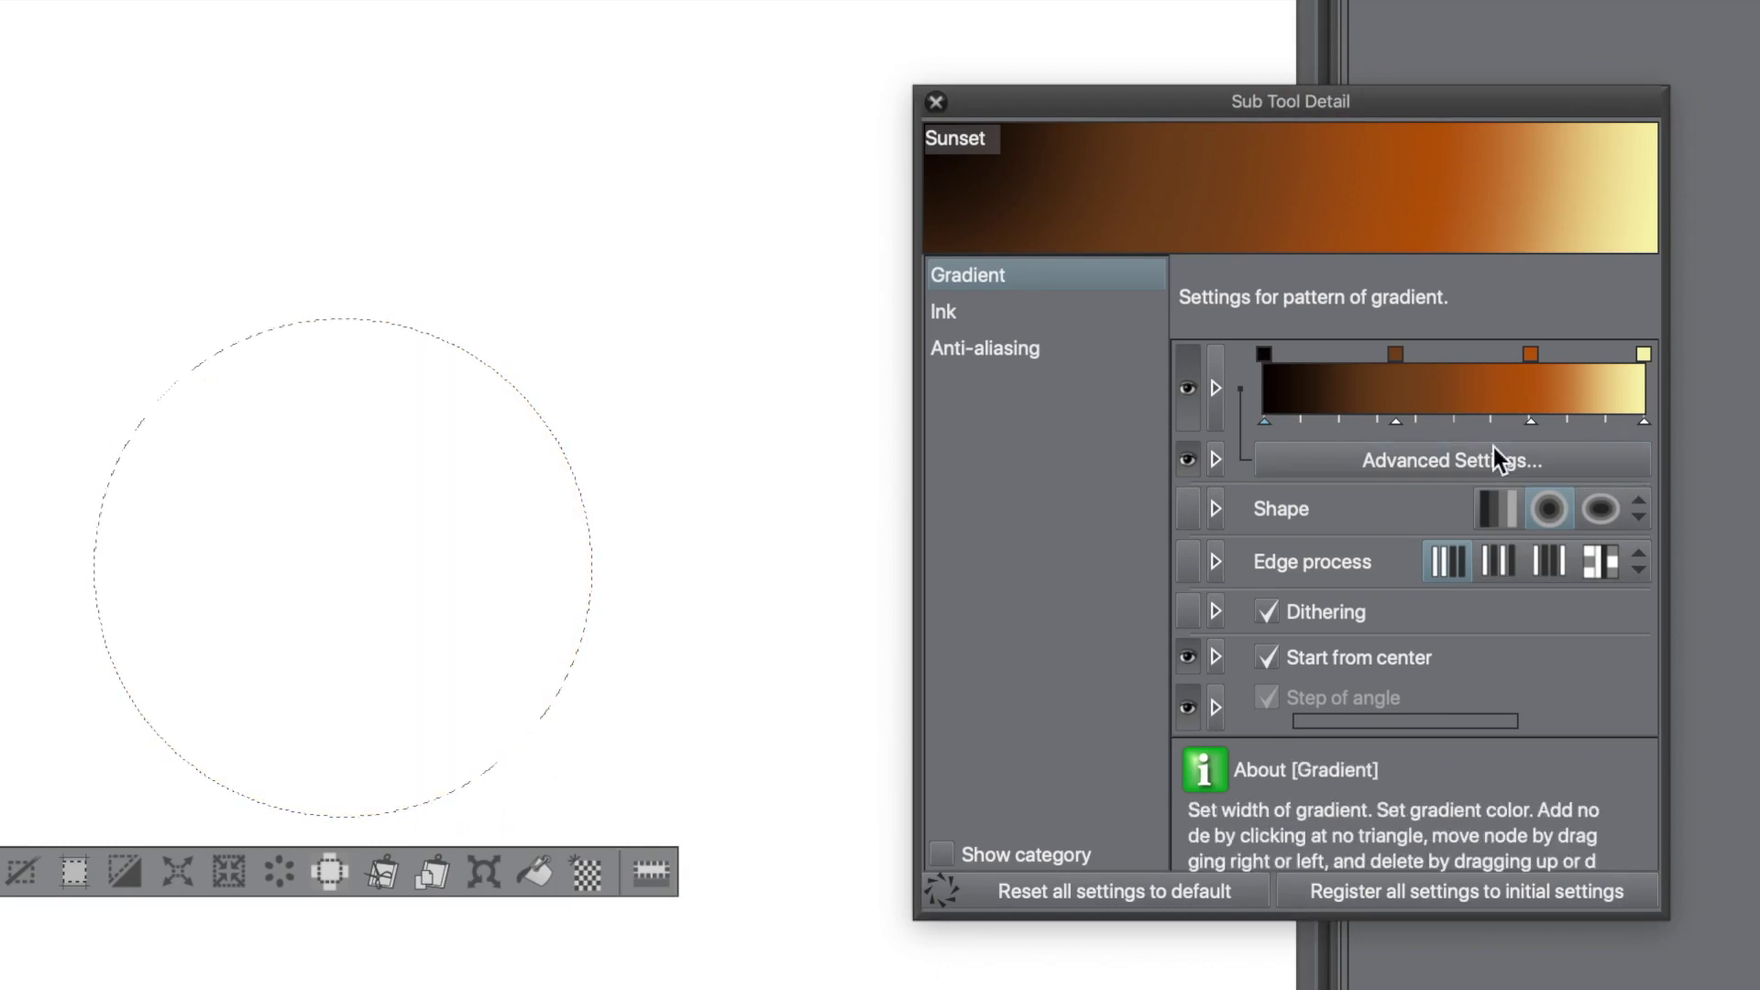
left_click(1454, 463)
left_click(1496, 240)
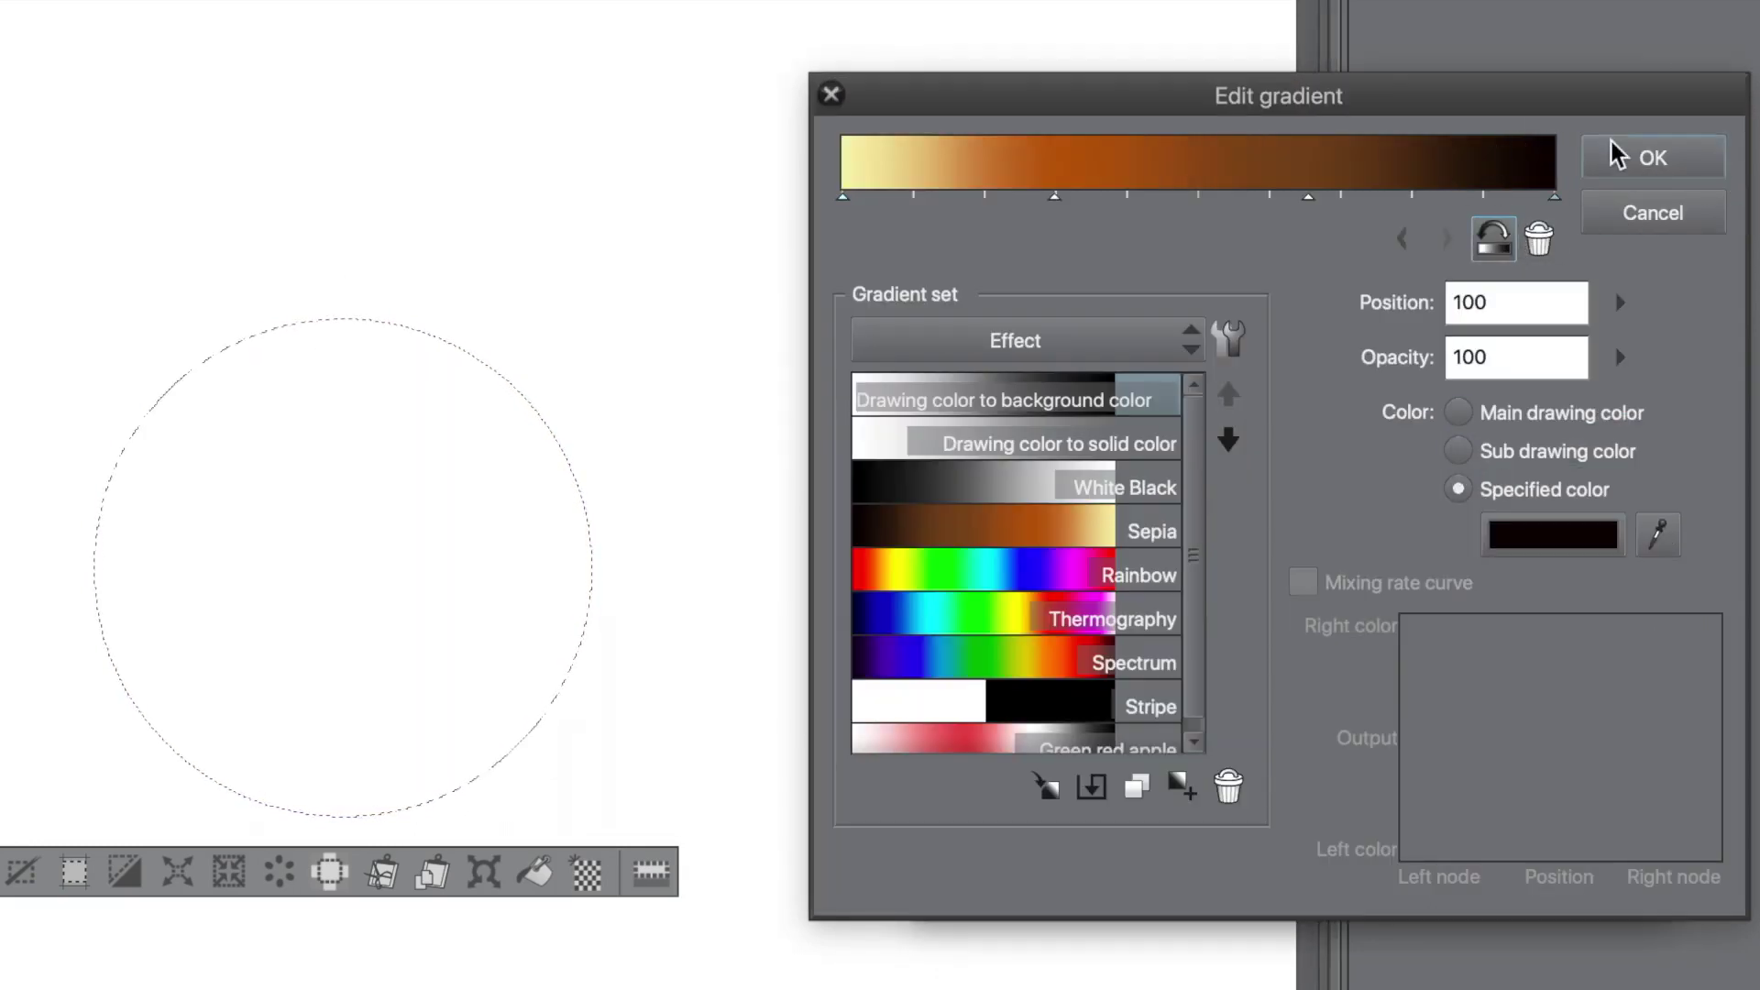
left_click(1685, 170)
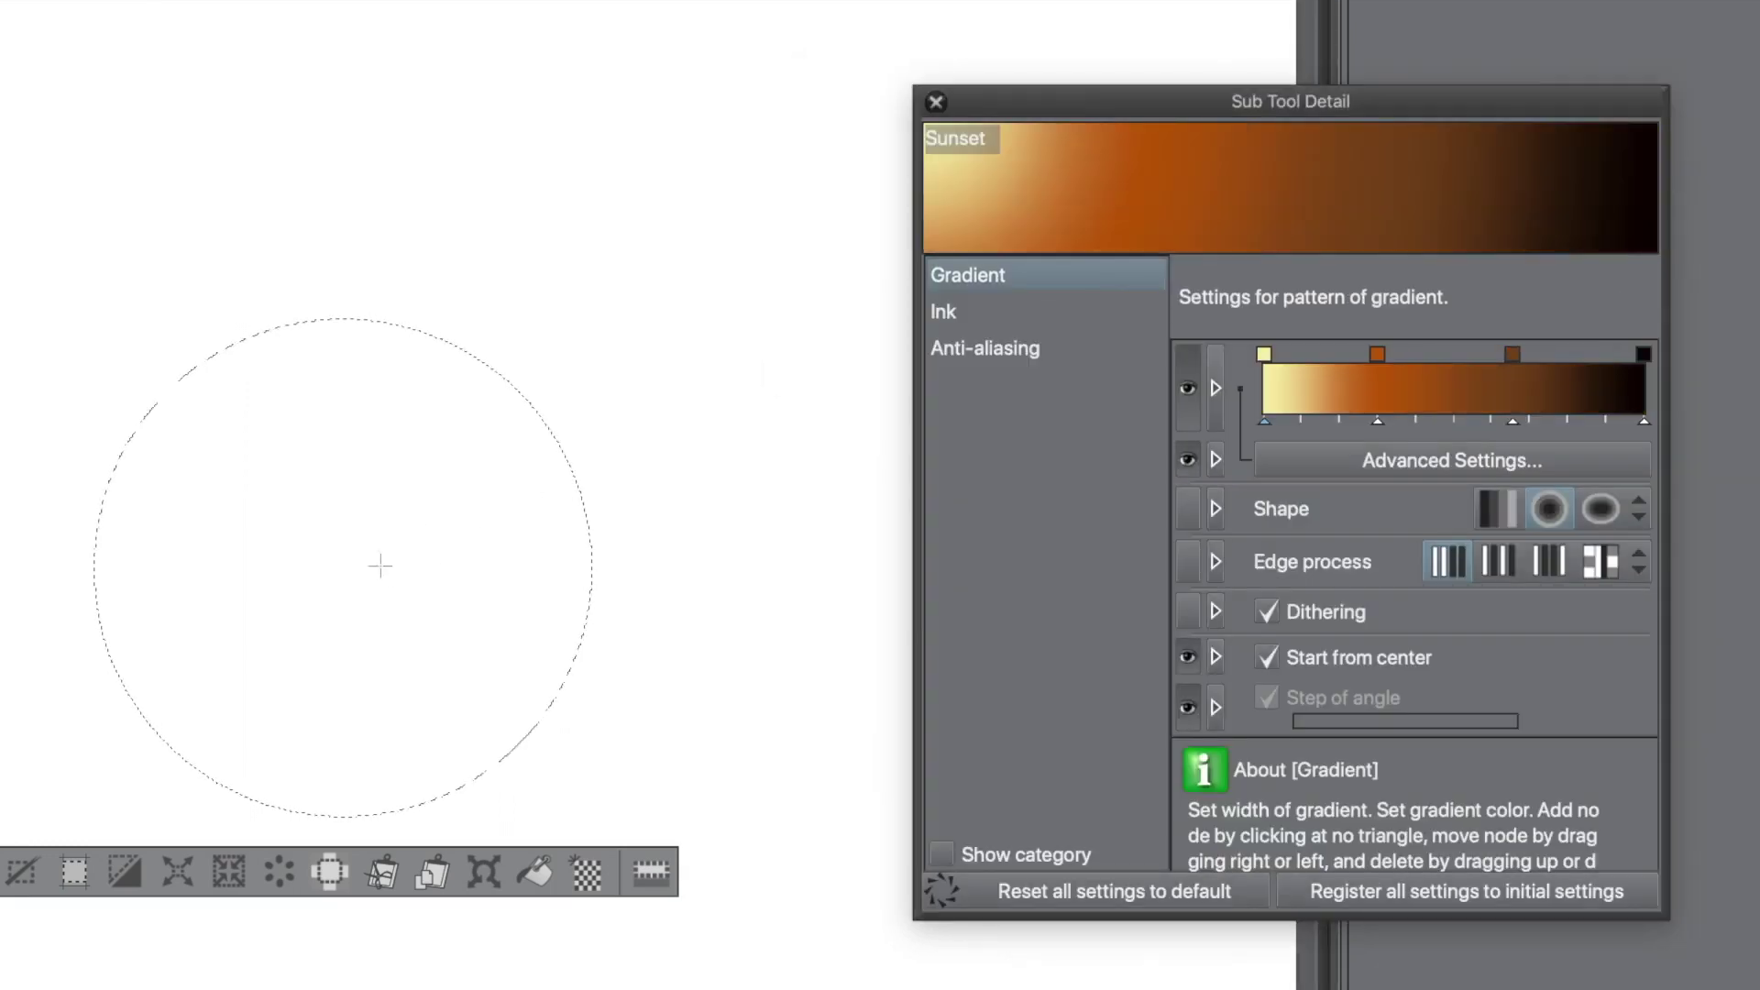
- Fill the circle with a radial Sunset gradient highlighted at the upper left, replacing a first attempt
left_click_drag(547, 782, 591, 825)
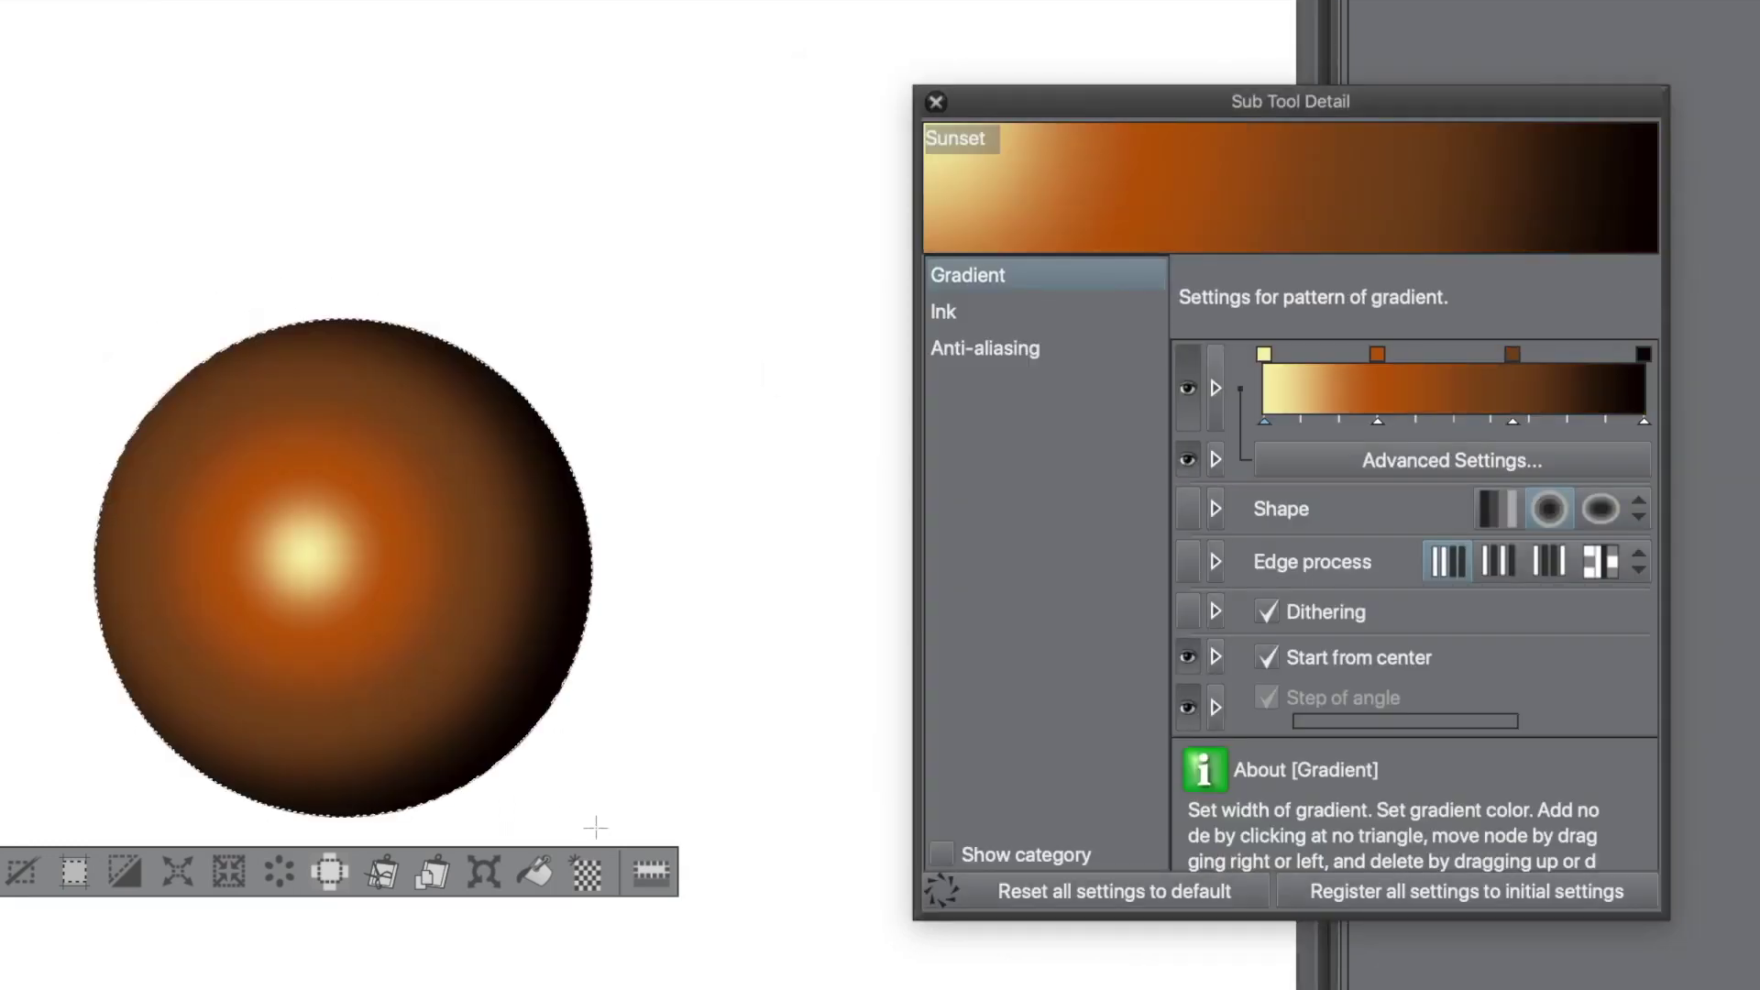
key("ctrl+z")
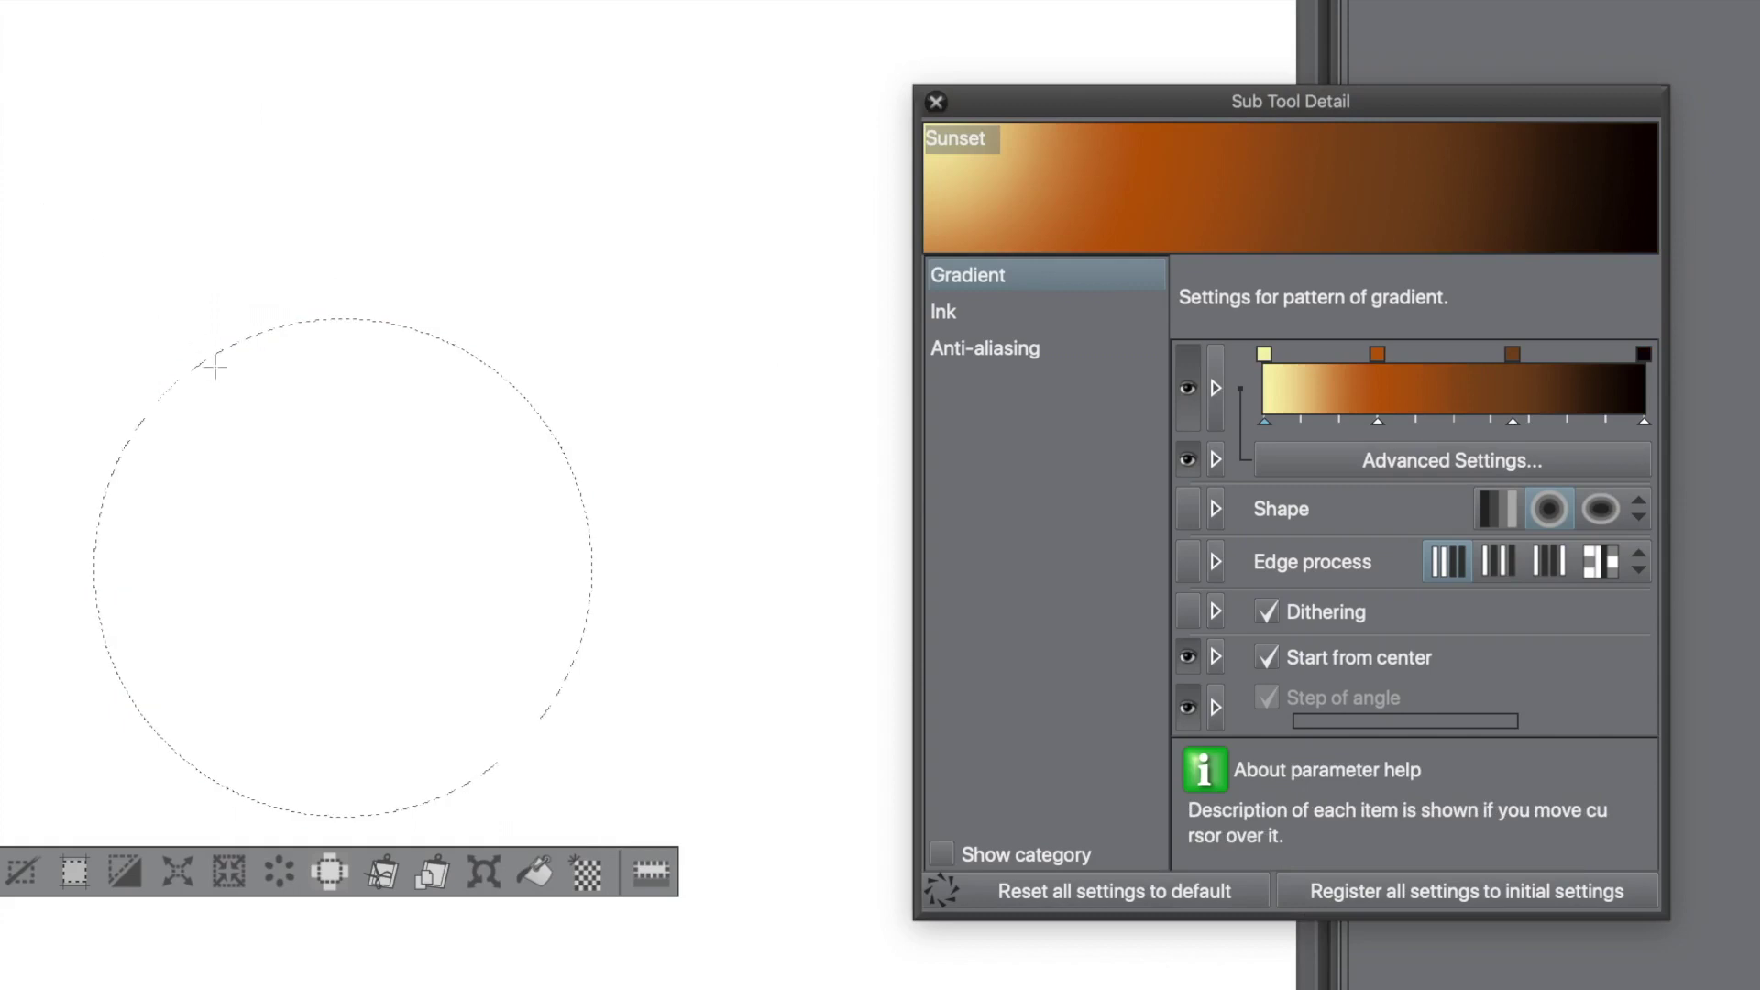
left_click_drag(261, 404, 642, 894)
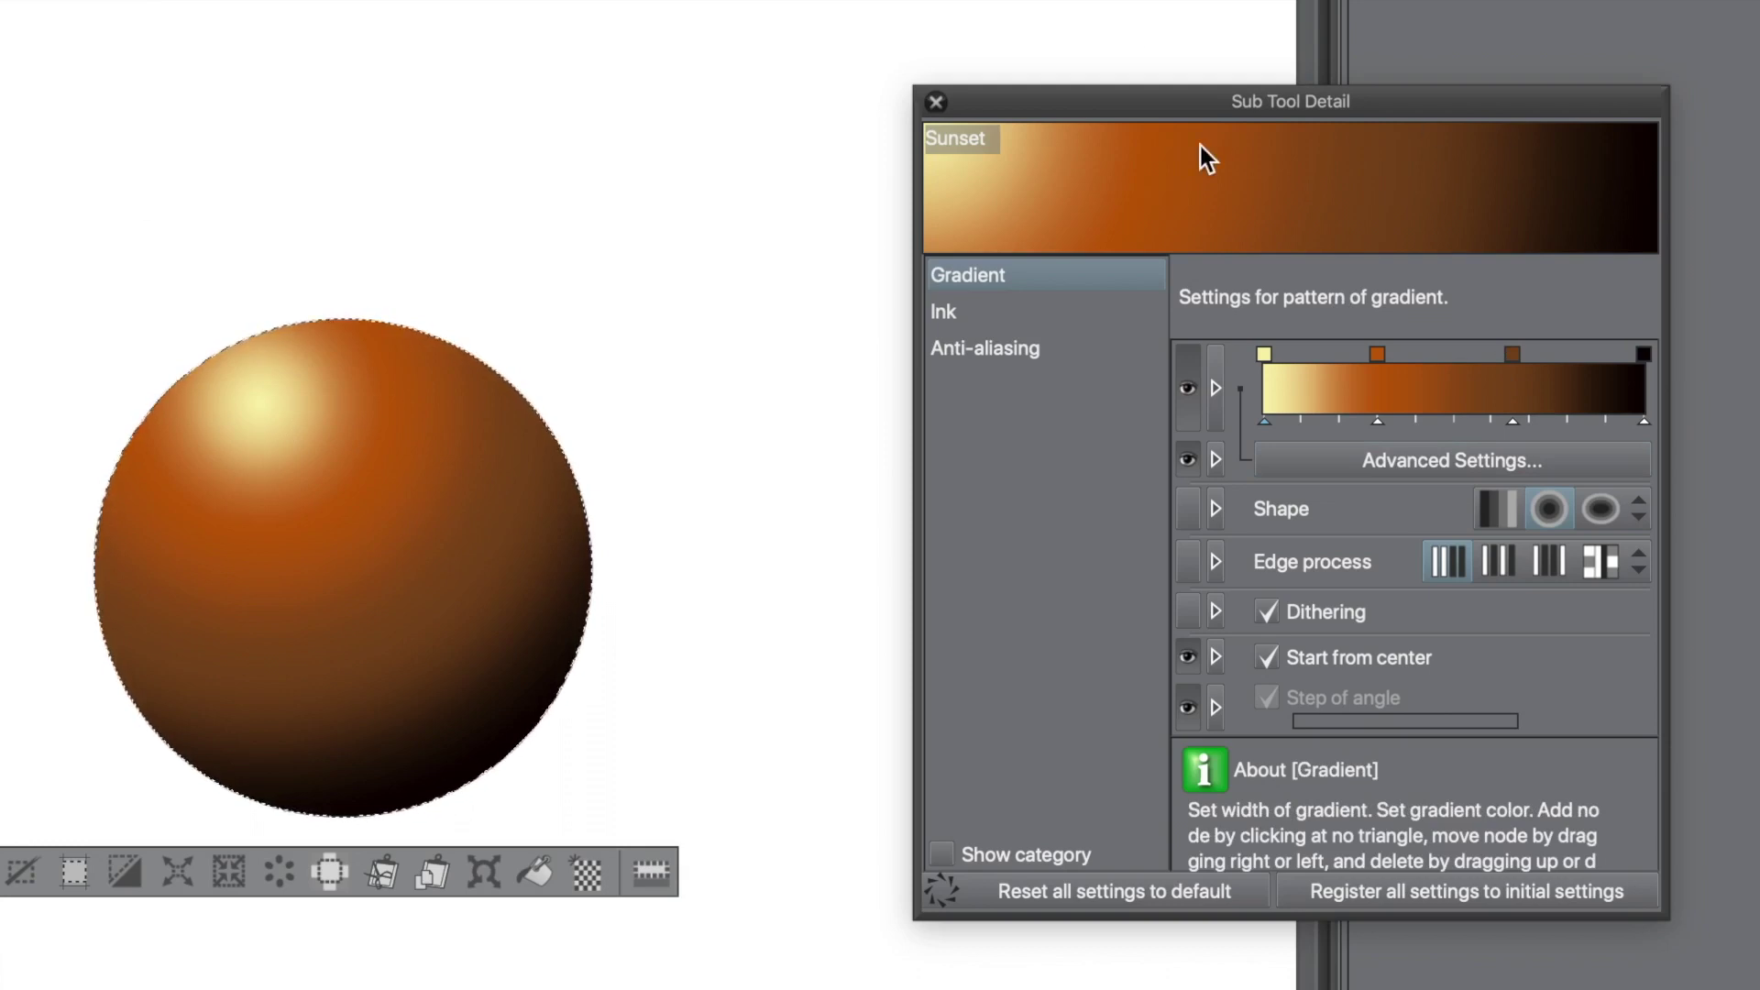
left_click(936, 101)
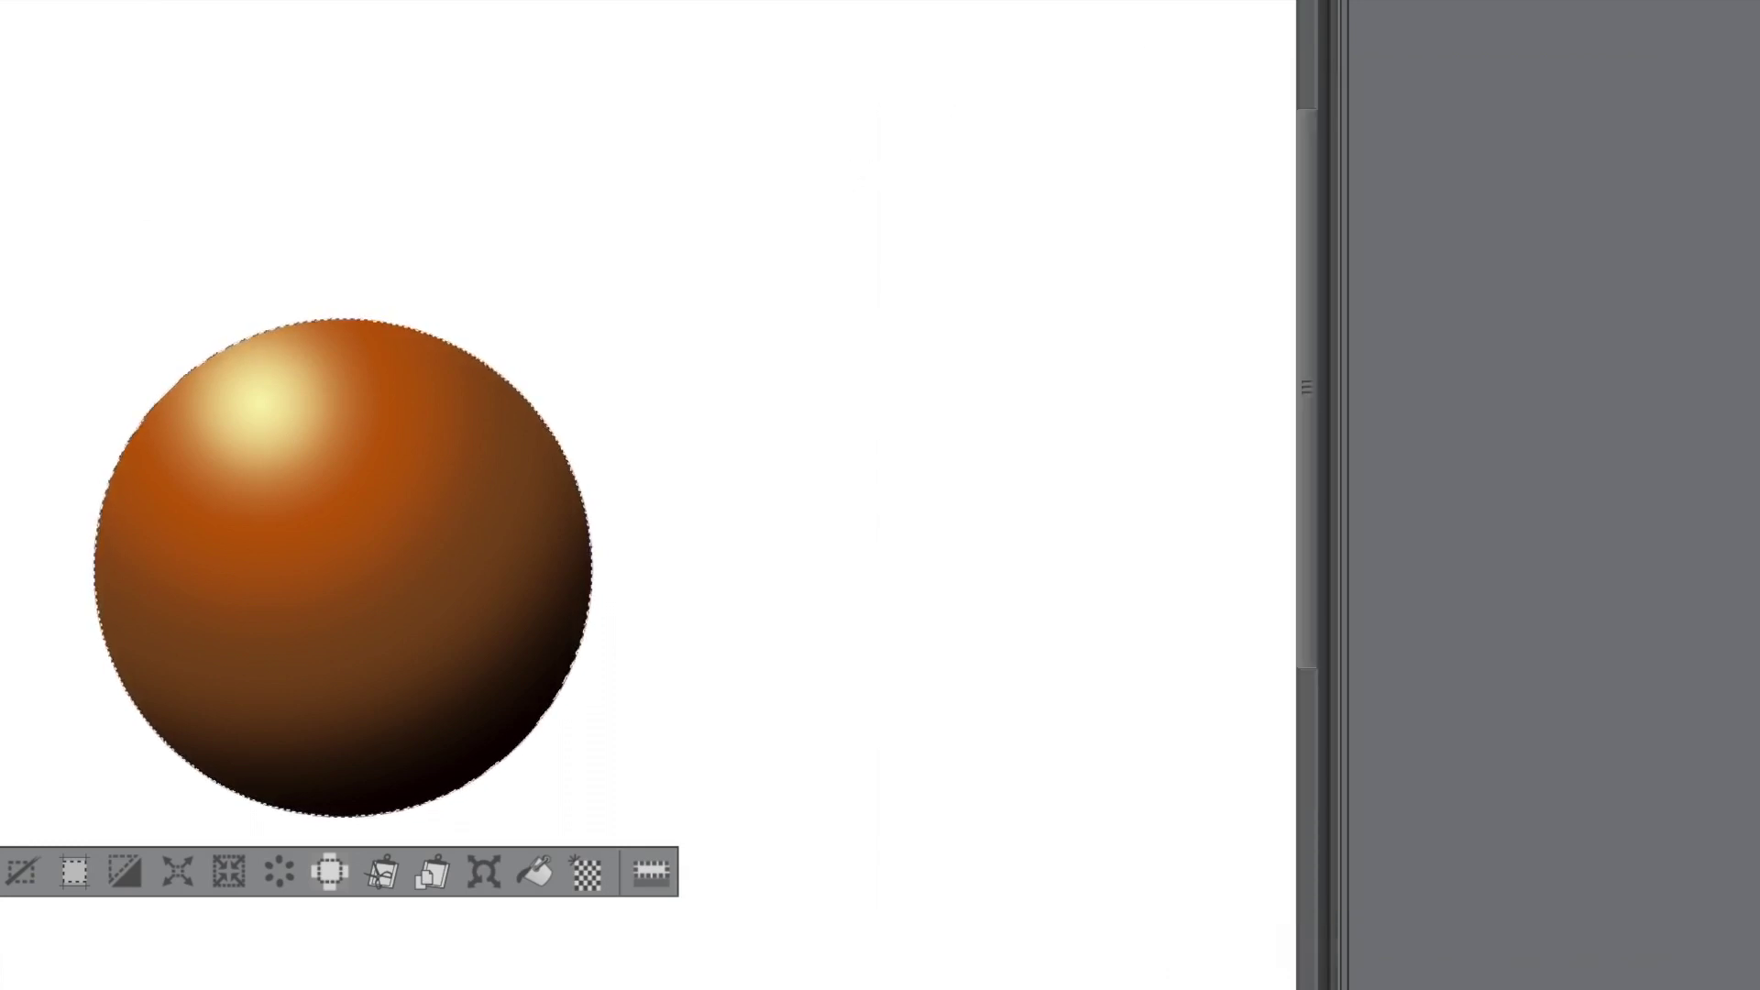
- Register the sphere as brush-tip image material 'Gradient Sphere 3' in Image material > Brush
left_click(591, 25)
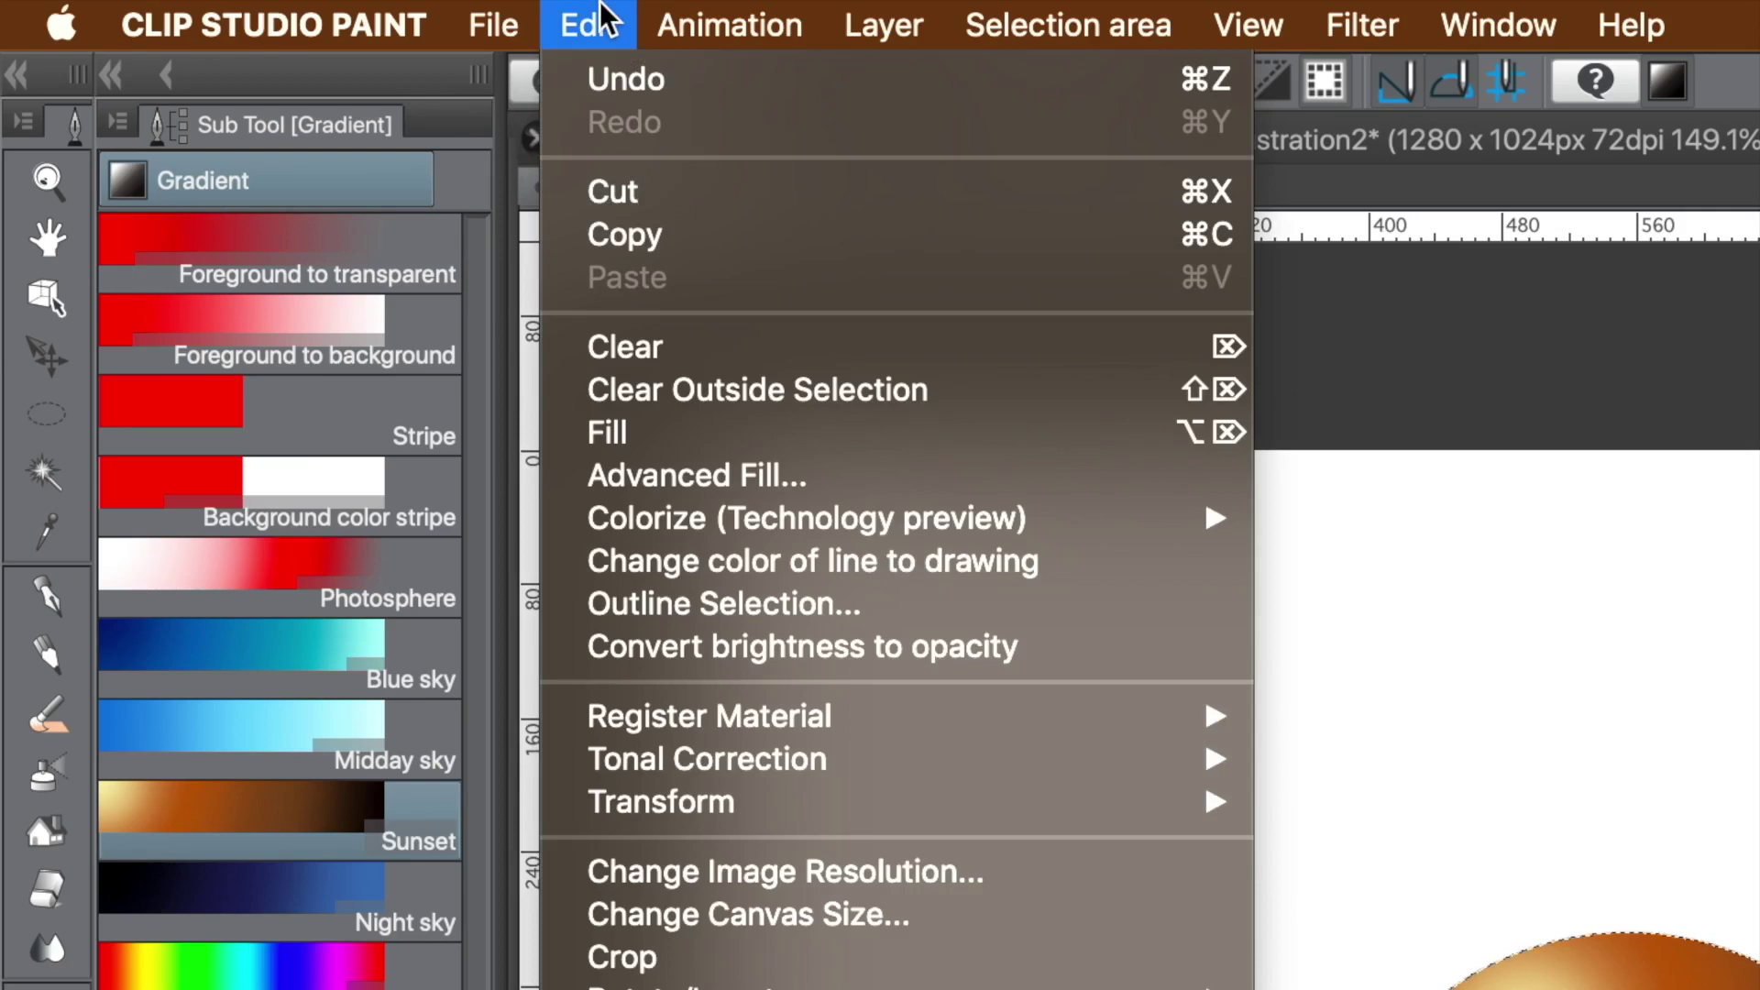
mouse_move(813, 715)
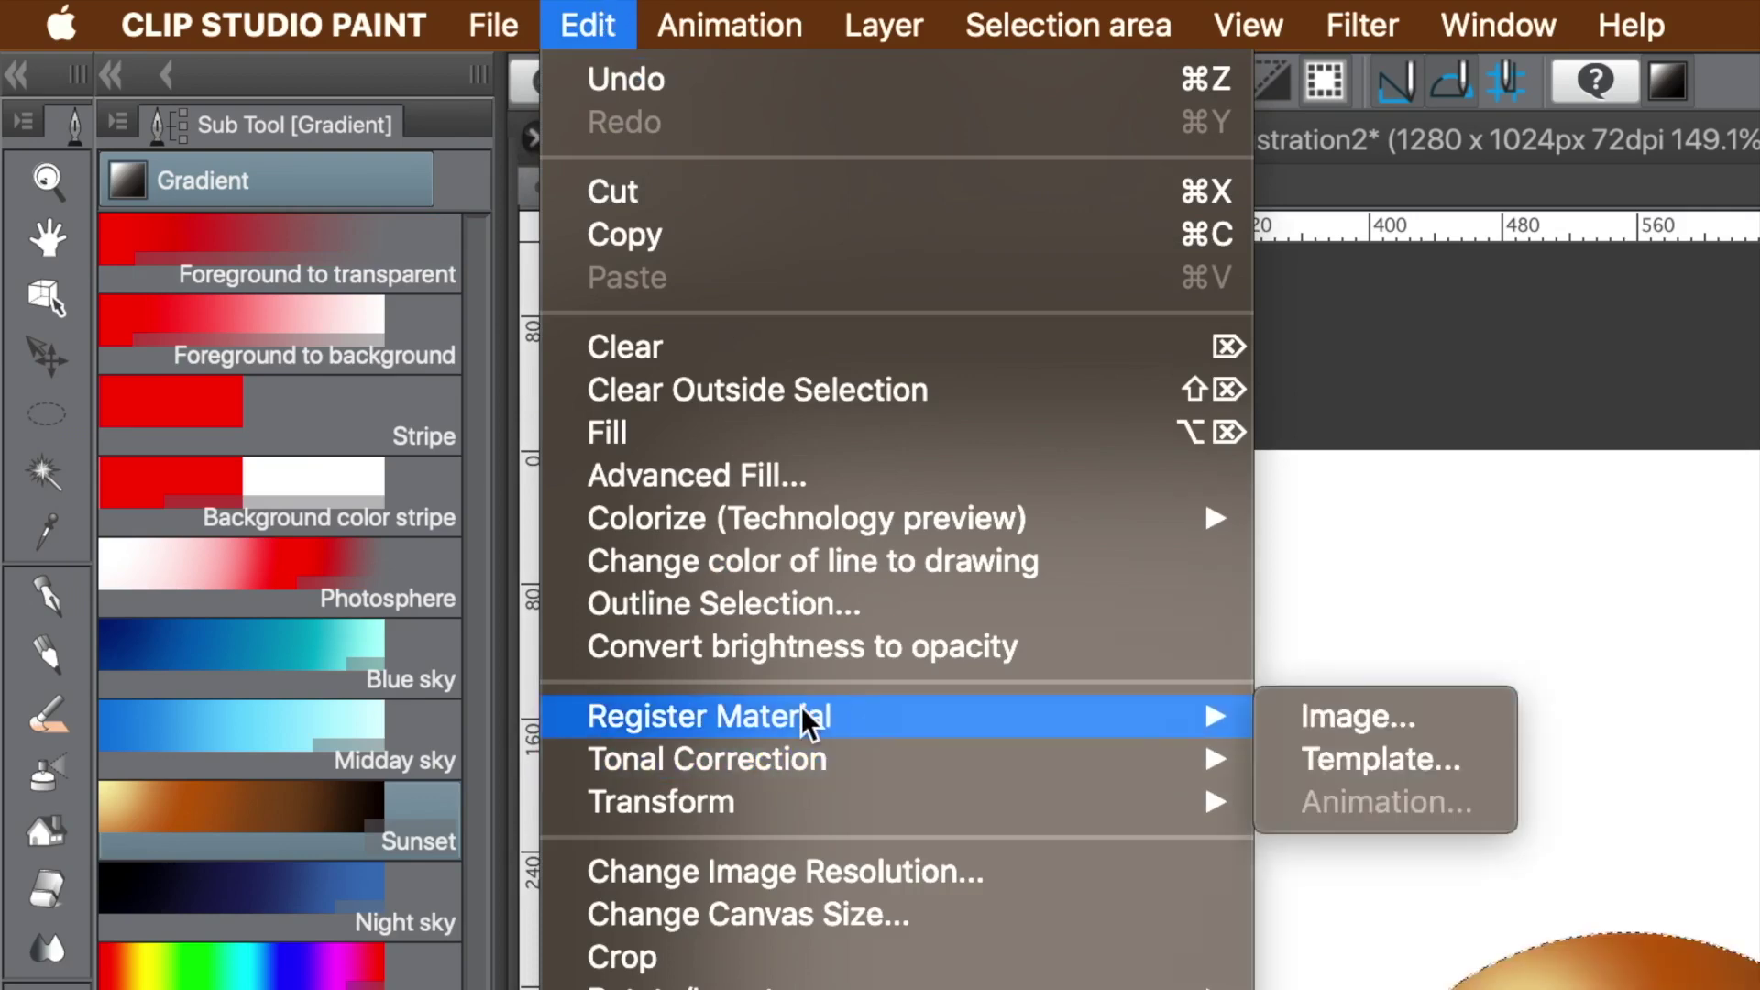
left_click(1467, 724)
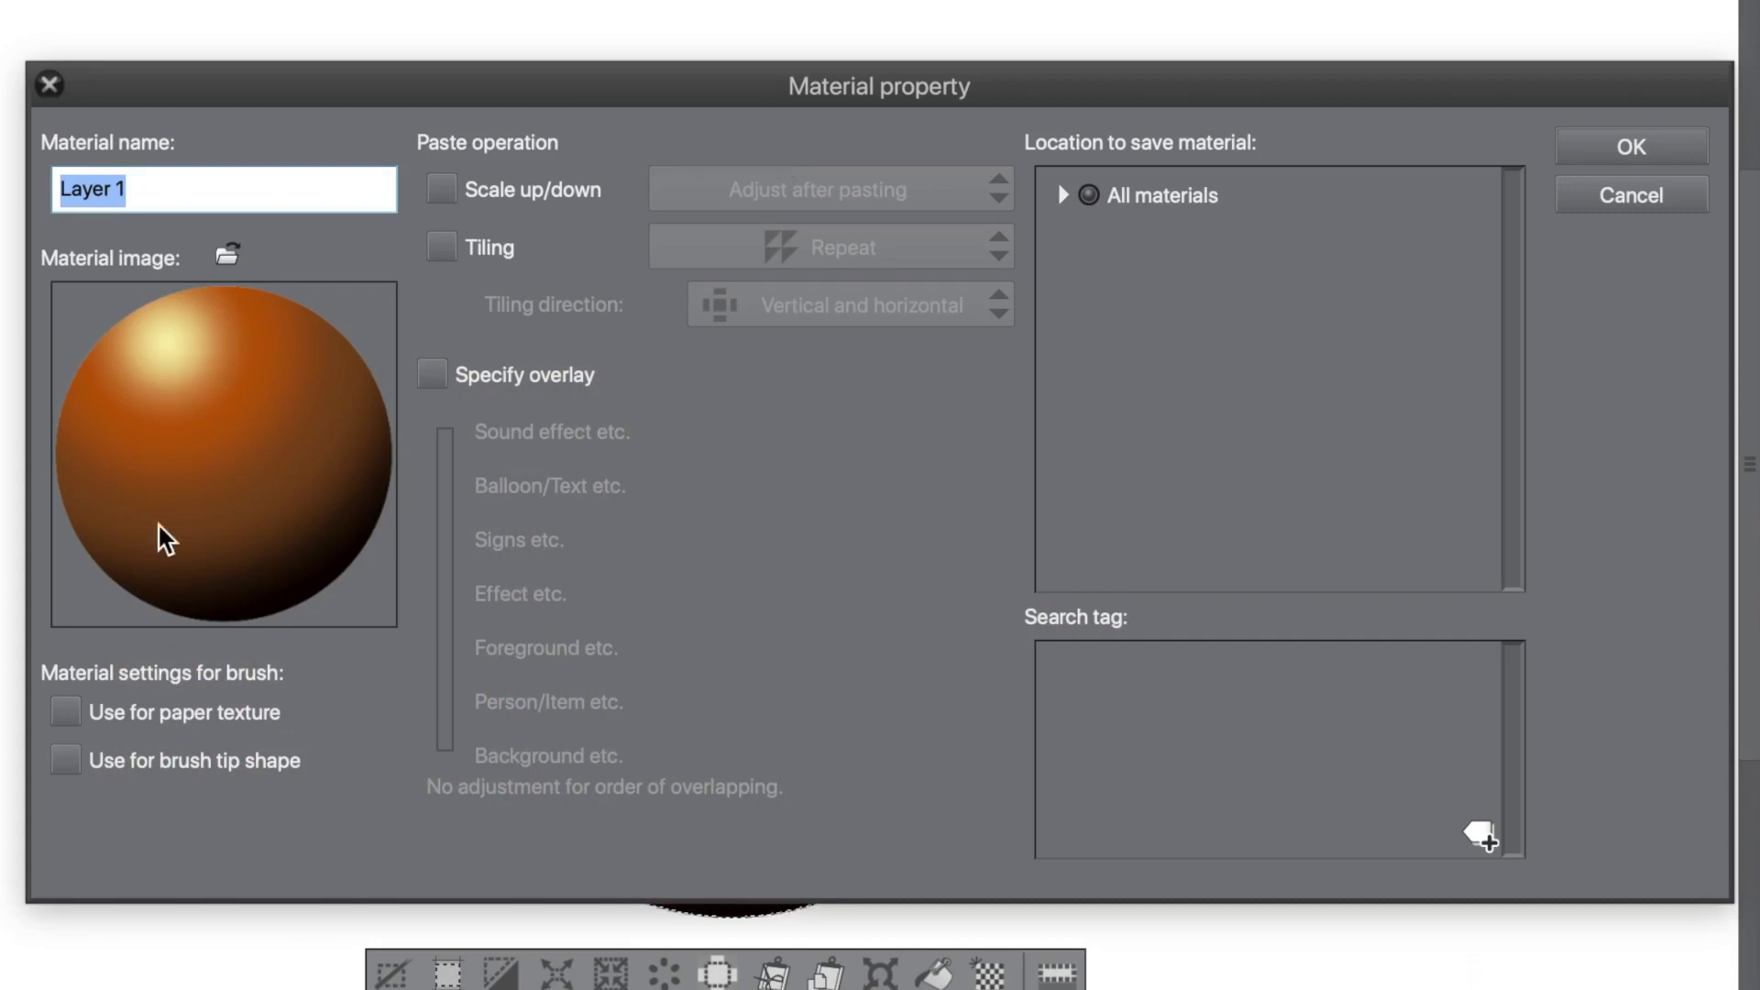
type("G")
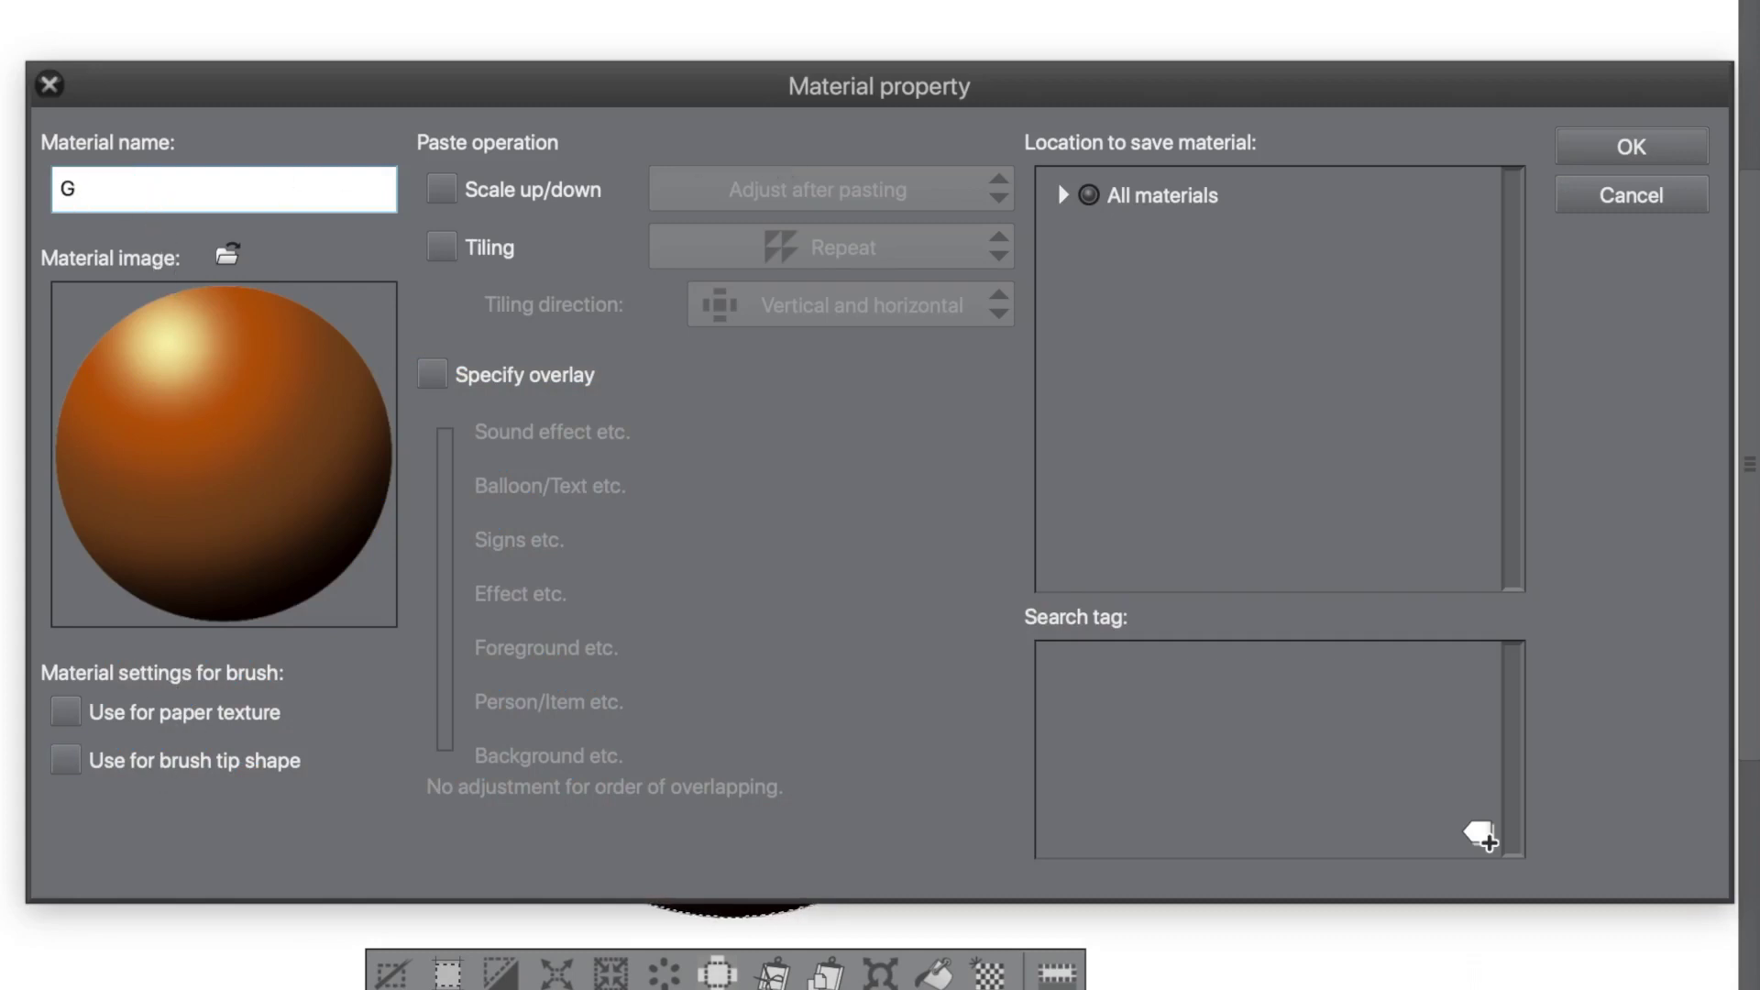
type("radient Sphere 43")
key("BackSpace")
key("BackSpace")
type("3")
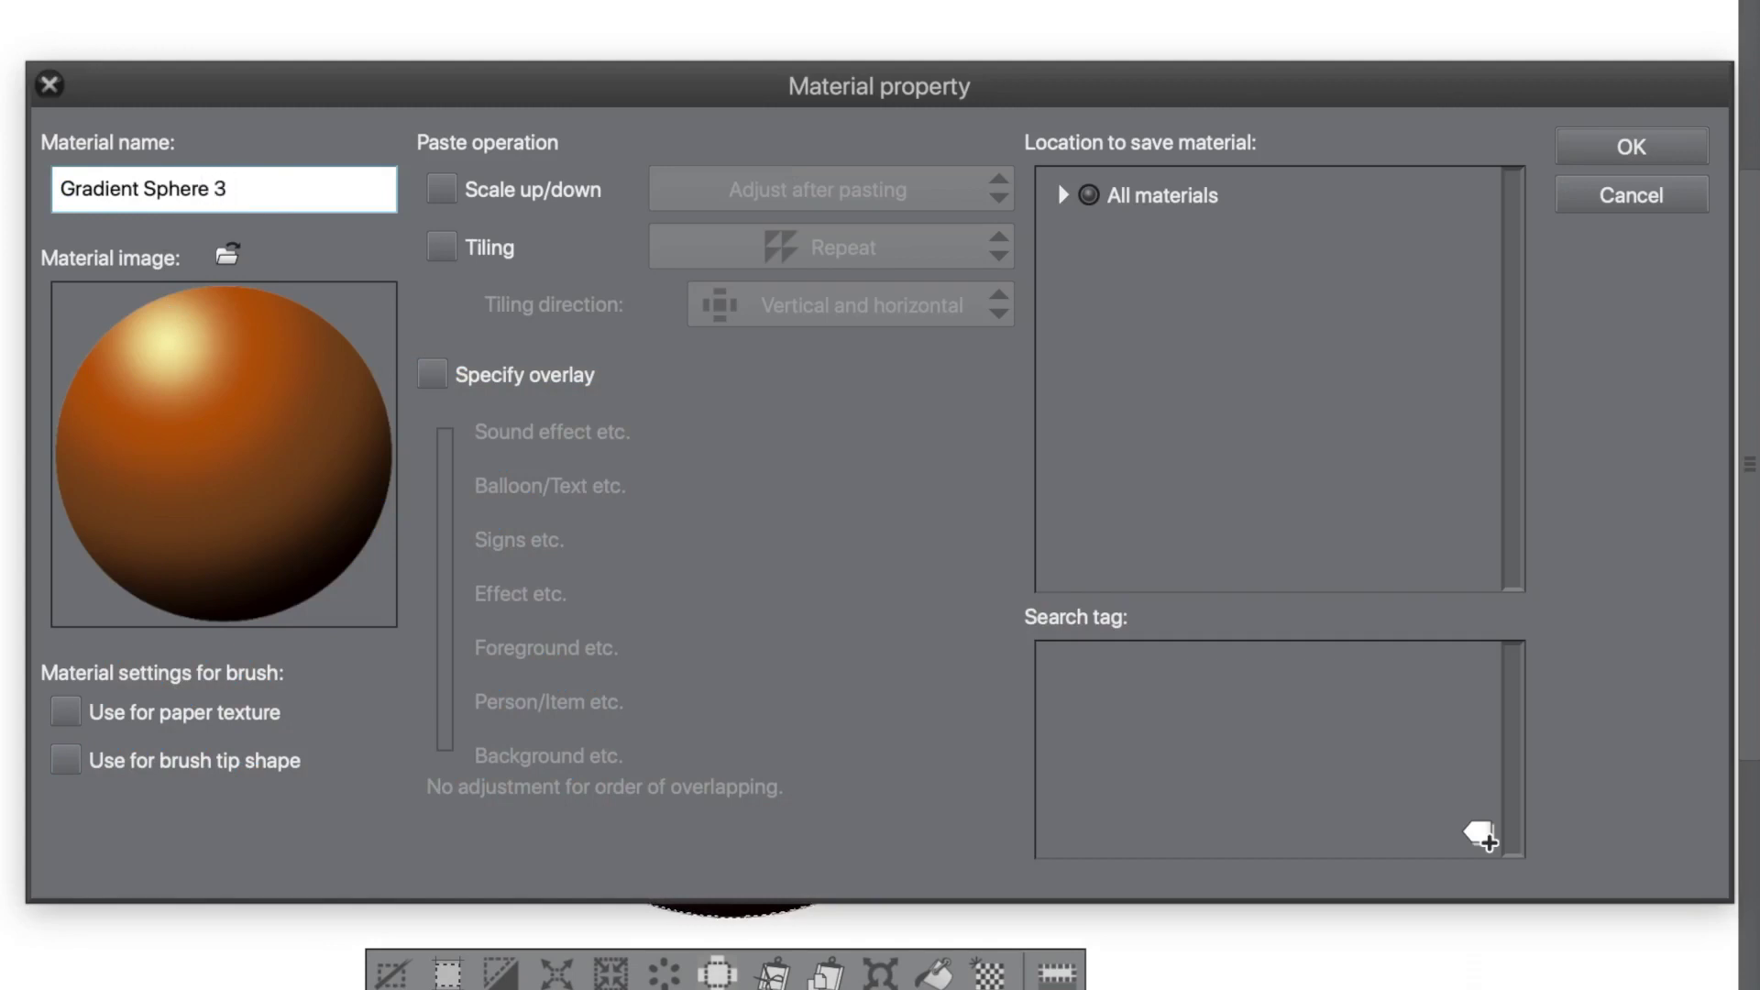
left_click(63, 762)
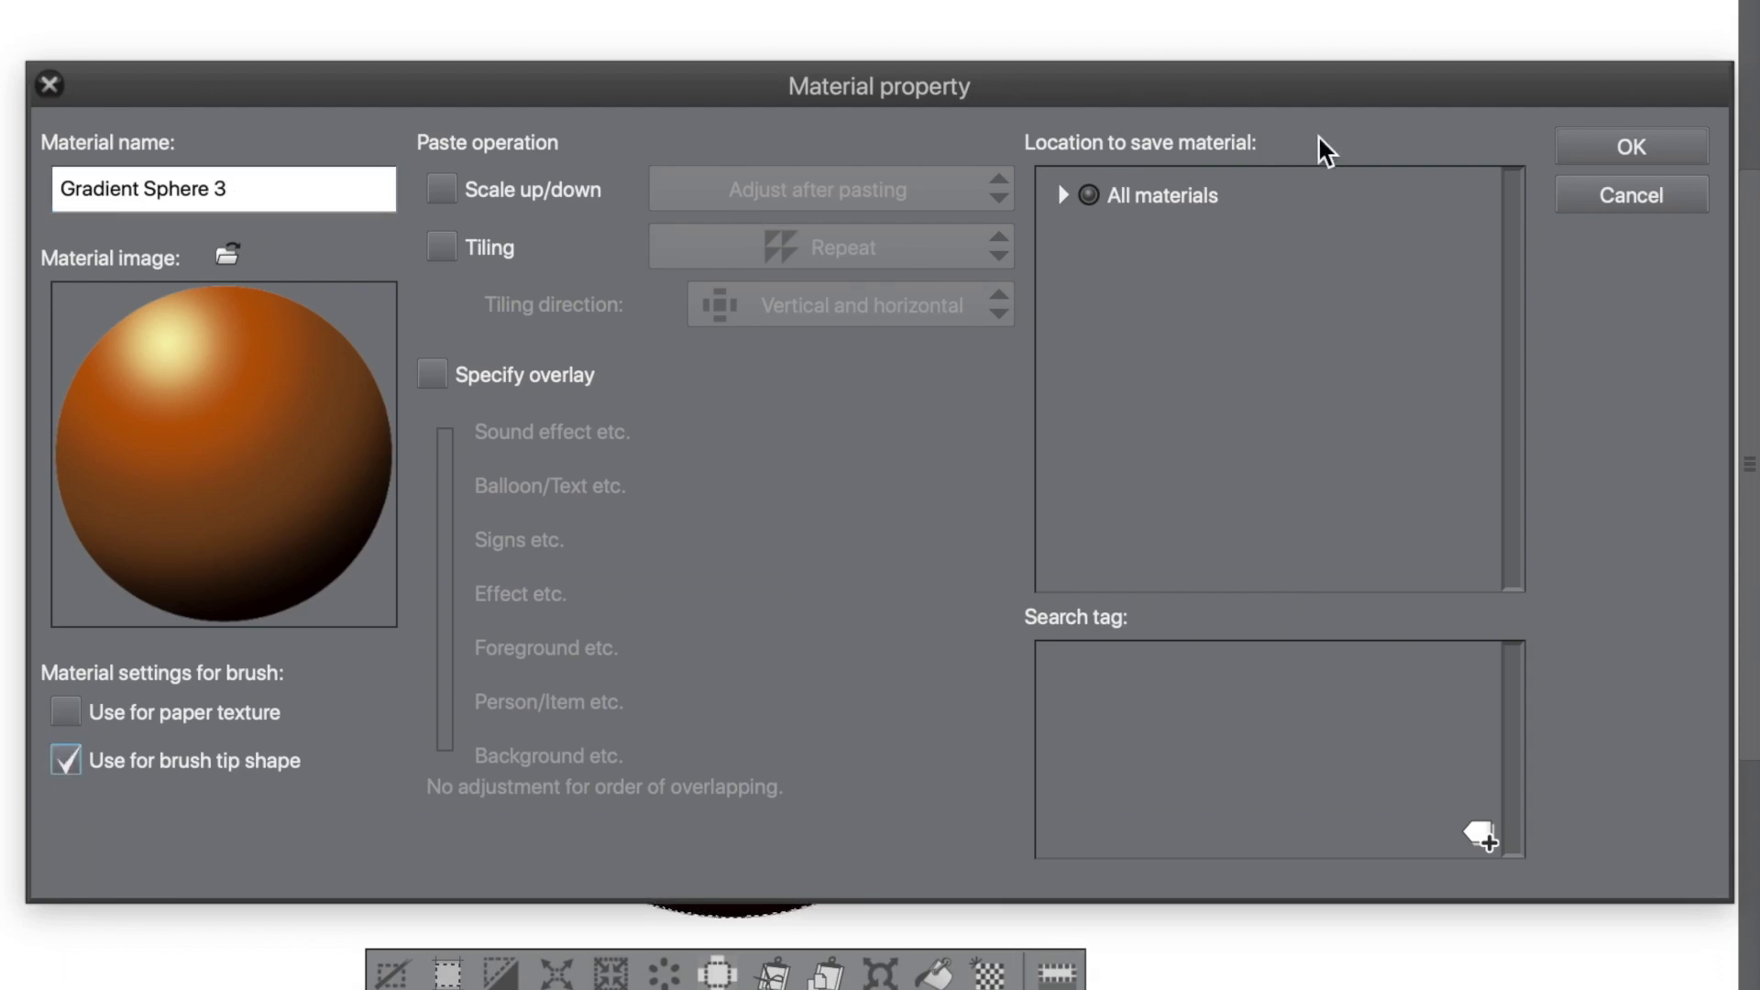
left_click(1061, 196)
left_click(1082, 396)
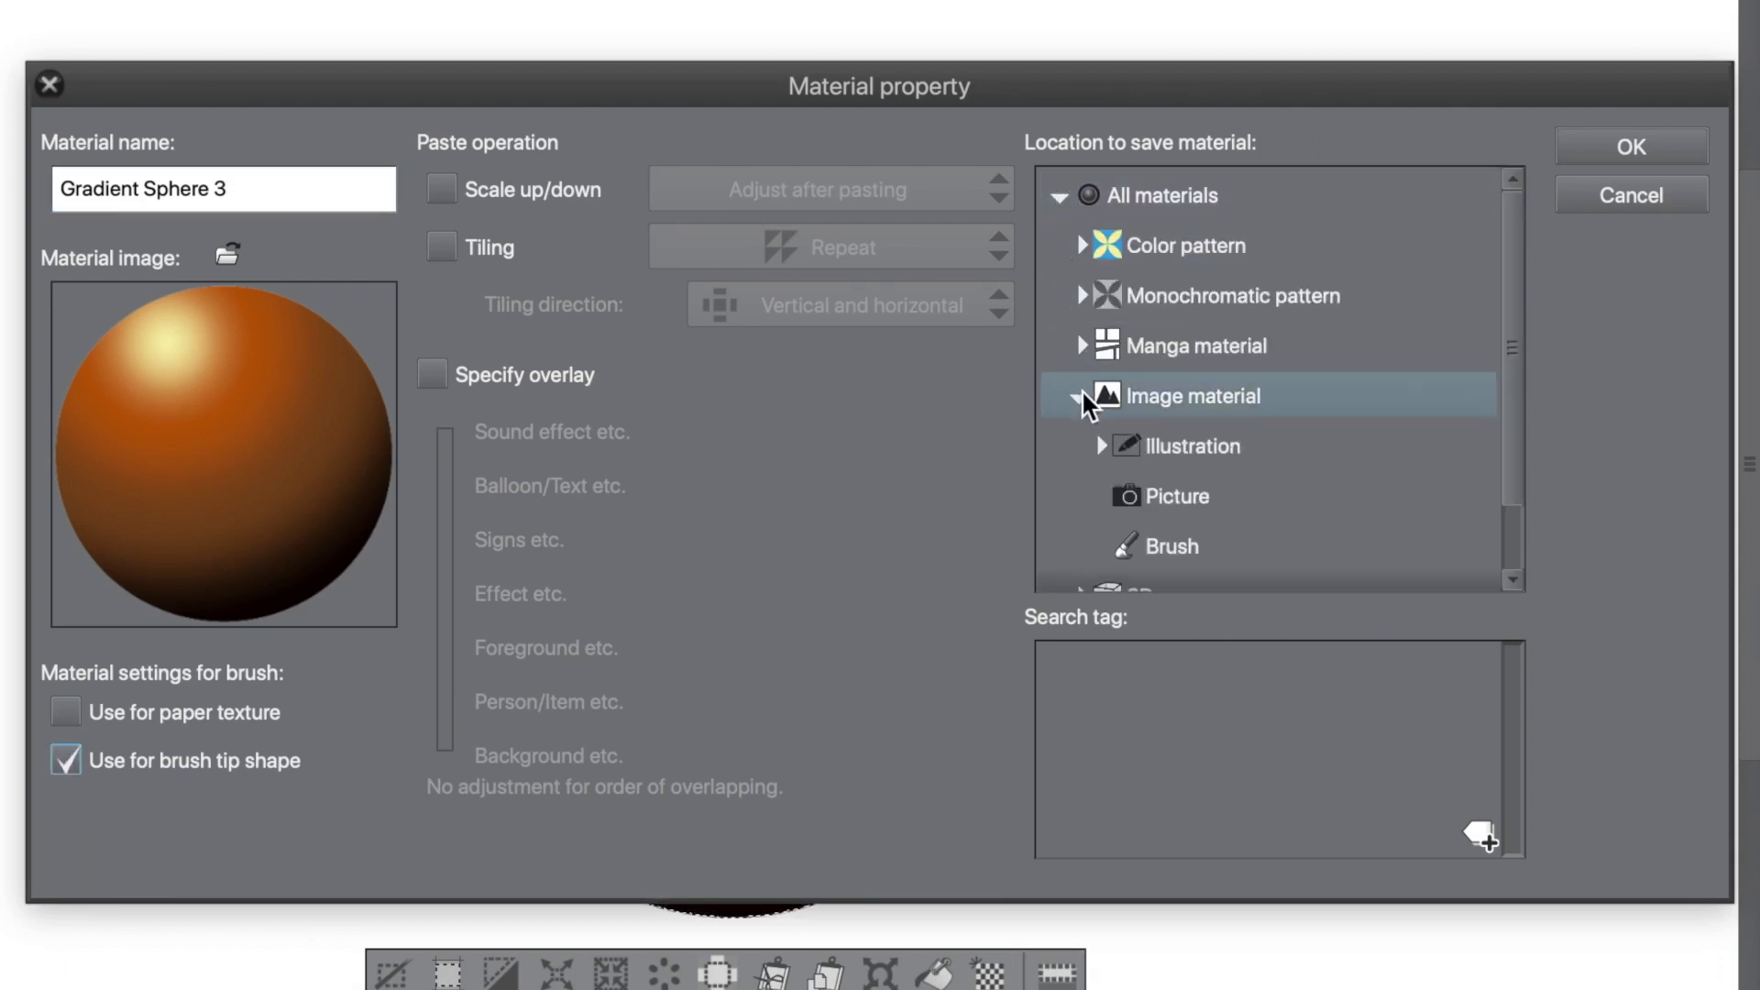
left_click(1177, 545)
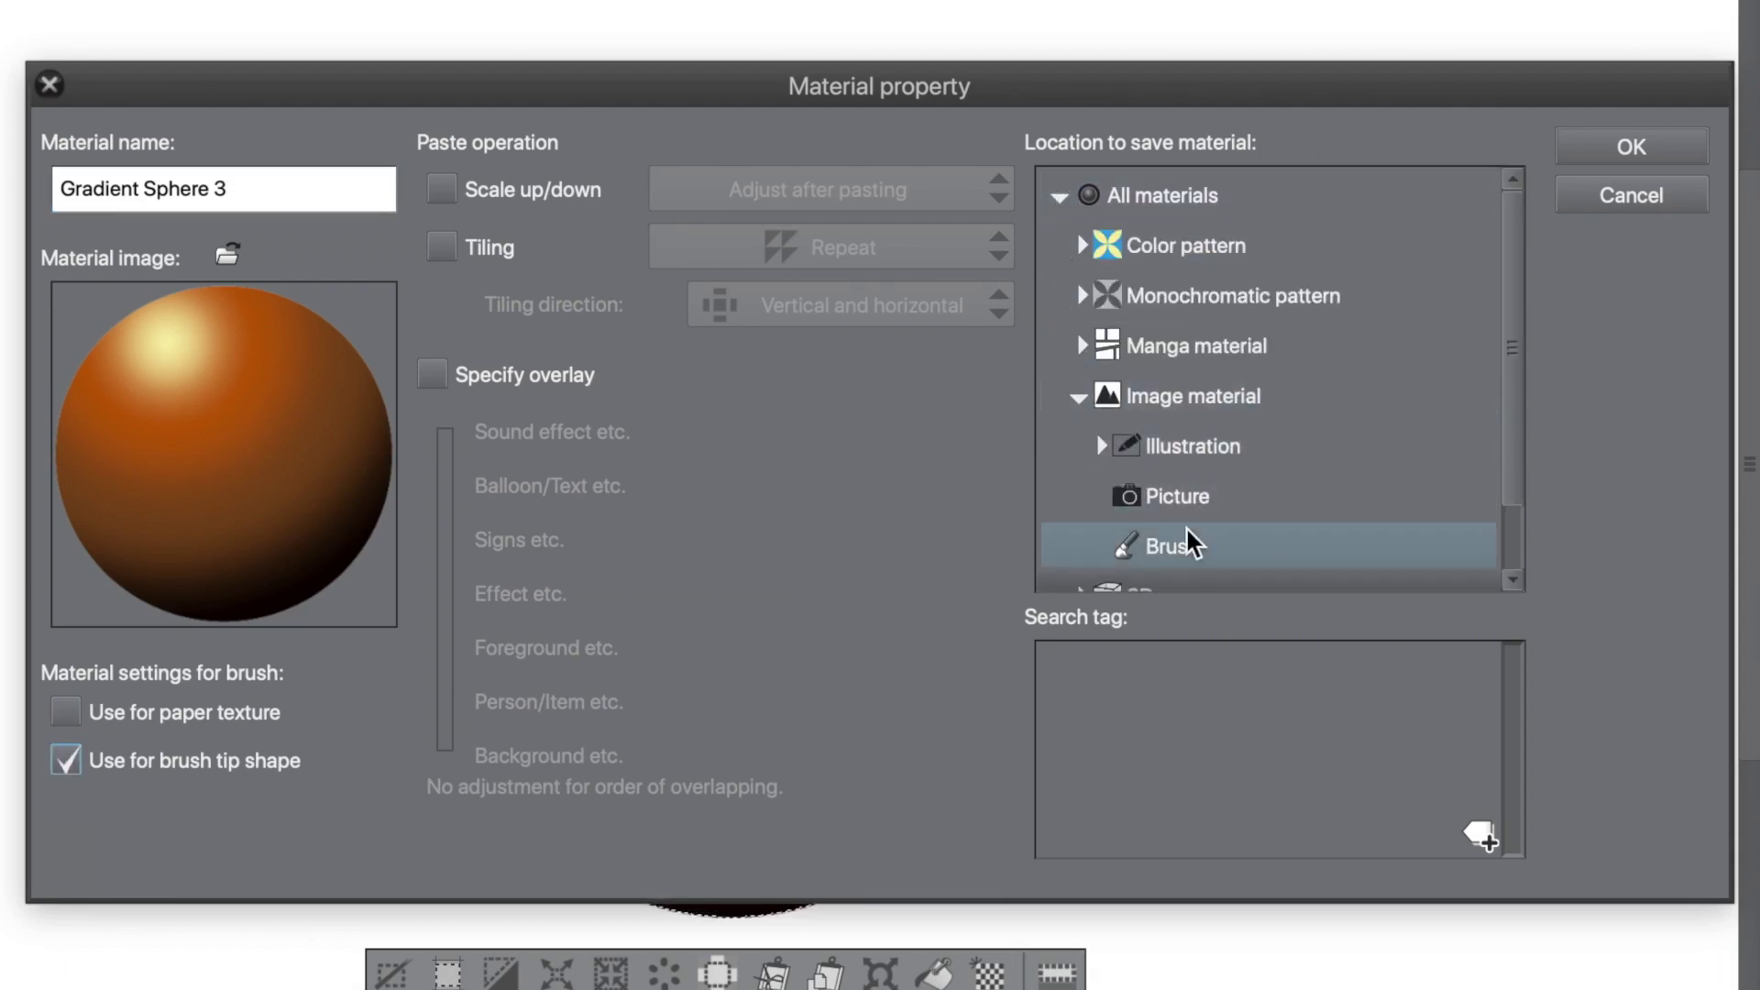
left_click(1632, 147)
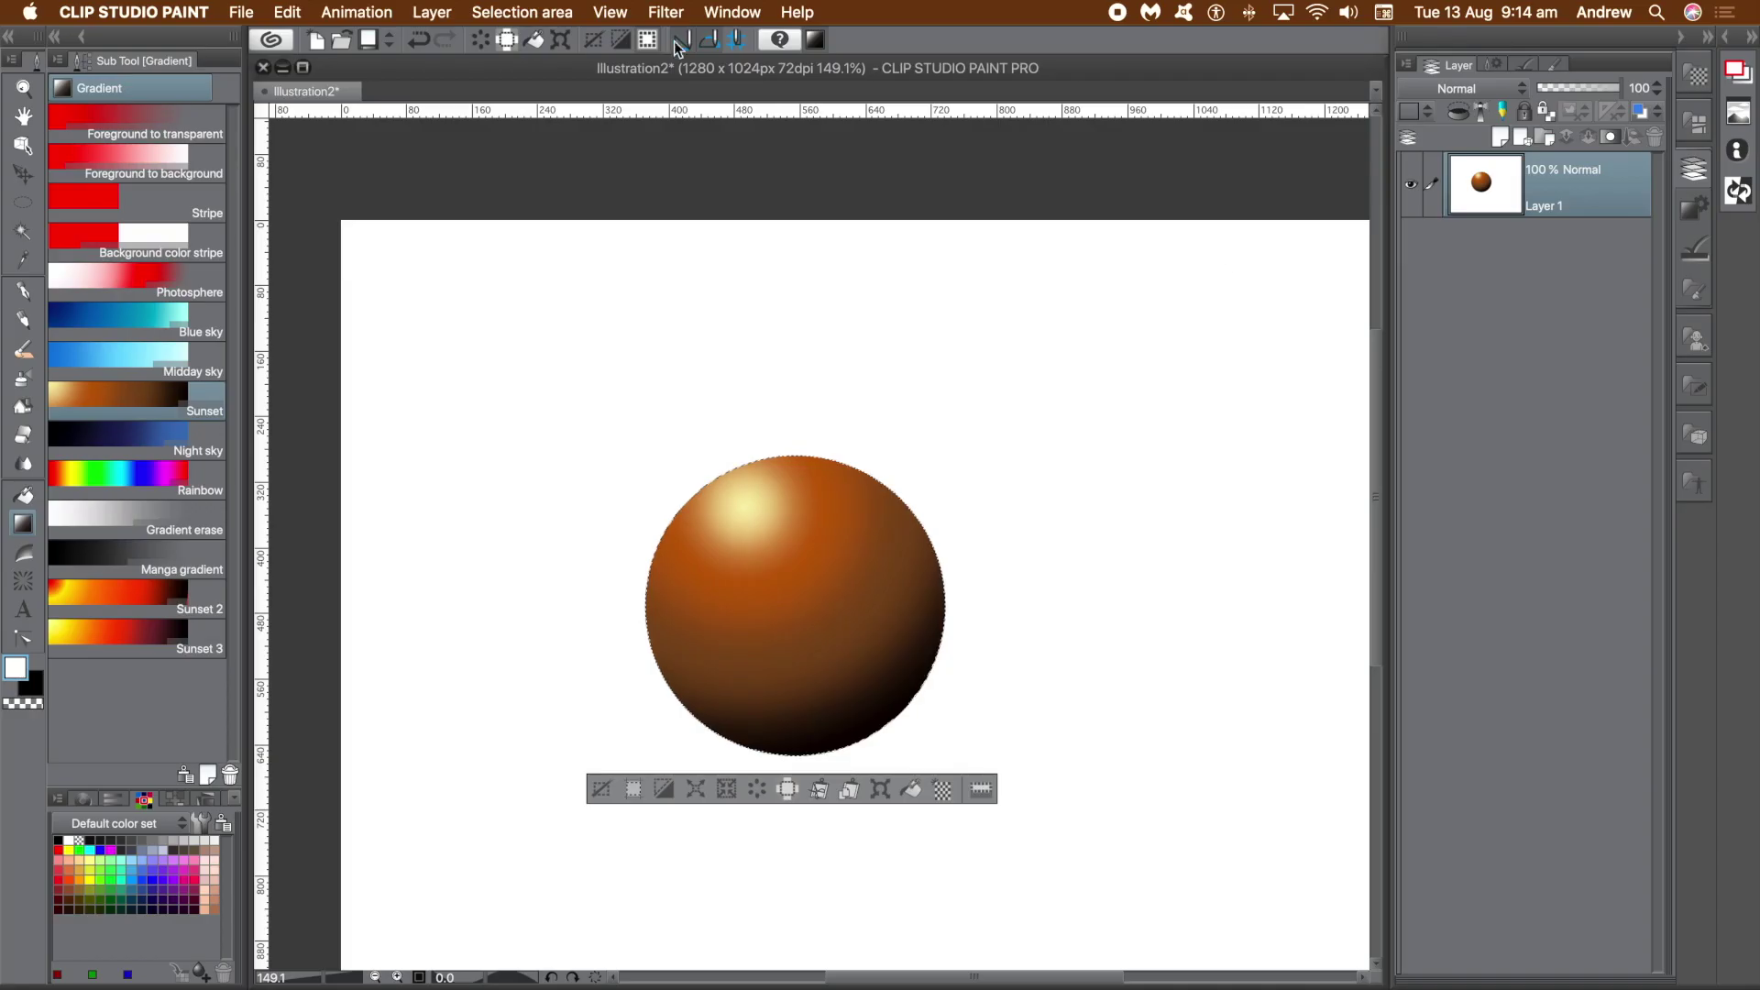
- Deselect and fill the layer white to clear the sphere
left_click(516, 12)
left_click(516, 58)
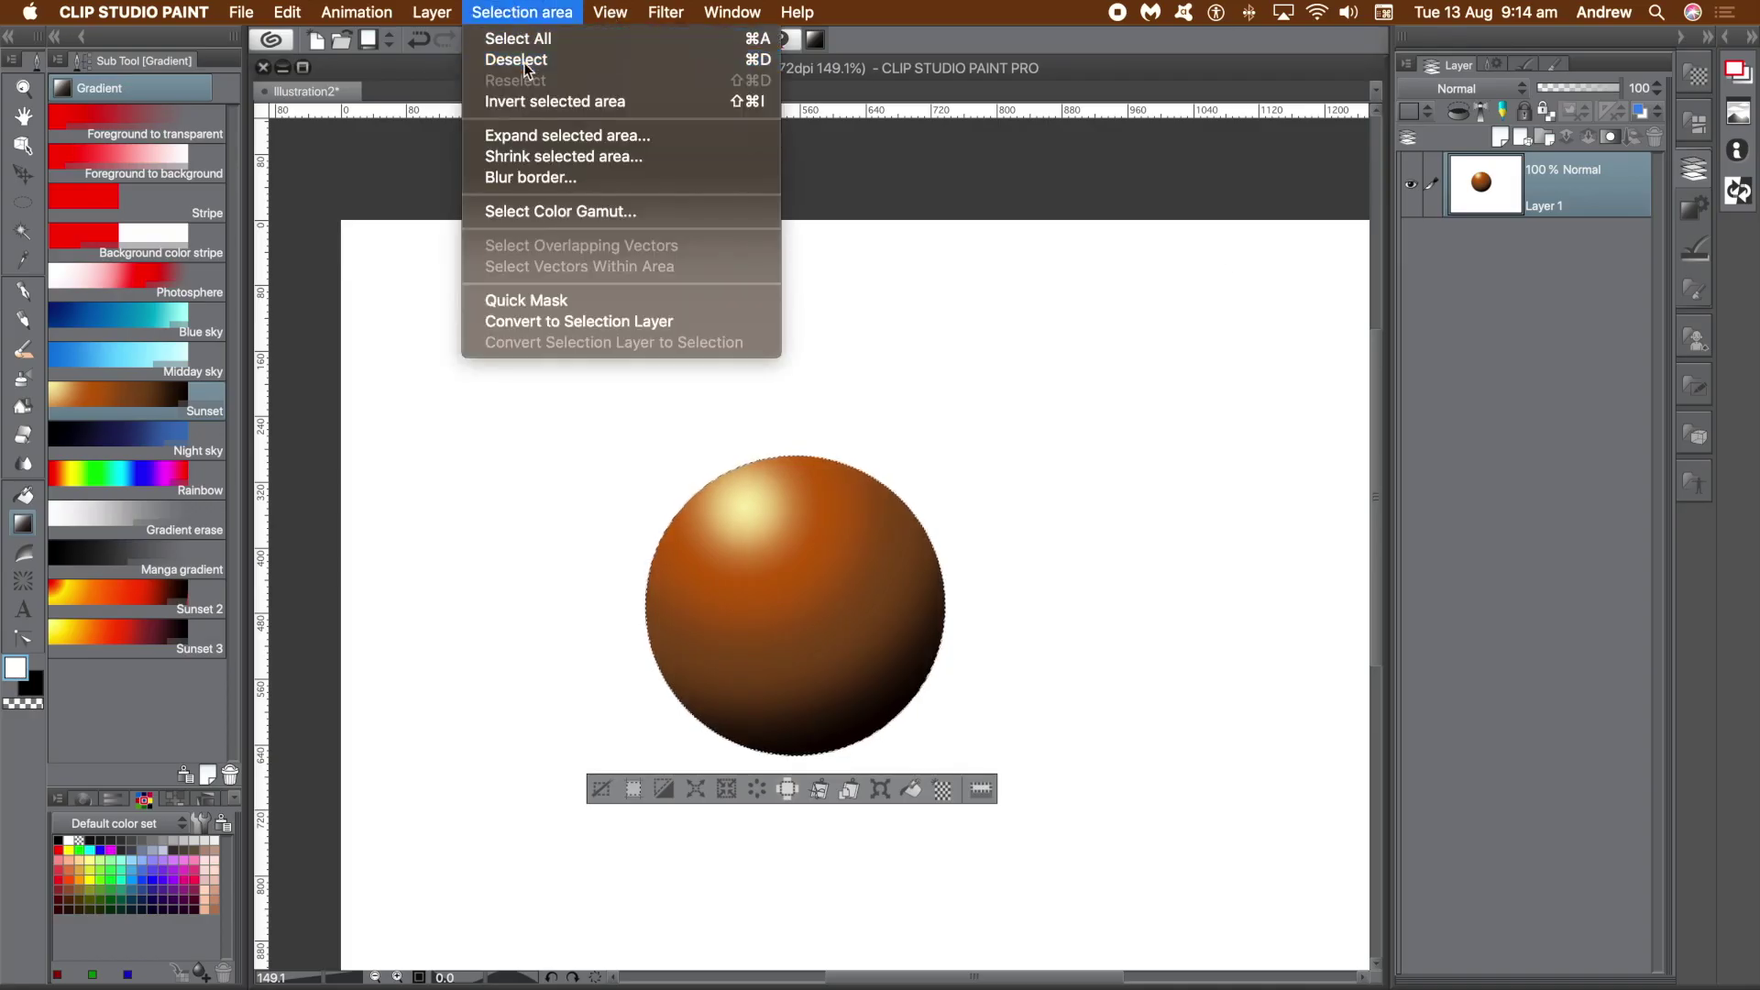
left_click(287, 12)
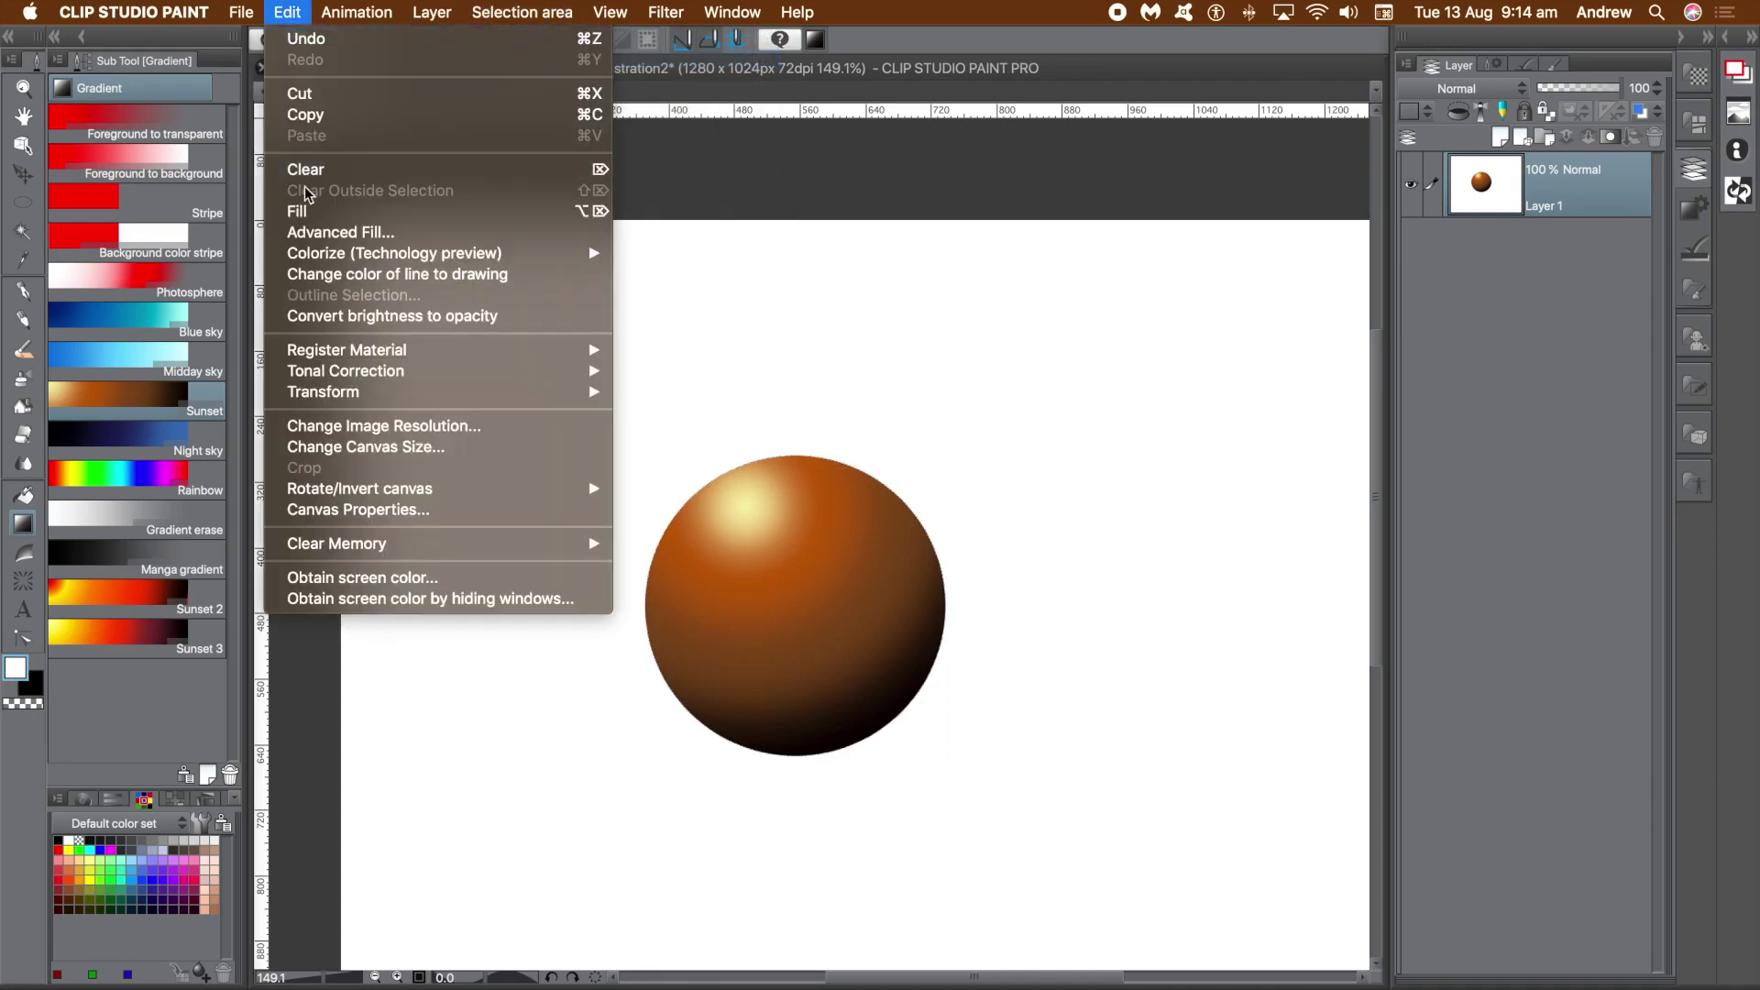
left_click(308, 213)
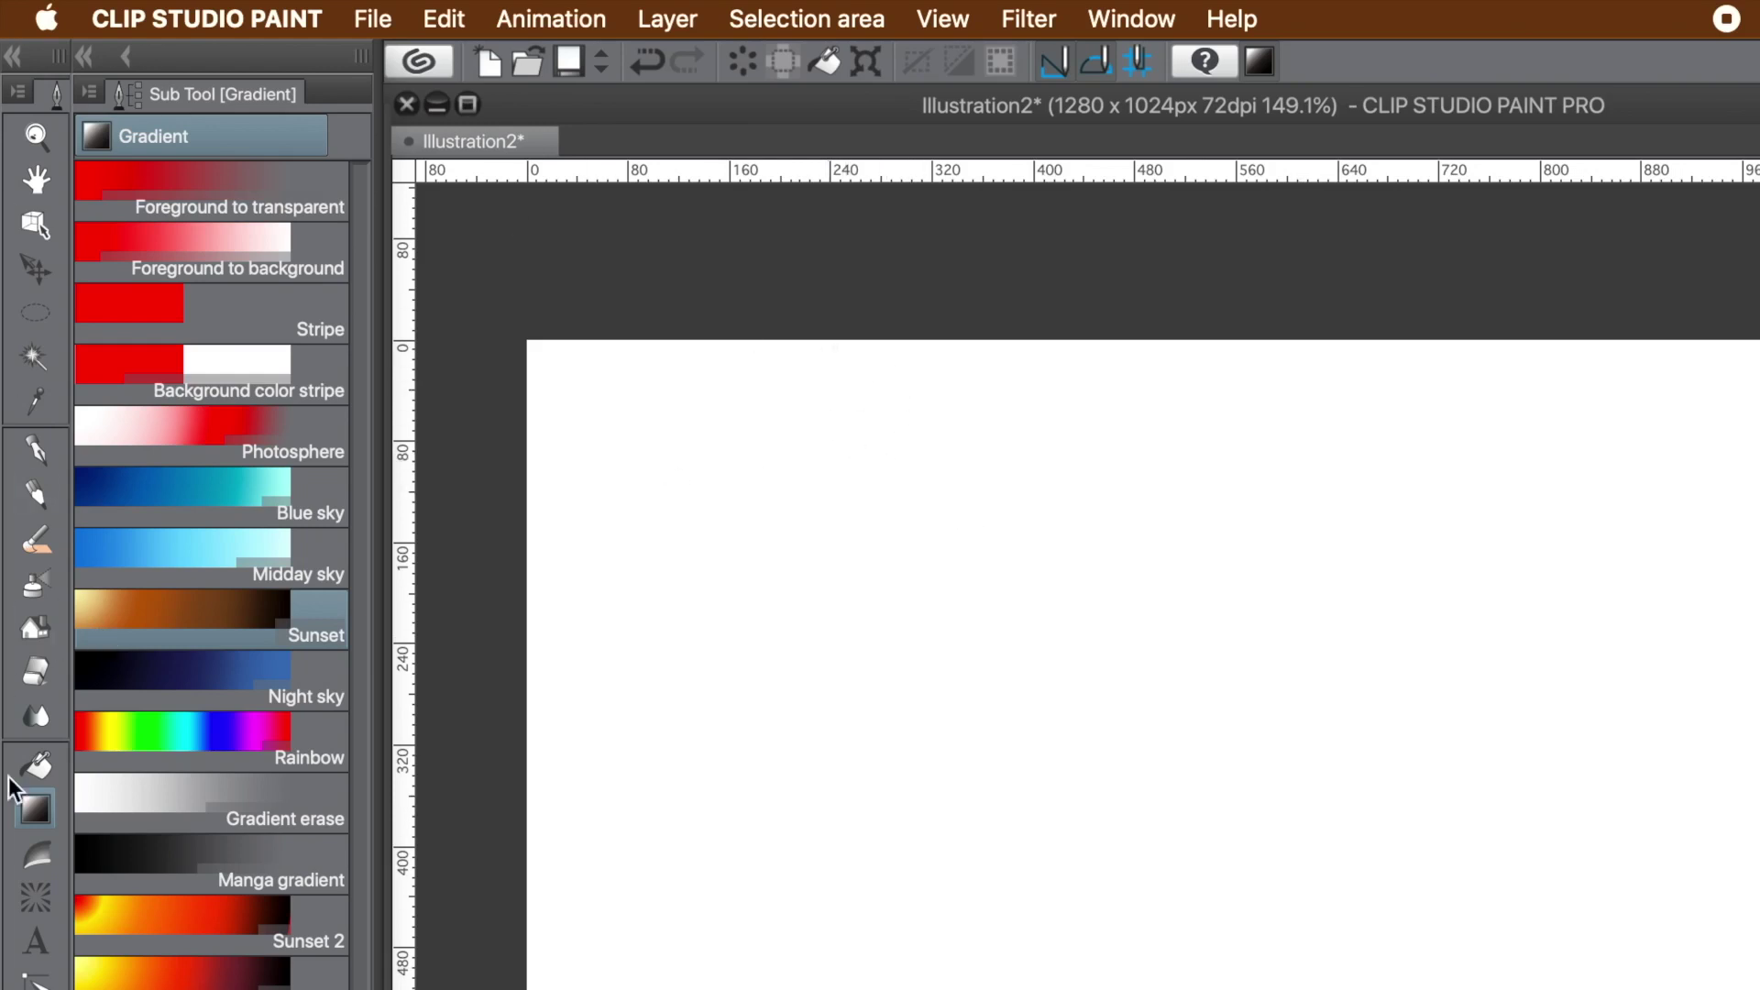
- Revert the Scattered saturated line sub tool to initial settings, then test-draw and undo it
left_click(38, 900)
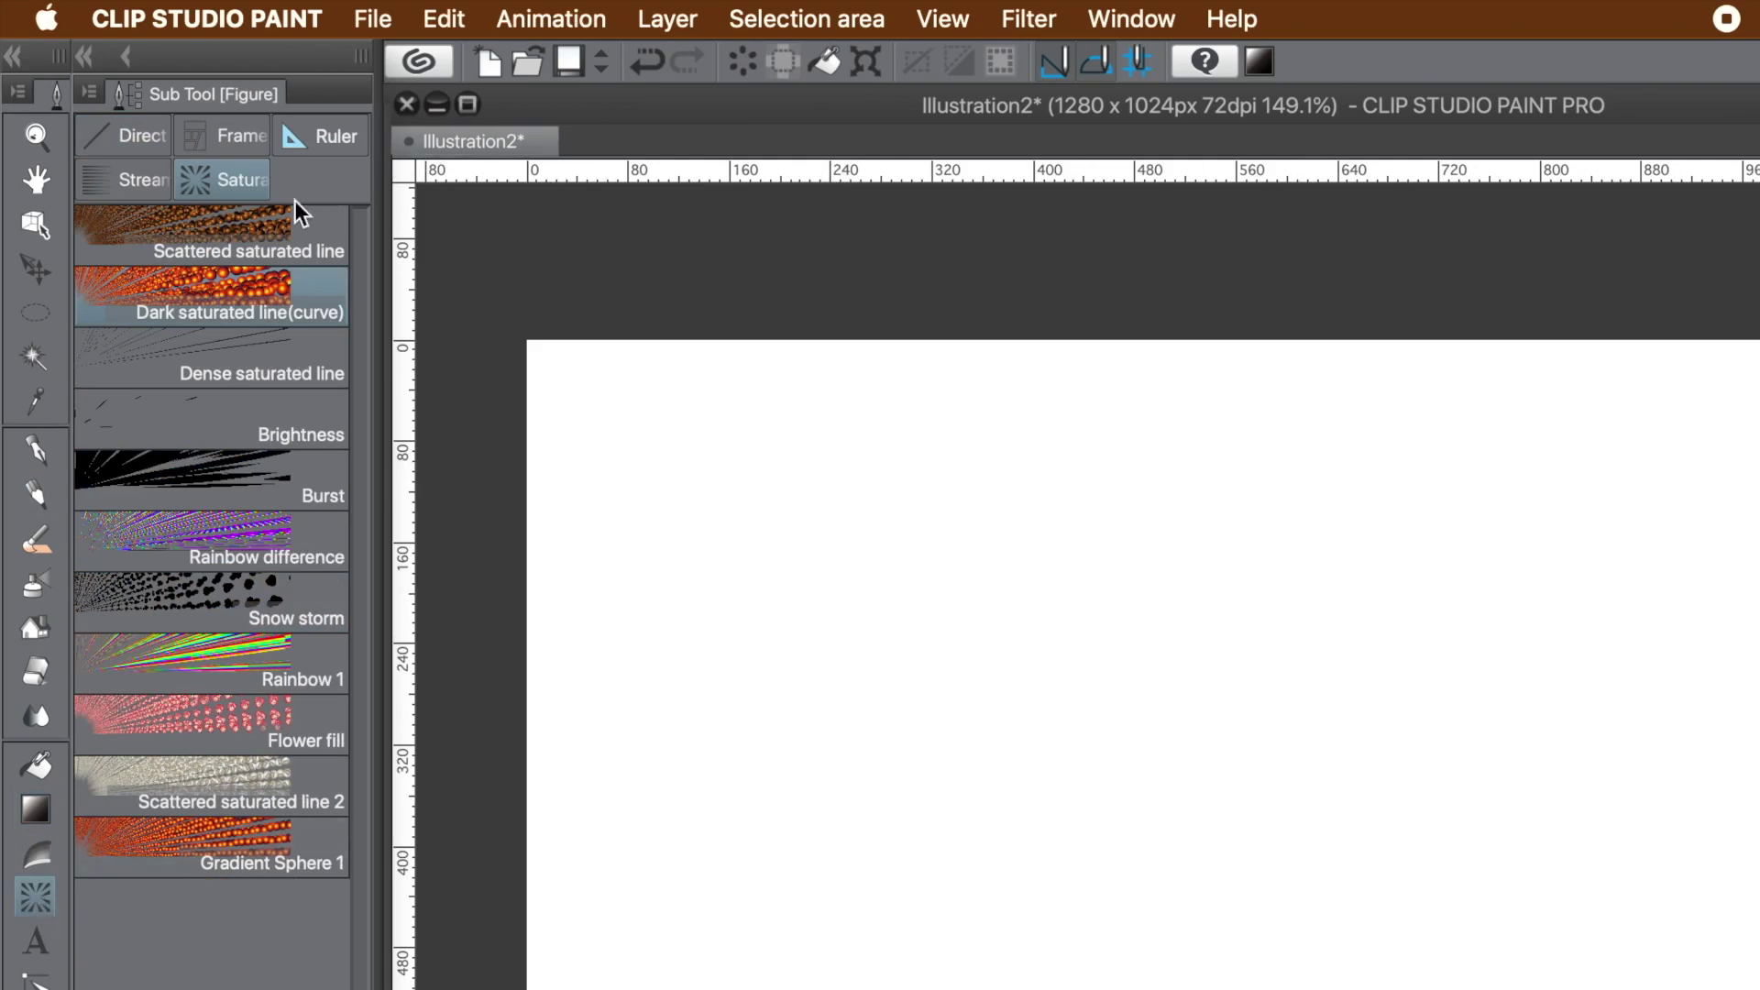
right_click(241, 227)
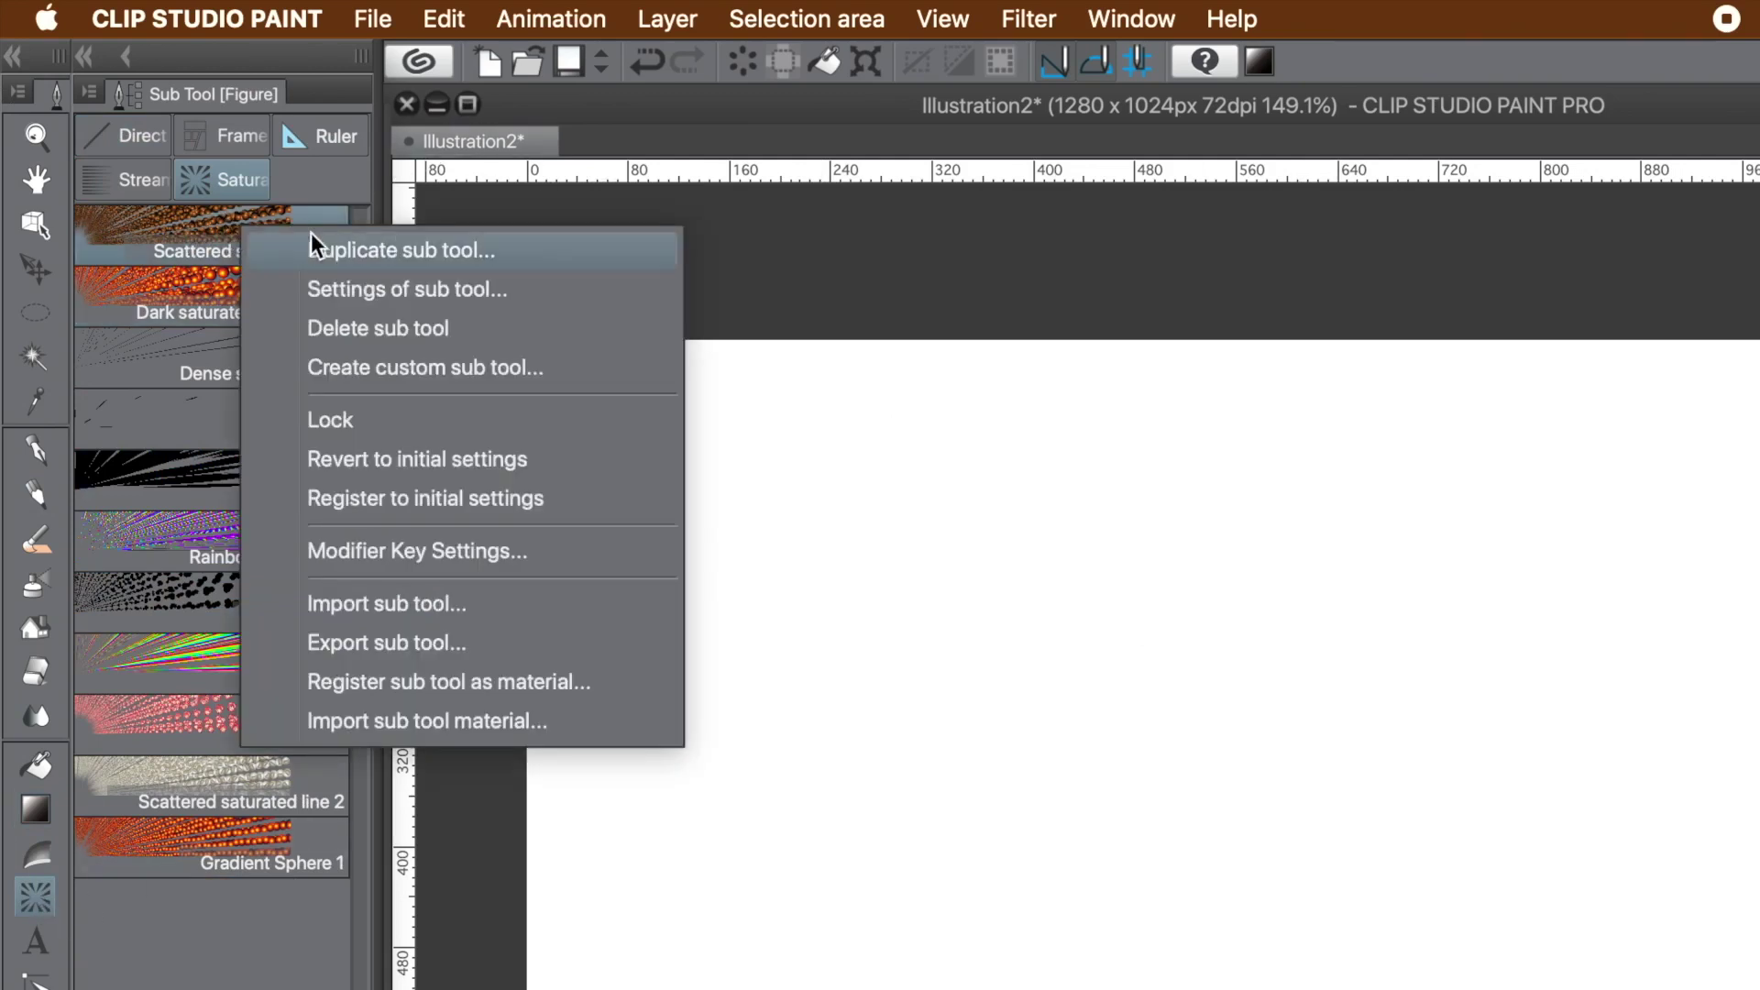
left_click(378, 453)
left_click(1672, 631)
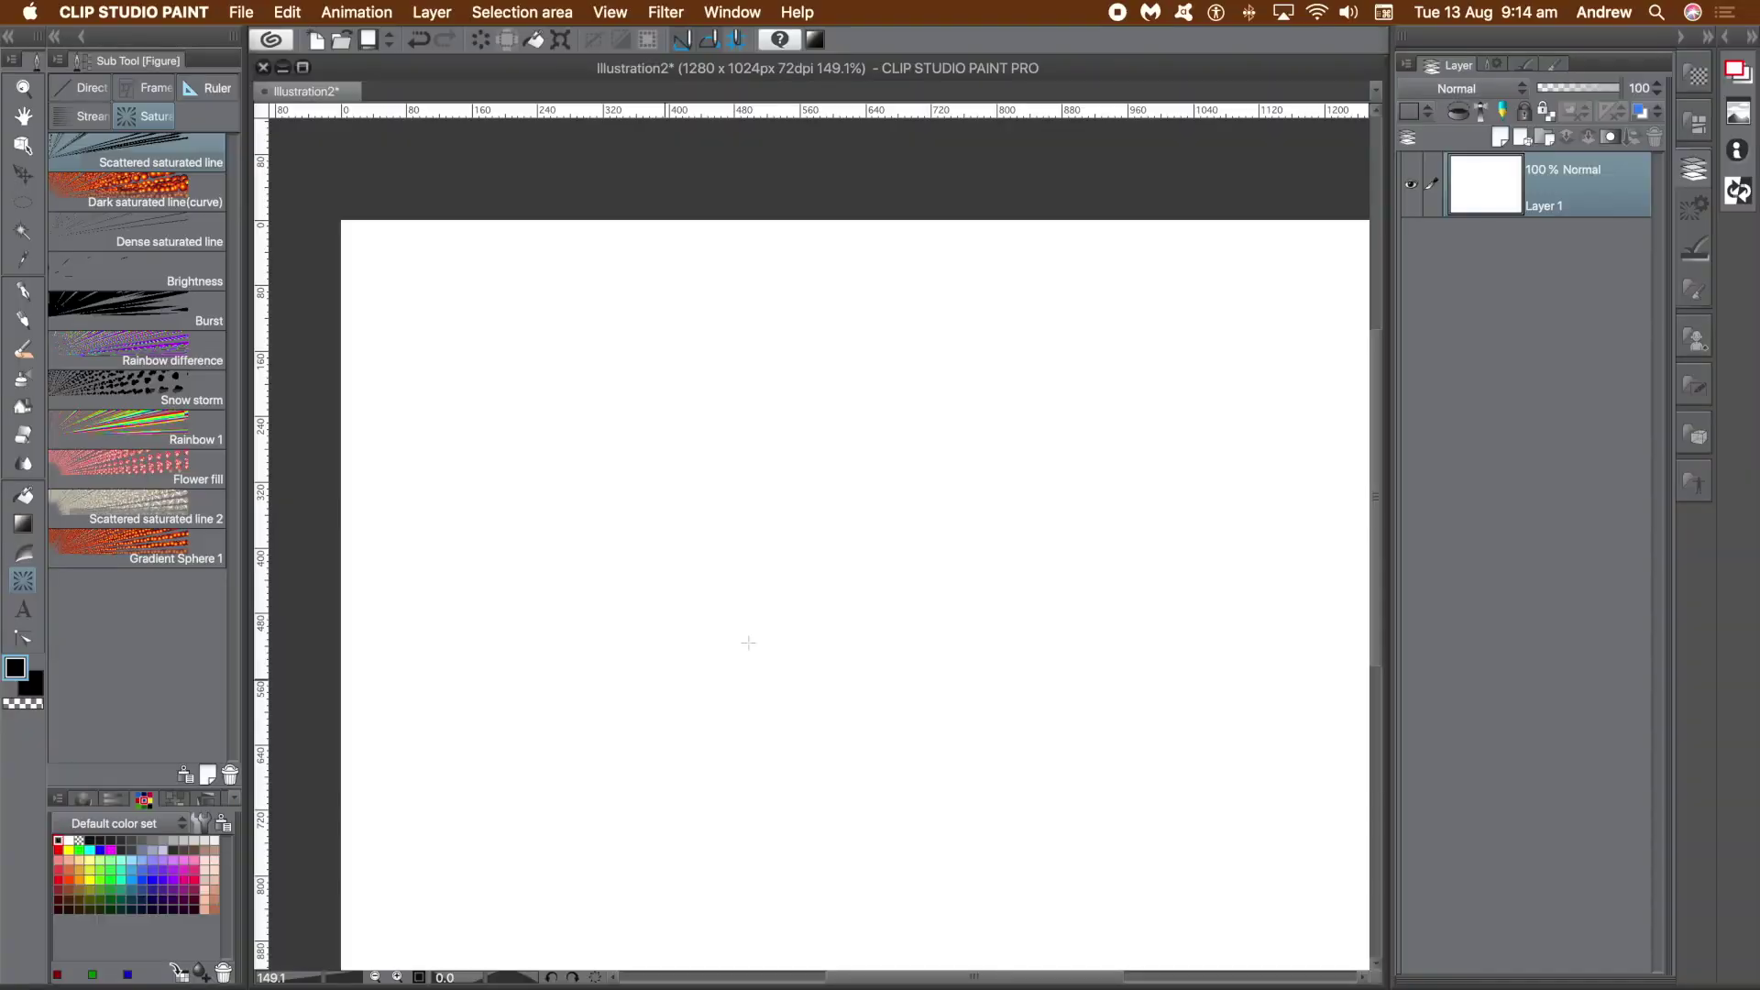
left_click_drag(841, 585, 1054, 752)
key("super+z")
key("super+z")
left_click(734, 13)
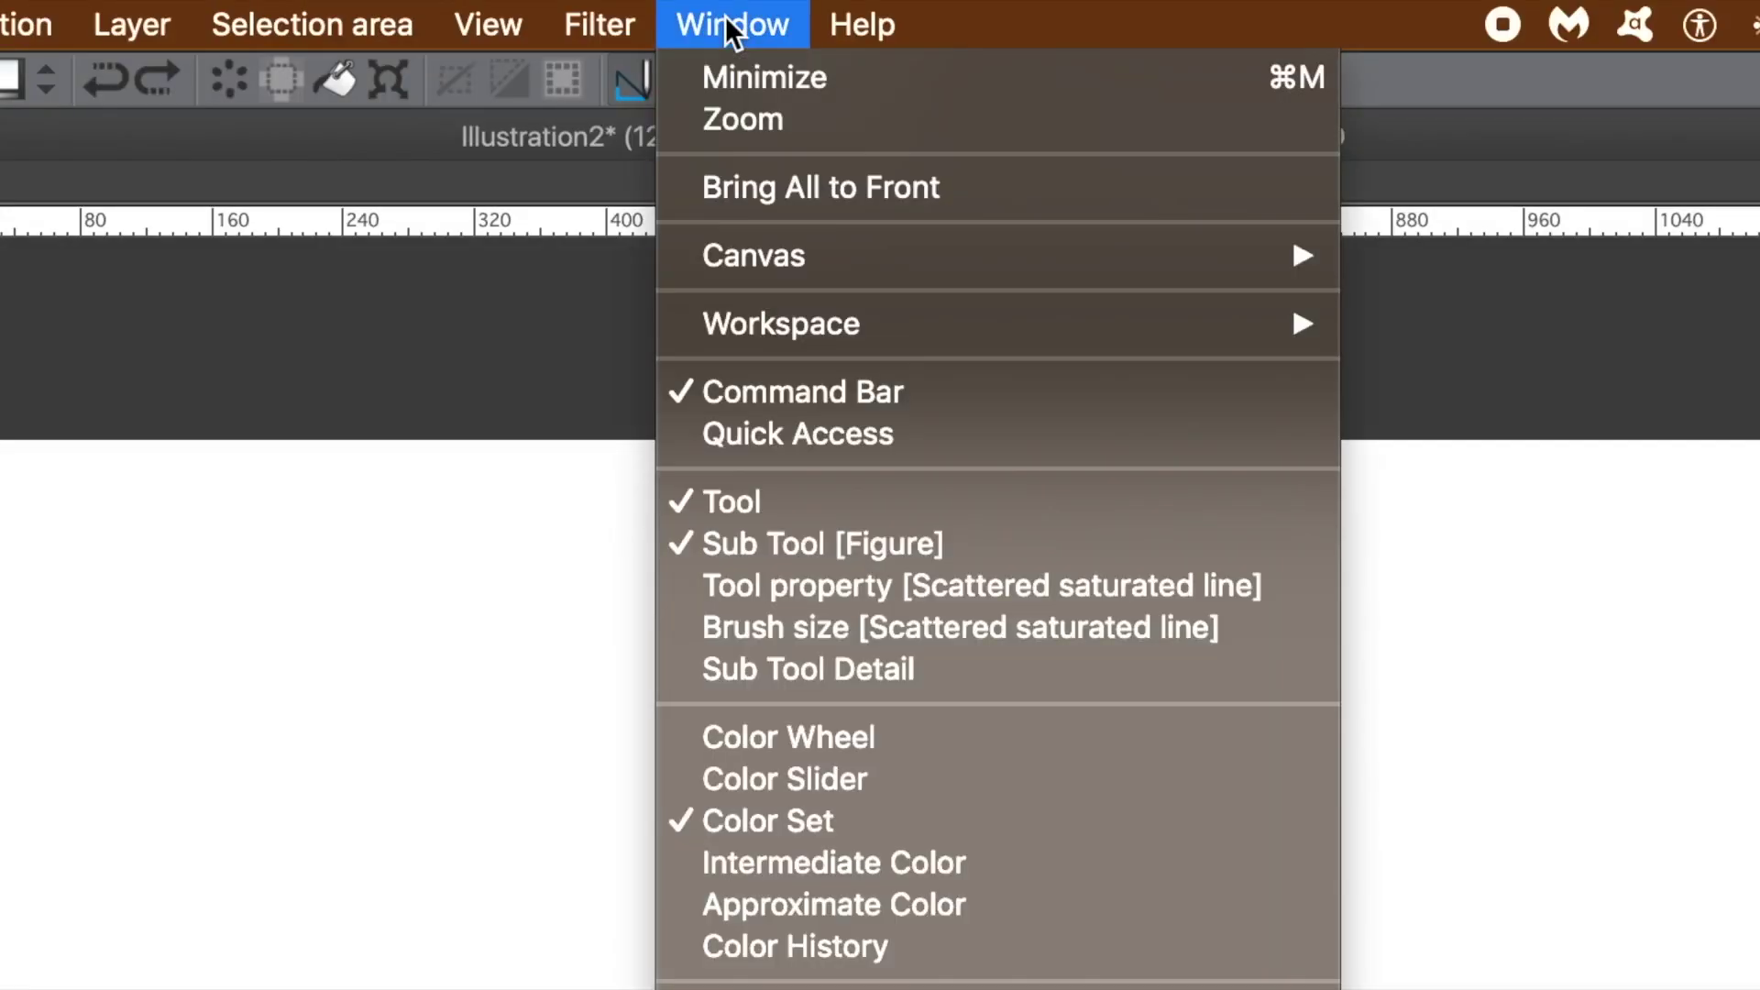
- Keep saturated lines on a separate layer and widen the brush size to 38.2
left_click(790, 672)
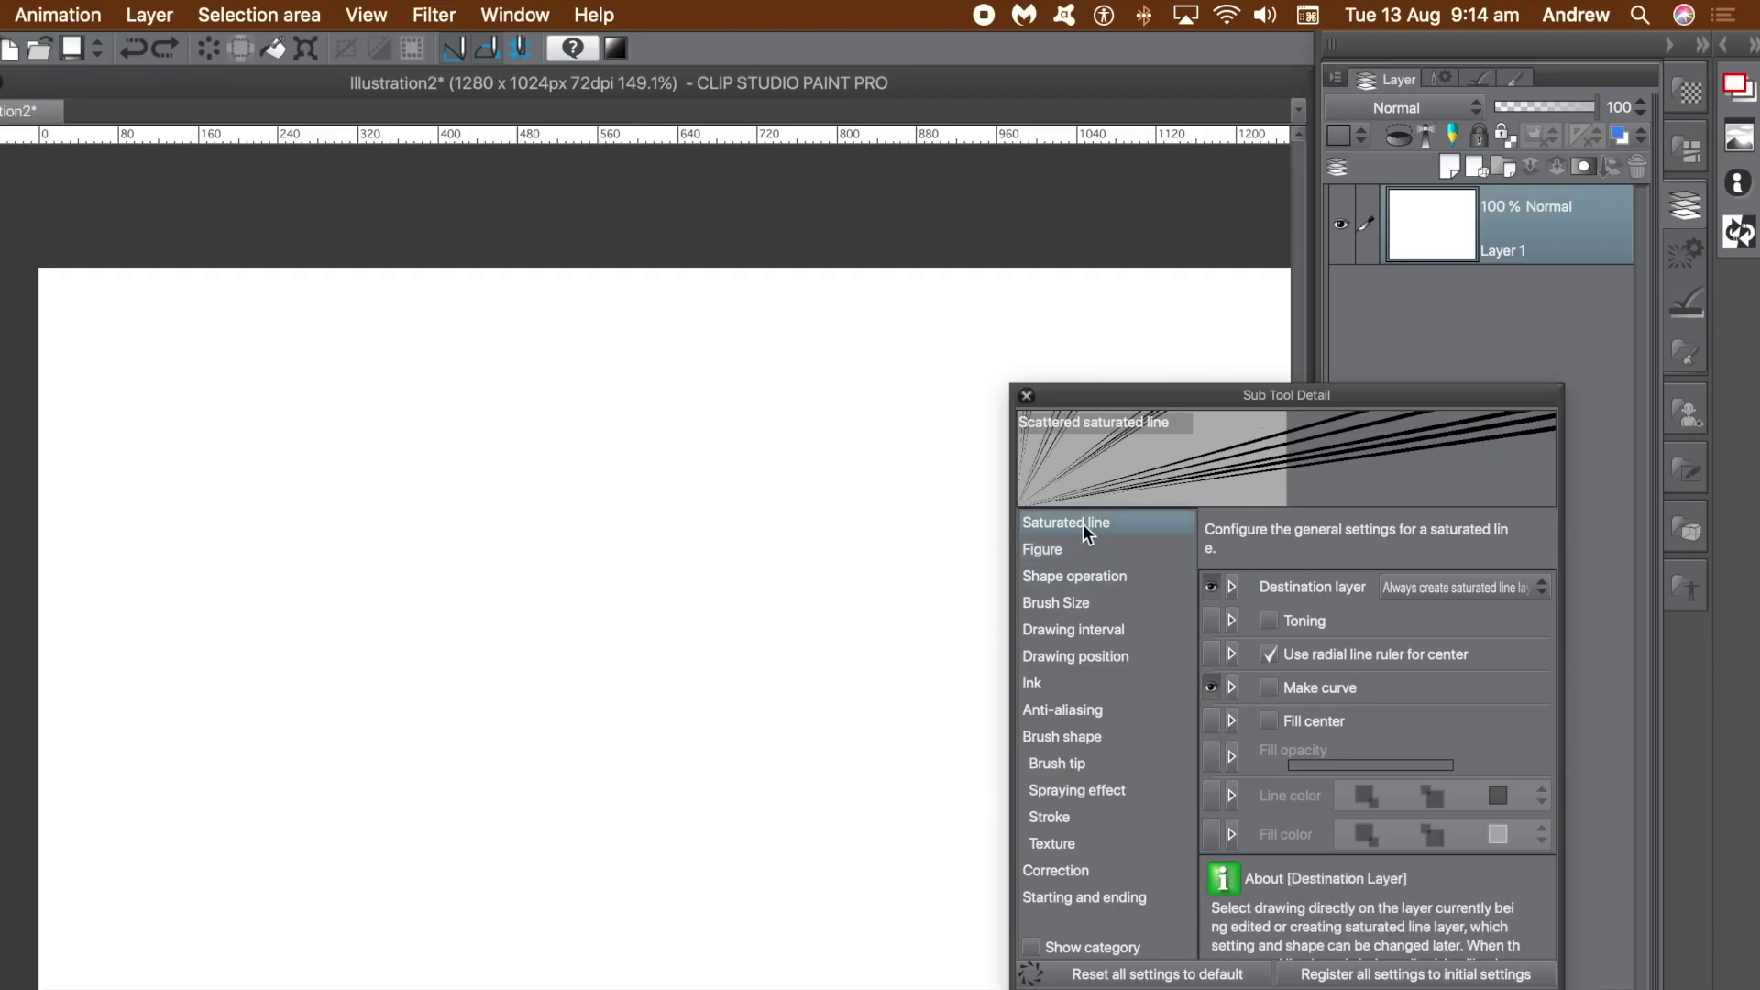
left_click(1476, 588)
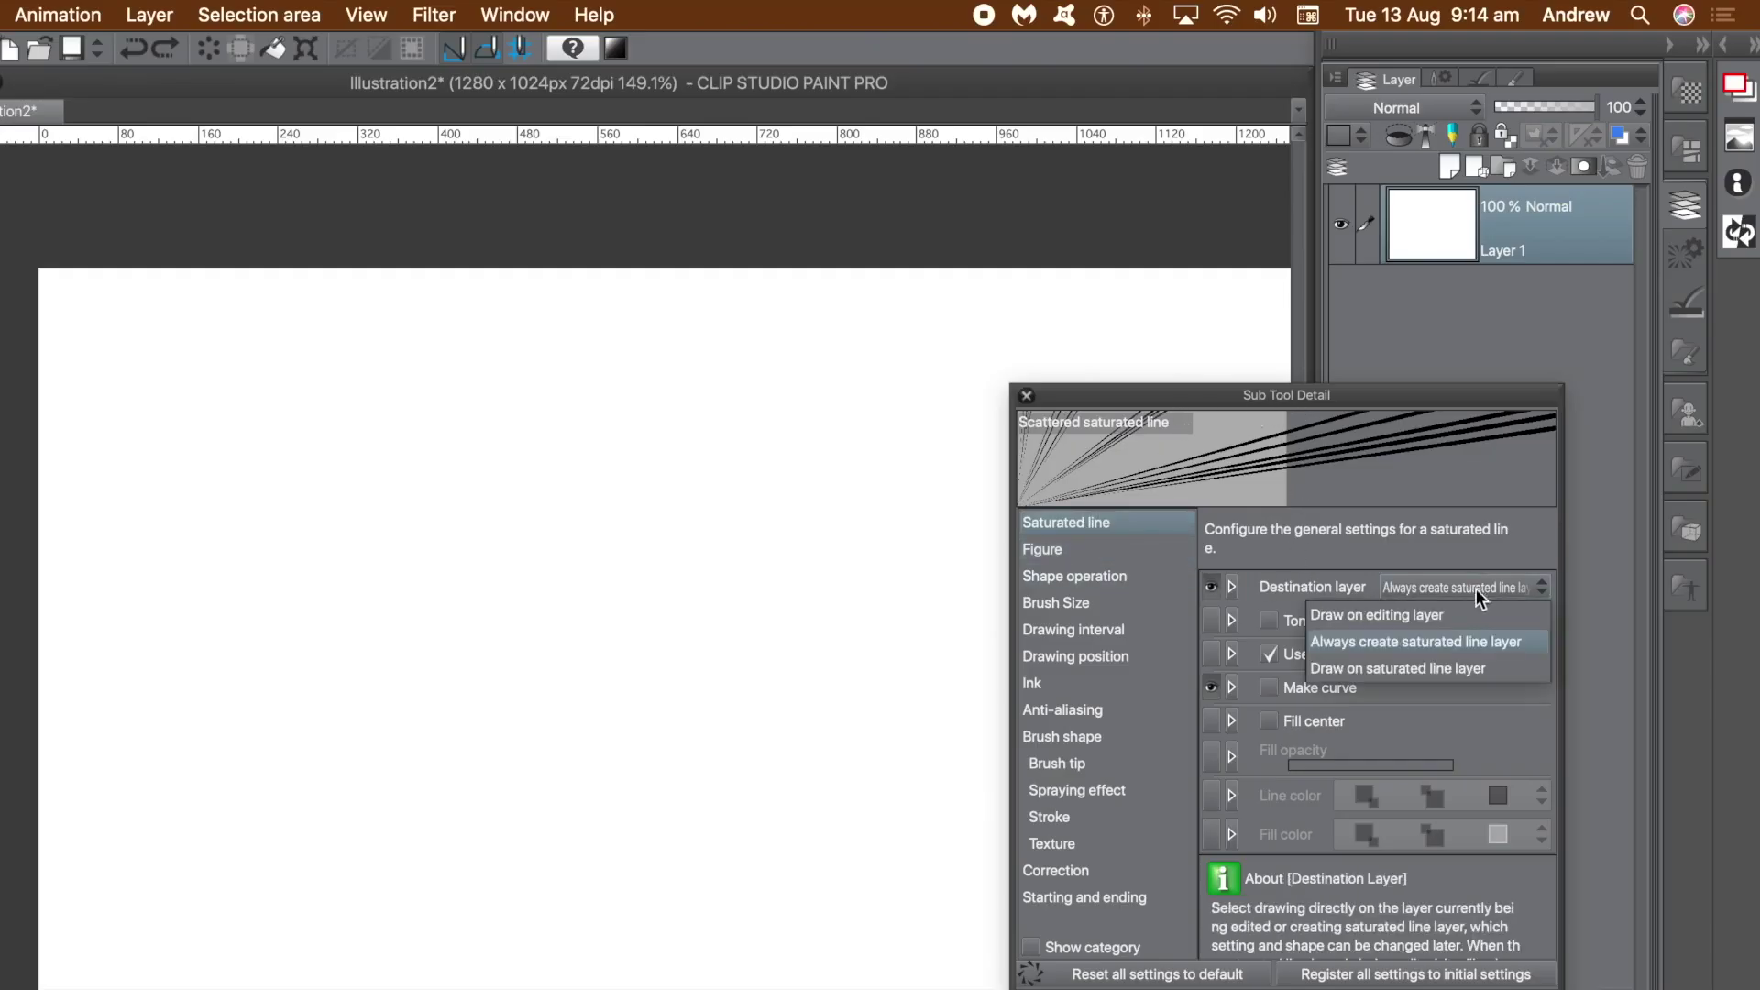
left_click(1454, 651)
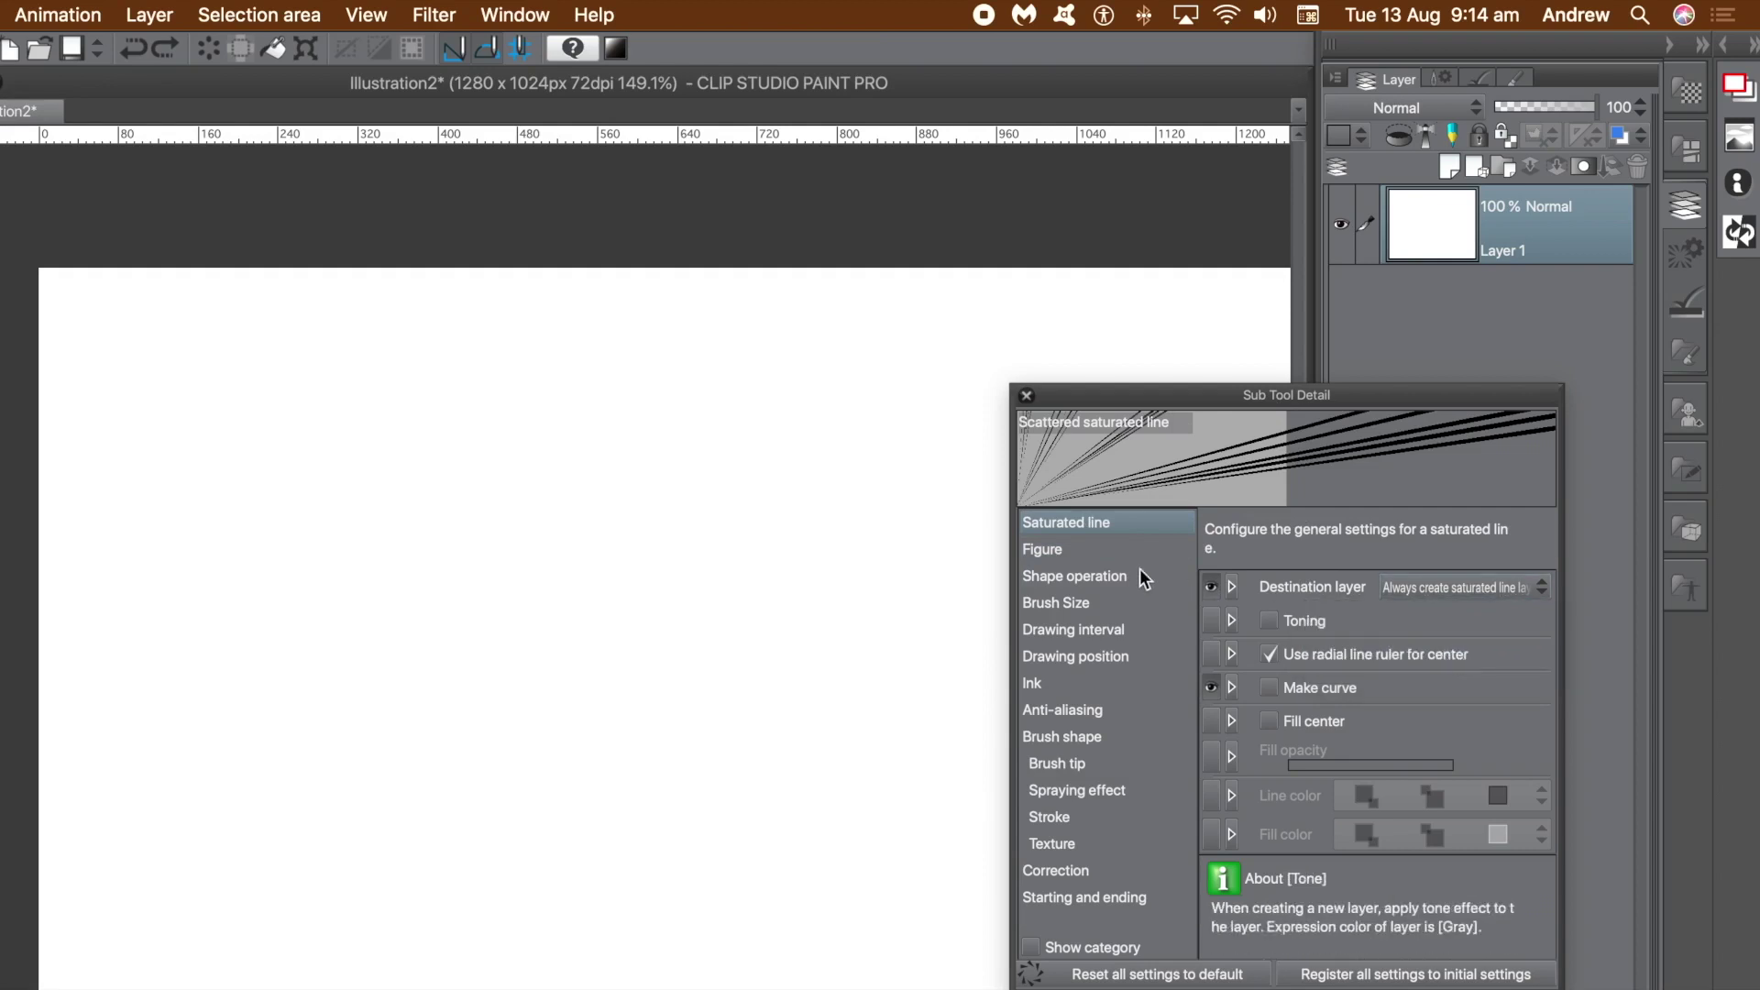
left_click(1063, 554)
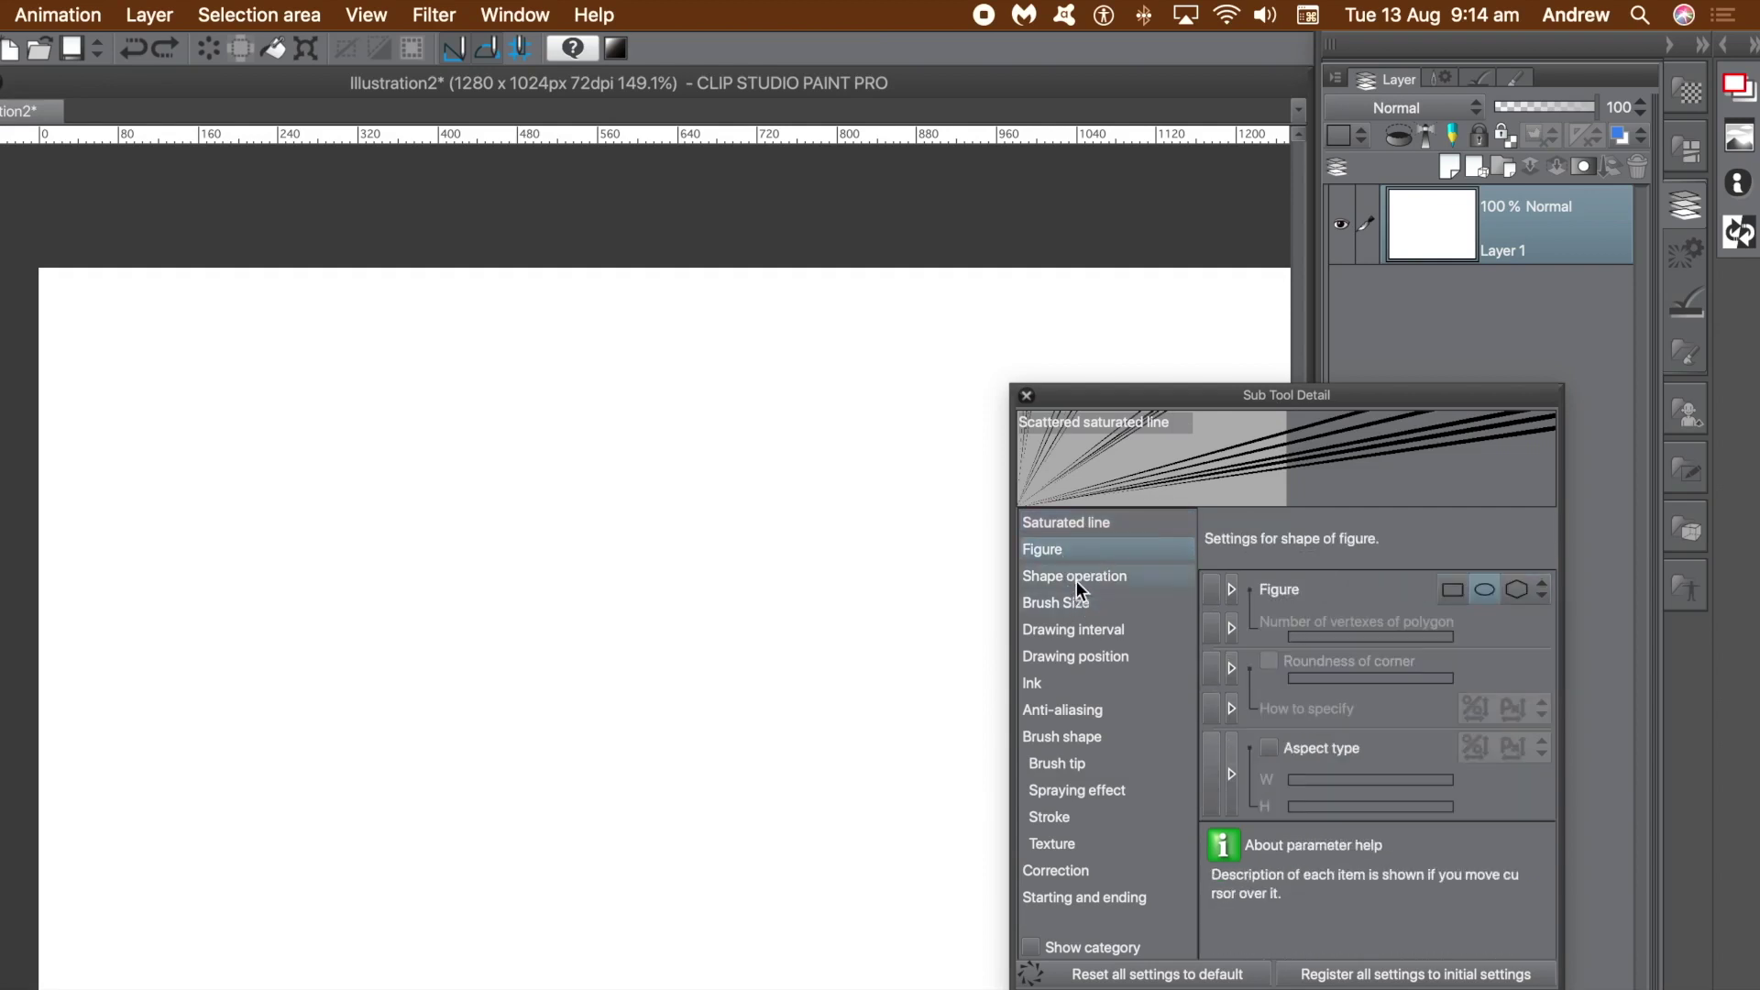
left_click(1076, 581)
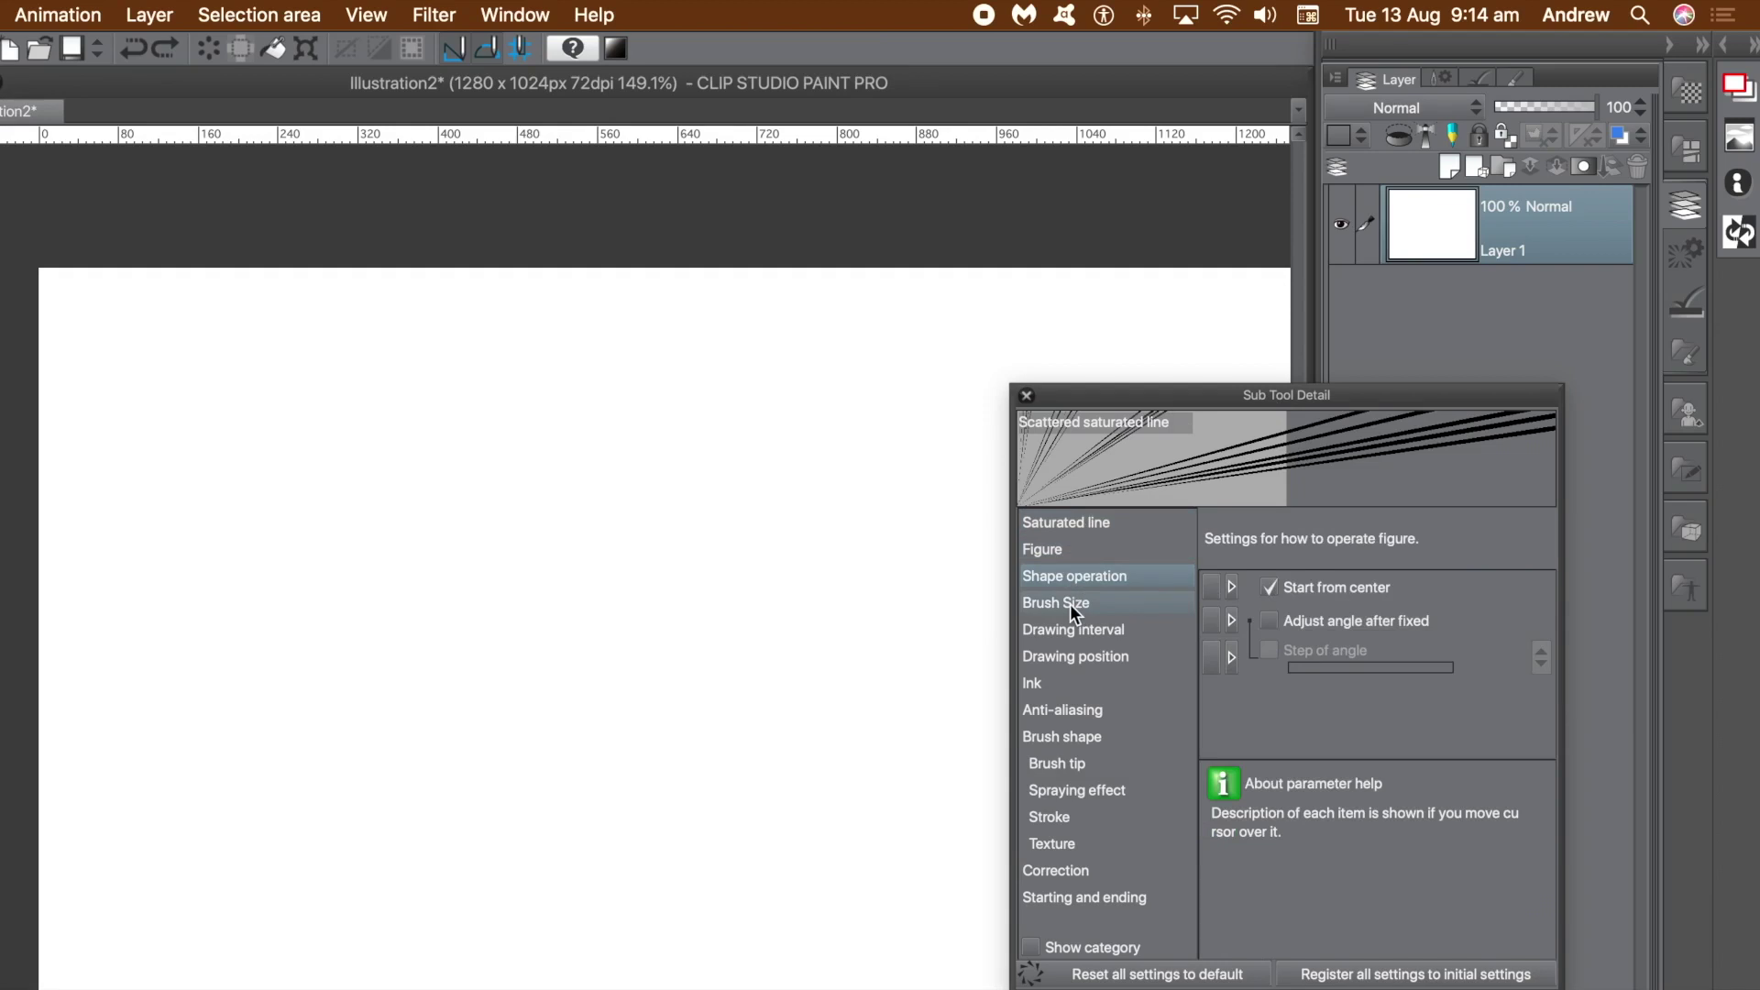
left_click(1070, 603)
left_click_drag(1388, 597, 1417, 597)
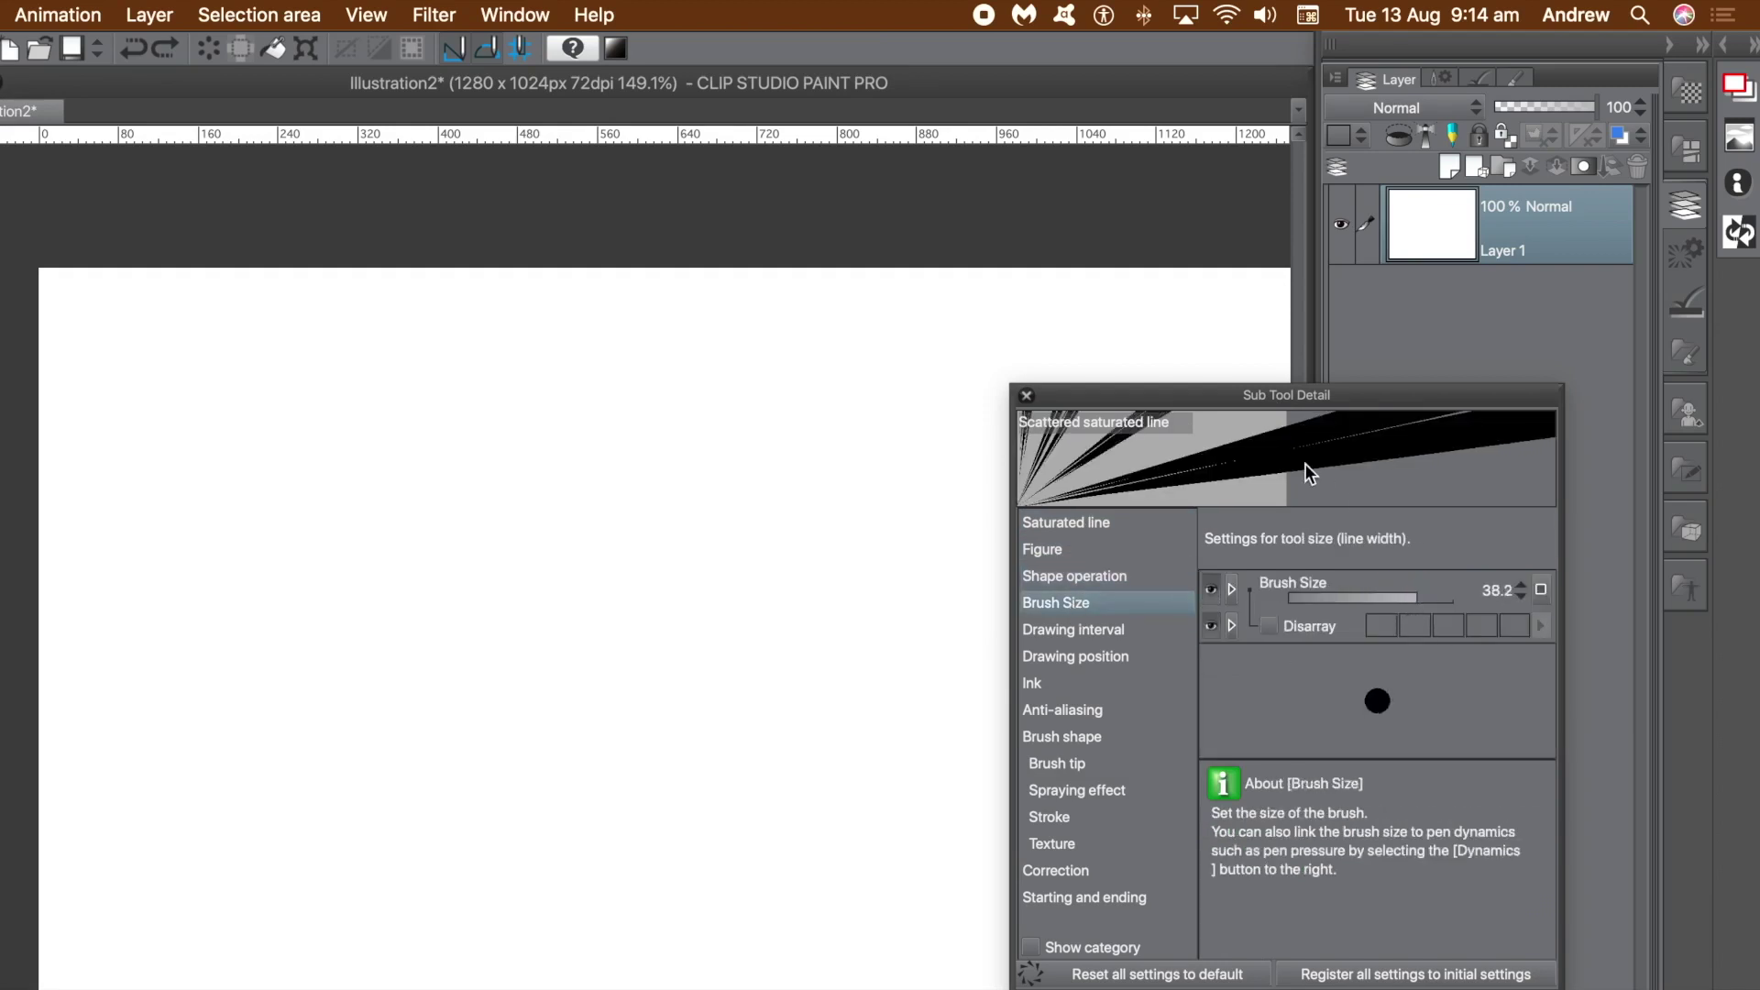
- Set the strongest anti-aliasing and switch the brush tip shape to a material
left_click(1120, 628)
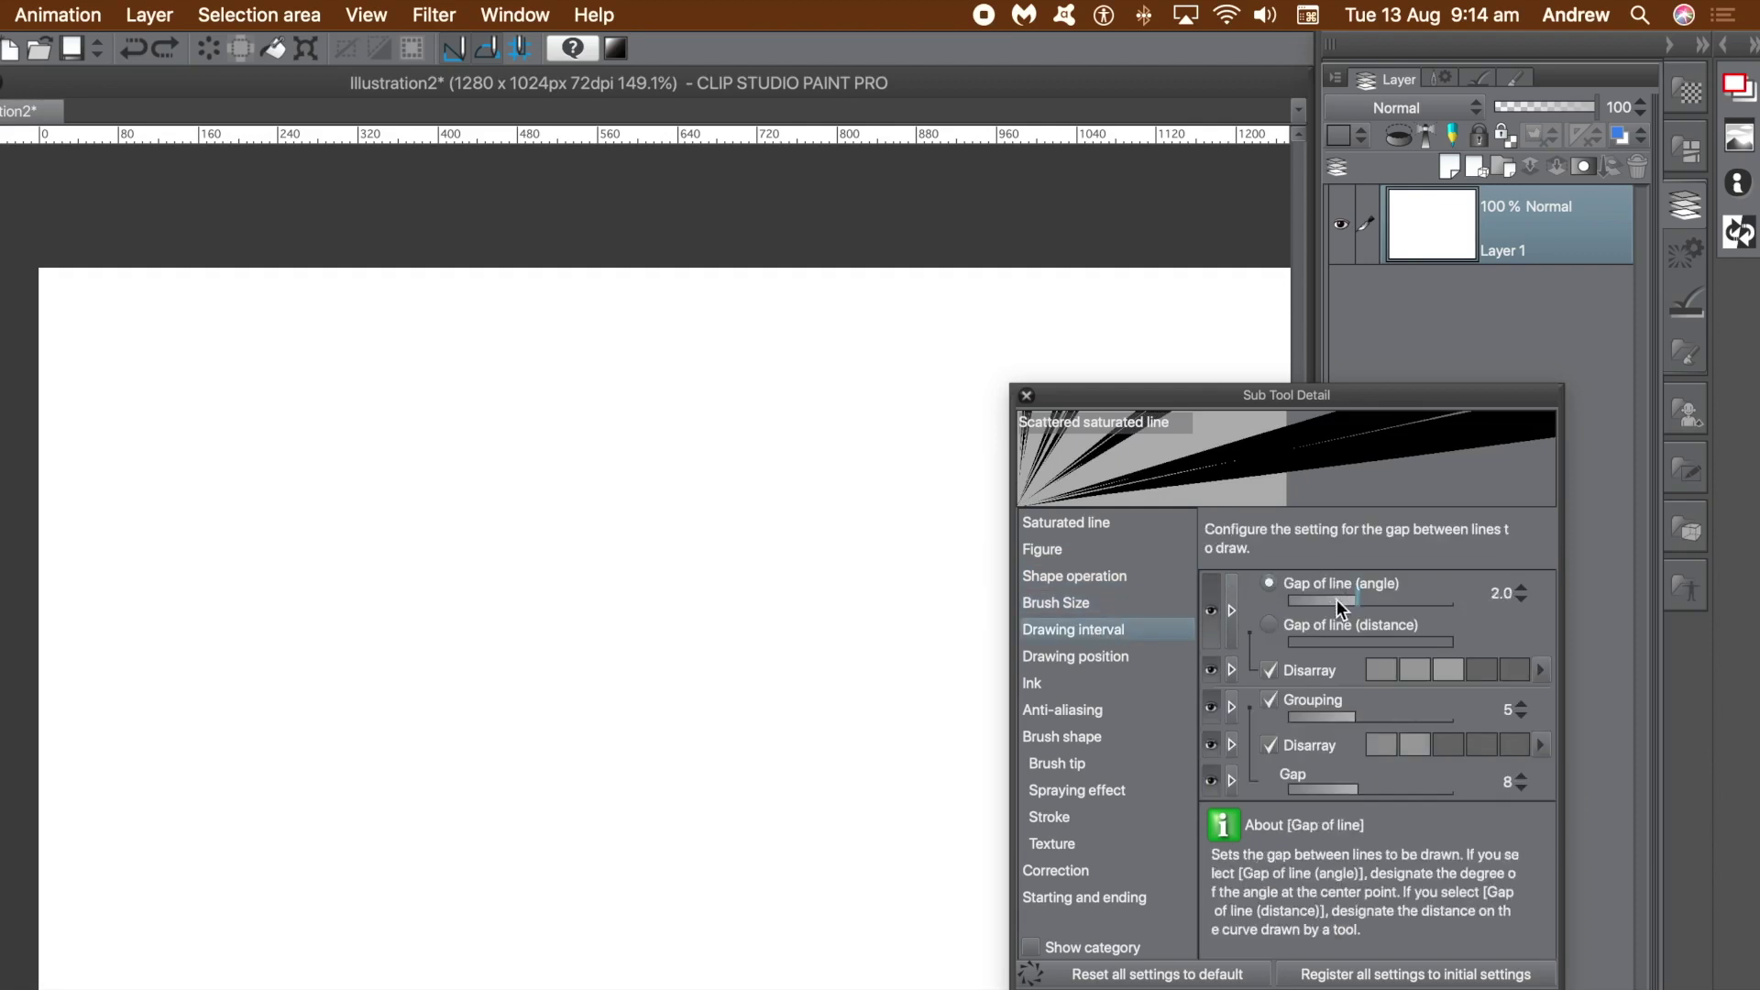
left_click(1085, 658)
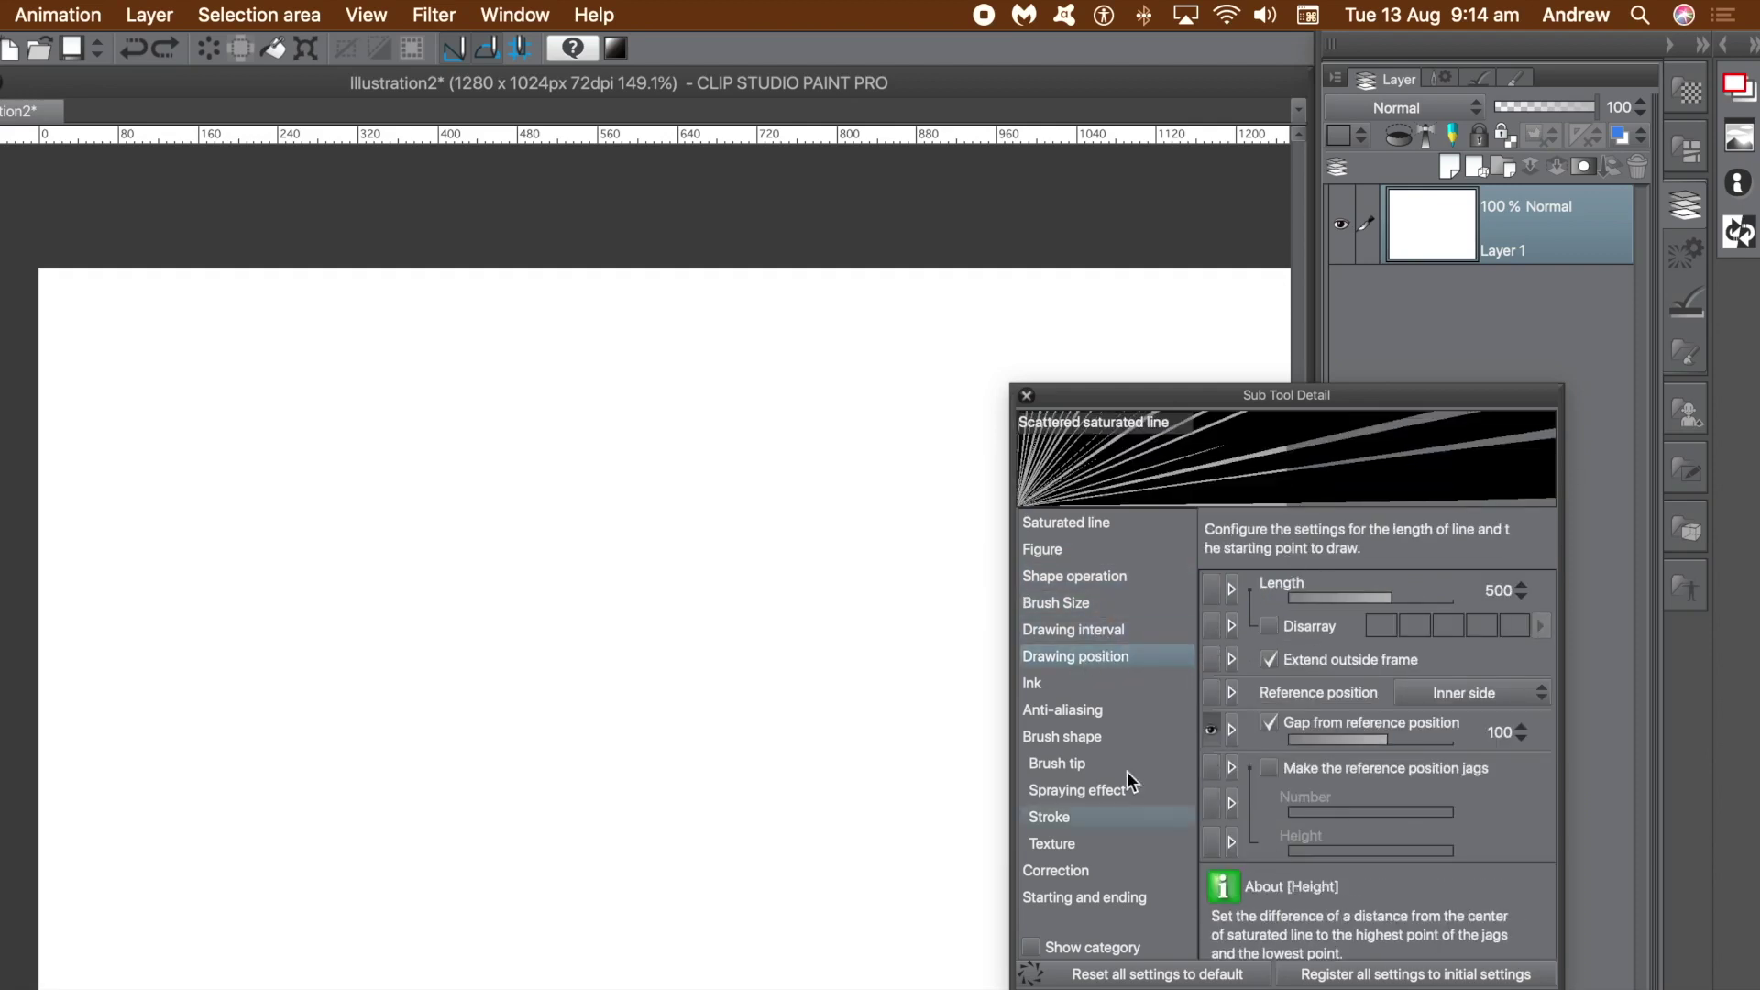
left_click(1036, 683)
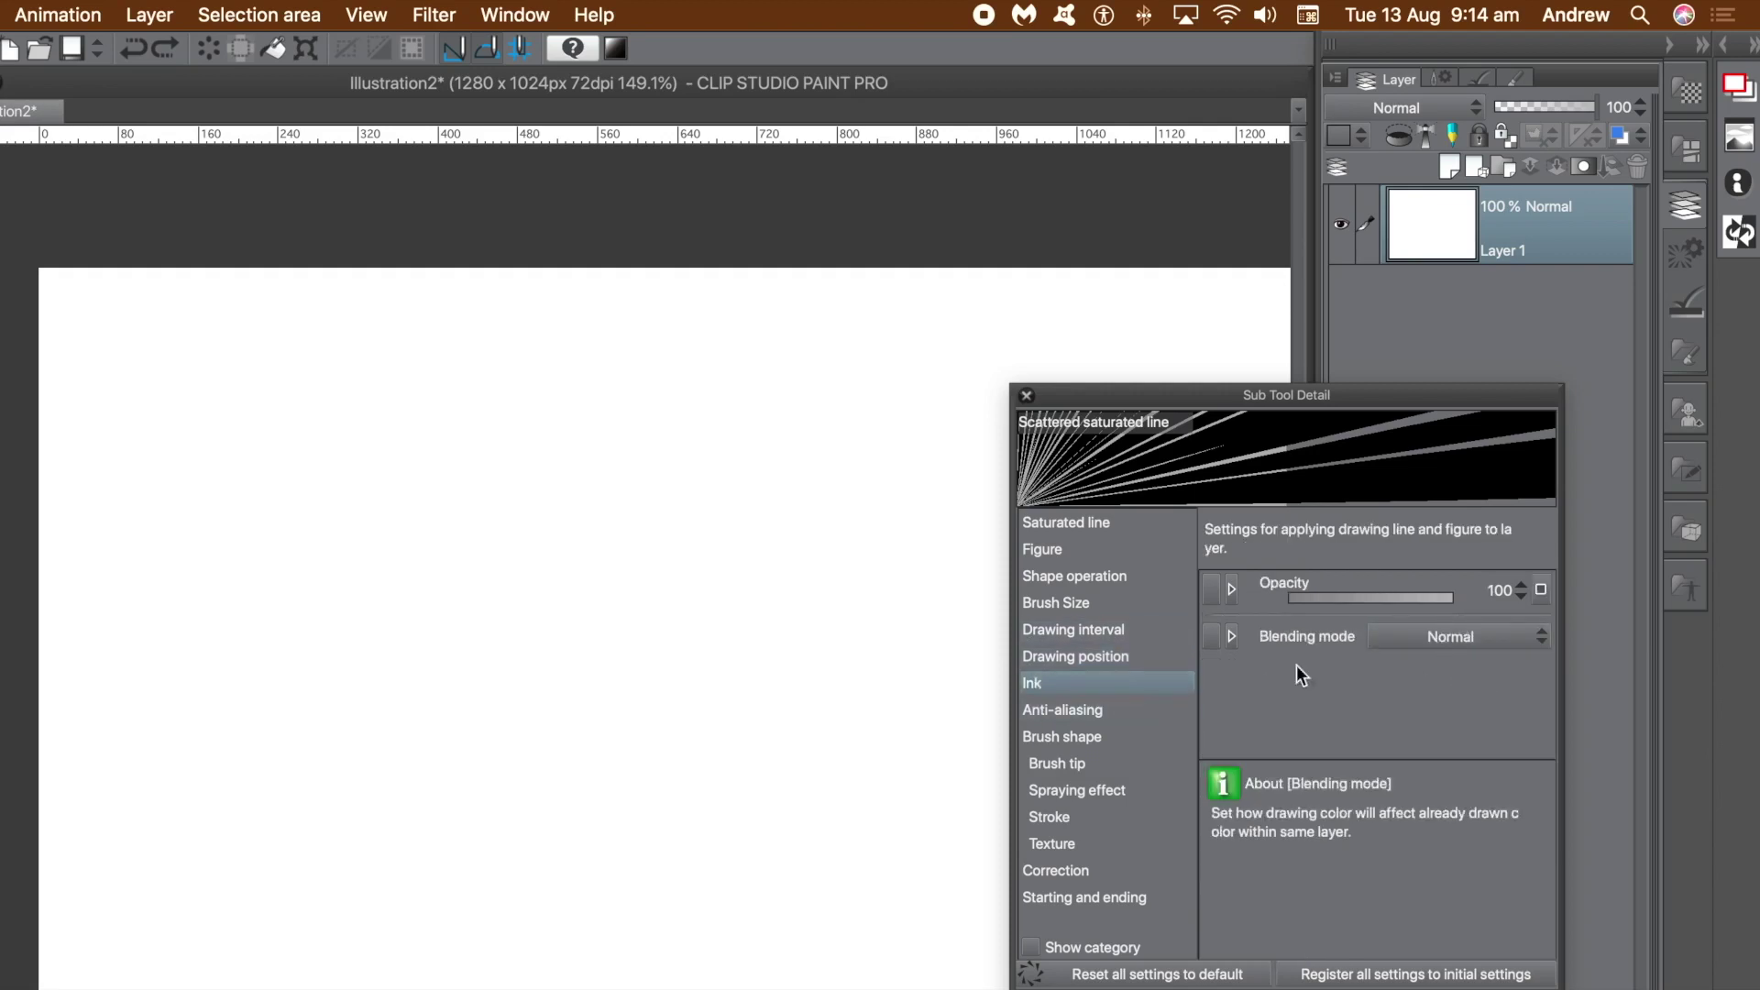
left_click(1080, 706)
left_click(1513, 588)
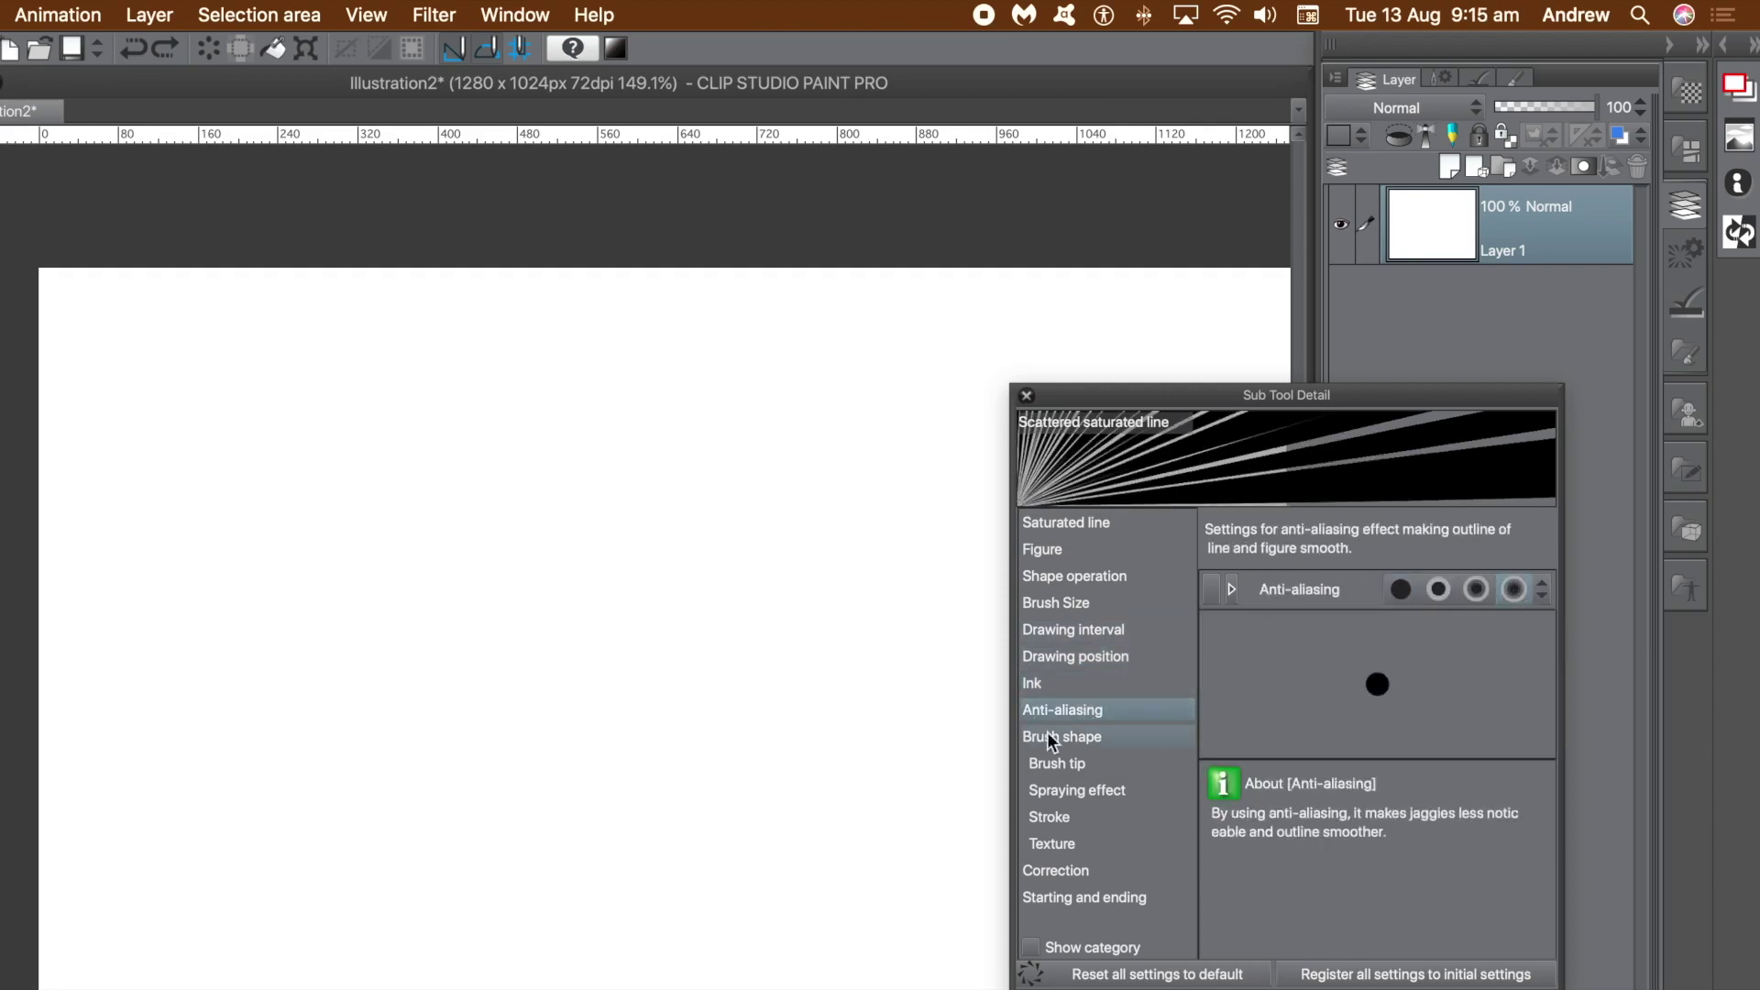
left_click(1070, 763)
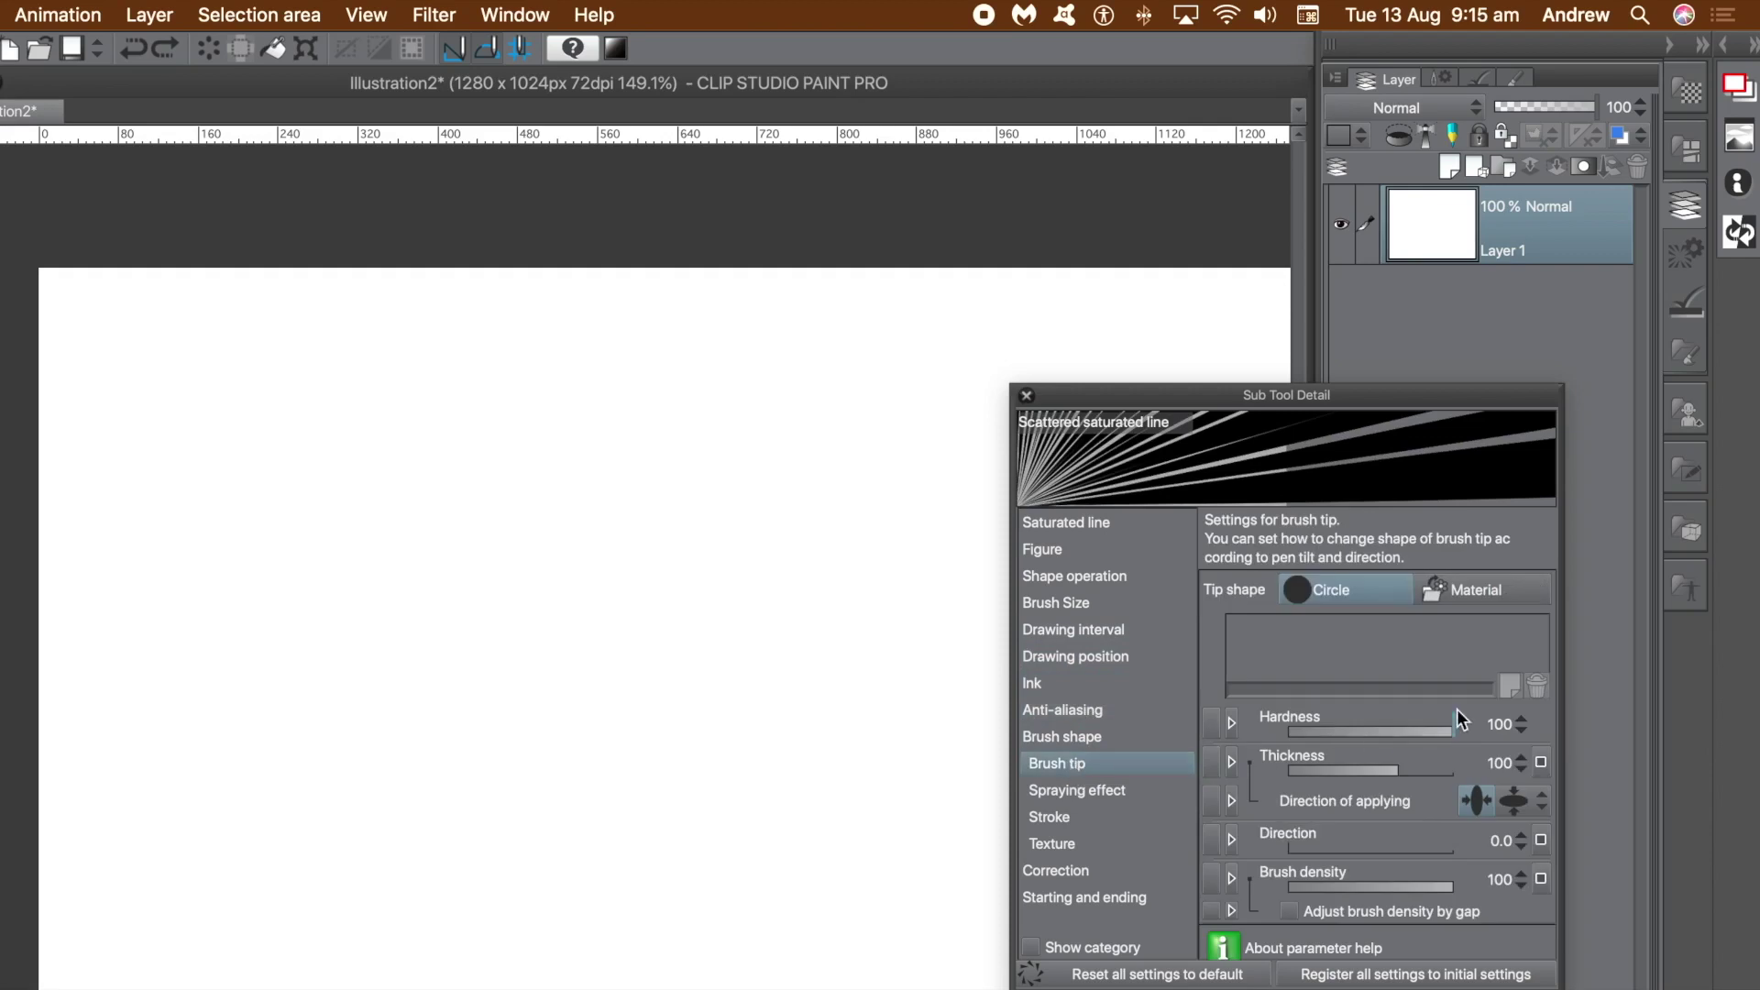
left_click(1454, 591)
left_click(1383, 657)
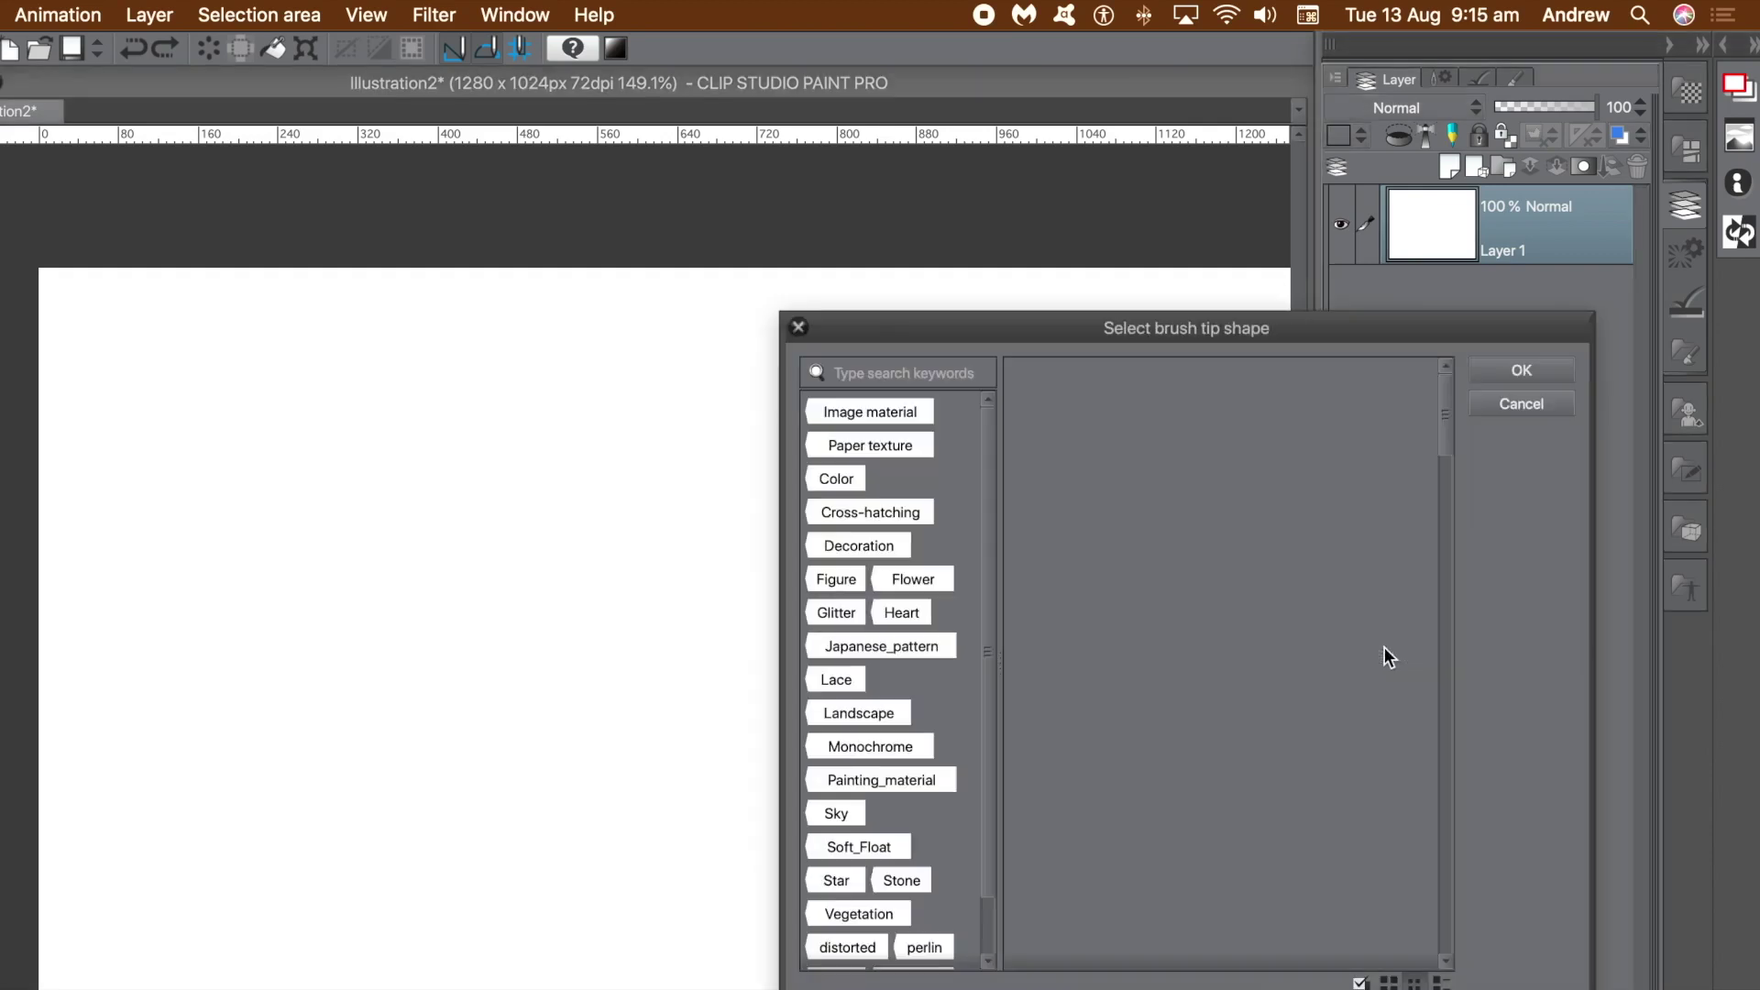
- Pick the copper Gradient Sphere tile as the scattered saturated line's brush tip
mouse_move(1446, 434)
left_mouse_down()
mouse_move(1445, 728)
mouse_move(1468, 612)
left_mouse_up()
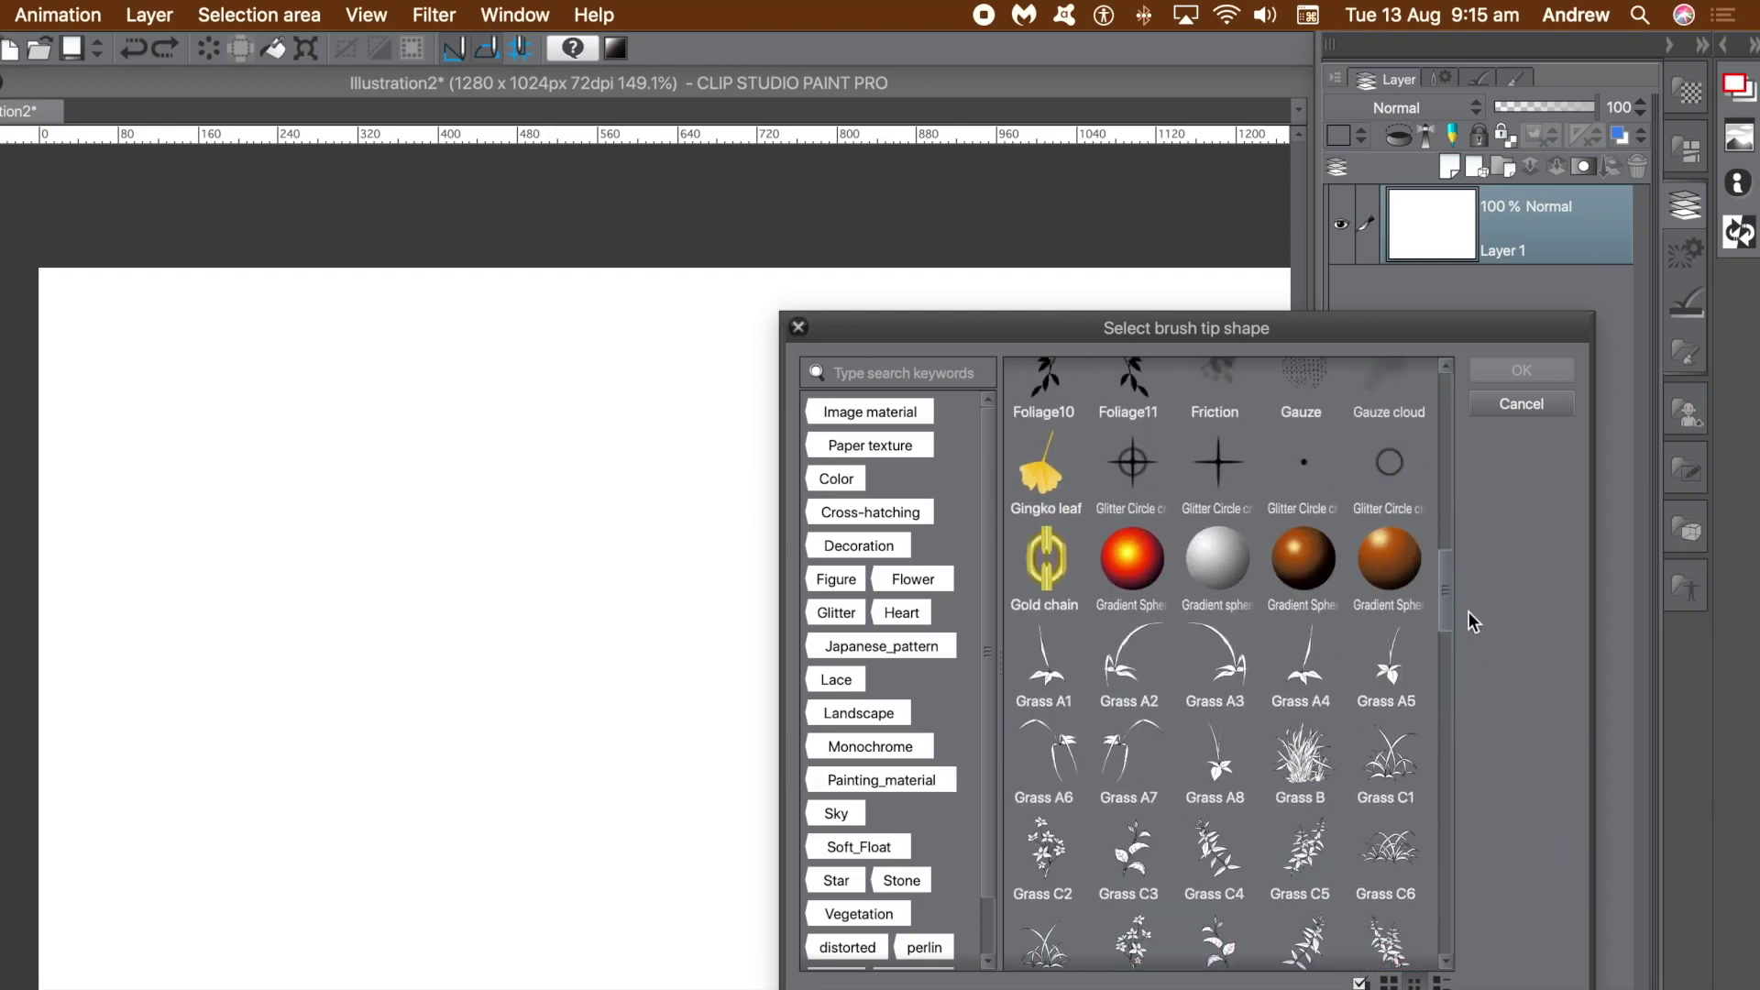
left_click(1406, 564)
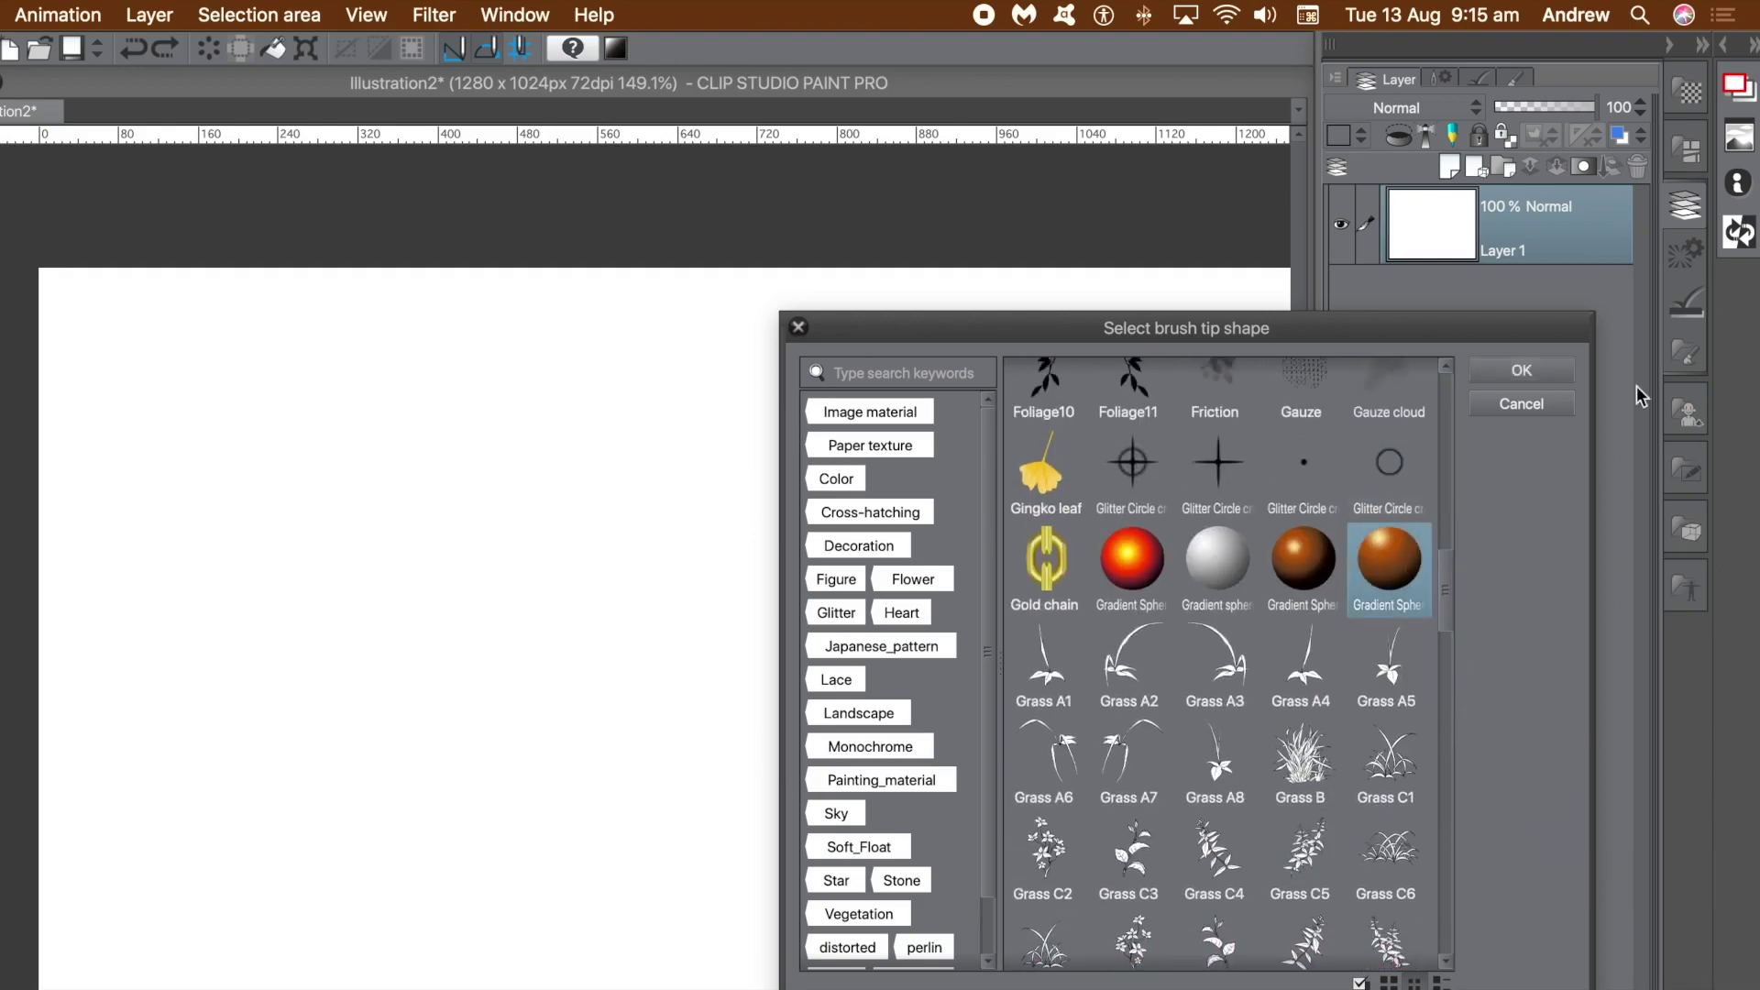
left_click(1553, 370)
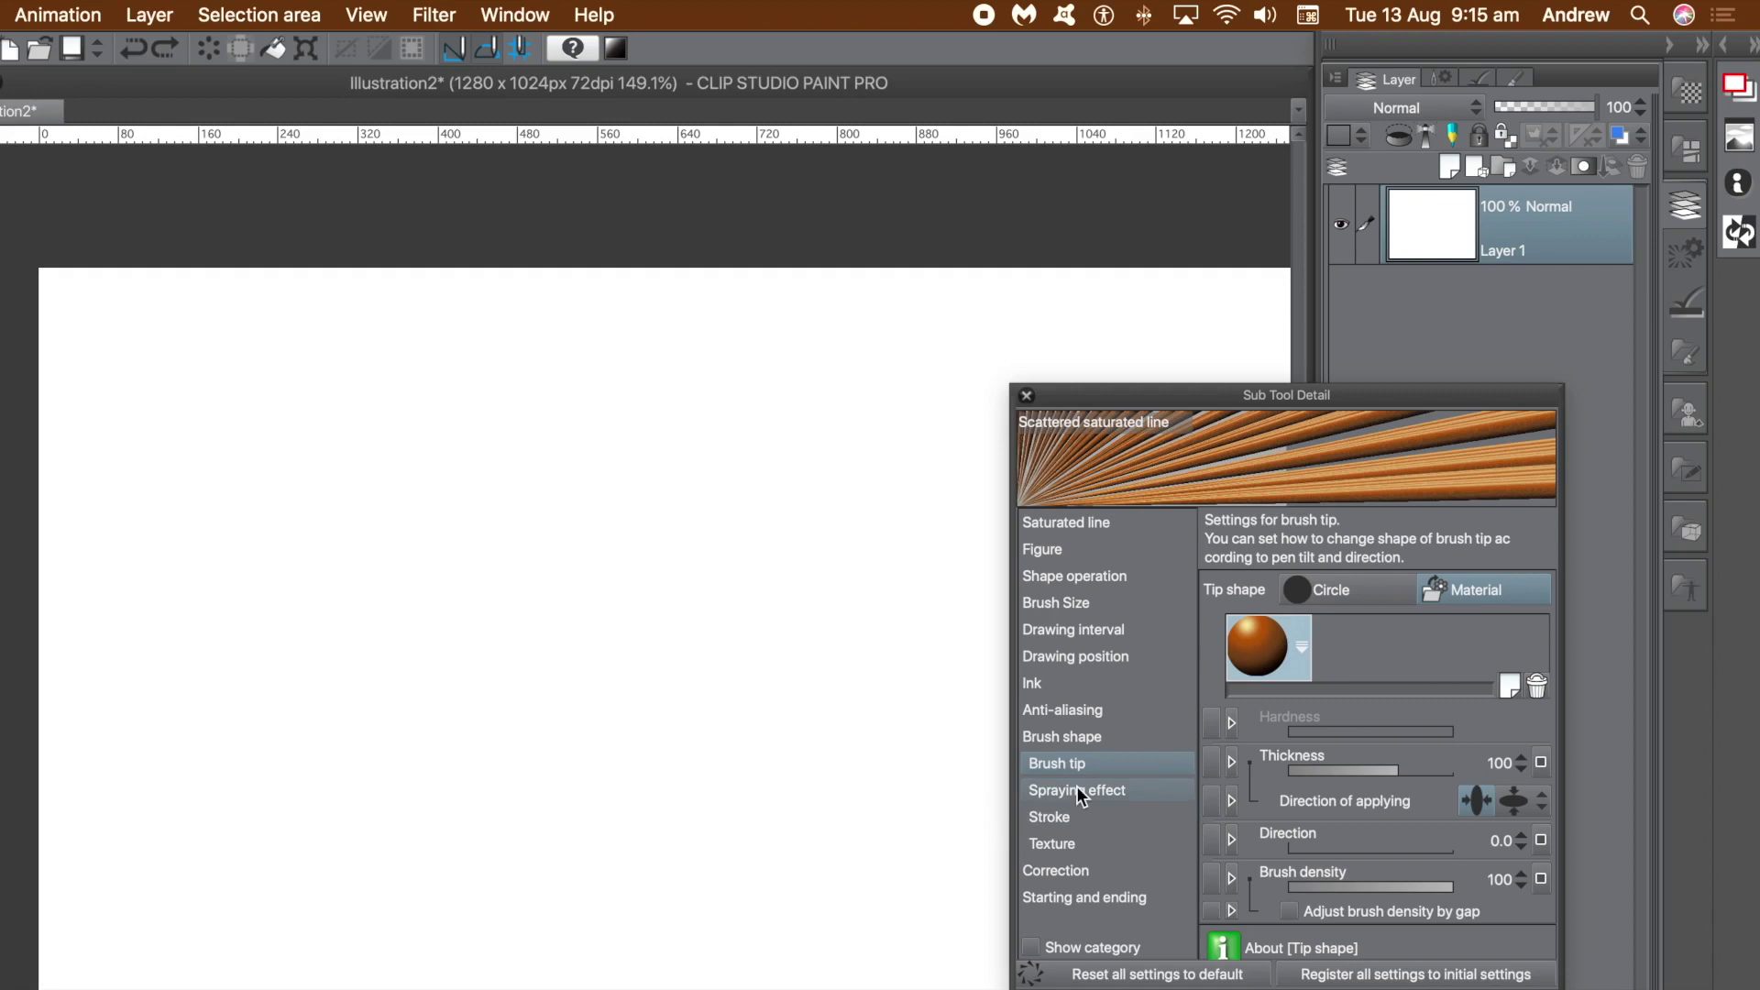
- Set the stroke gap to 82.0 and brush size to 130.2, and enable size Disarray
left_click(1050, 817)
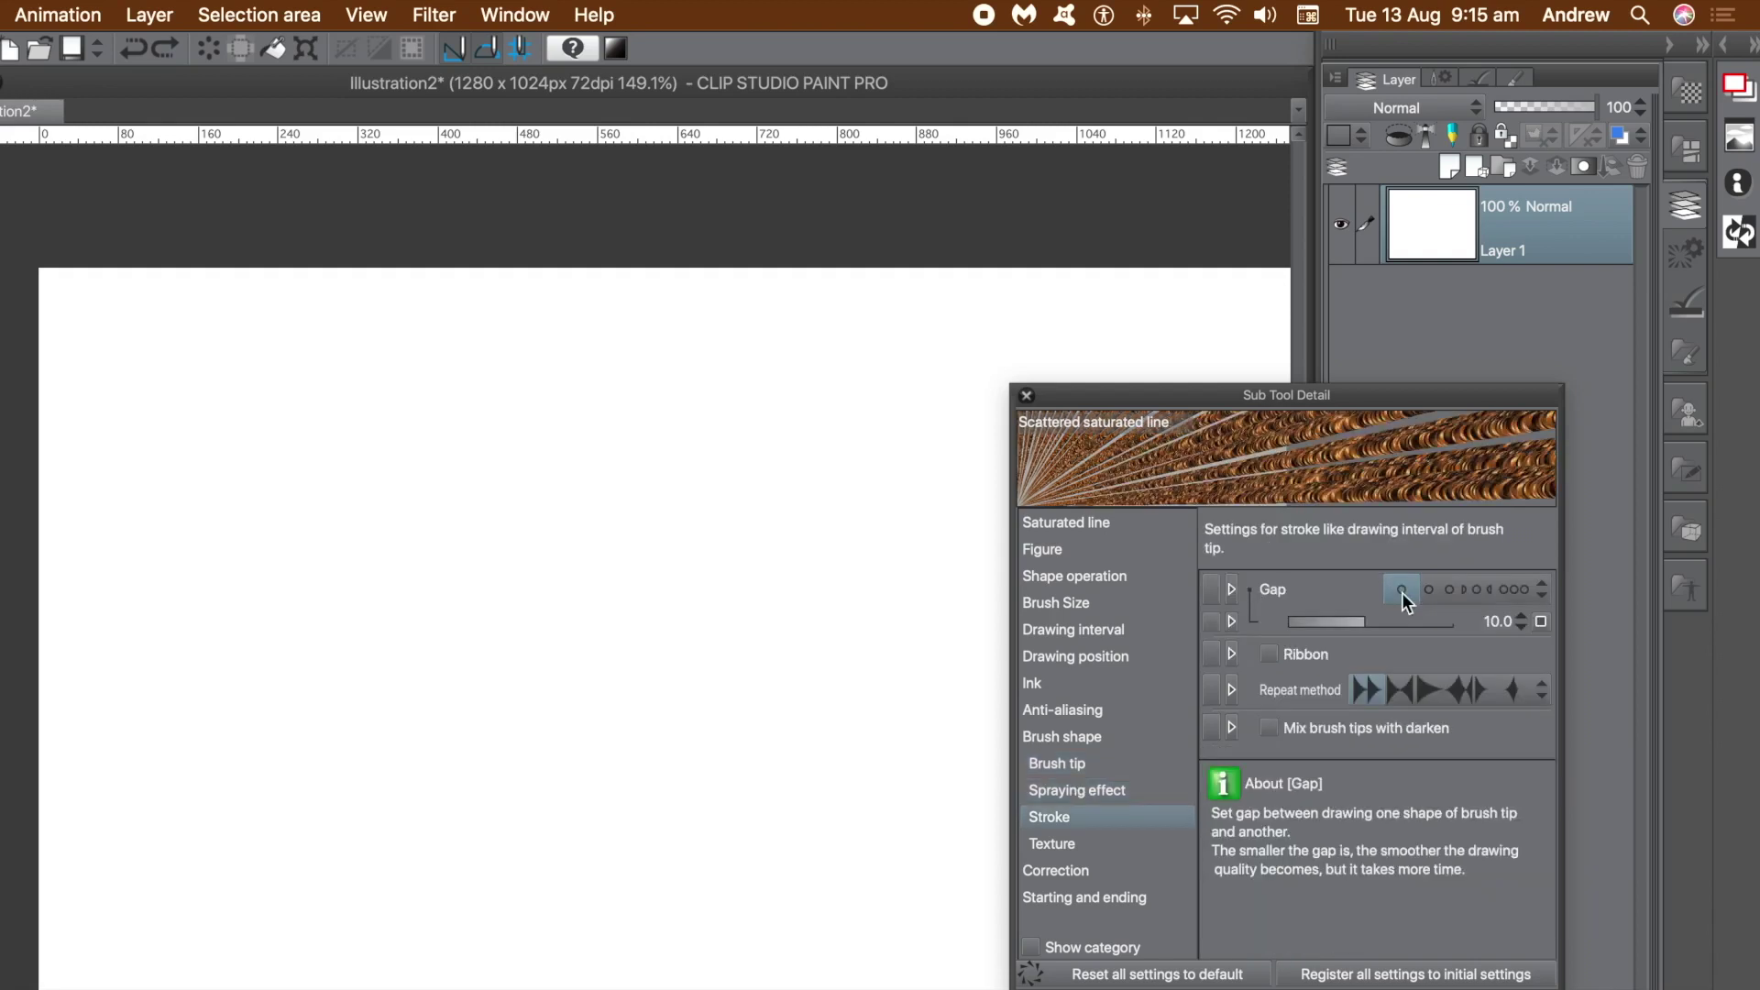
mouse_move(1348, 620)
left_mouse_down()
mouse_move(1315, 625)
mouse_move(1425, 621)
mouse_move(1401, 624)
left_mouse_up()
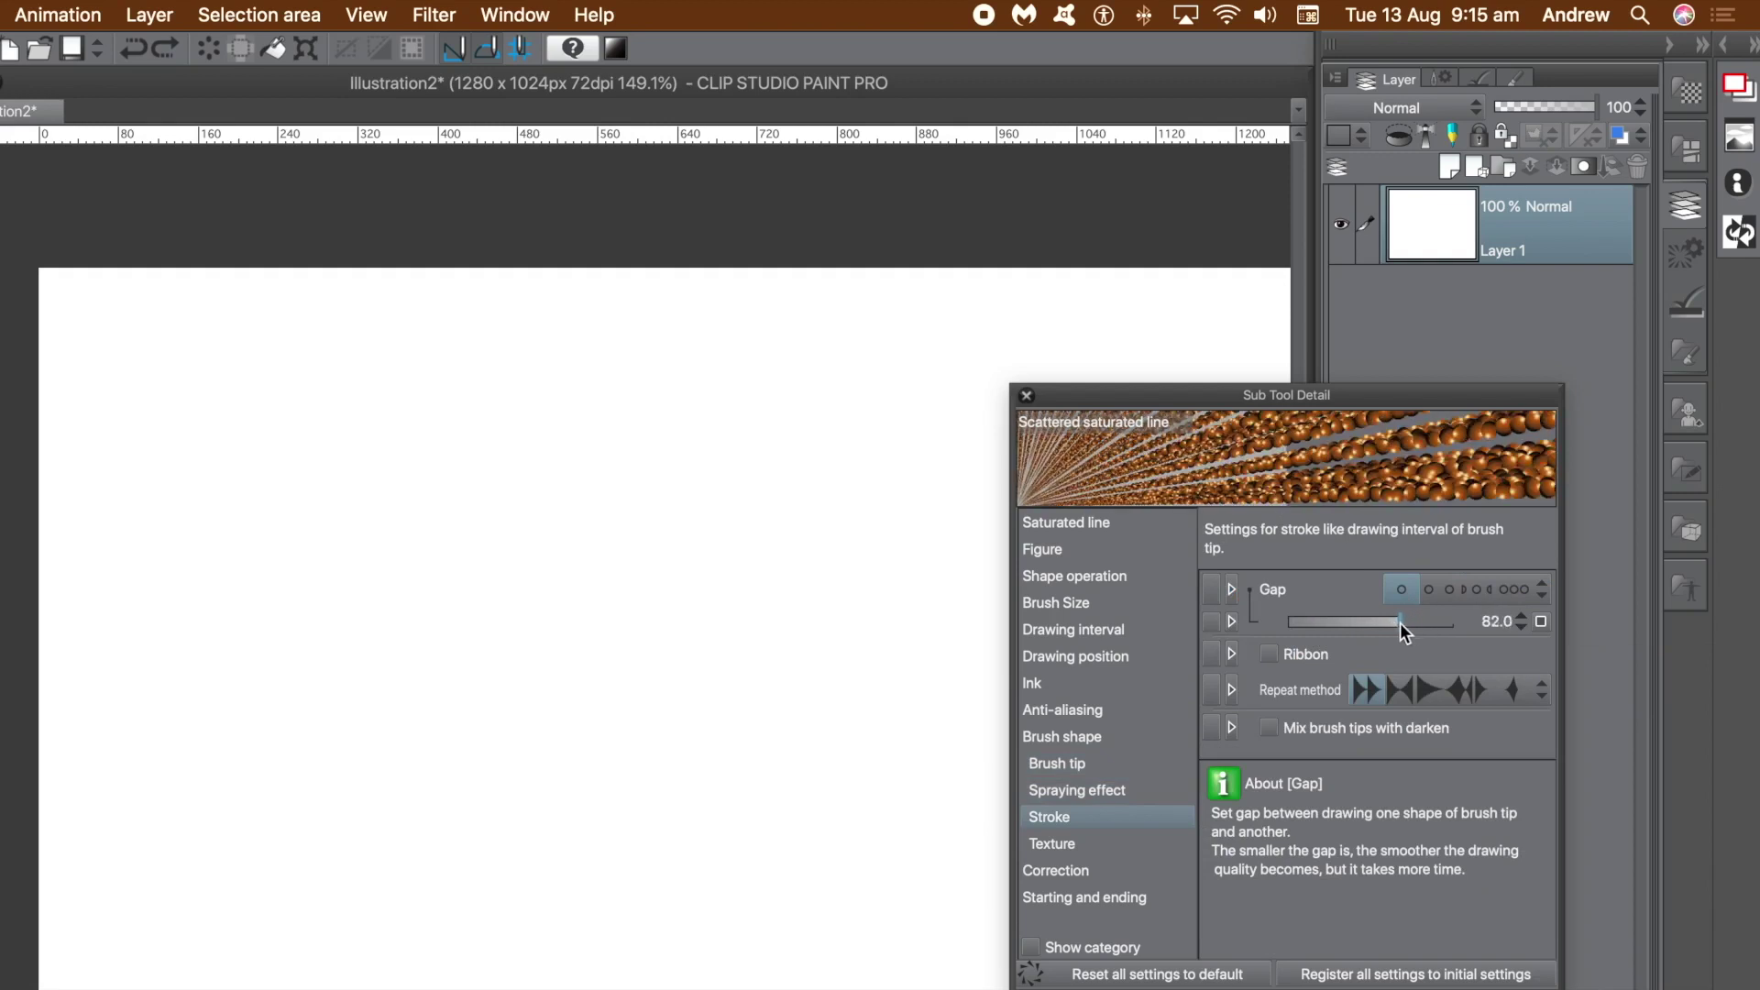
left_click(1061, 602)
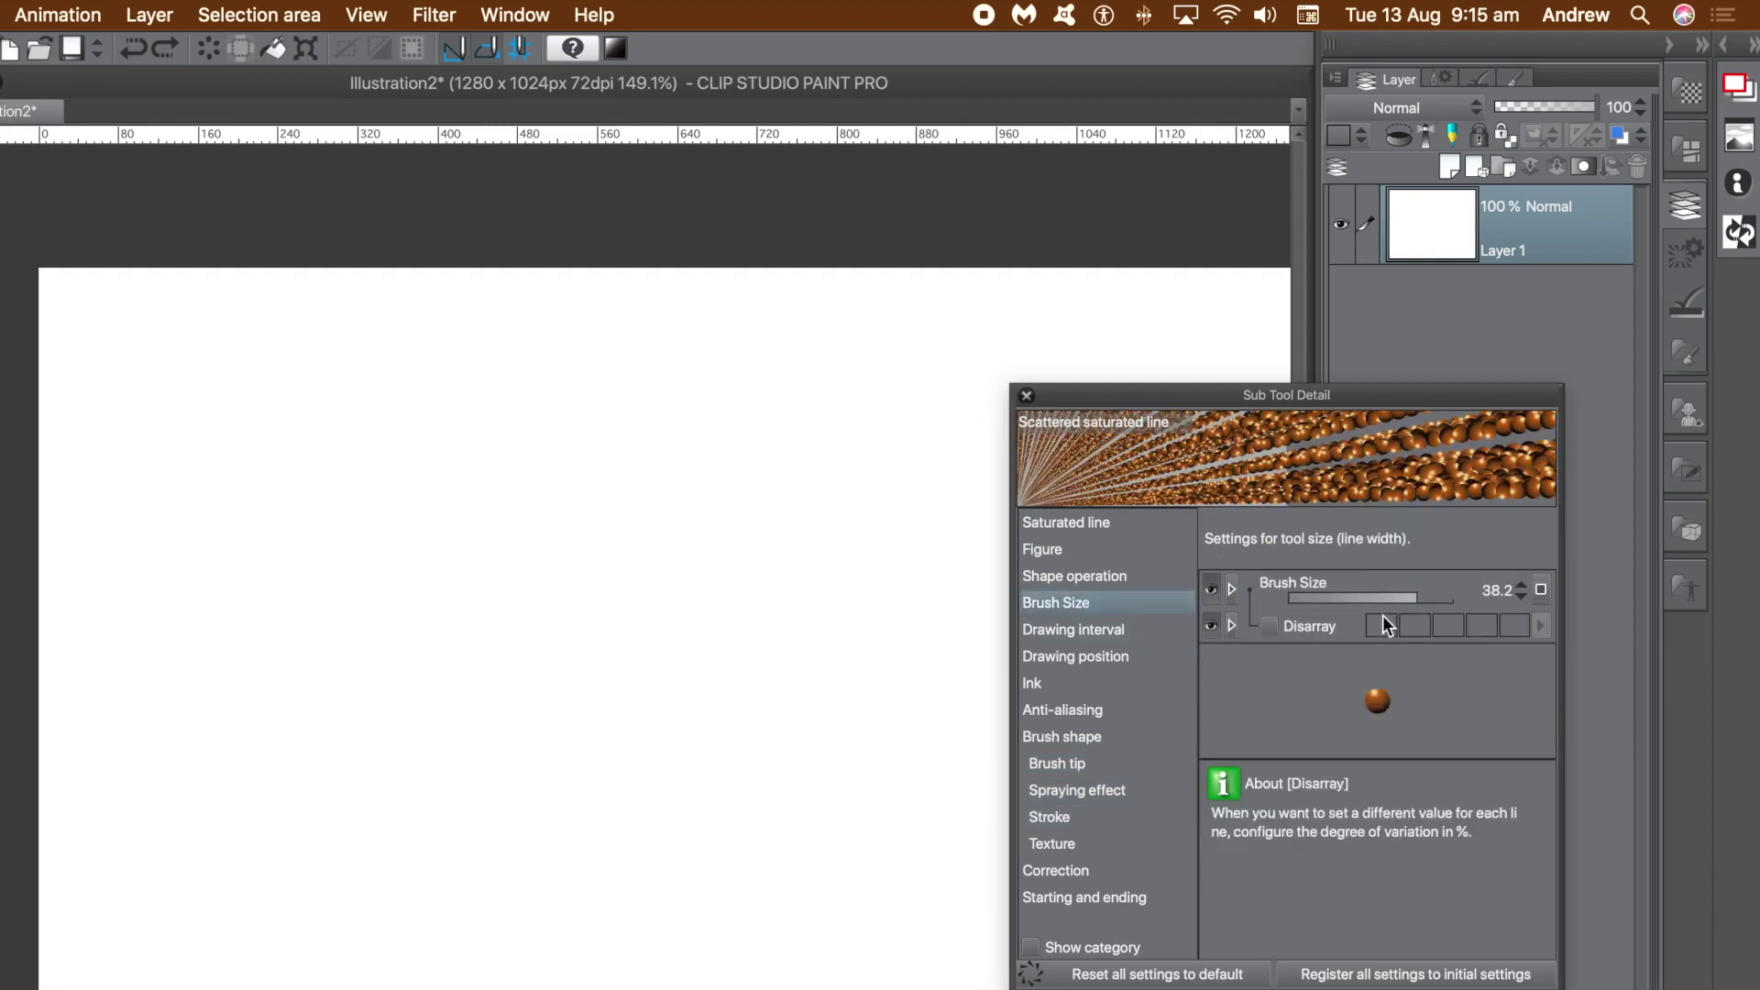
left_click_drag(1426, 602, 1444, 597)
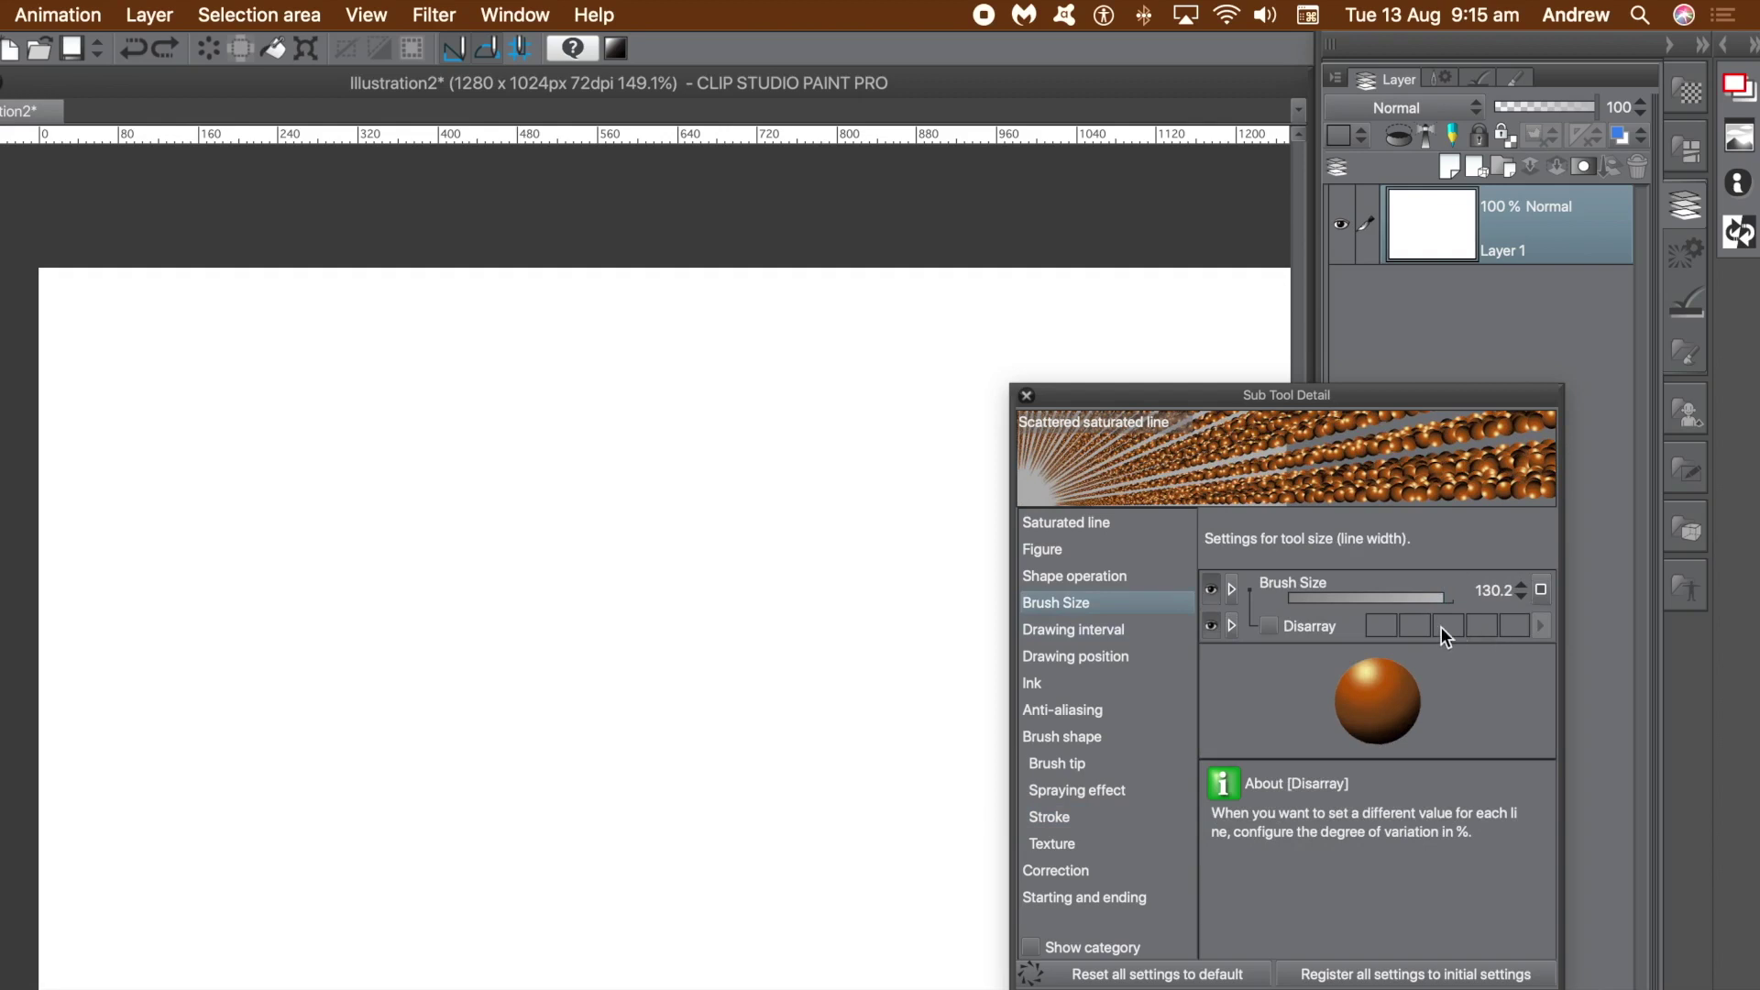
left_click(1269, 626)
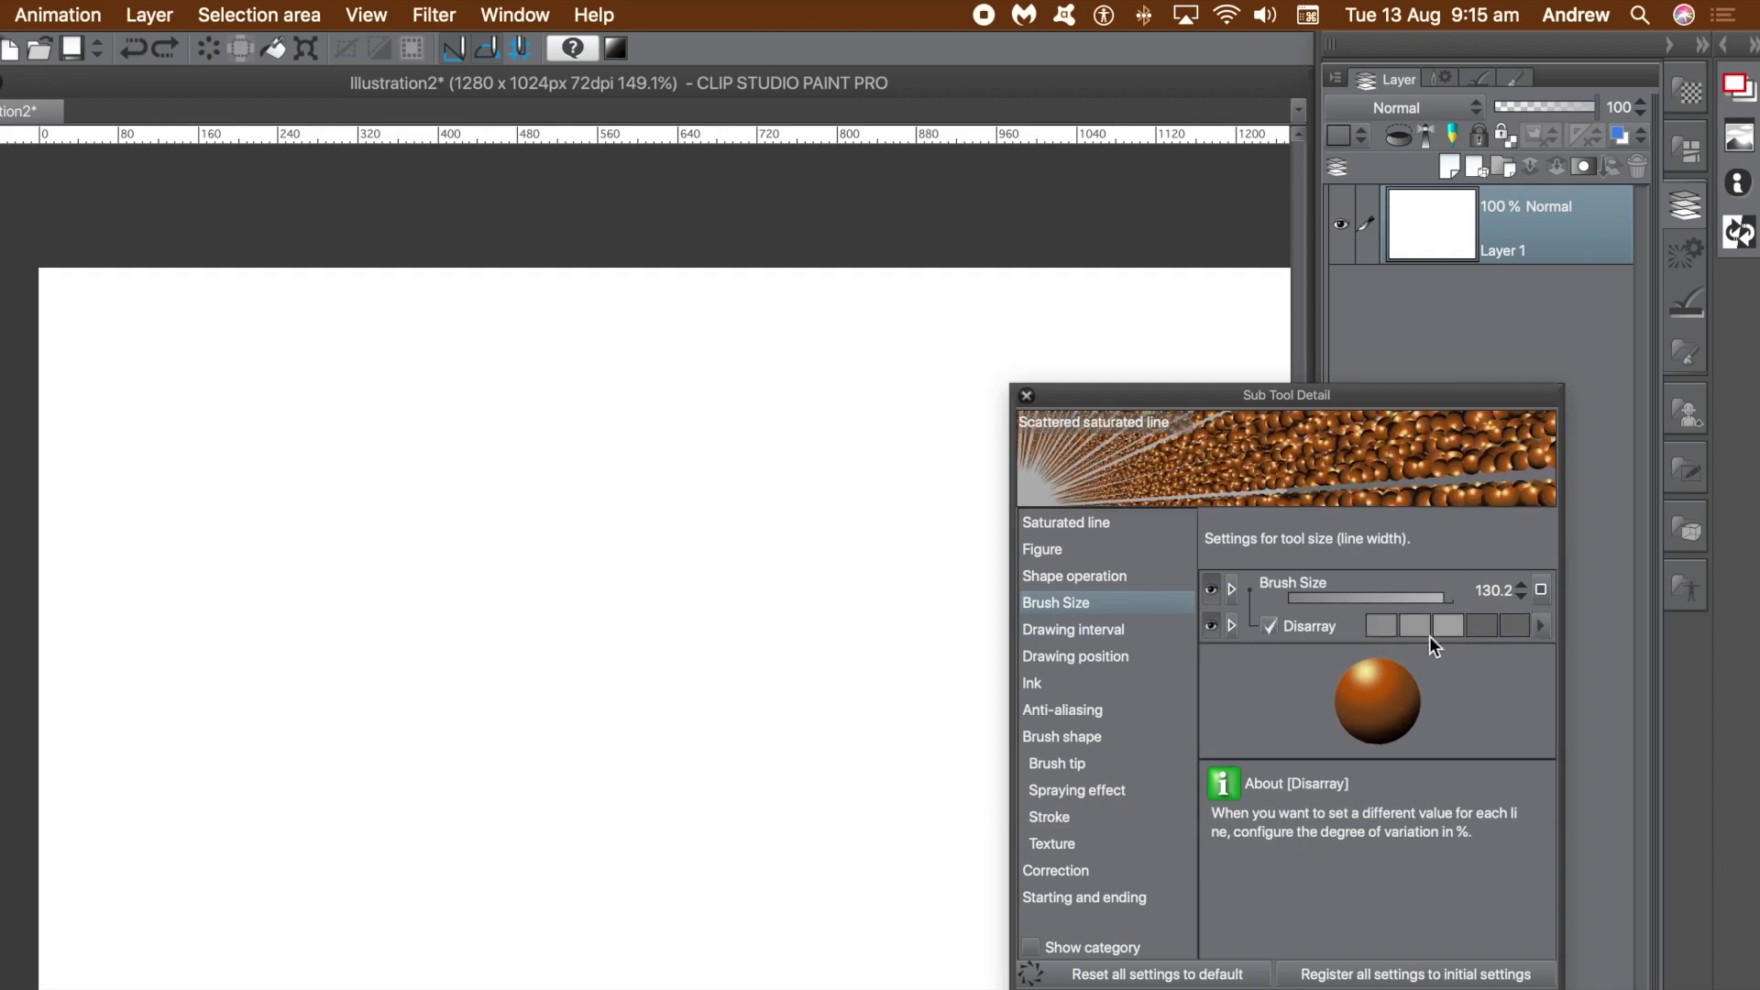
- Raise size Disarray to the fourth level, test a sphere burst, then undo it
left_click(1476, 627)
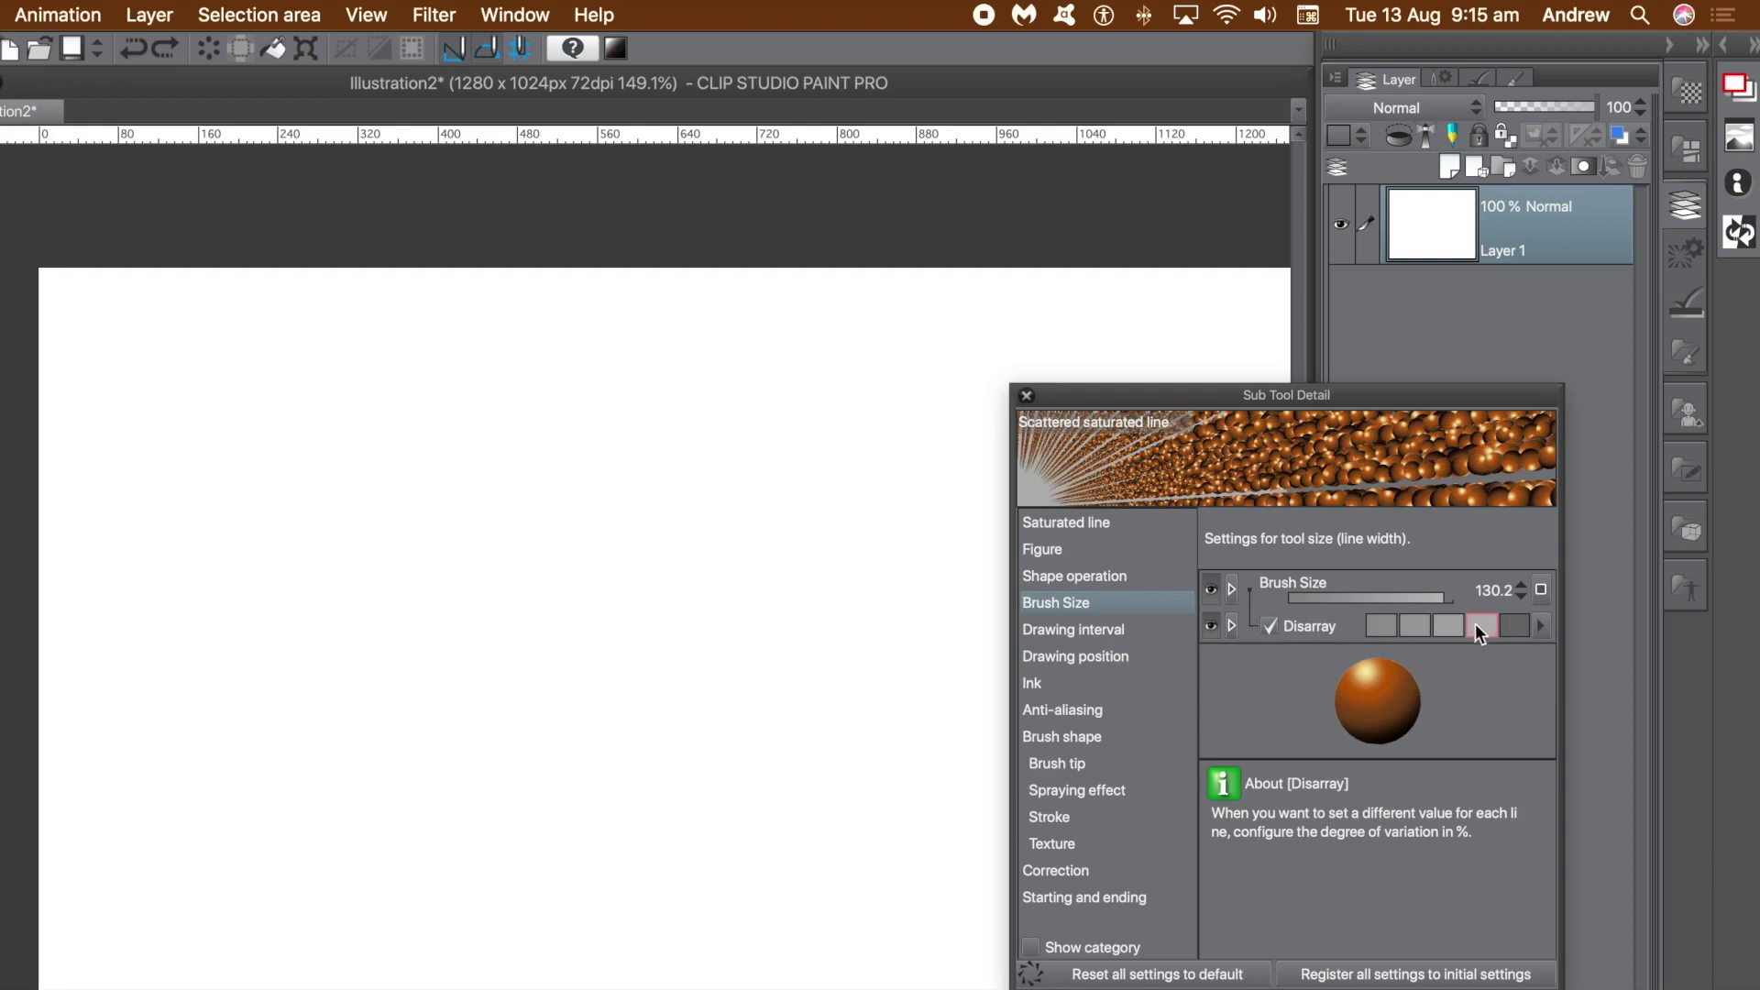
left_click_drag(641, 719, 786, 817)
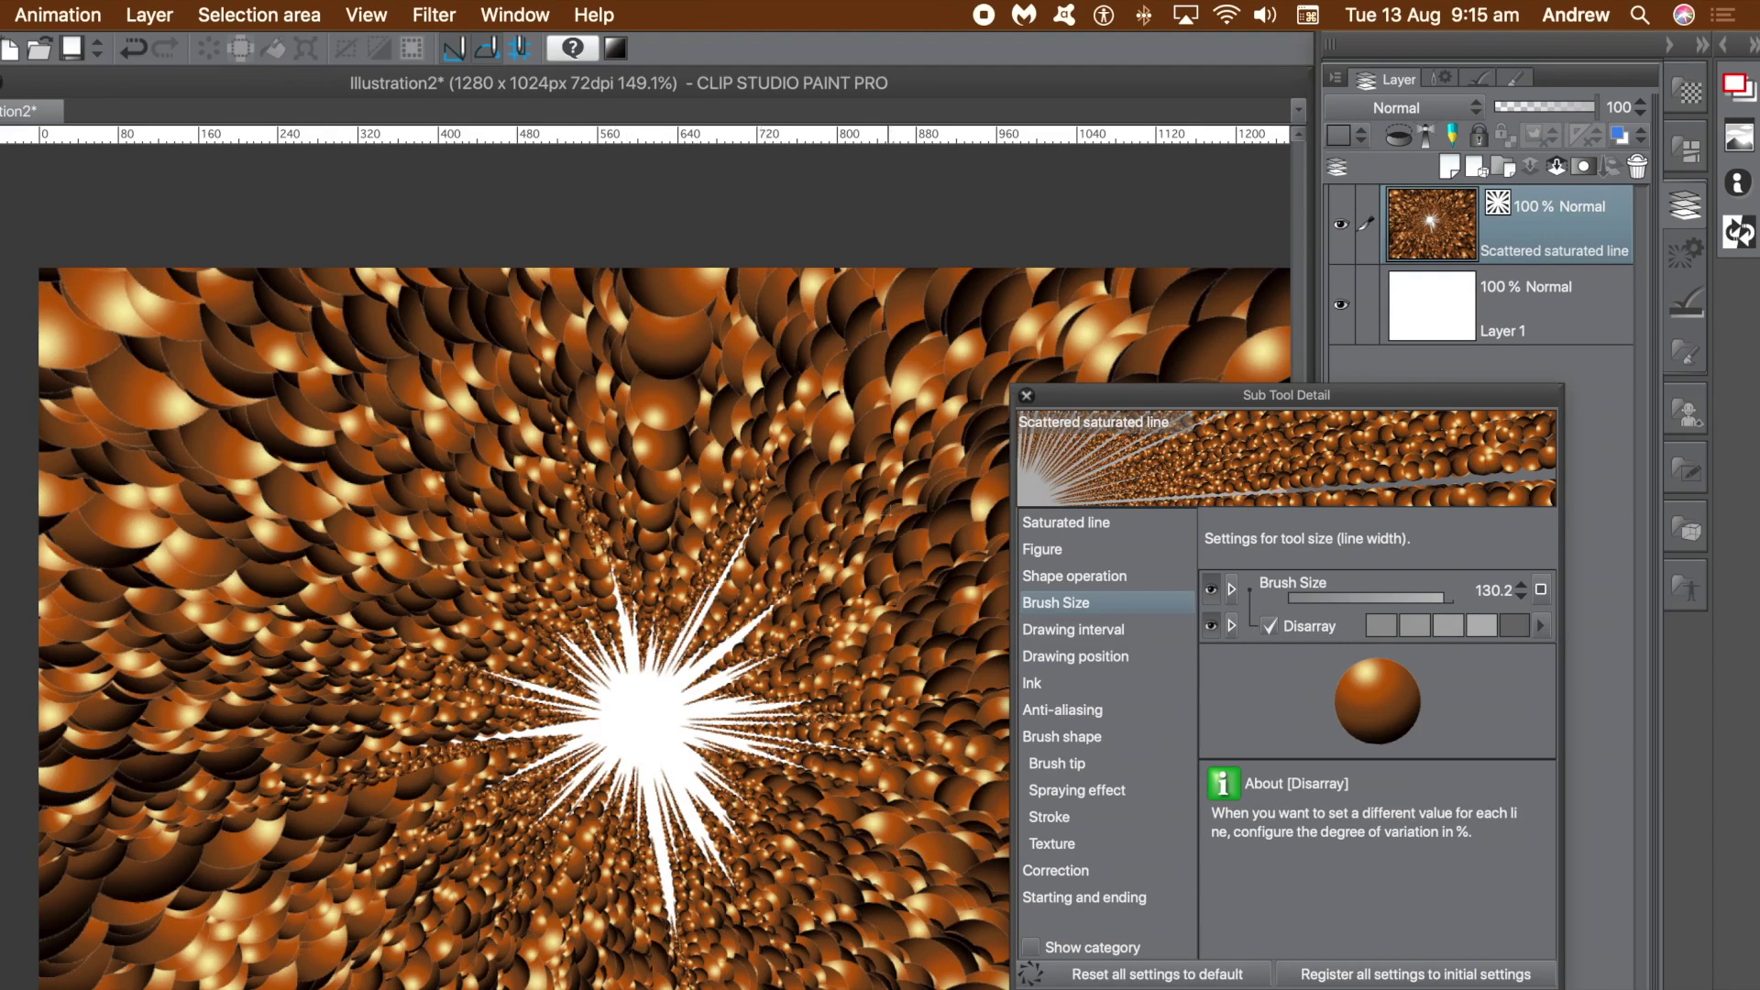
key("super+z")
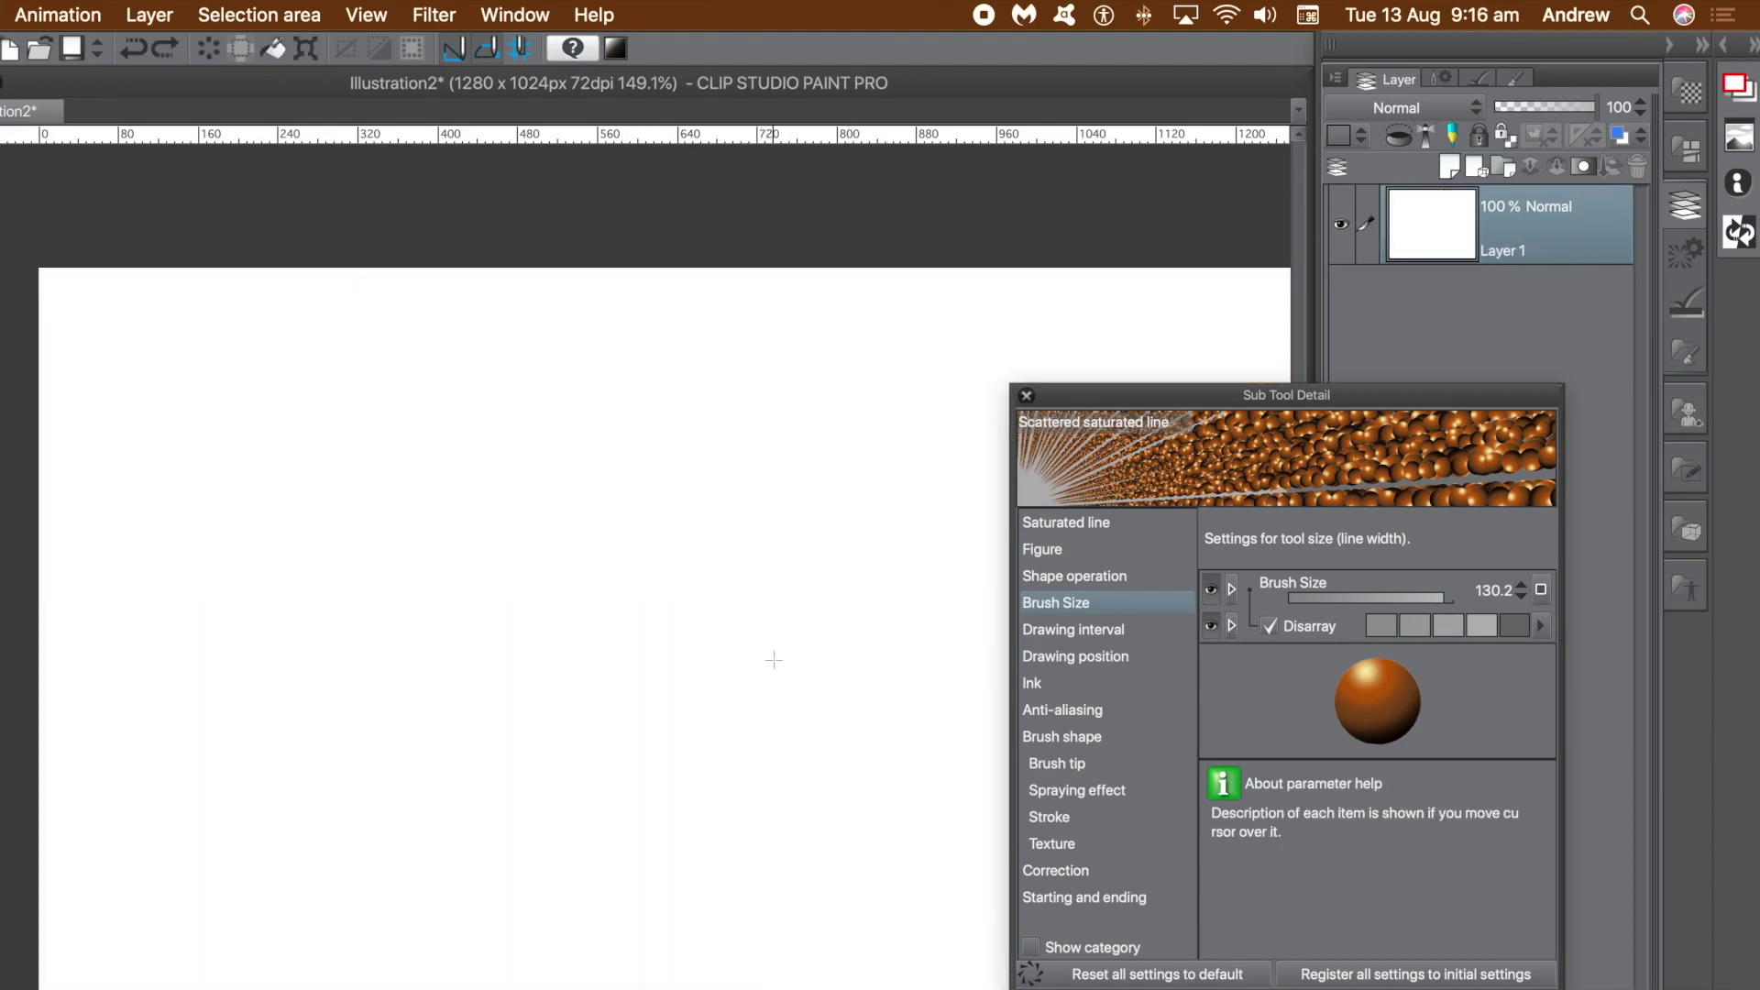
- Turn off size Disarray and draw a dense copper-sphere tunnel radiating from the canvas centre
left_click_drag(811, 739, 925, 837)
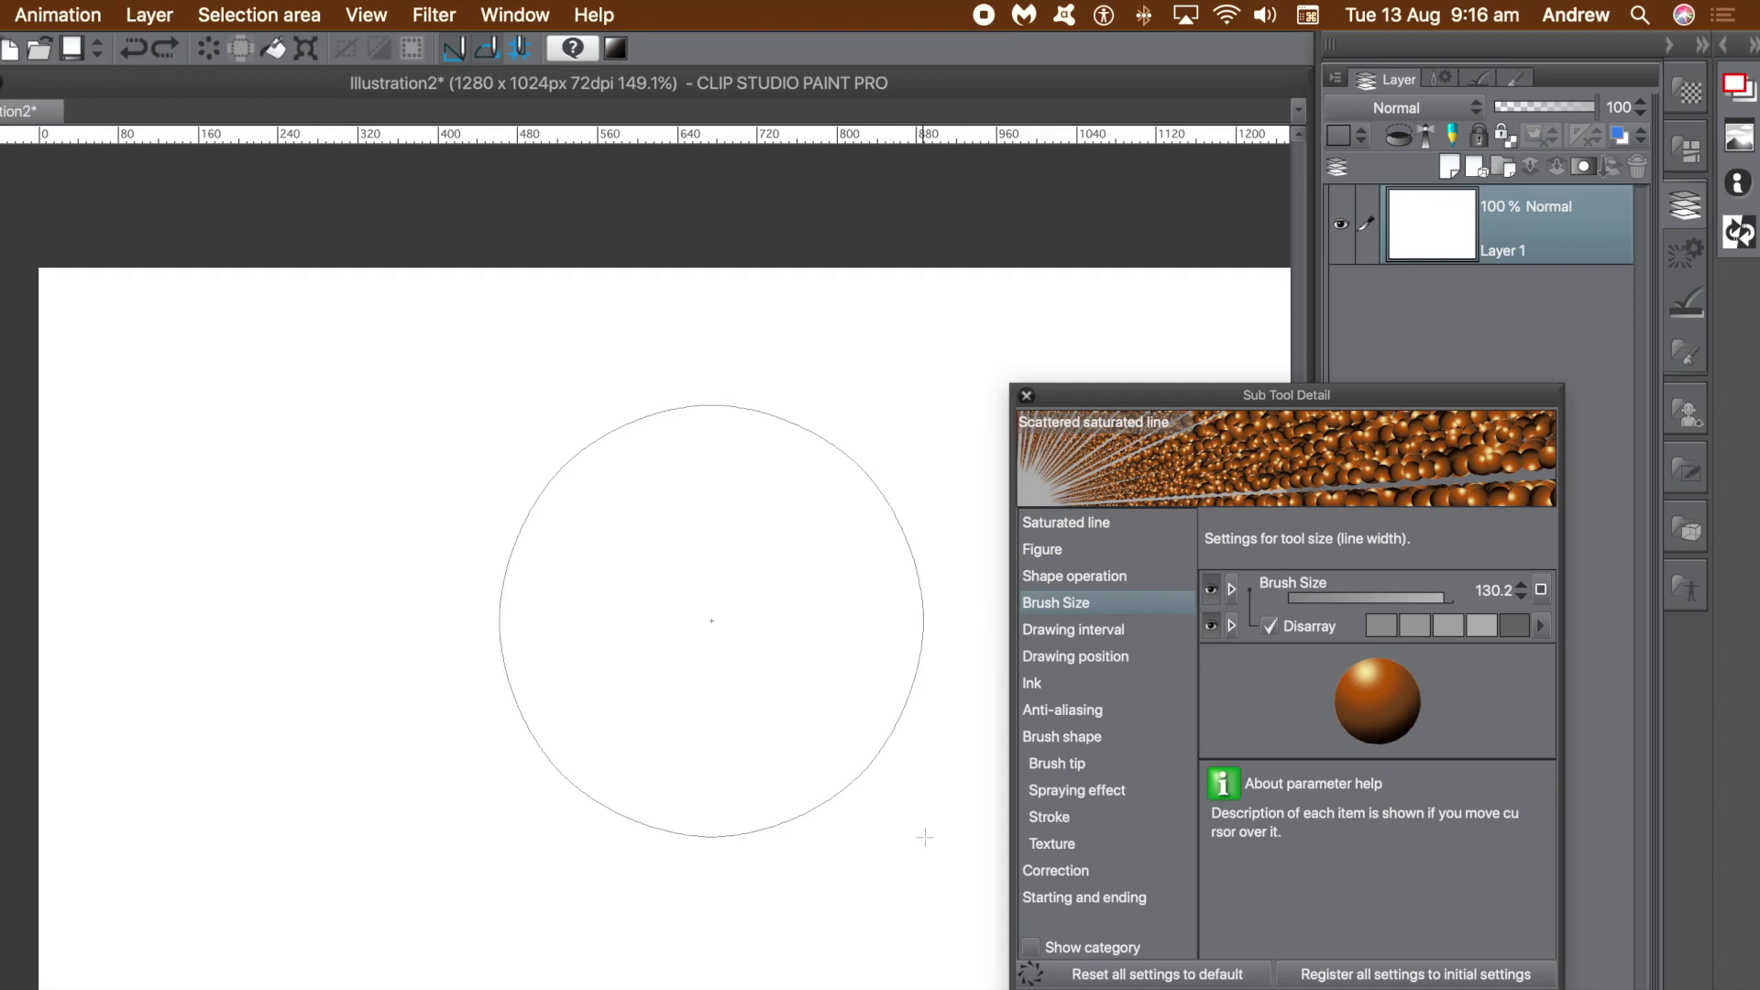
left_click(1270, 626)
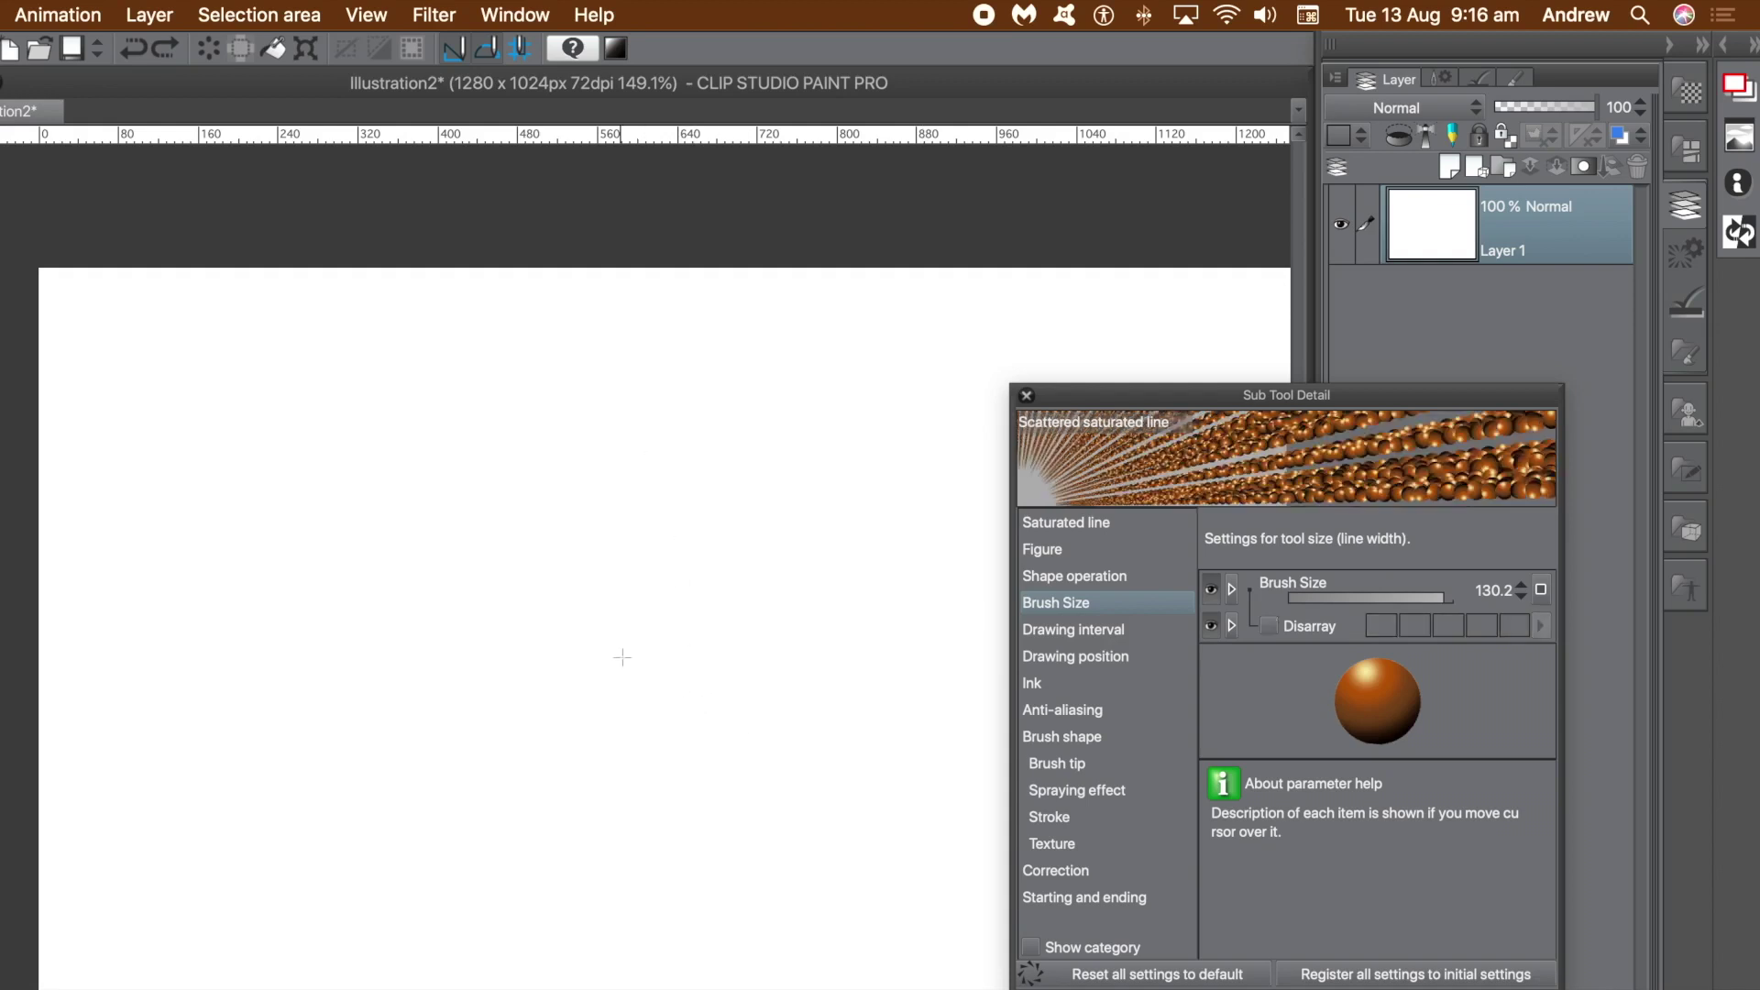
left_click_drag(633, 668, 651, 679)
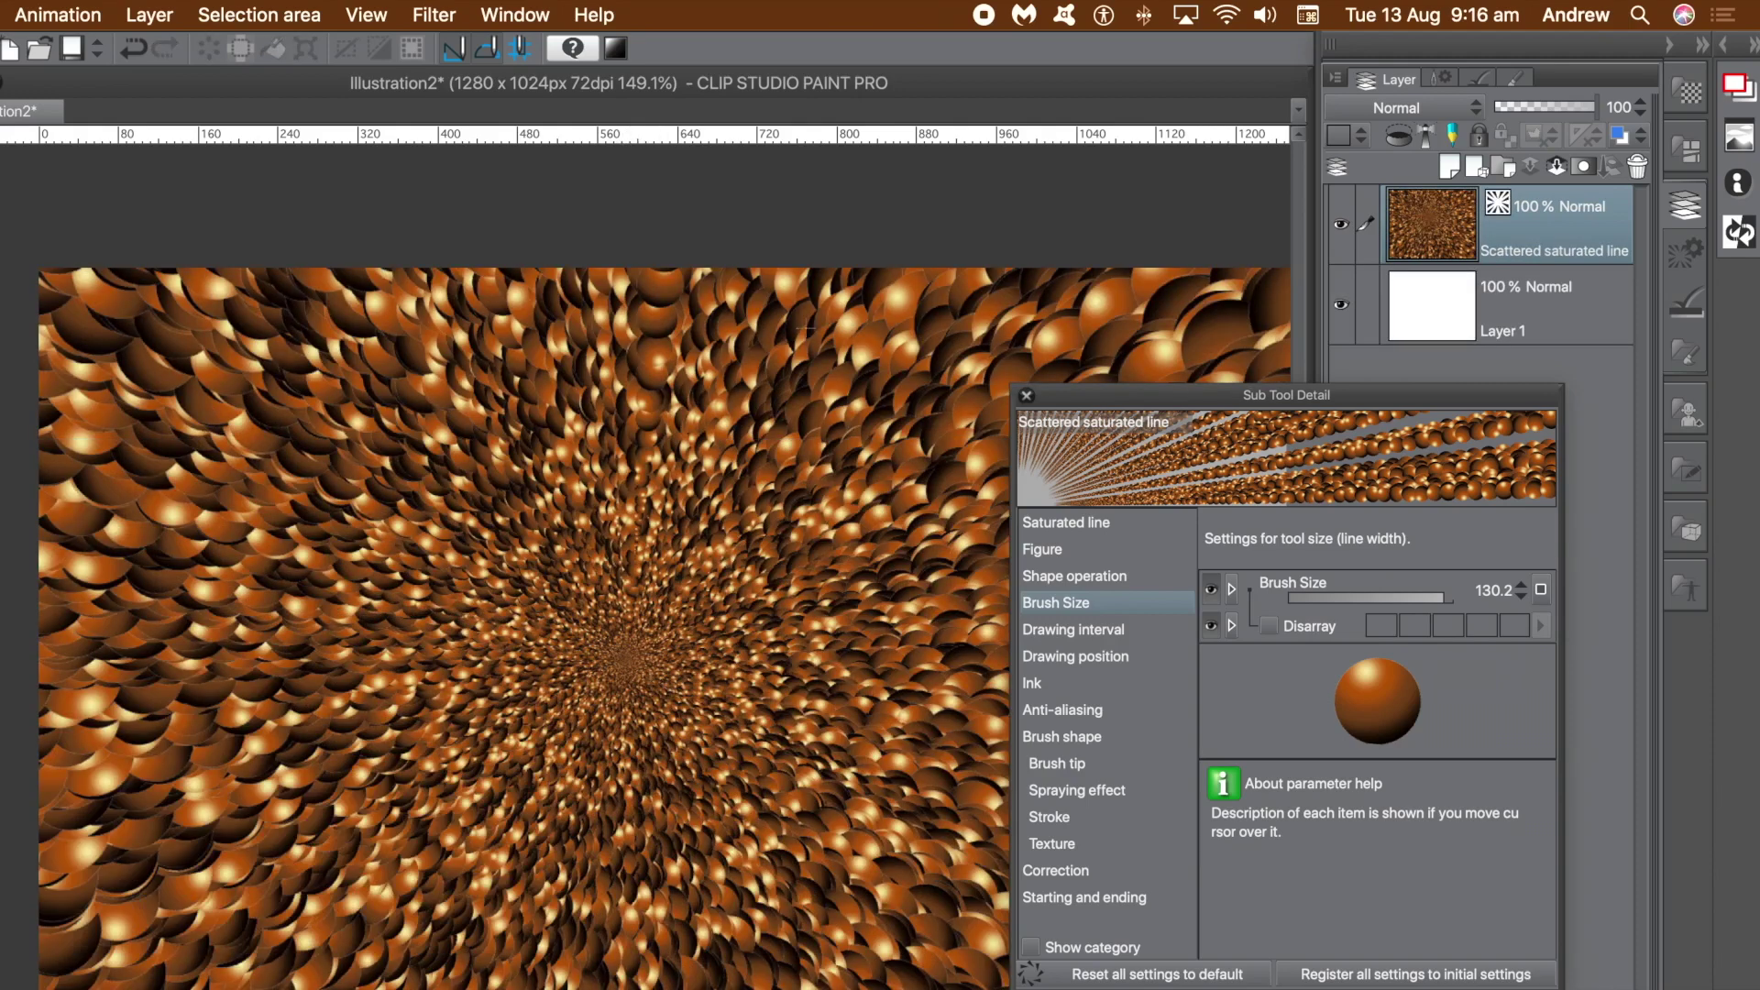
left_click_drag(1116, 402, 1317, 457)
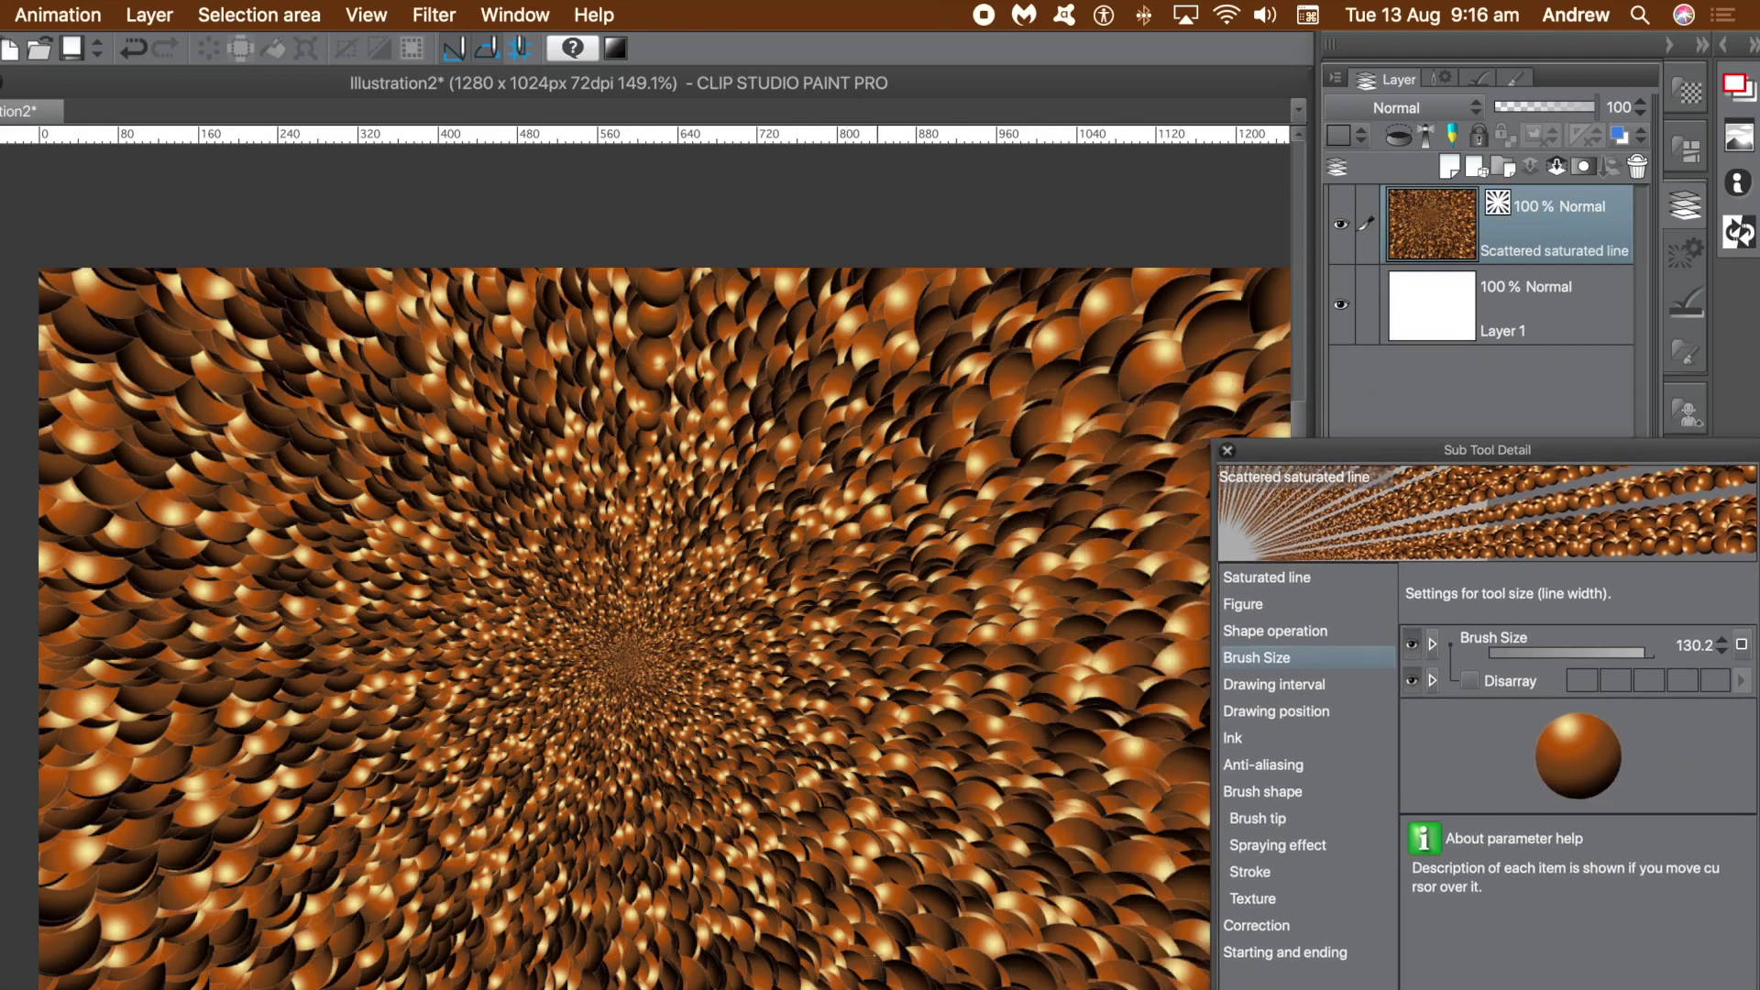
- Enlarge the tunnel's centre, tilt it left, and switch on Make curve for saturated lines
key("o")
left_click_drag(676, 705, 835, 875)
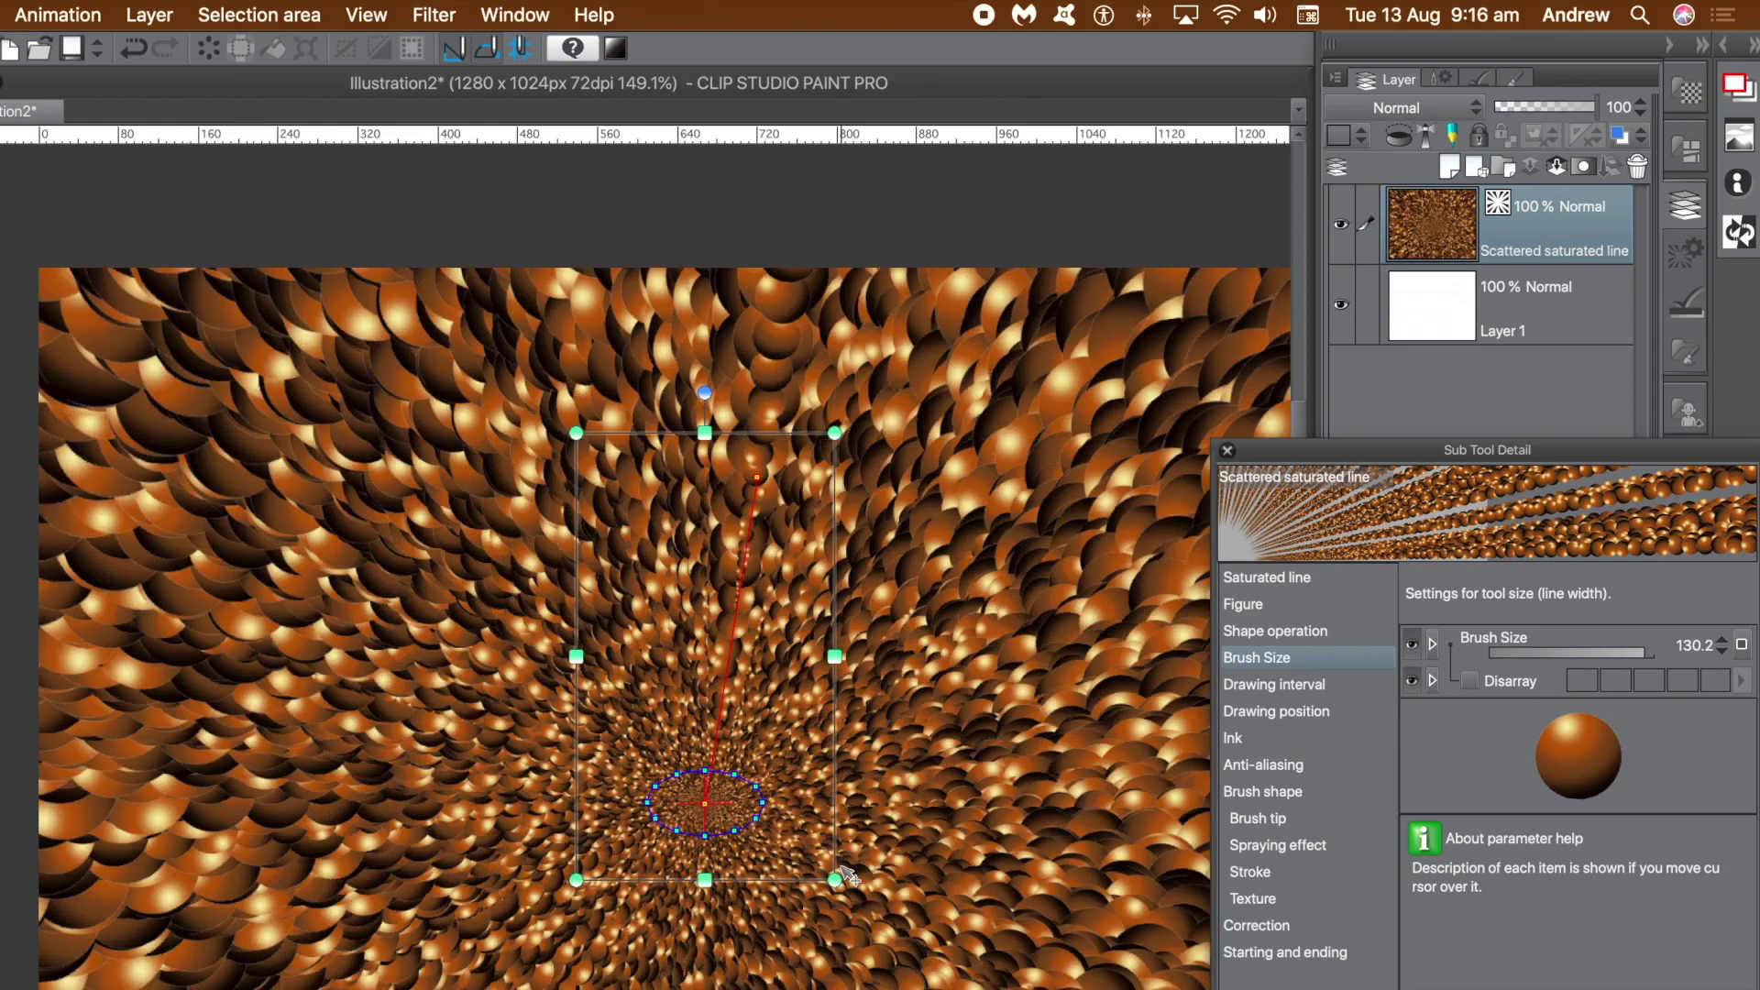
left_click_drag(756, 478, 411, 501)
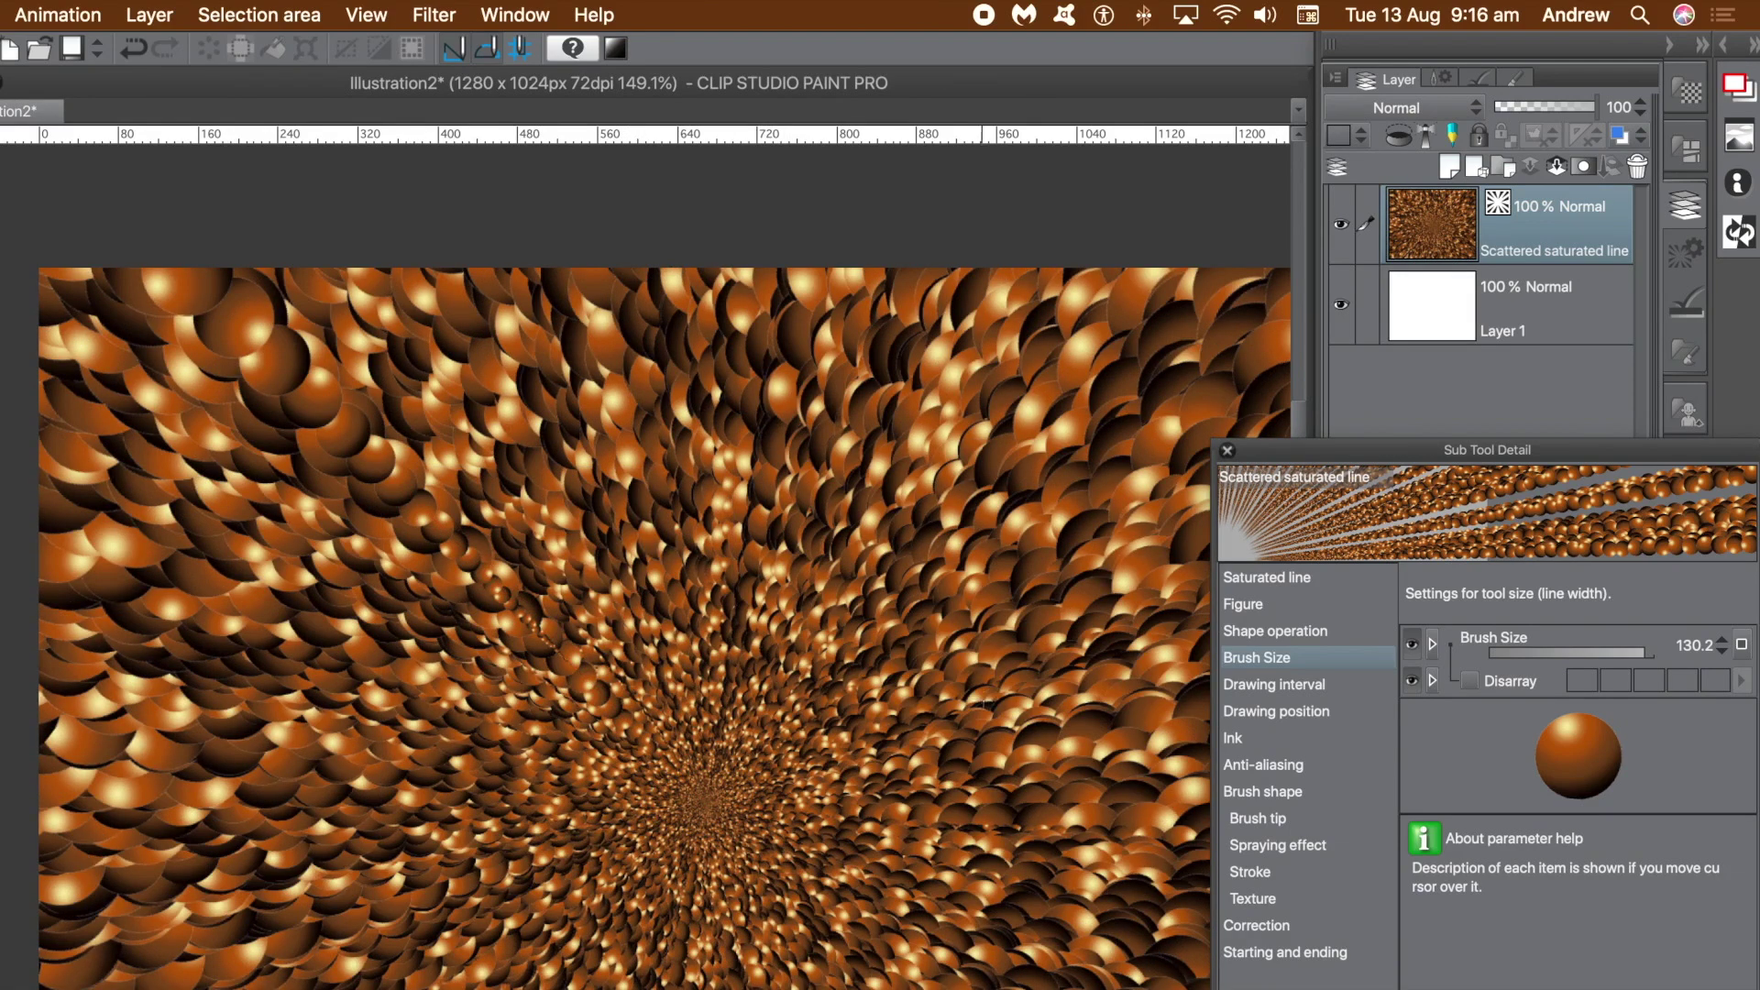
left_click(1295, 580)
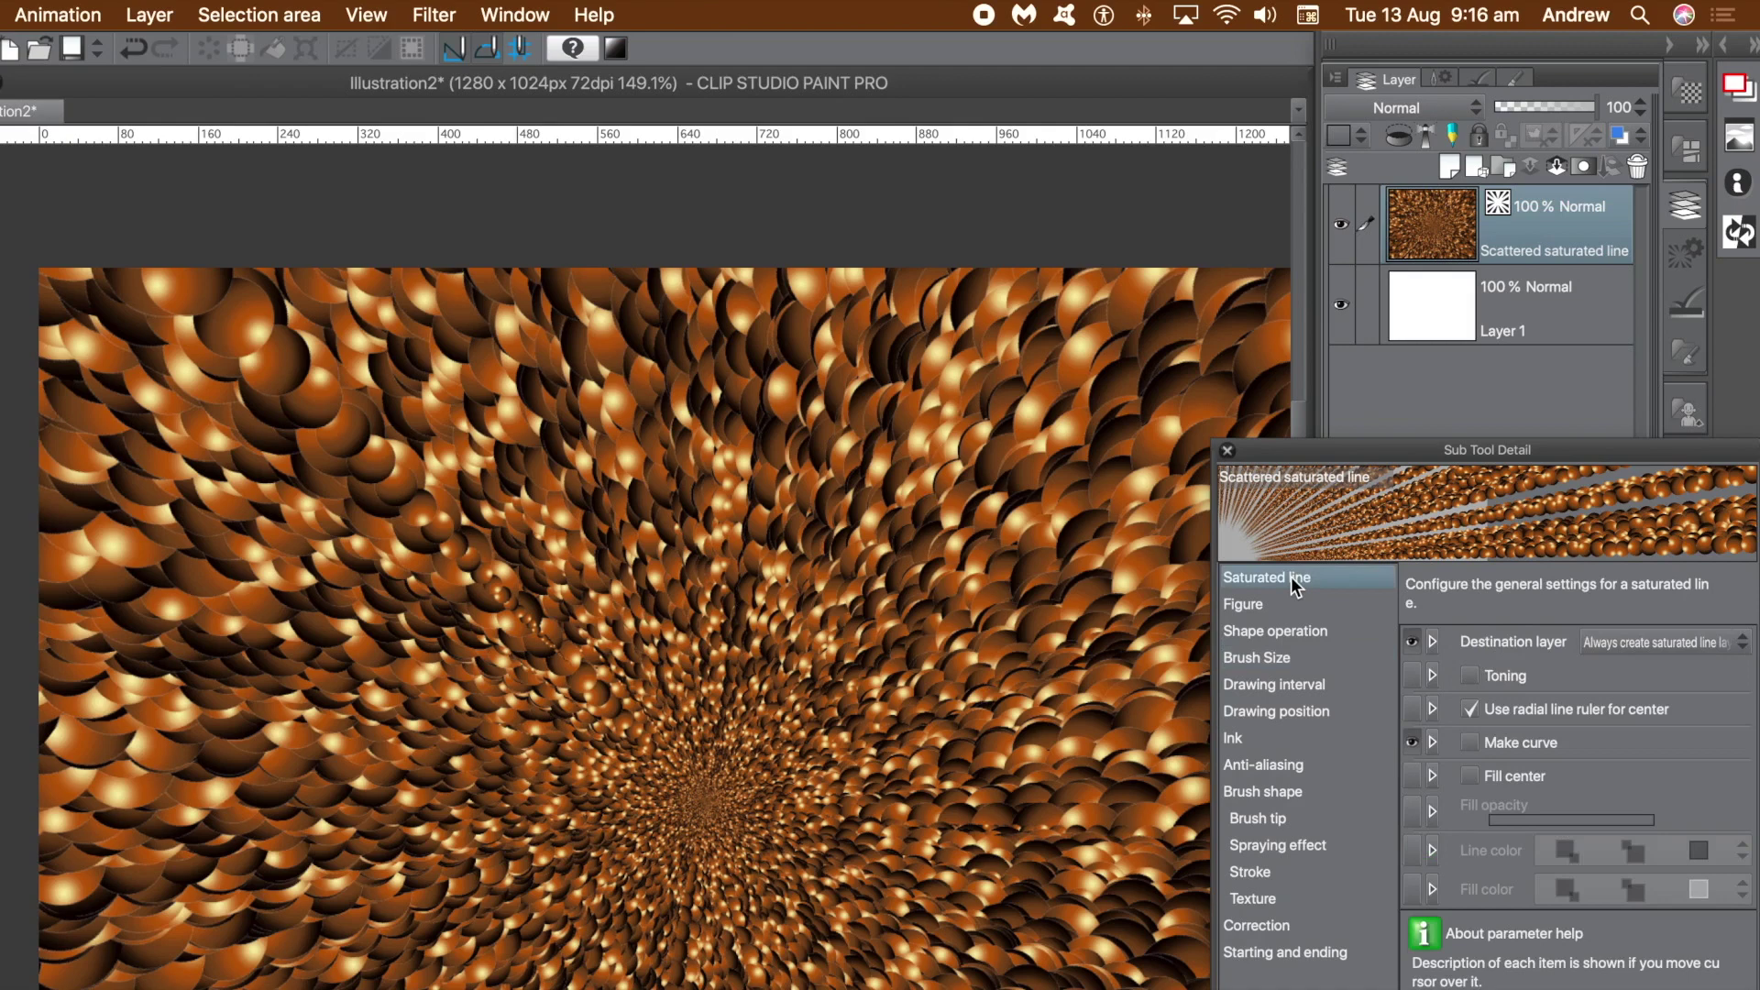
left_click(1470, 742)
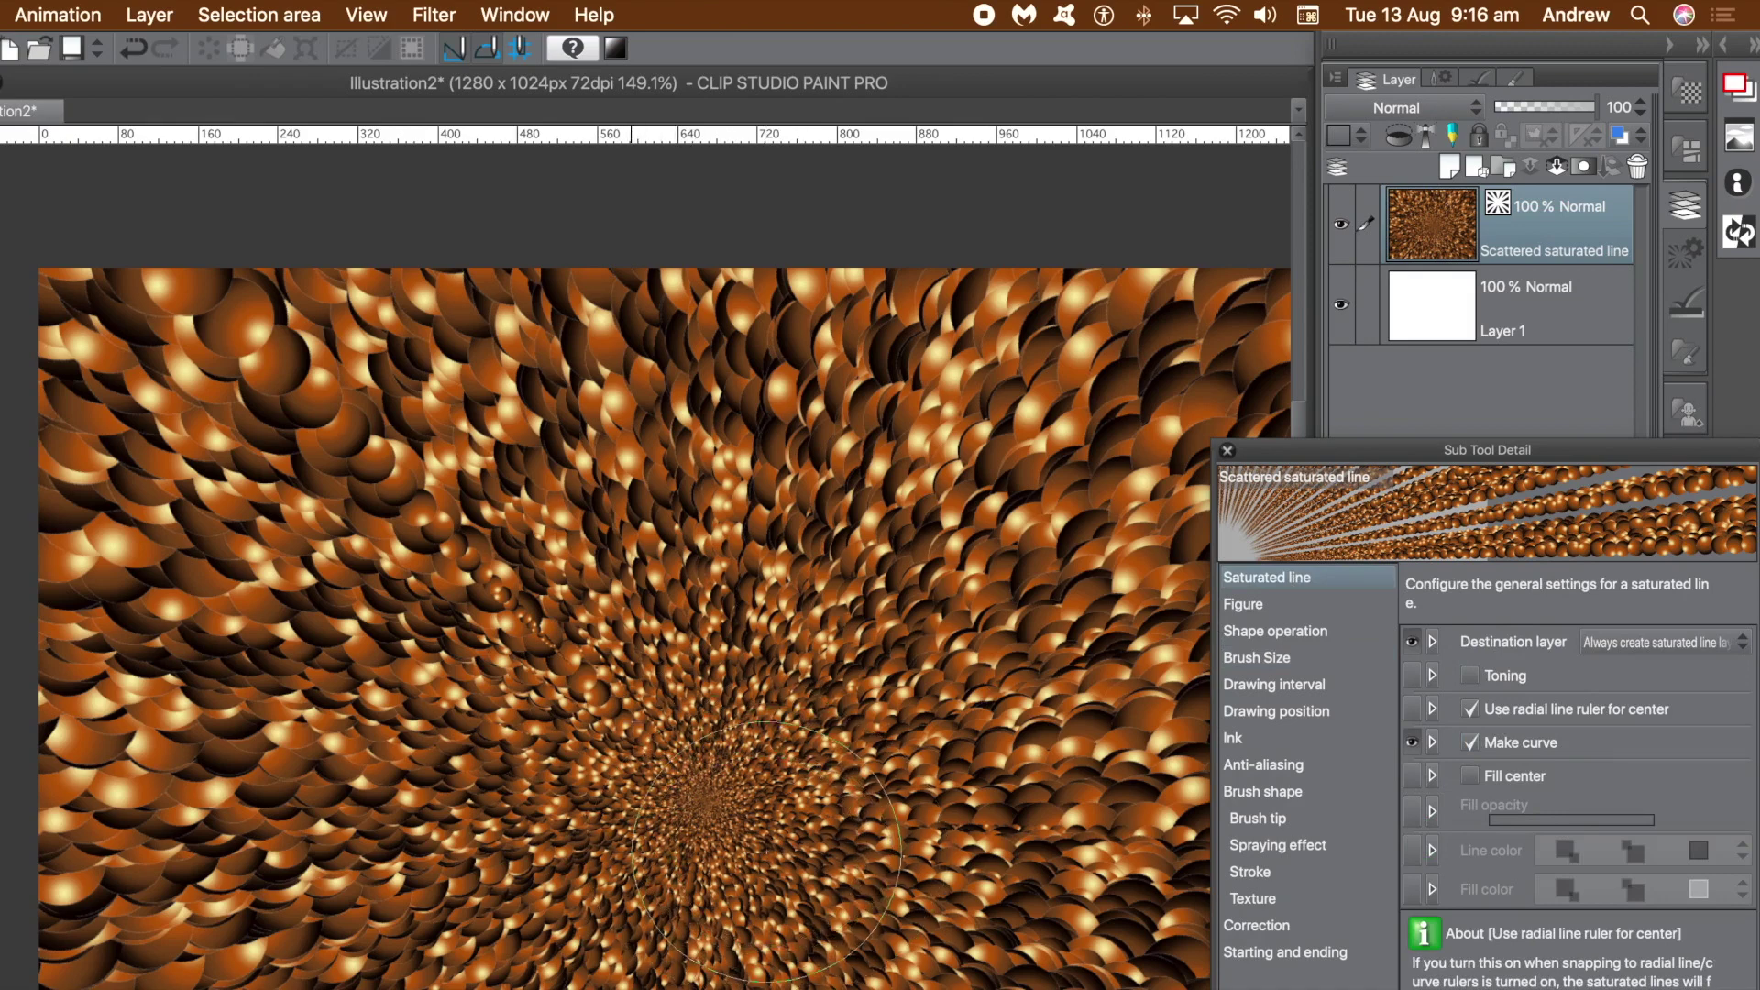
- Start a second tunnel, stretching and lowering its elliptical centre and setting the curve's bend and end points
left_click(768, 851)
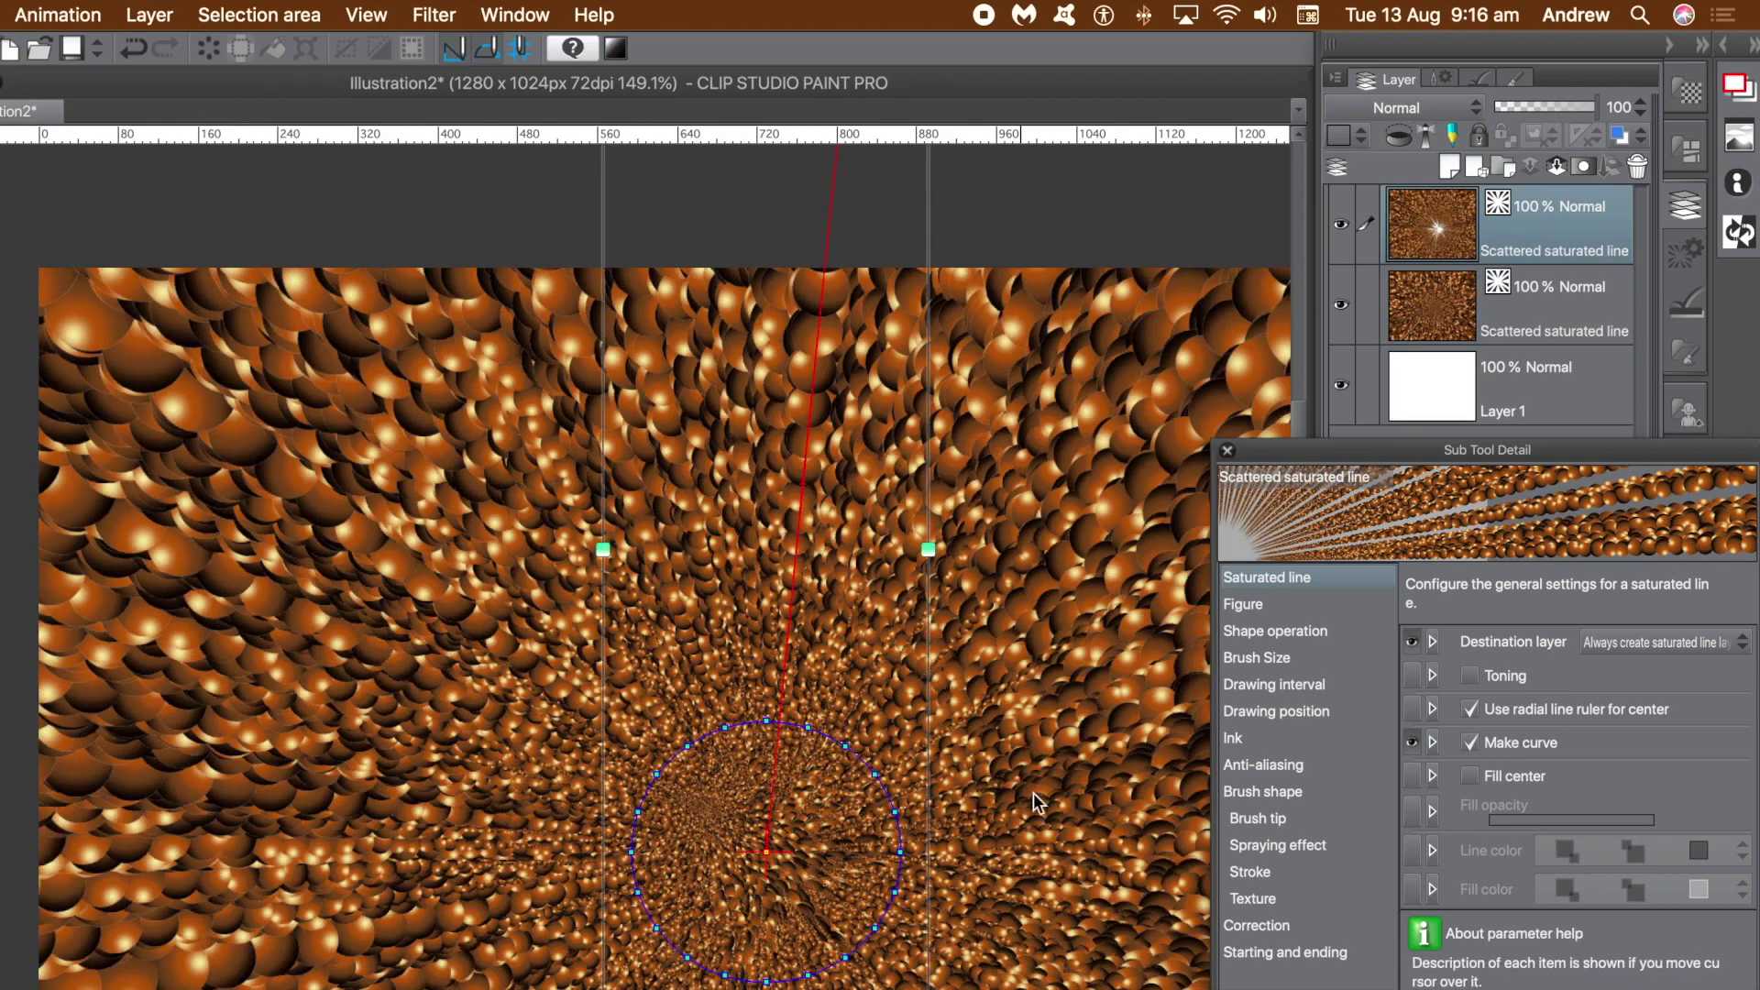
left_click_drag(928, 548, 964, 830)
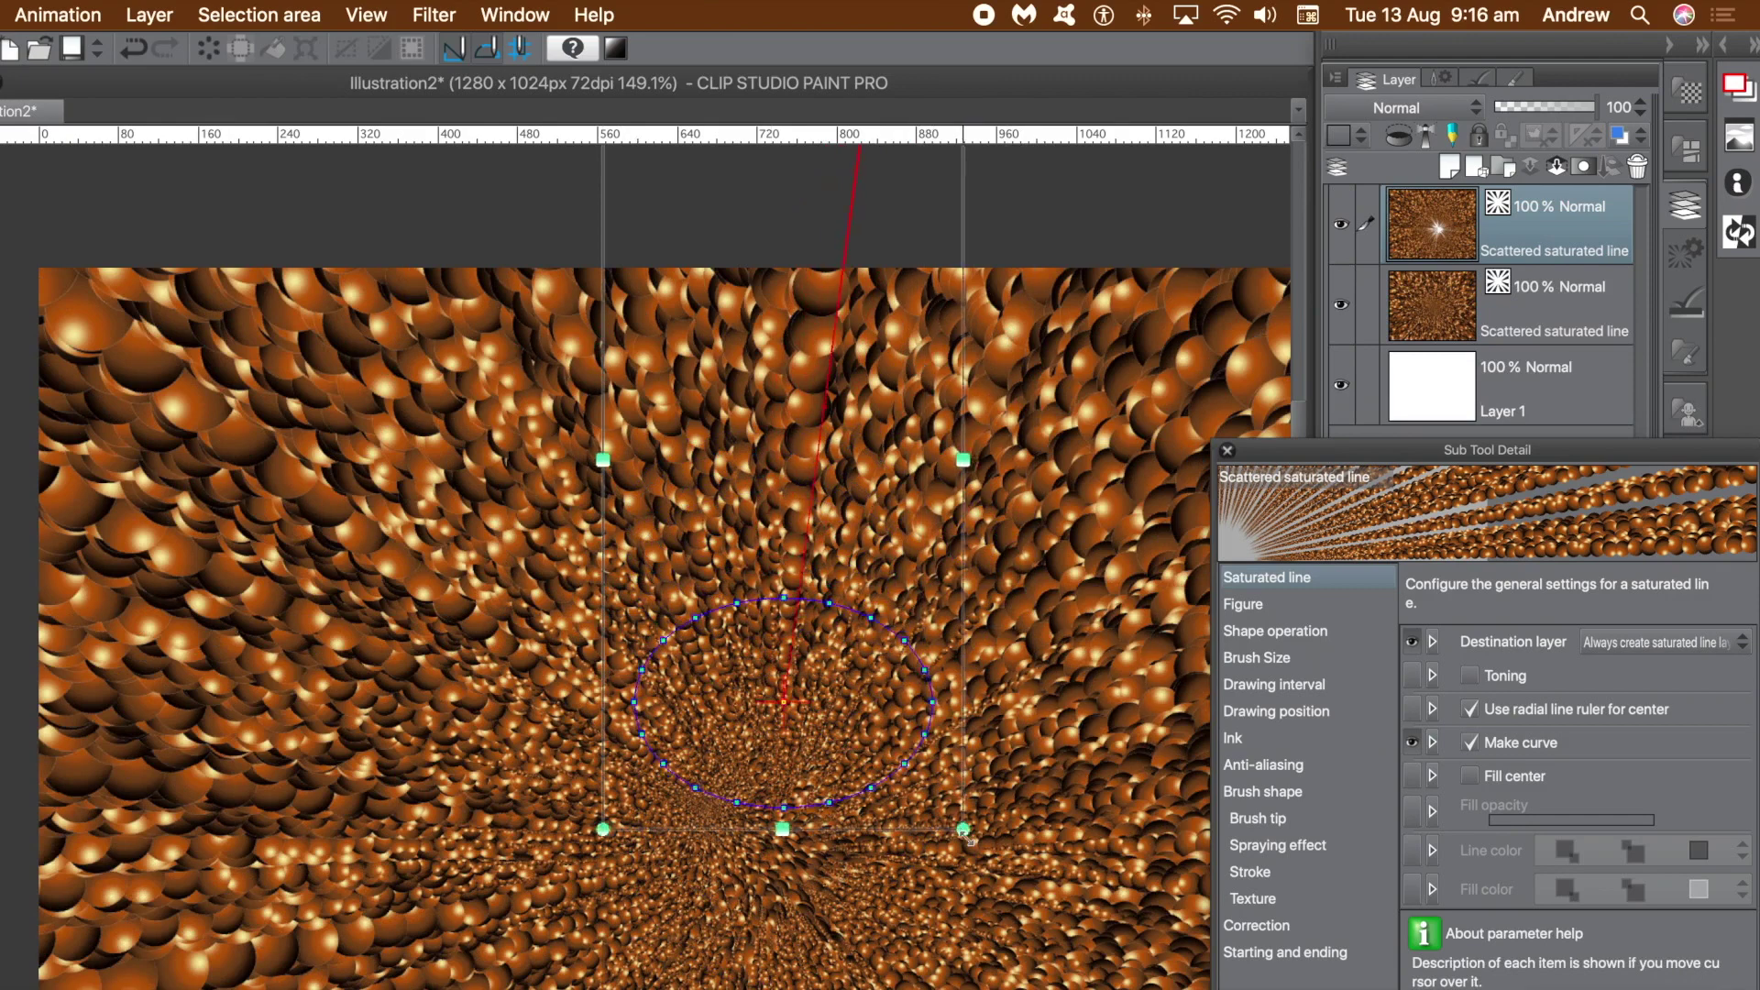
left_click_drag(964, 442, 937, 646)
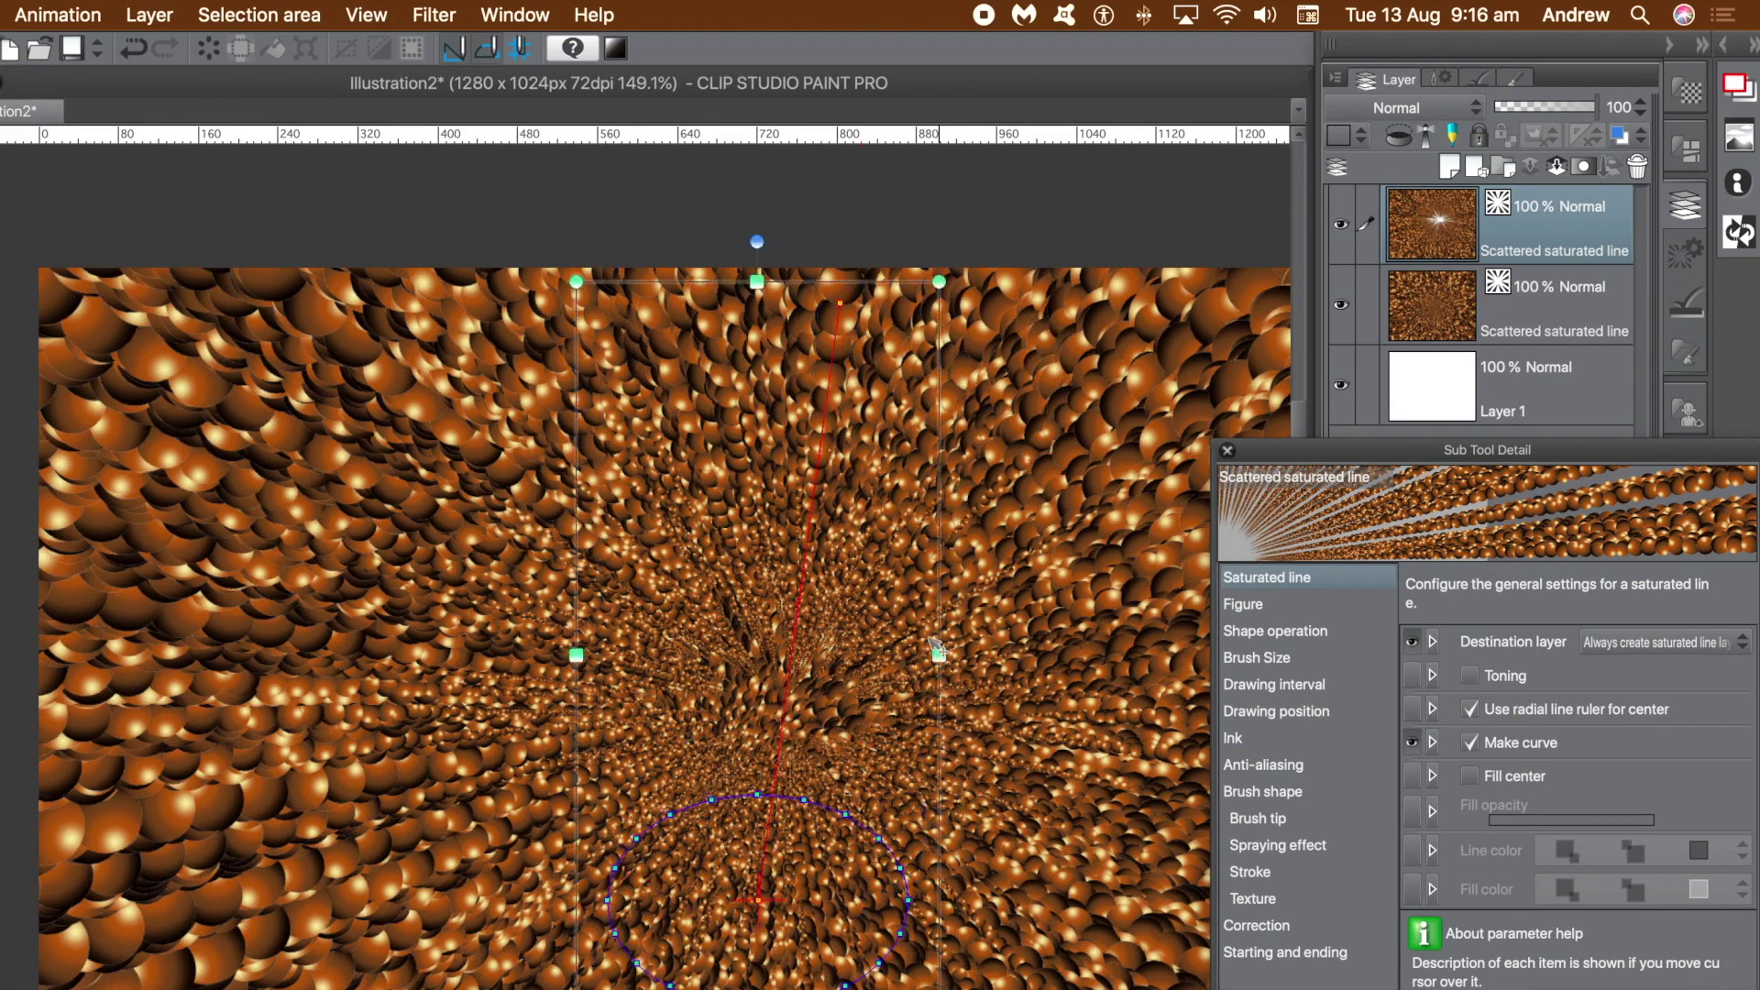
left_click_drag(927, 413, 783, 748)
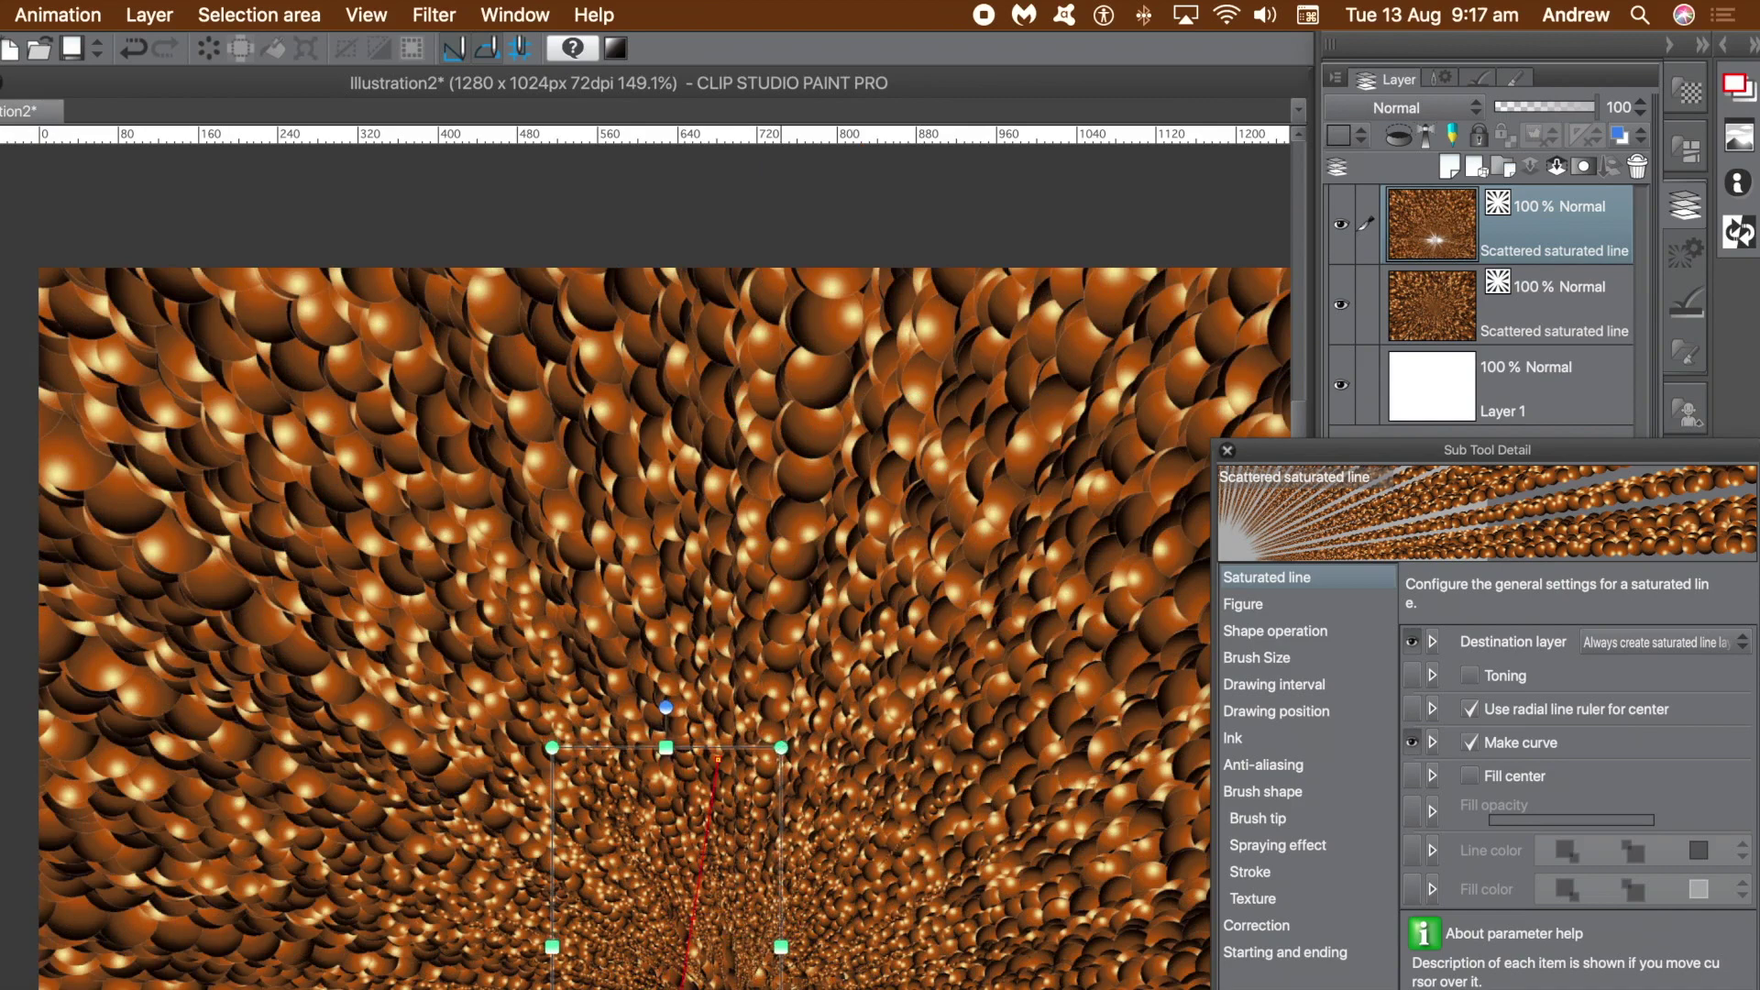
left_click(694, 916)
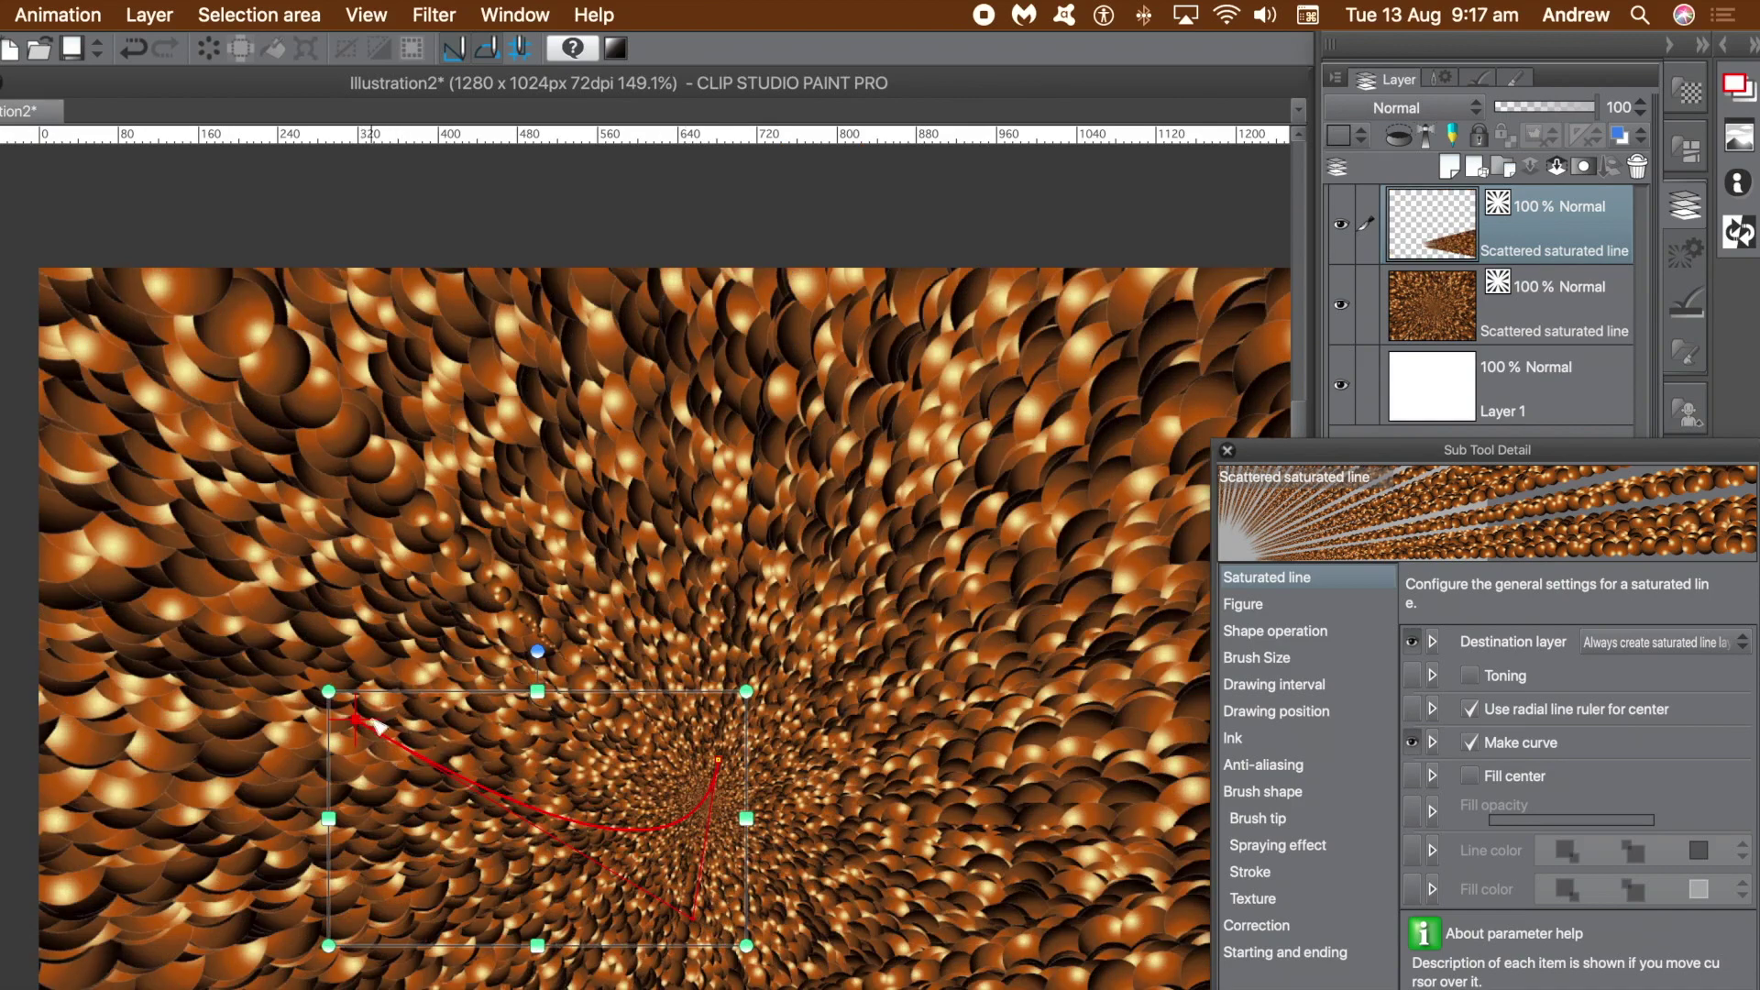
left_click(459, 496)
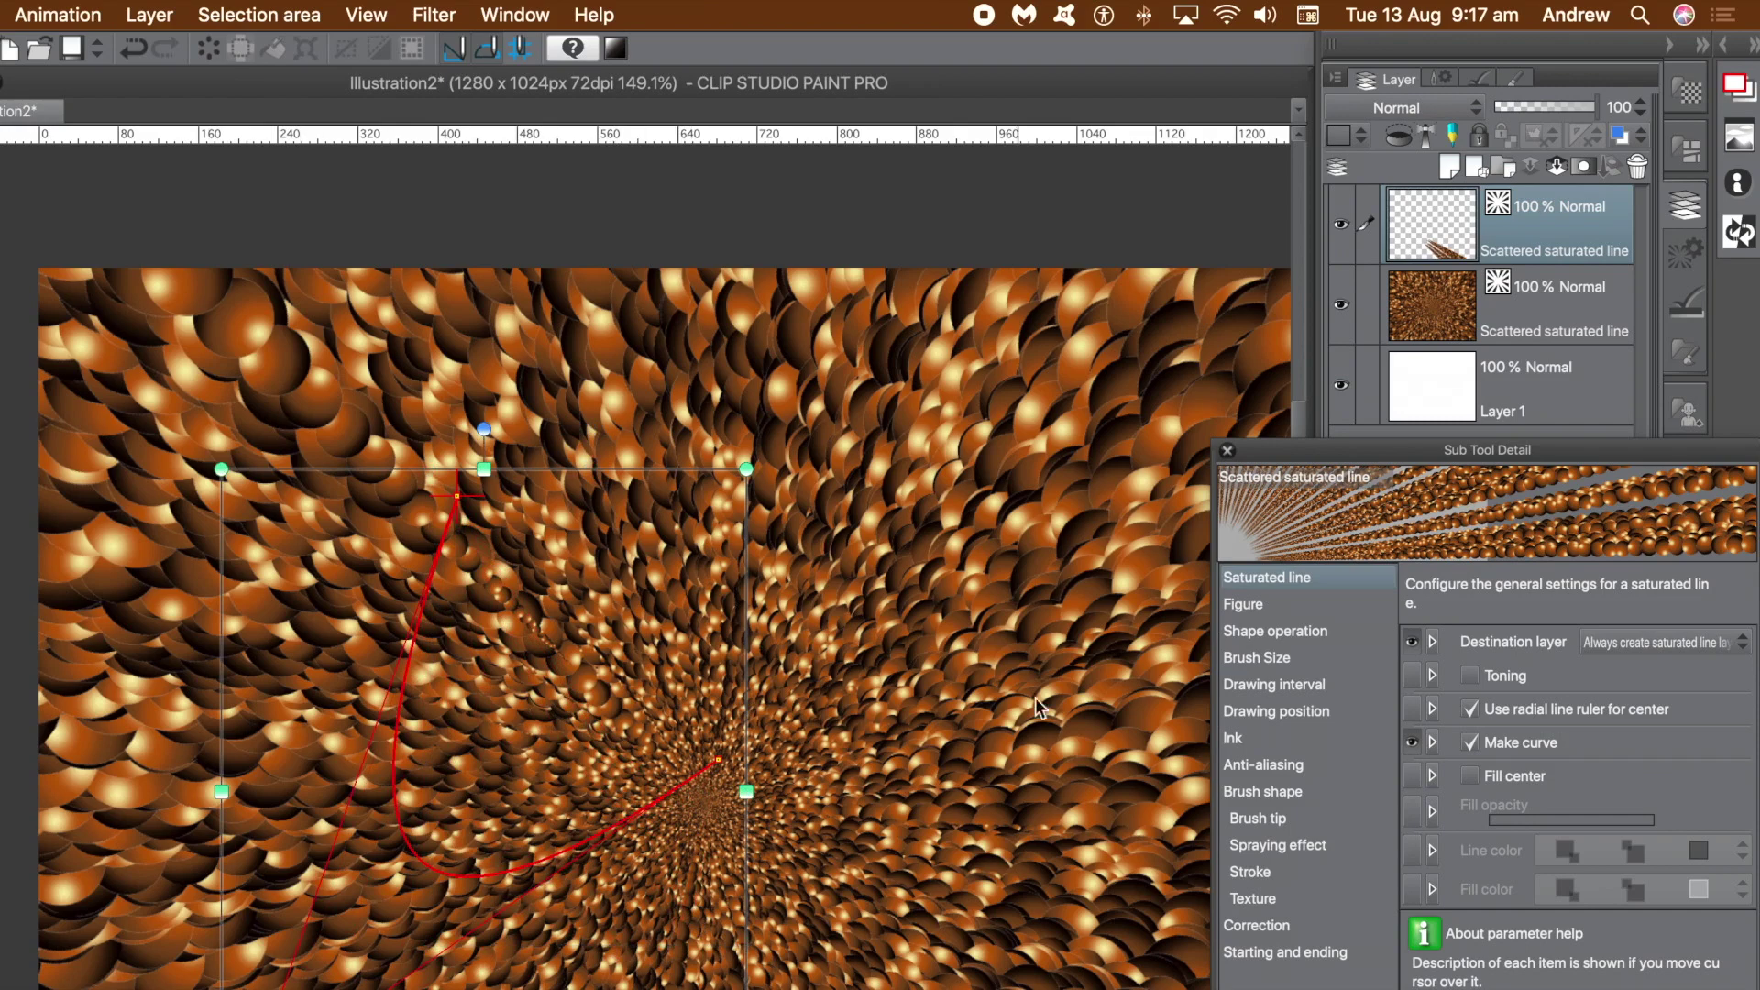
left_click_drag(789, 469, 944, 404)
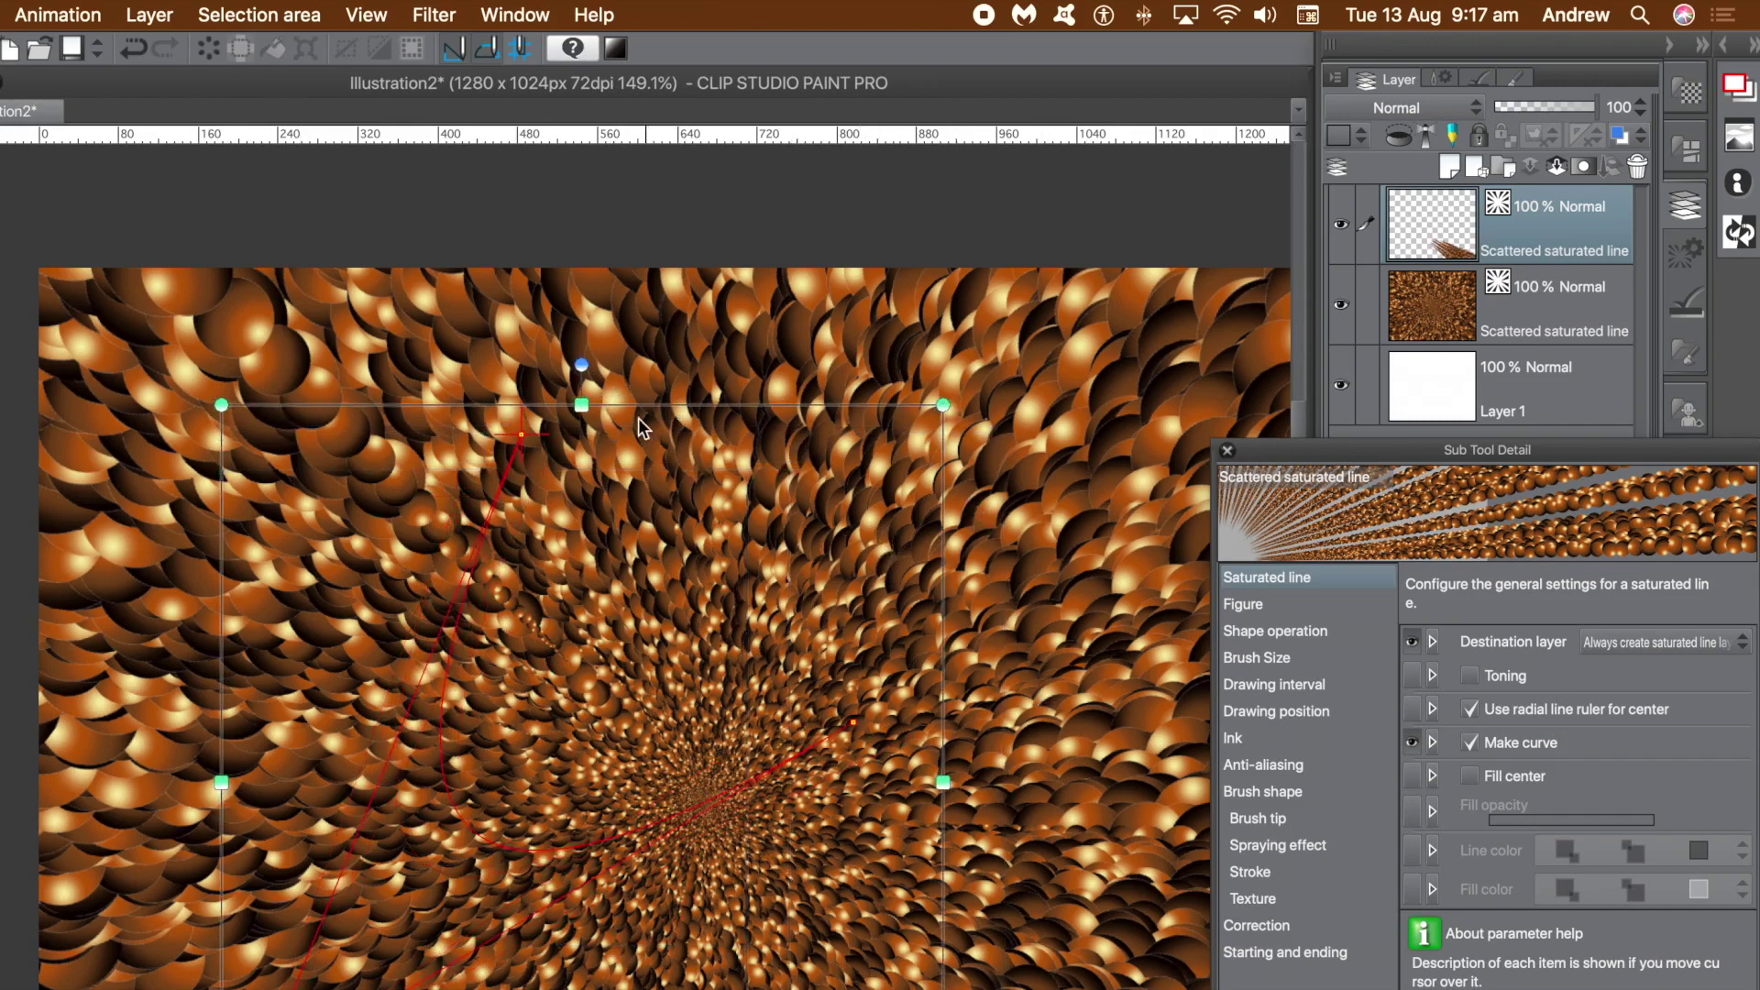
- Reposition the curve's end point and rotate the curved tunnel effect
key("Tab")
key("Return")
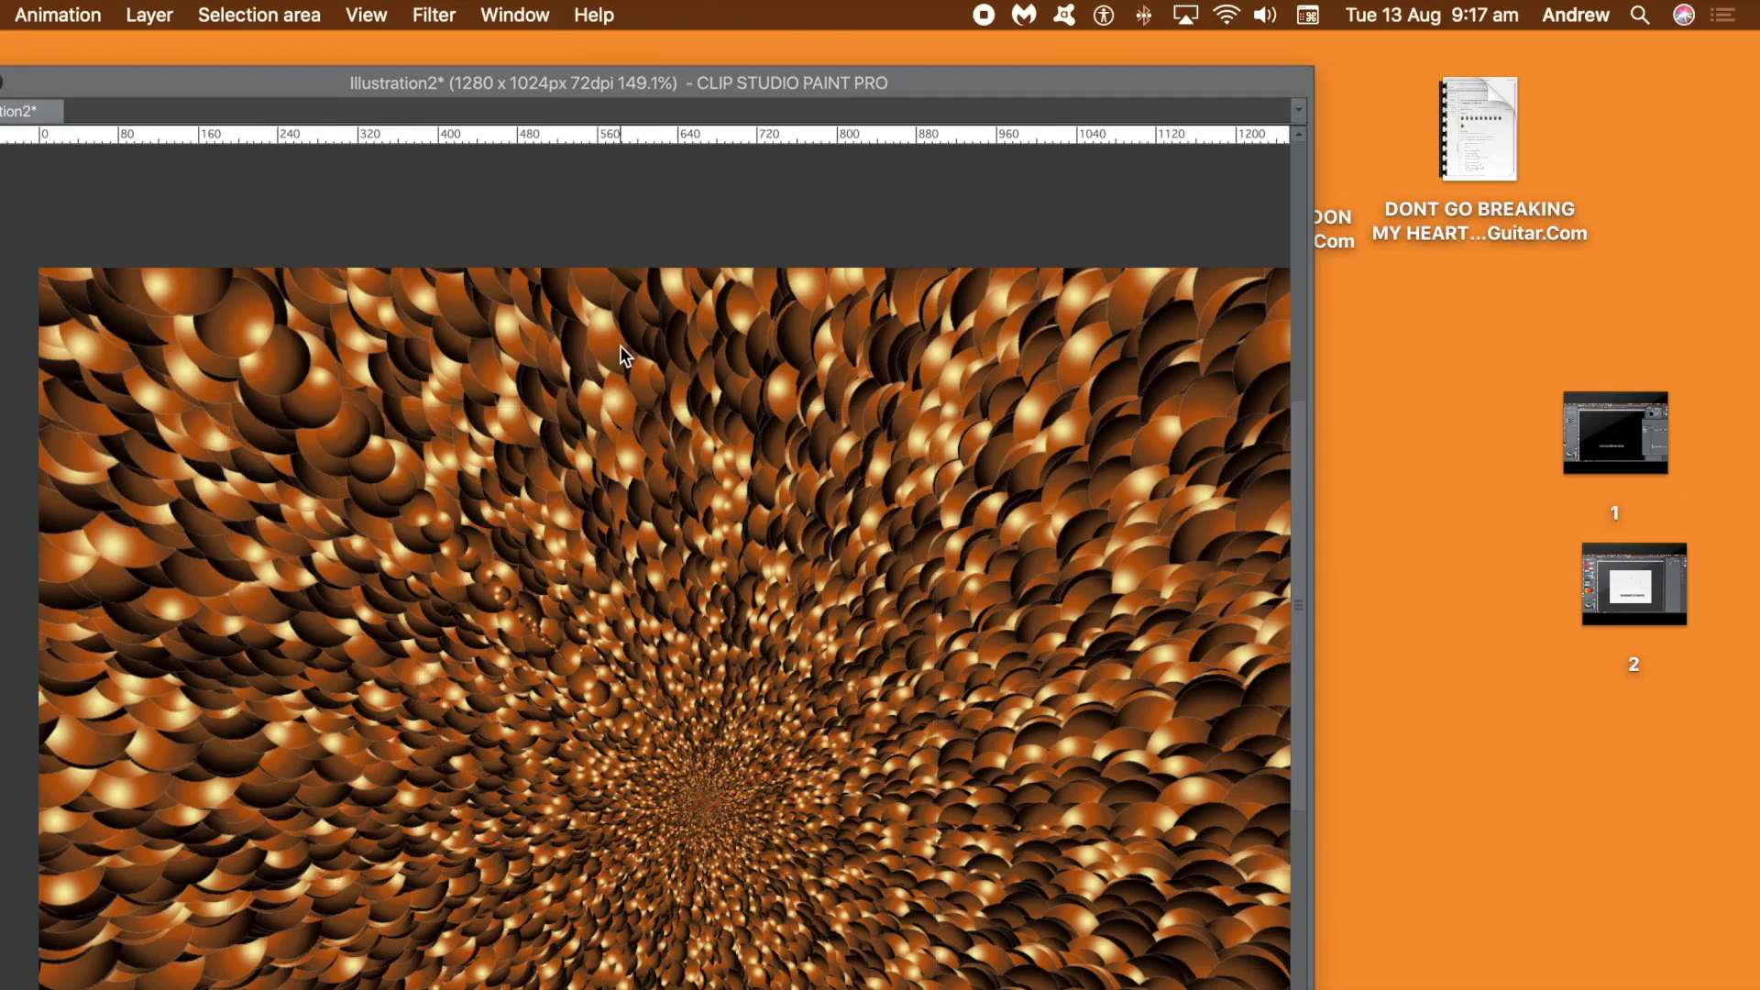
key("Tab")
key("ctrl+z")
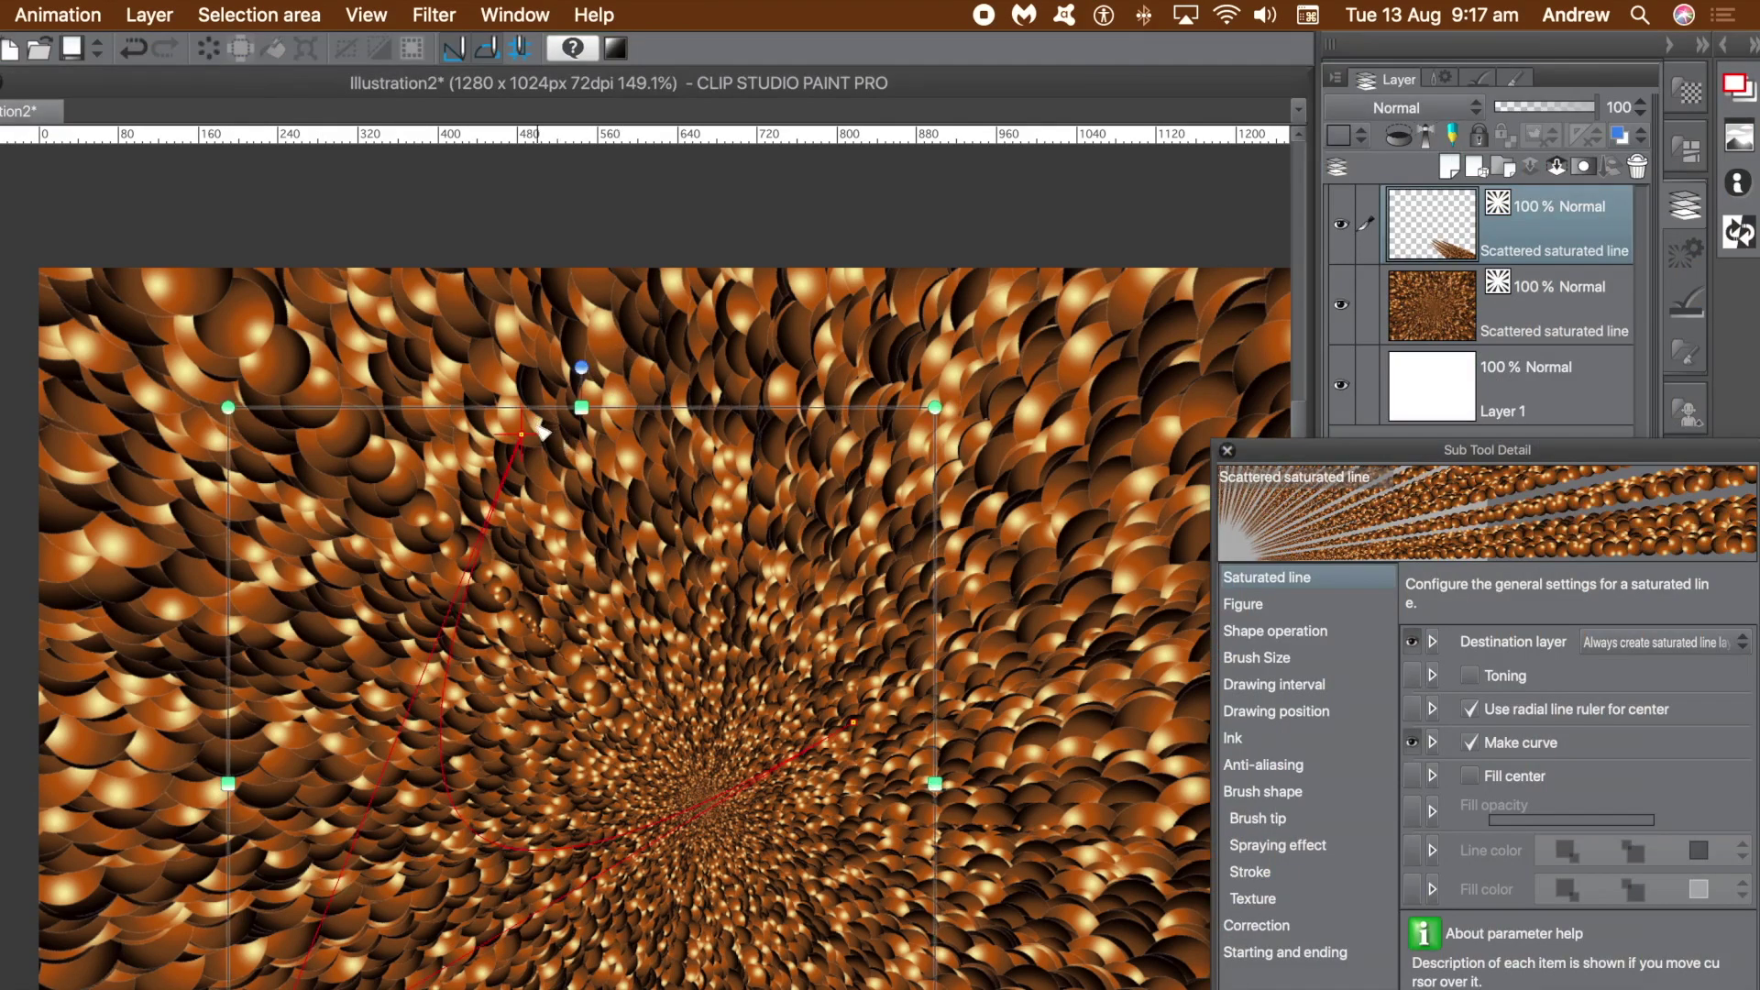
left_click_drag(524, 437, 742, 500)
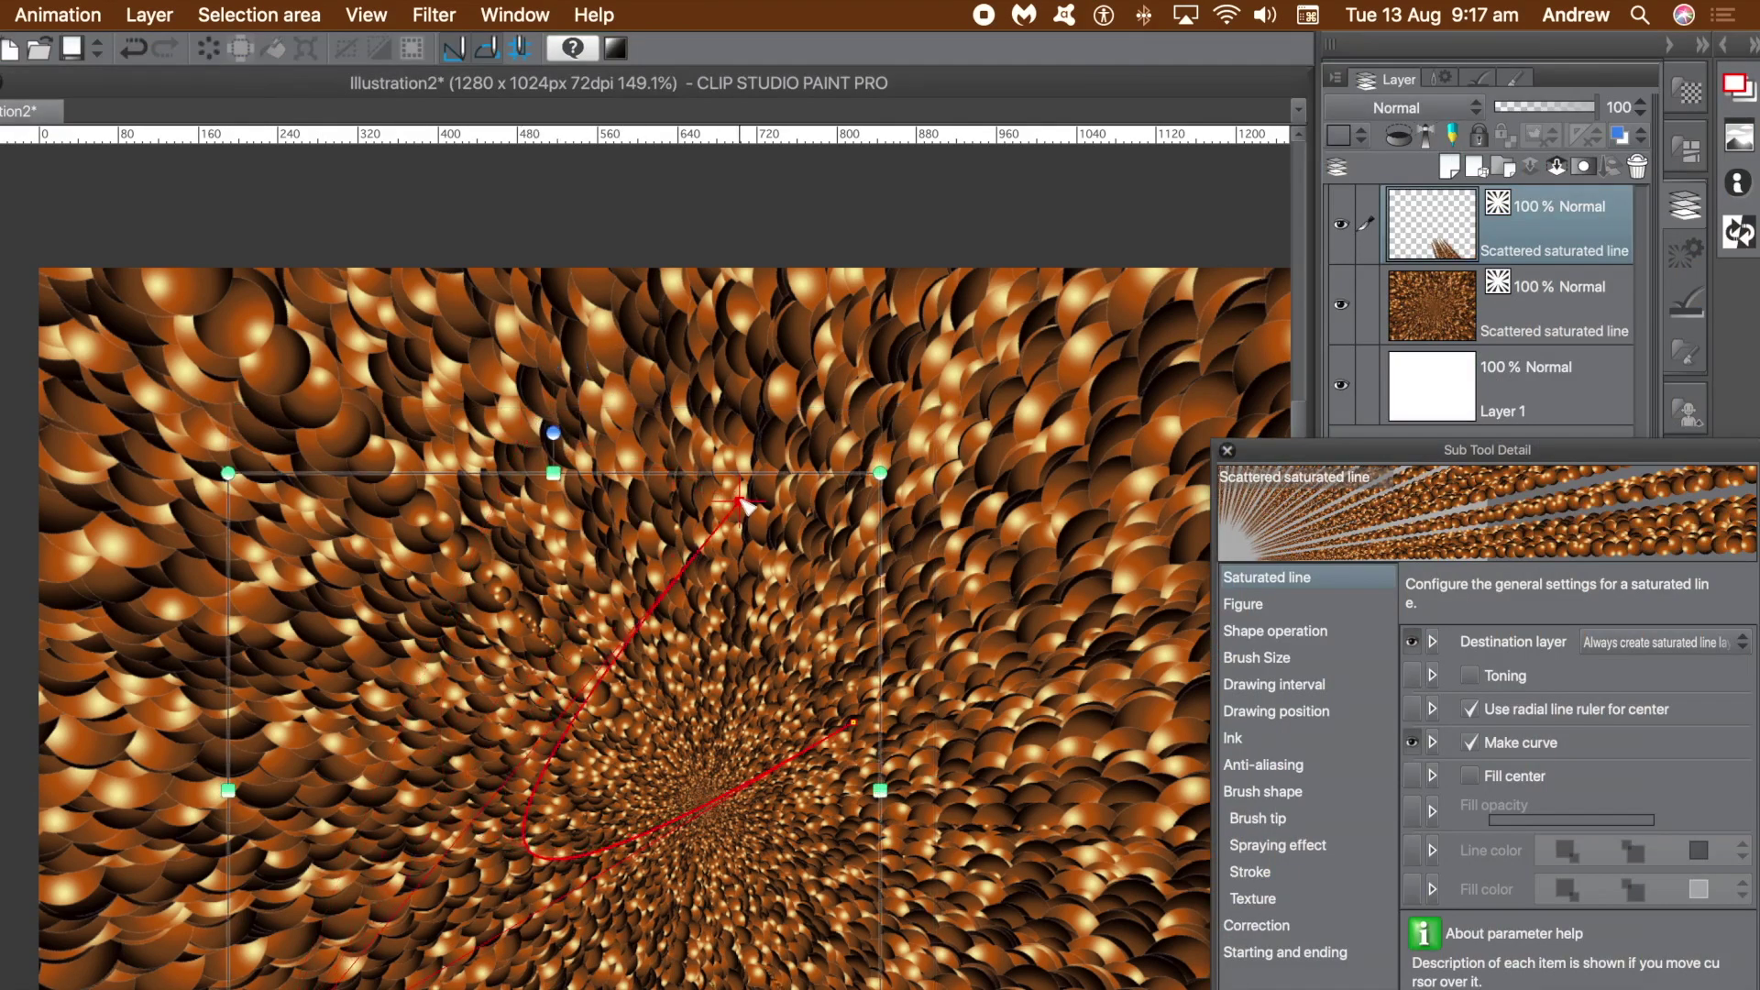
left_click_drag(554, 433, 749, 453)
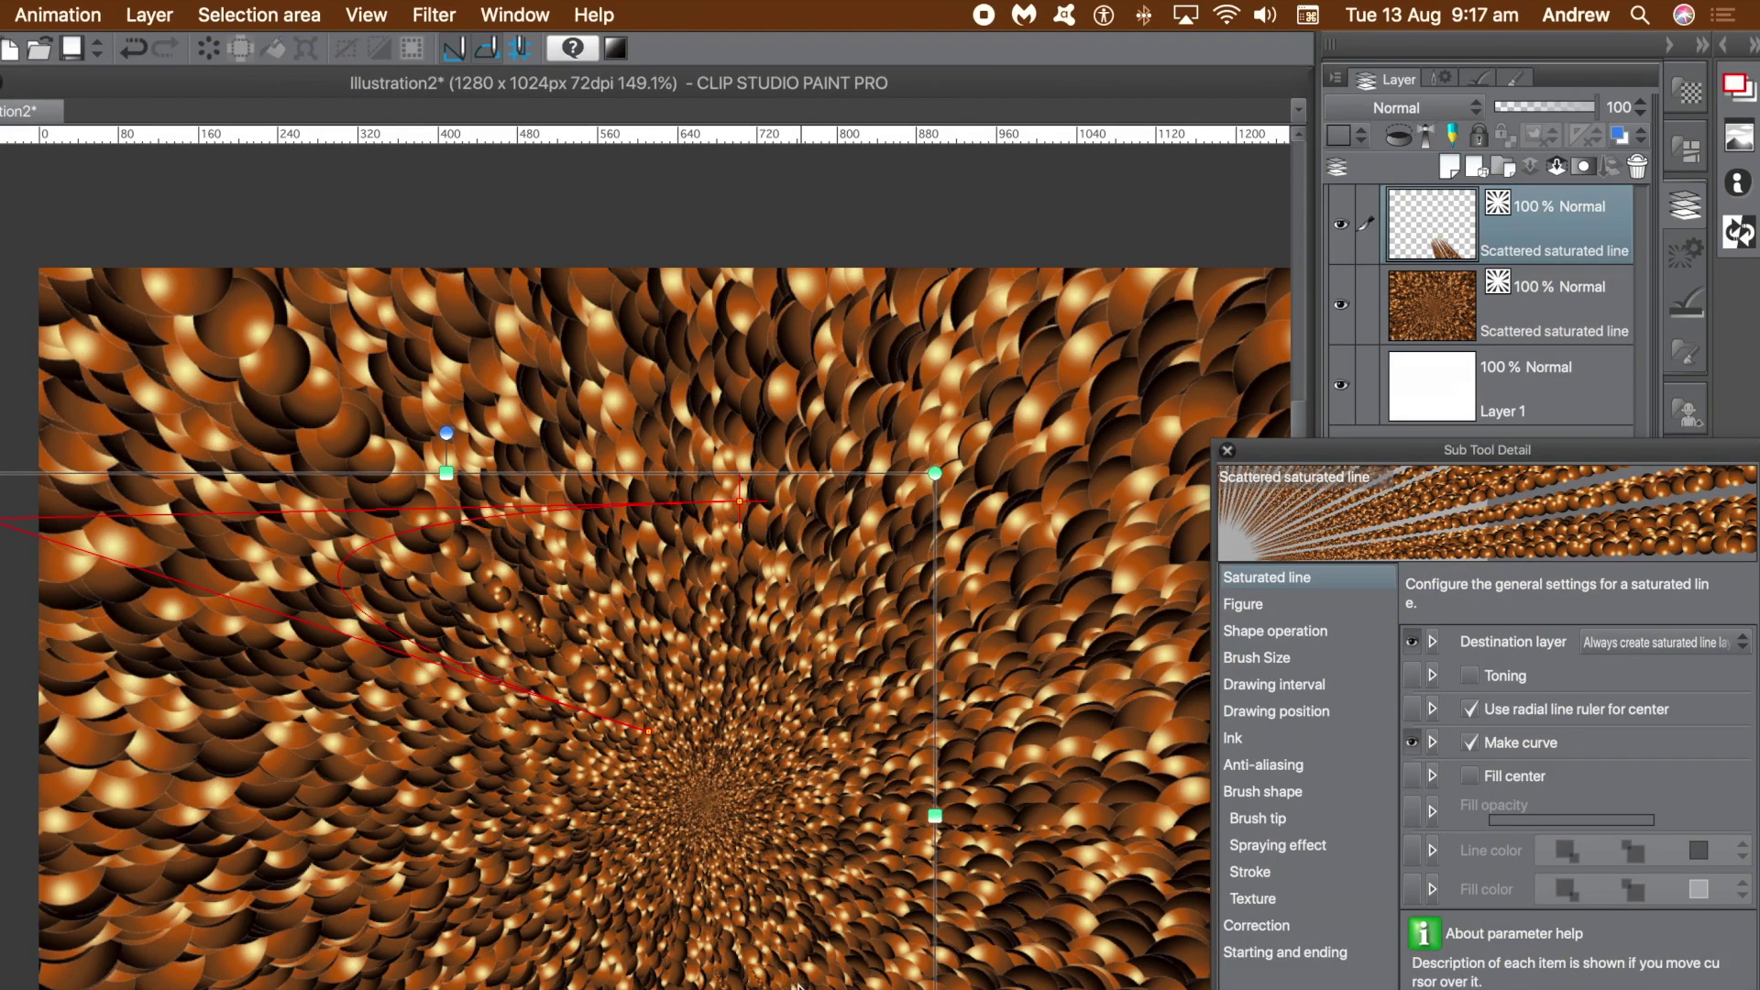
- Draw three strokes up from the canvas bottom and commit the curved sphere burst
mouse_move(747, 976)
left_mouse_down()
mouse_move(629, 706)
mouse_move(630, 635)
left_mouse_up()
mouse_move(660, 986)
left_mouse_down()
mouse_move(632, 917)
mouse_move(475, 752)
left_mouse_up()
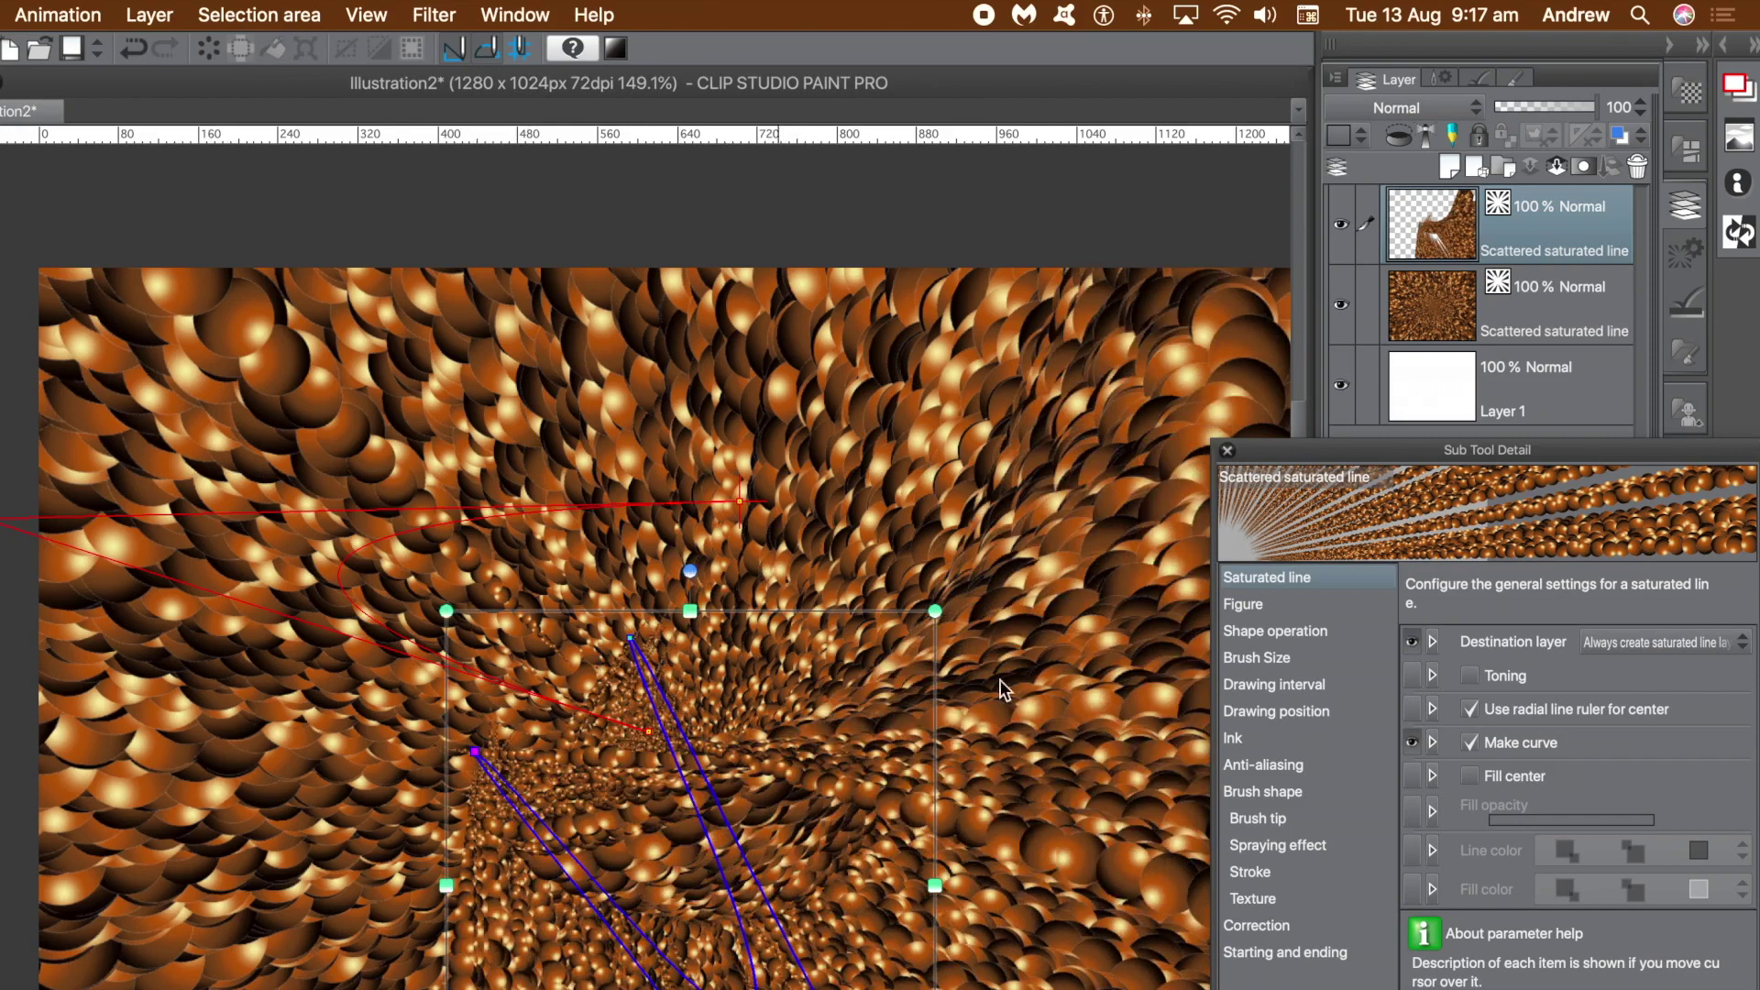
left_click_drag(880, 988, 1123, 622)
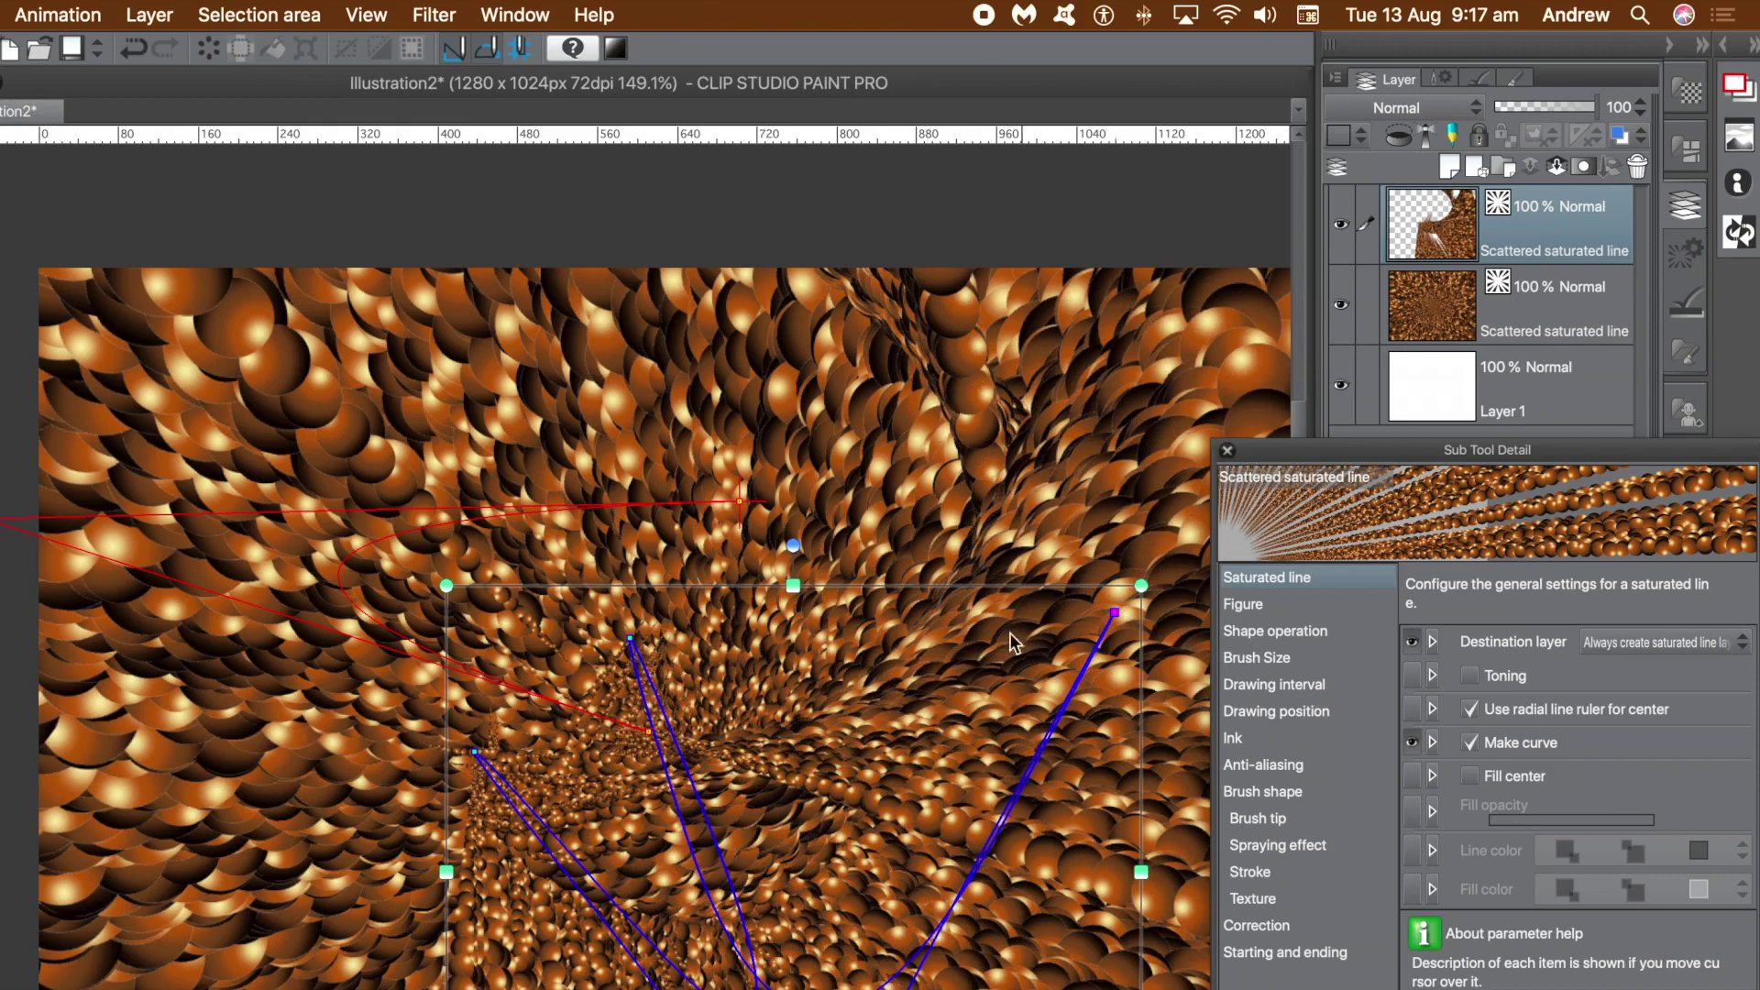
left_click(744, 511)
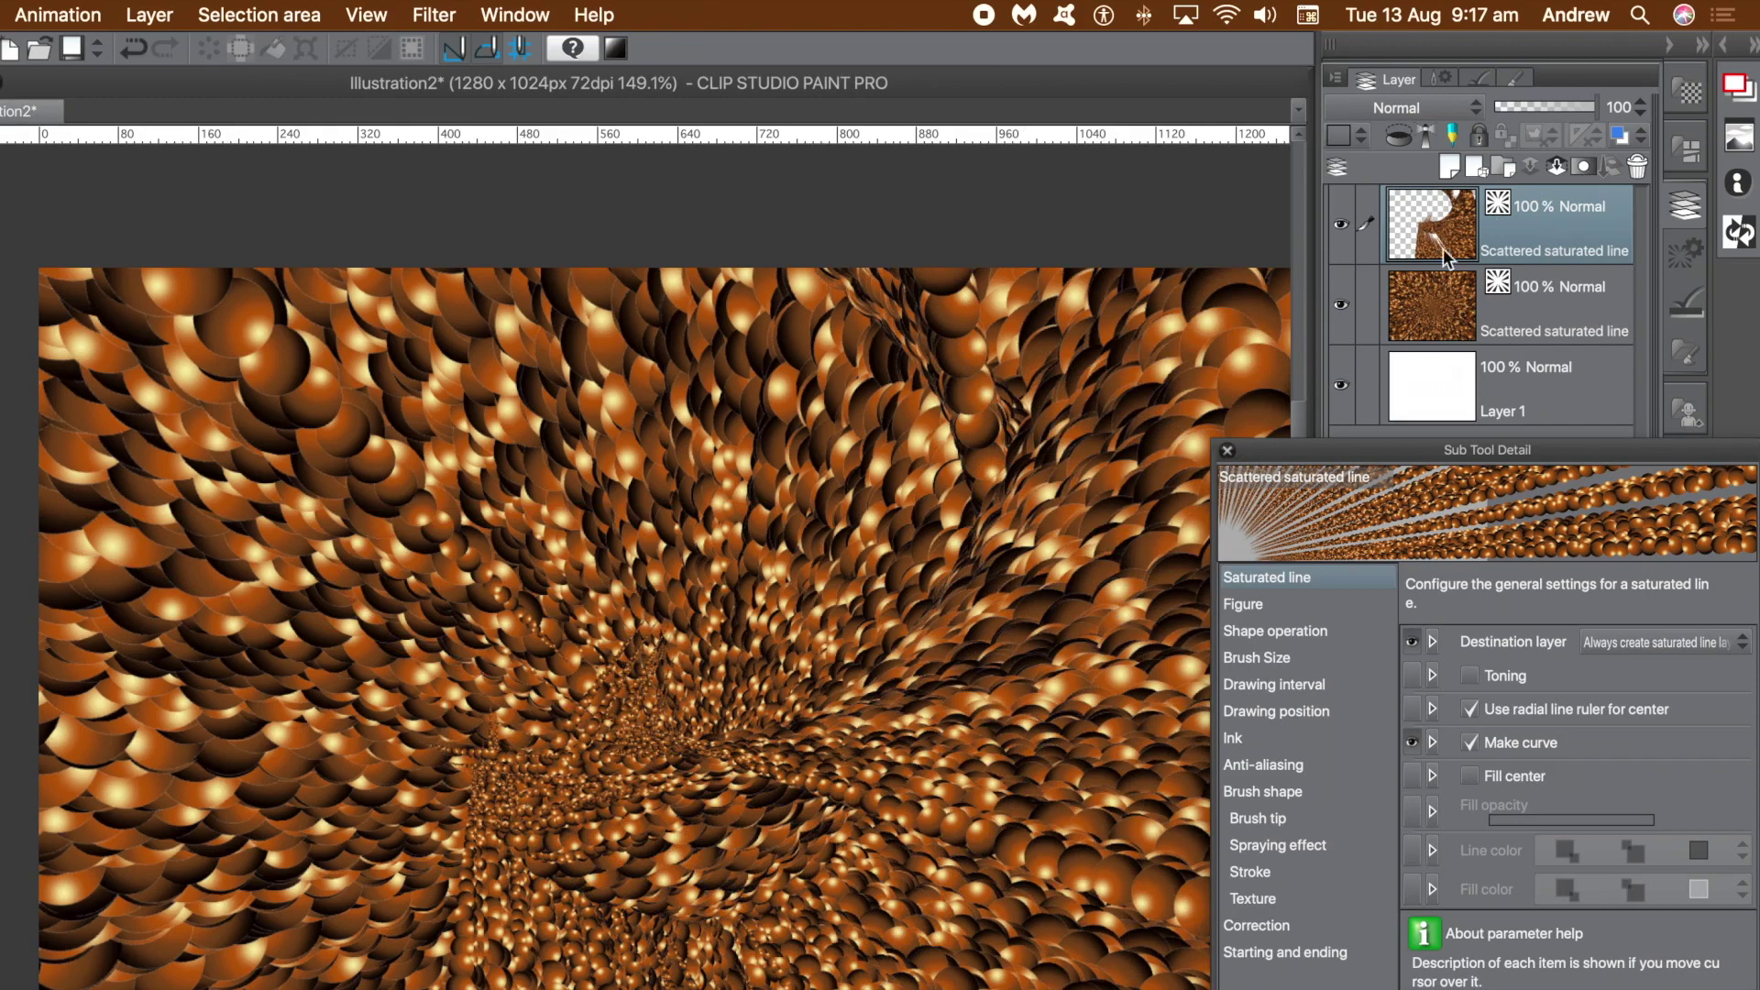
- Flatten the image, enlarge the brush, and stamp two radial sphere bursts
left_click(149, 16)
left_click(275, 670)
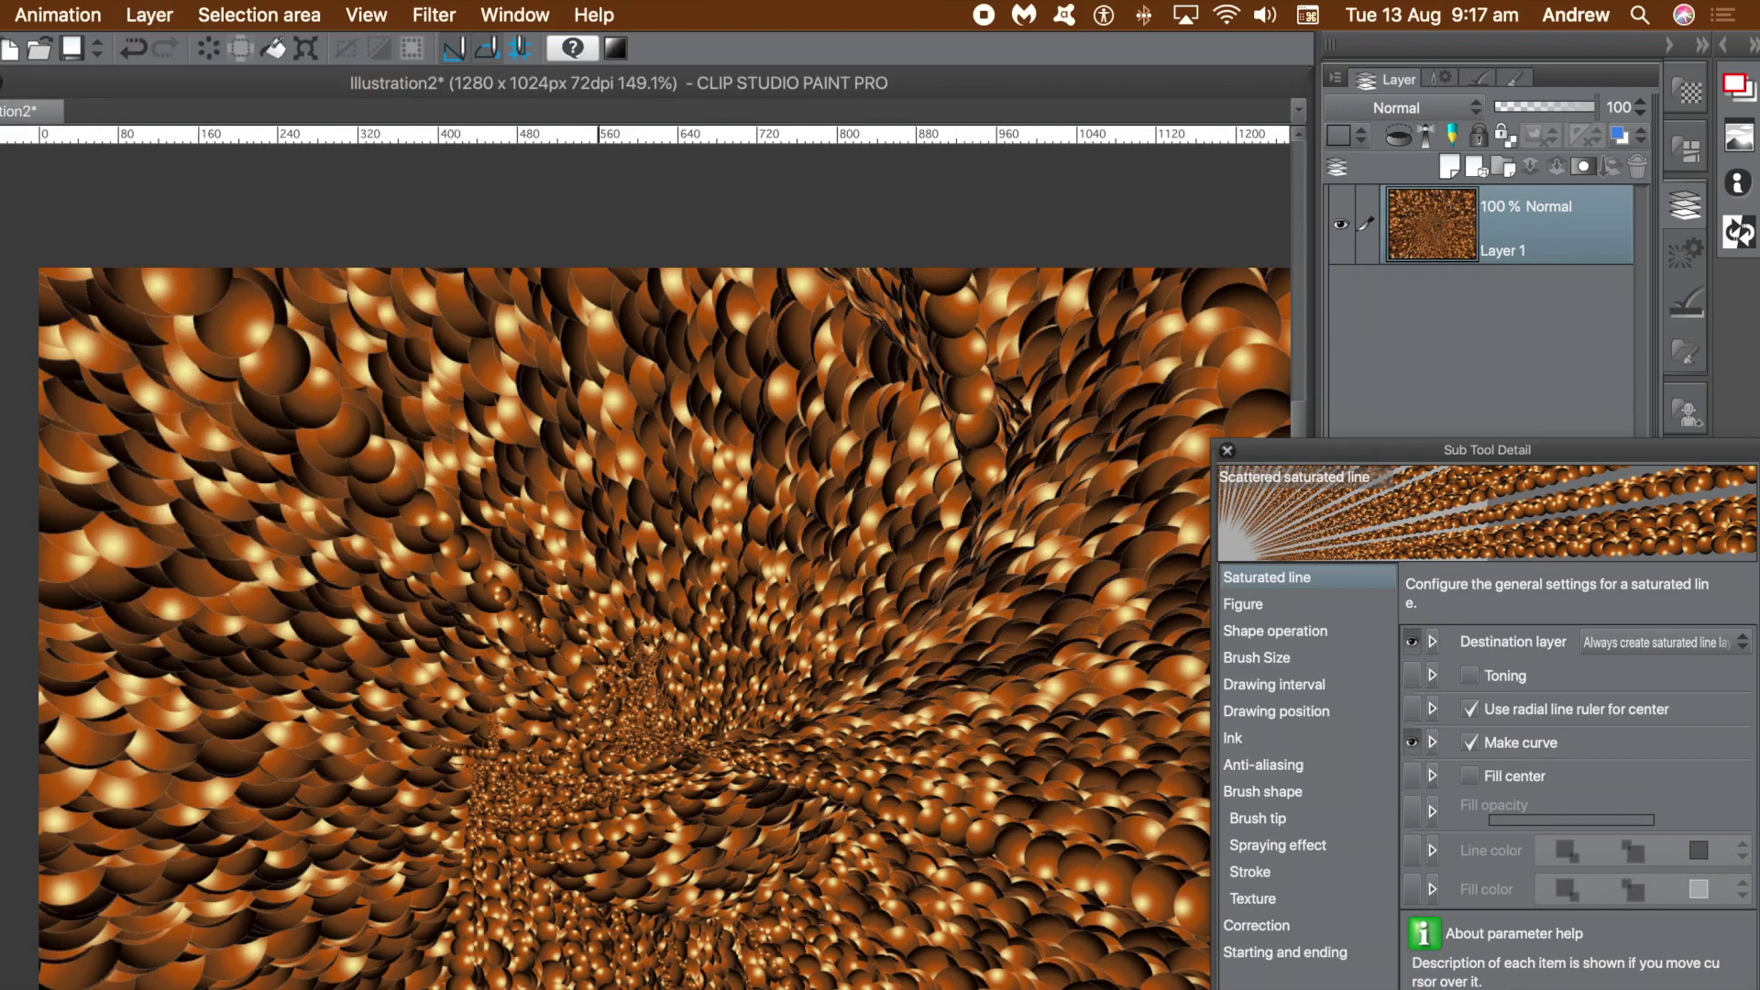
left_click(435, 15)
key("bracketright")
left_click_drag(672, 736, 875, 915)
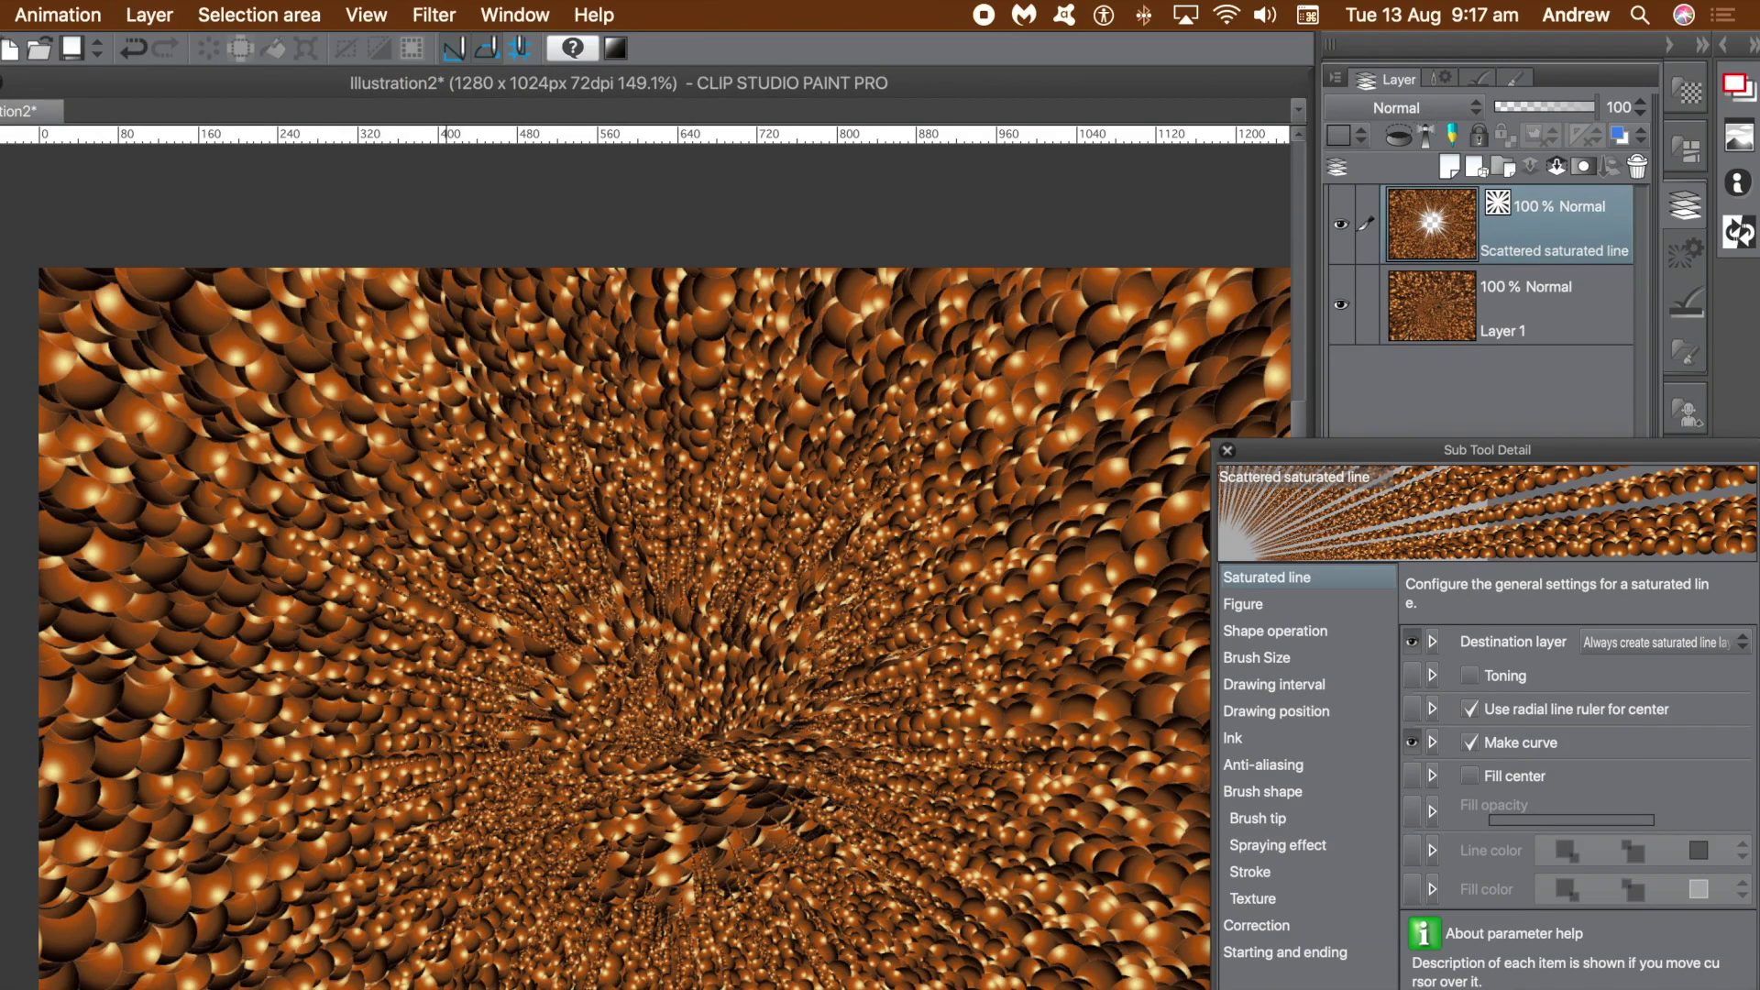
left_click(270, 301)
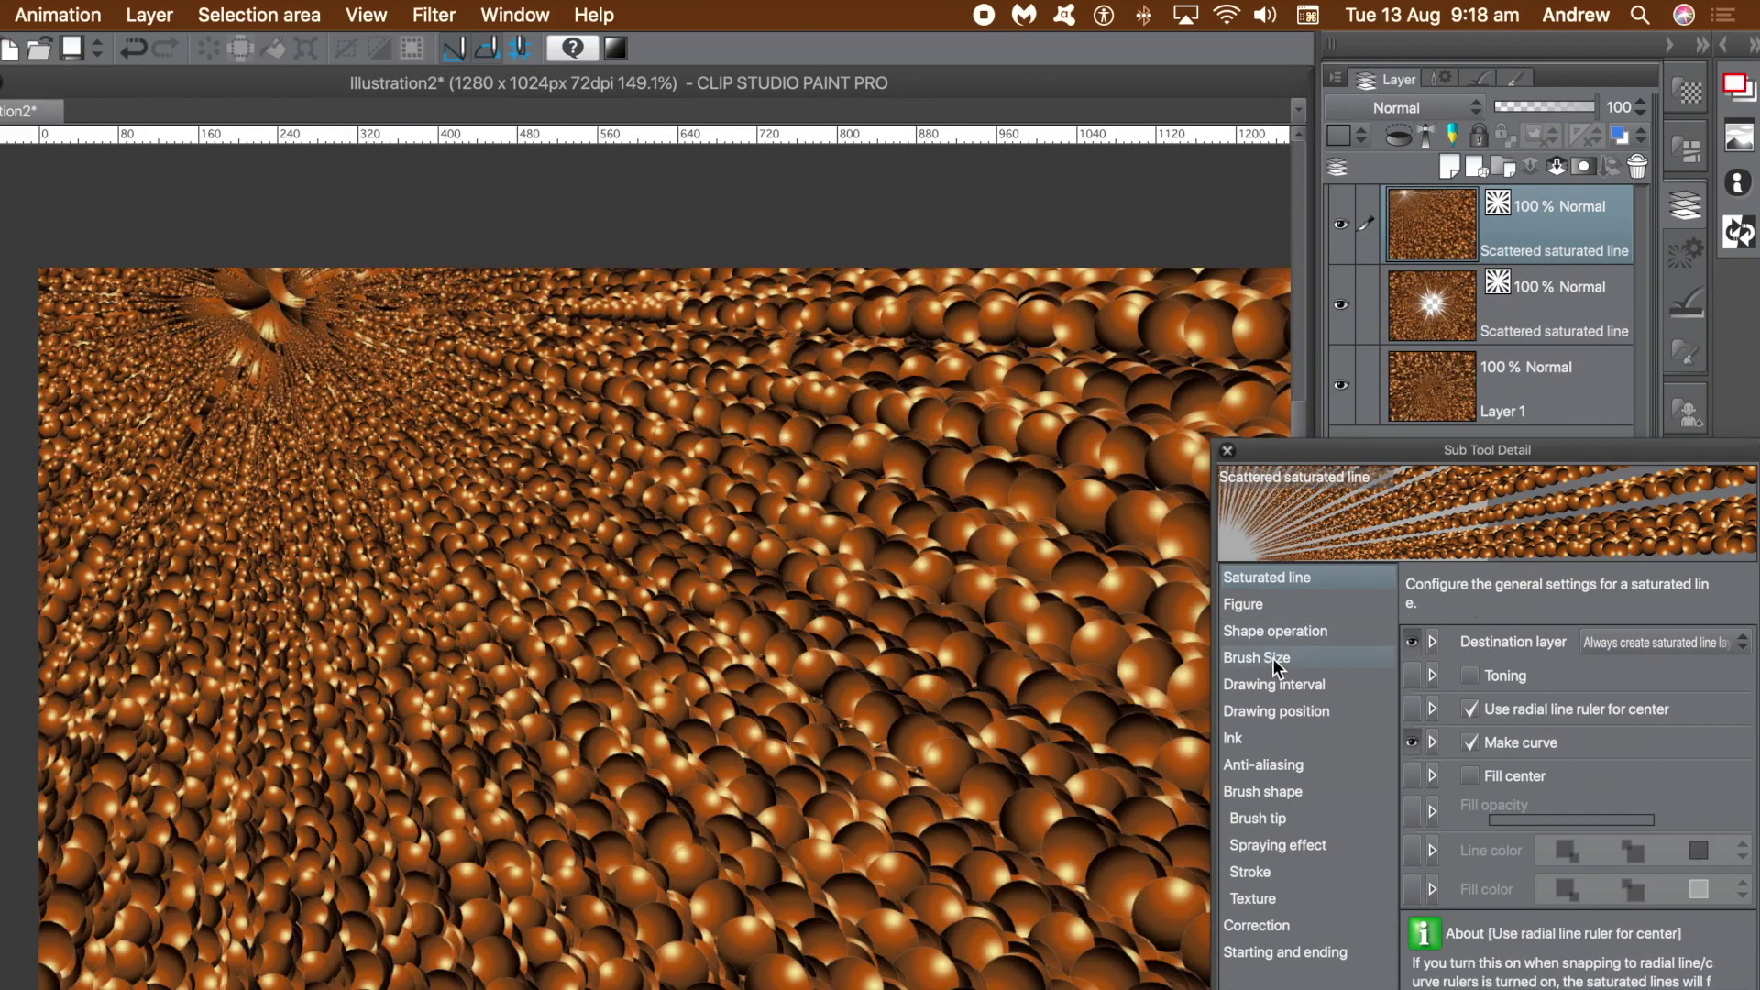
- Widen the line gap angle to 0.8, stamp two more central bursts, then flatten again
left_click(1283, 684)
left_click_drag(1509, 655, 1532, 656)
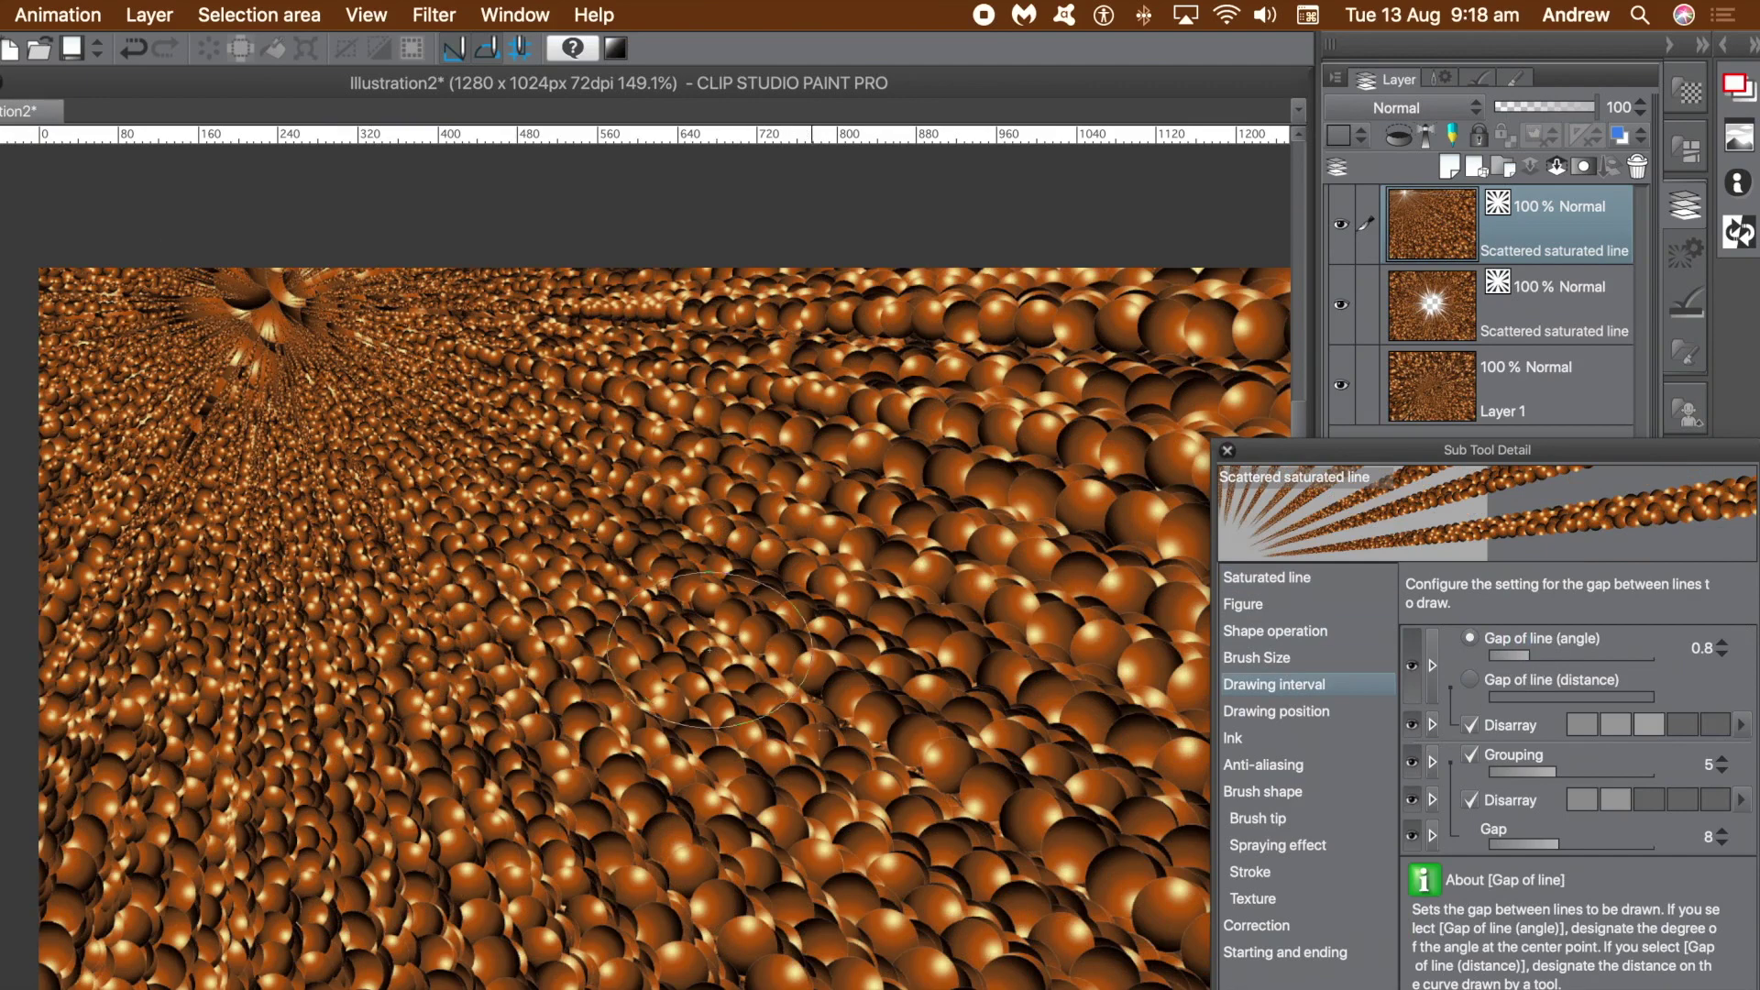
left_click(715, 647)
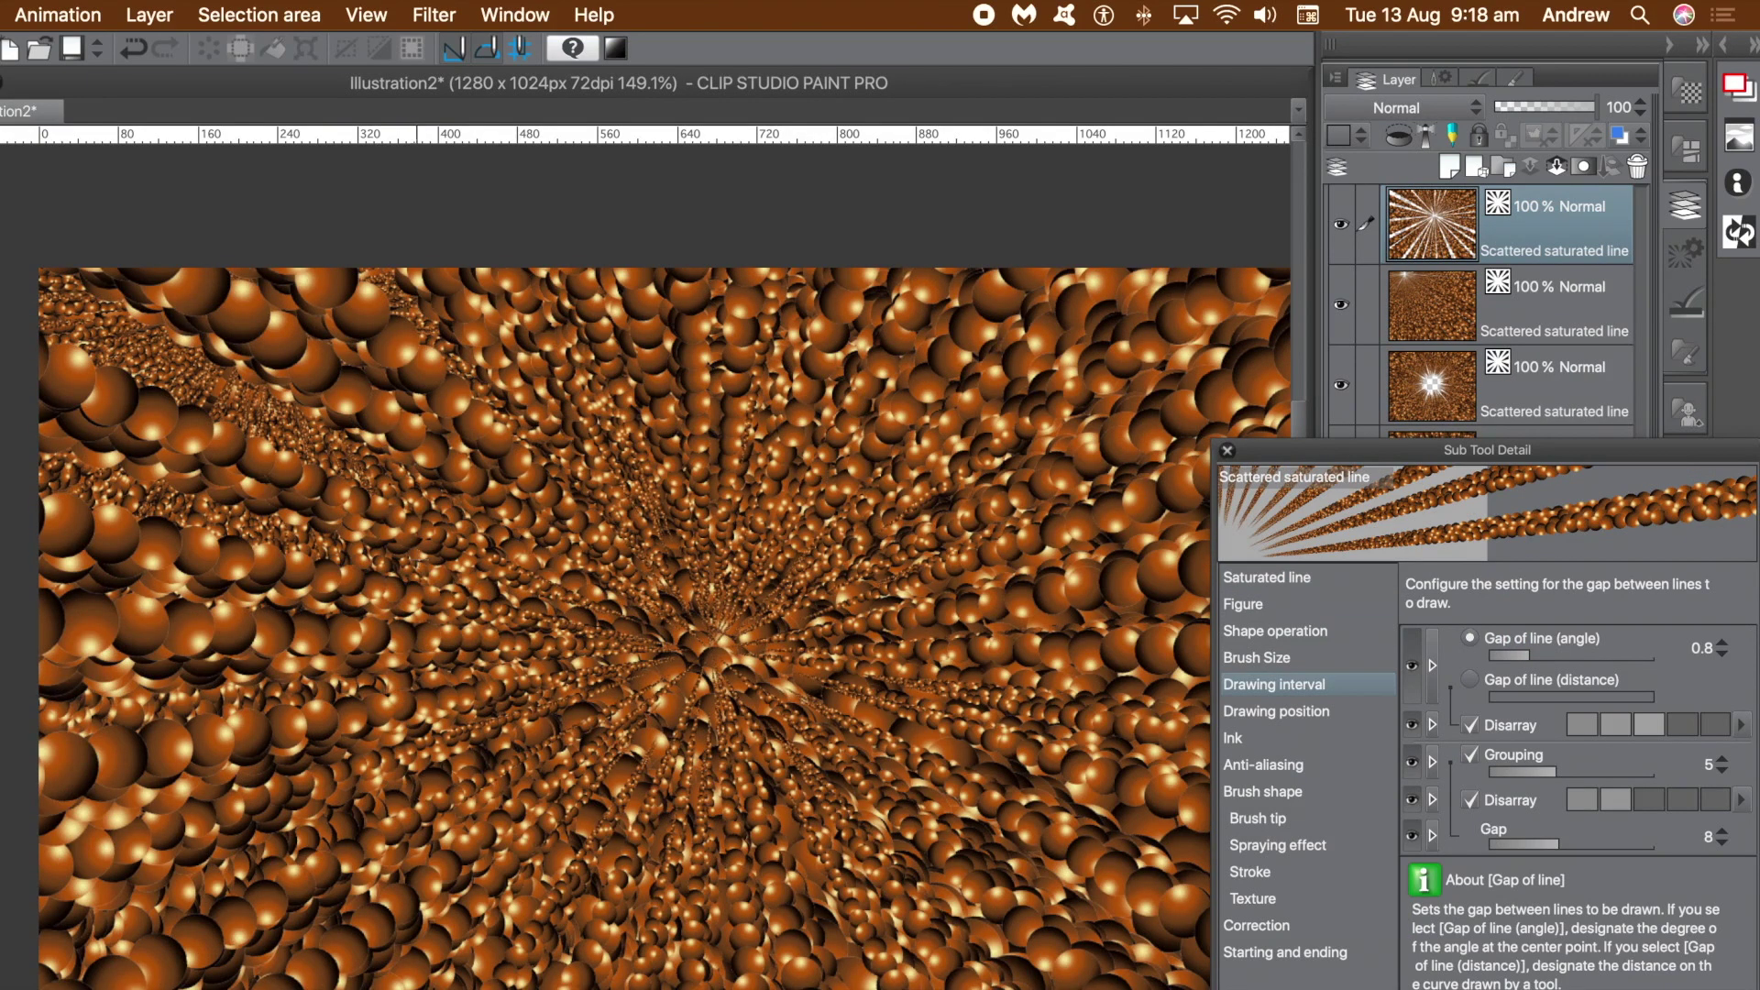
left_click(408, 549)
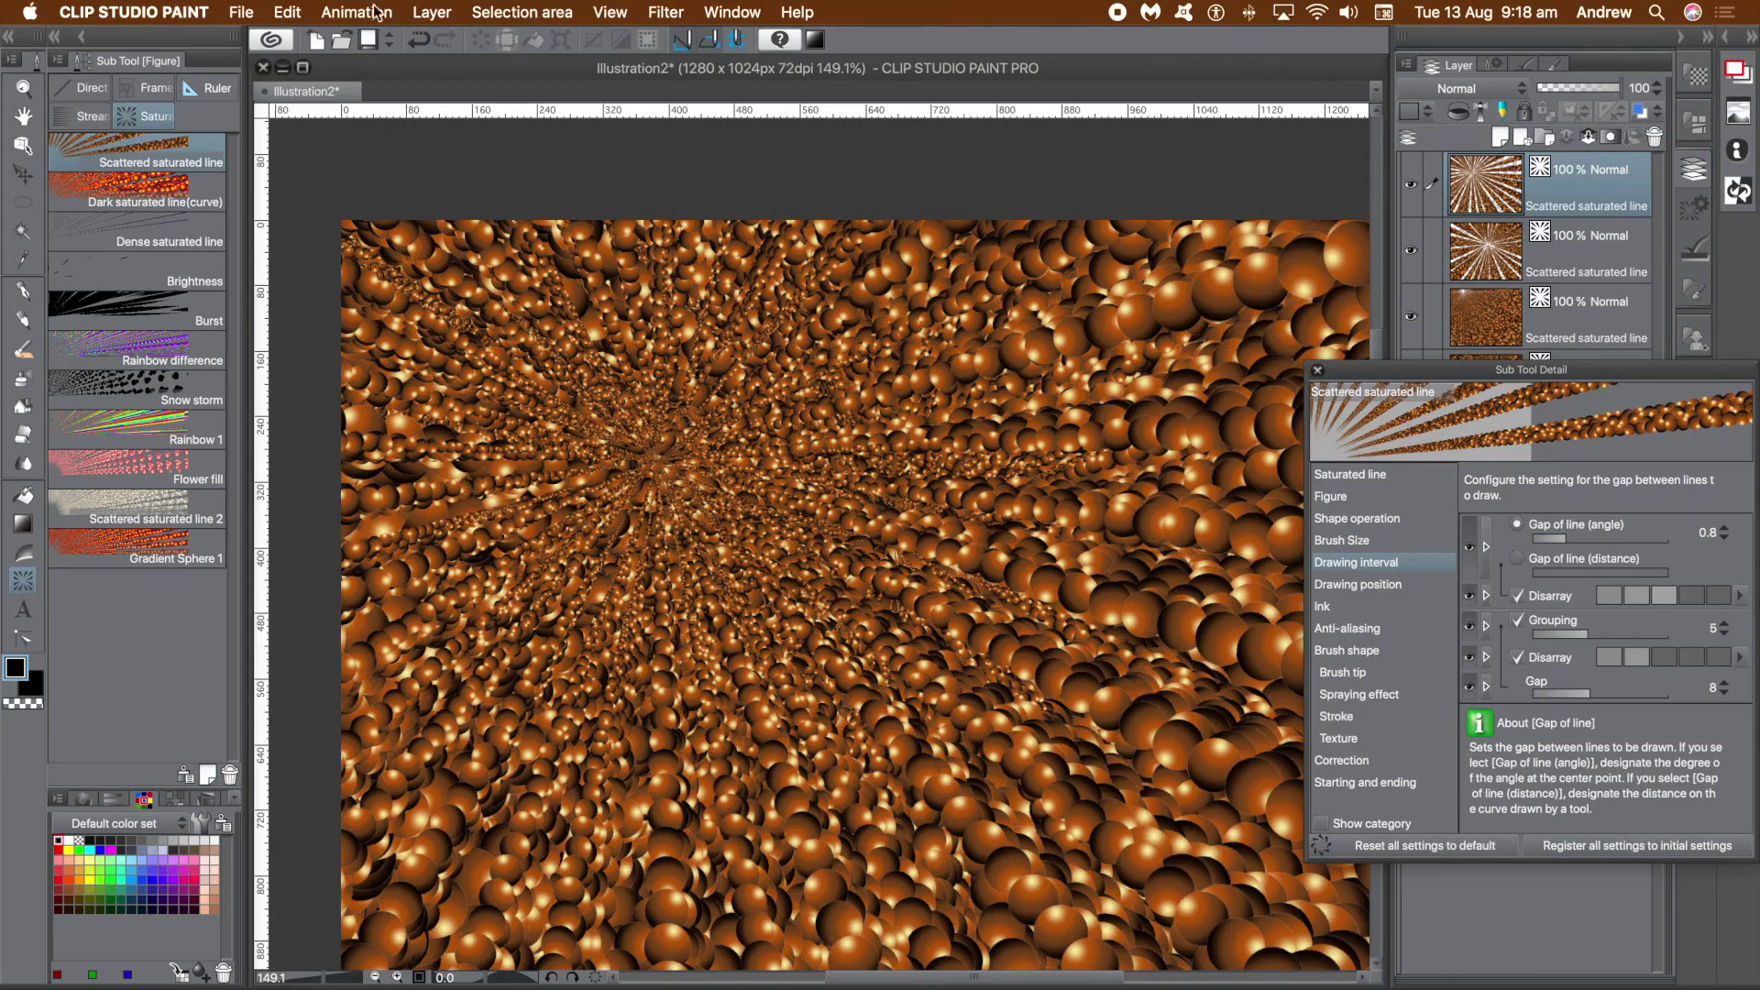
left_click(148, 14)
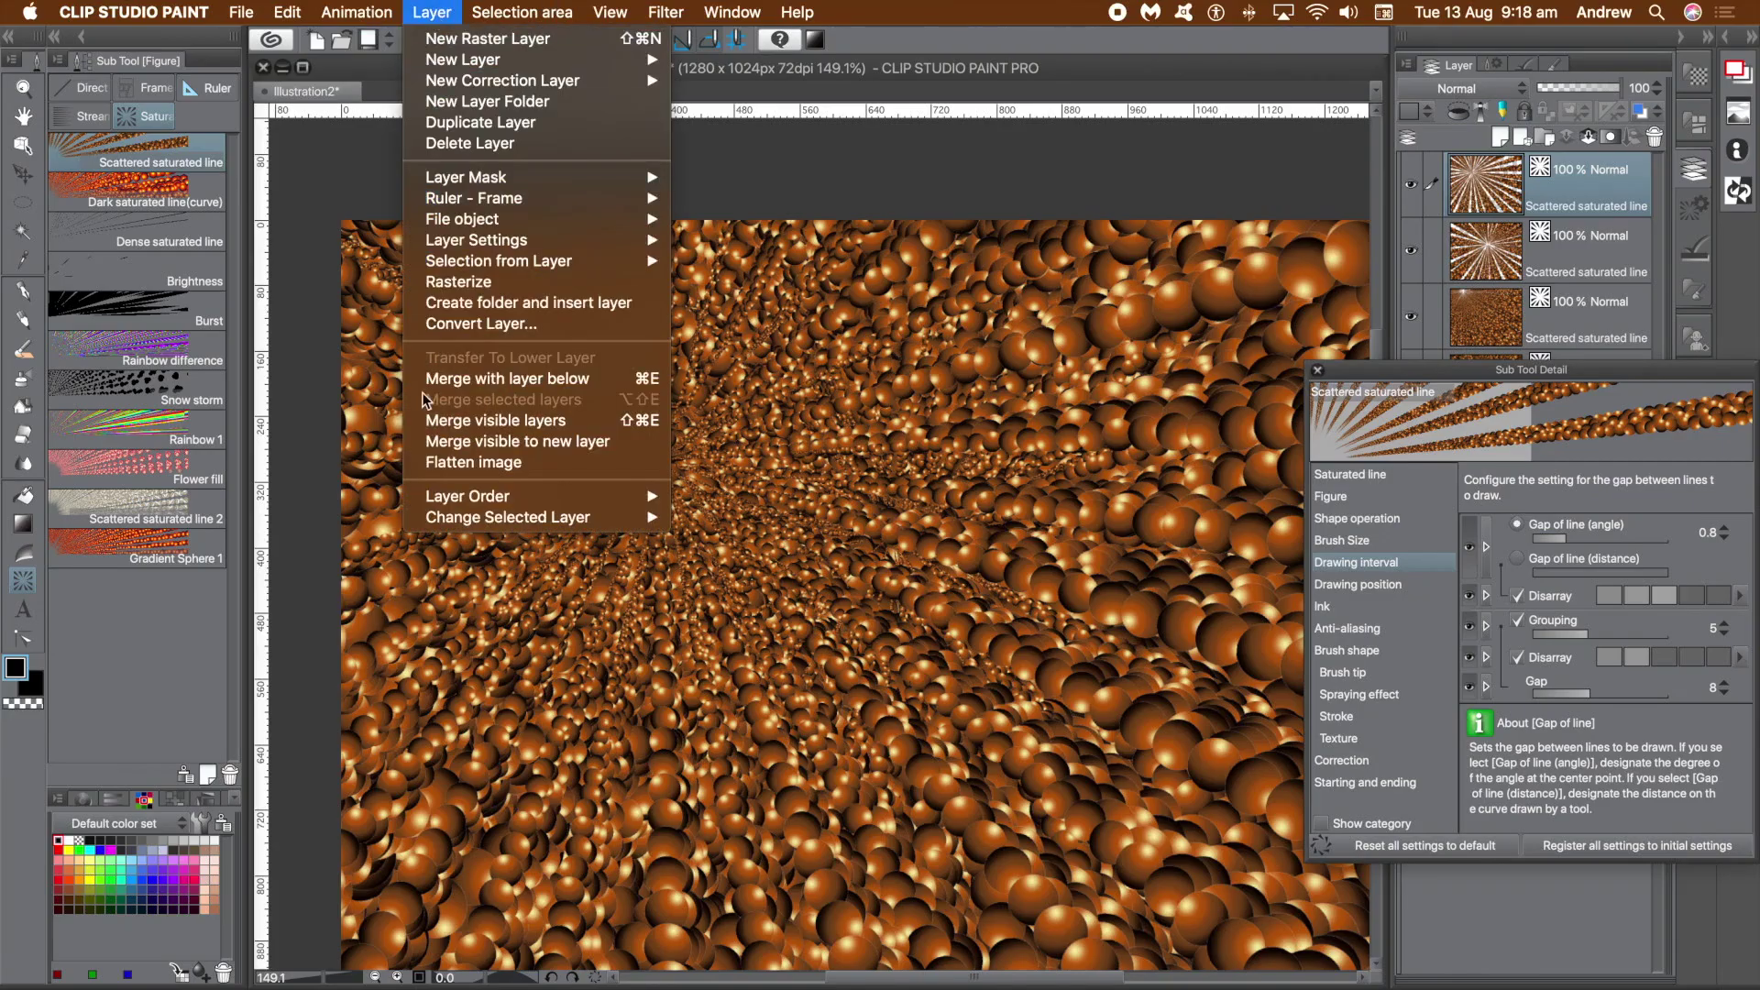
left_click(473, 462)
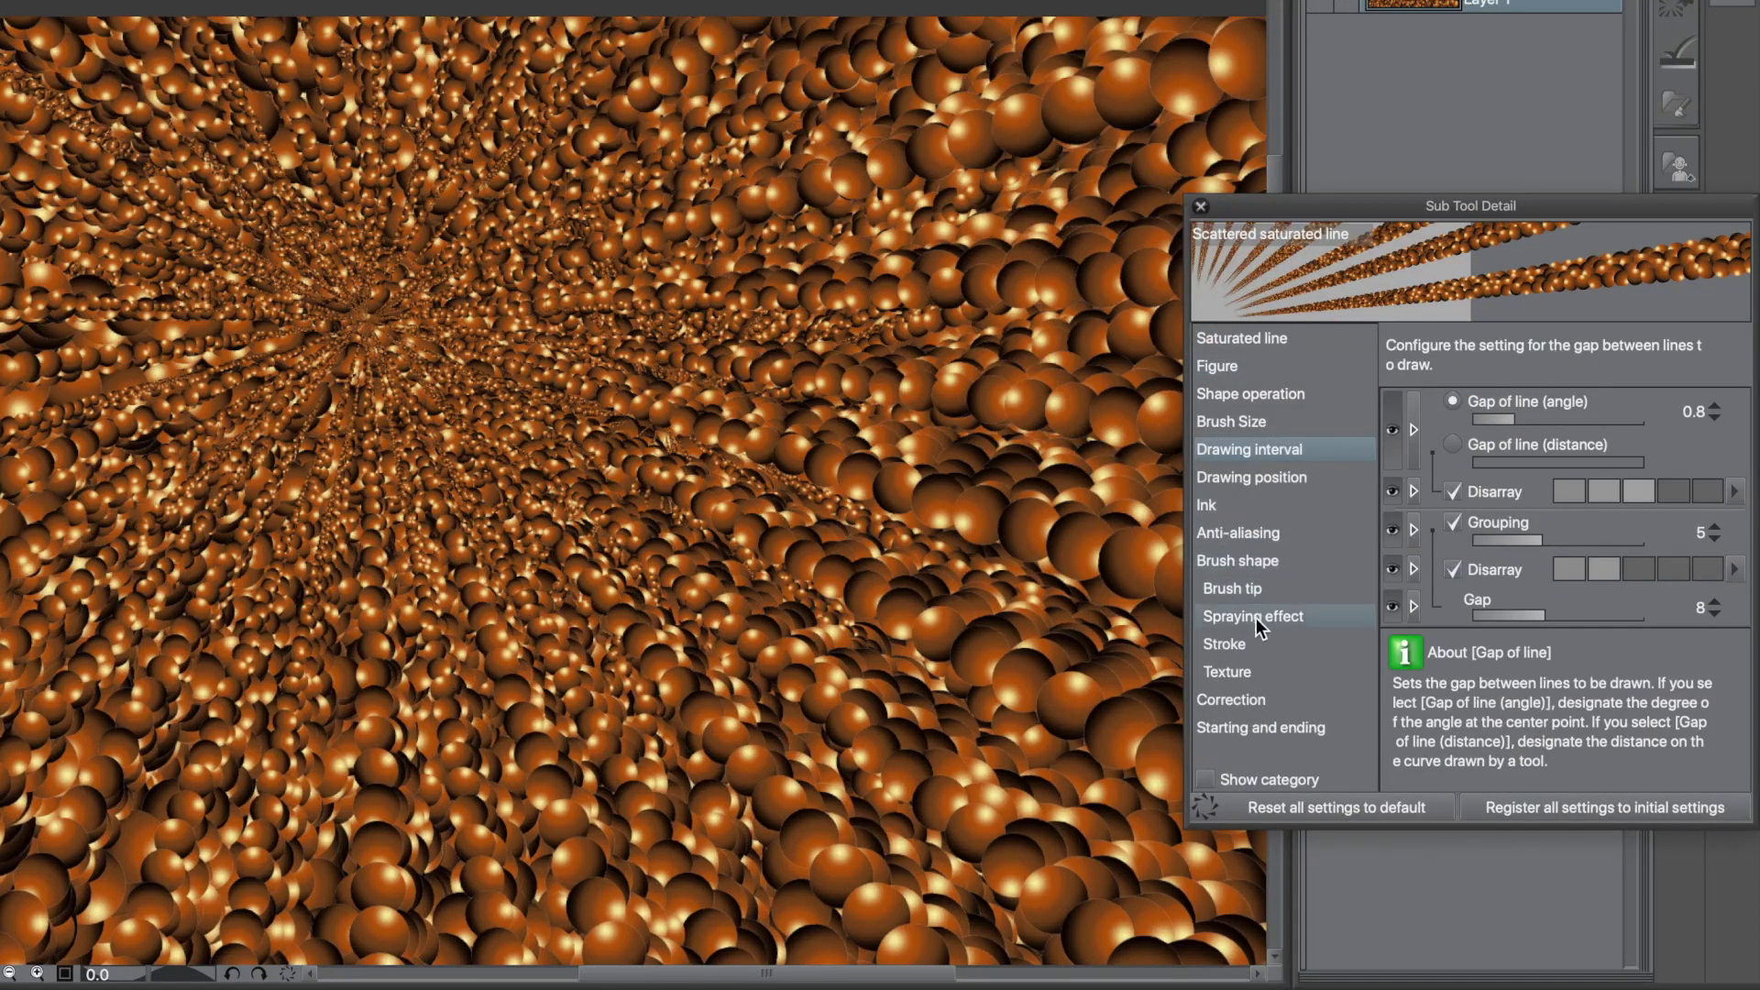
- Change the brush tip to the red Gradient Sphere and stamp a red sphere burst from the centre
left_click(1252, 591)
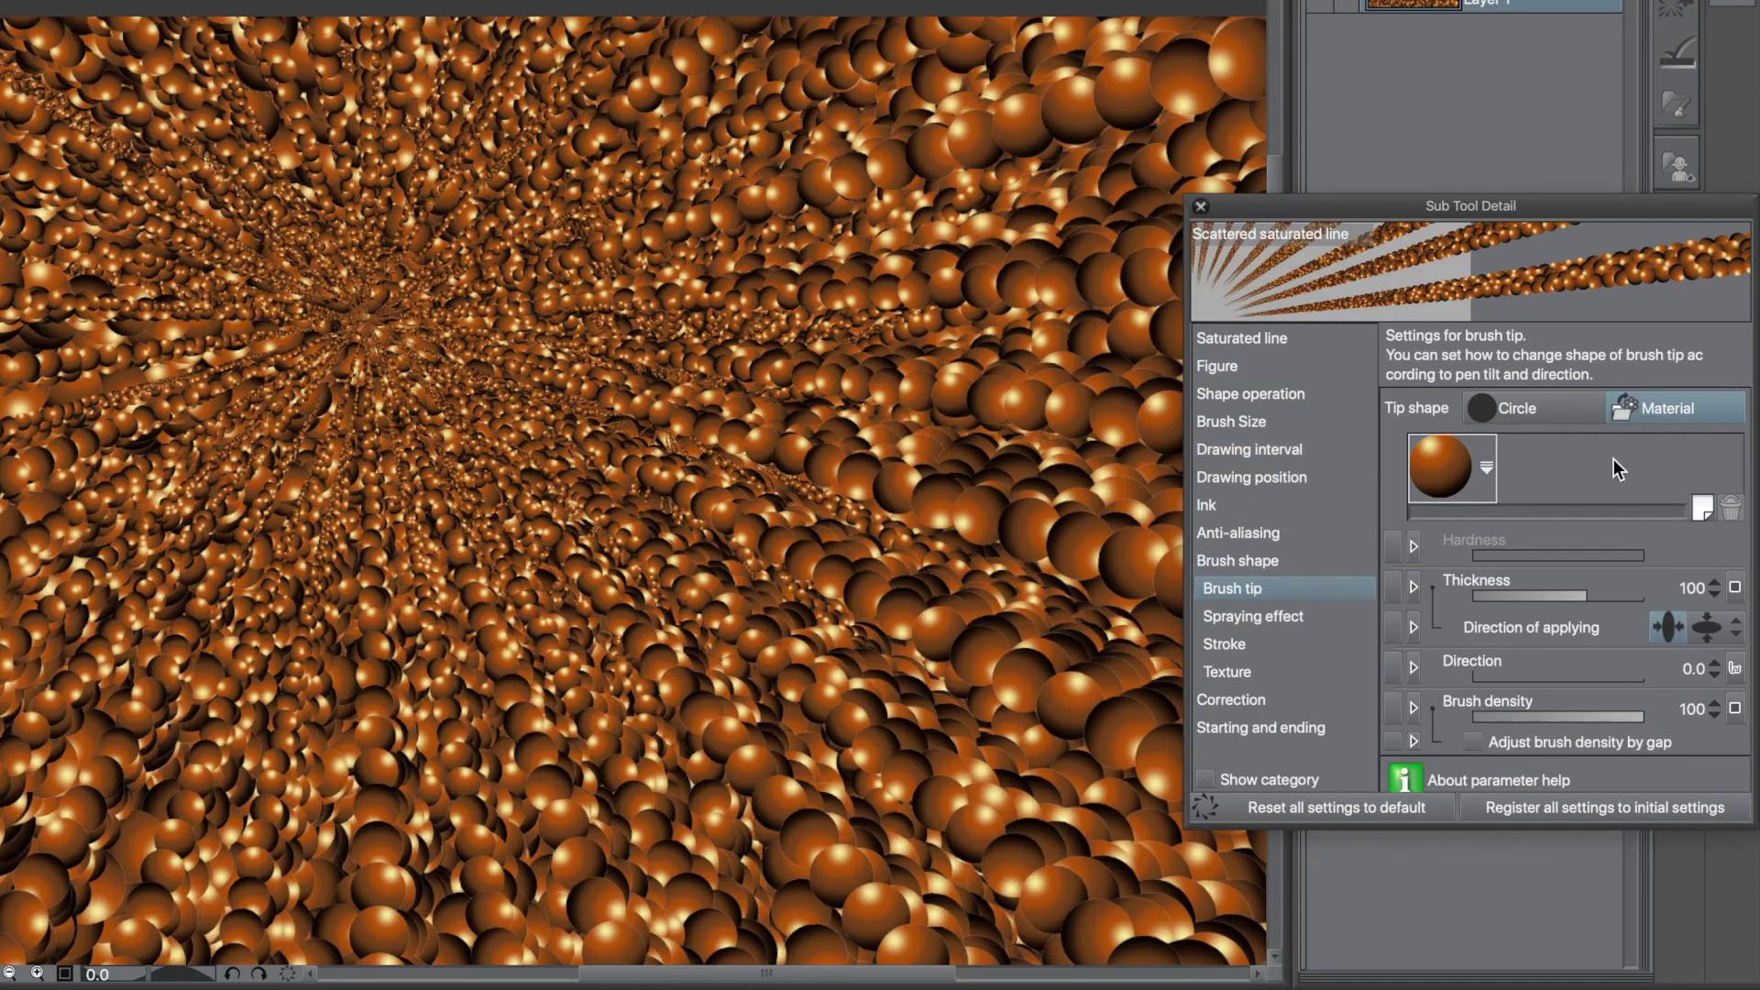
left_click(1461, 470)
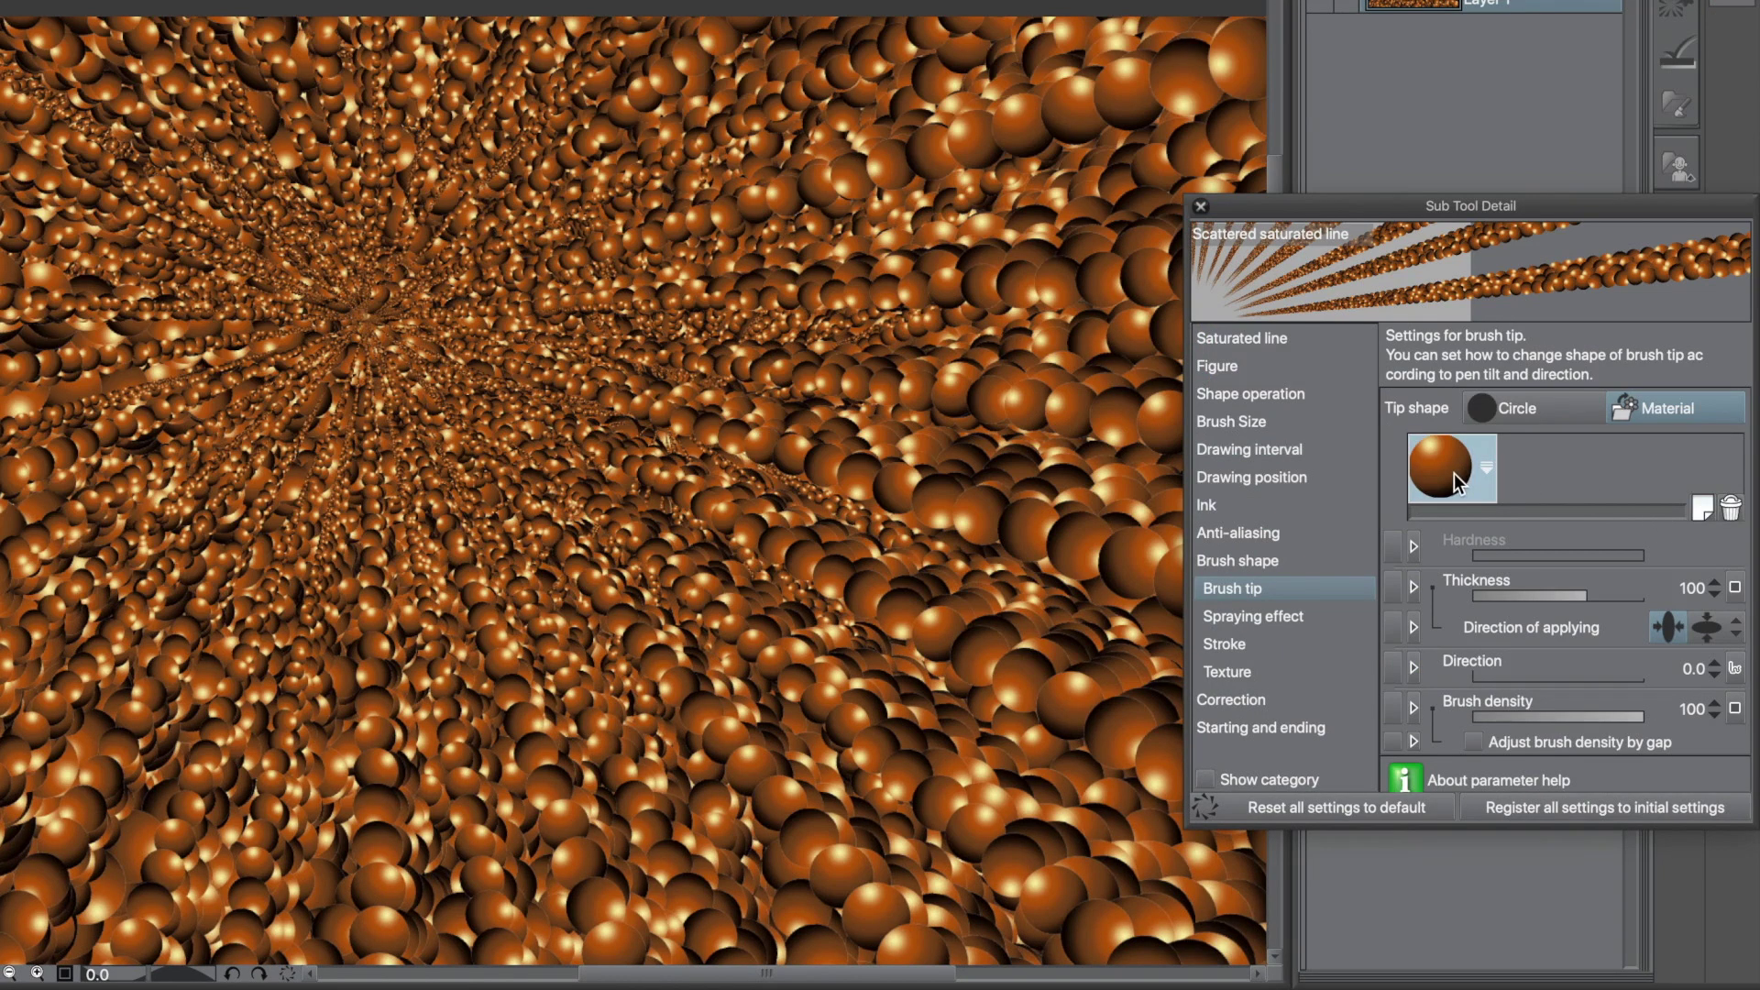
left_click_drag(1501, 211, 1193, 119)
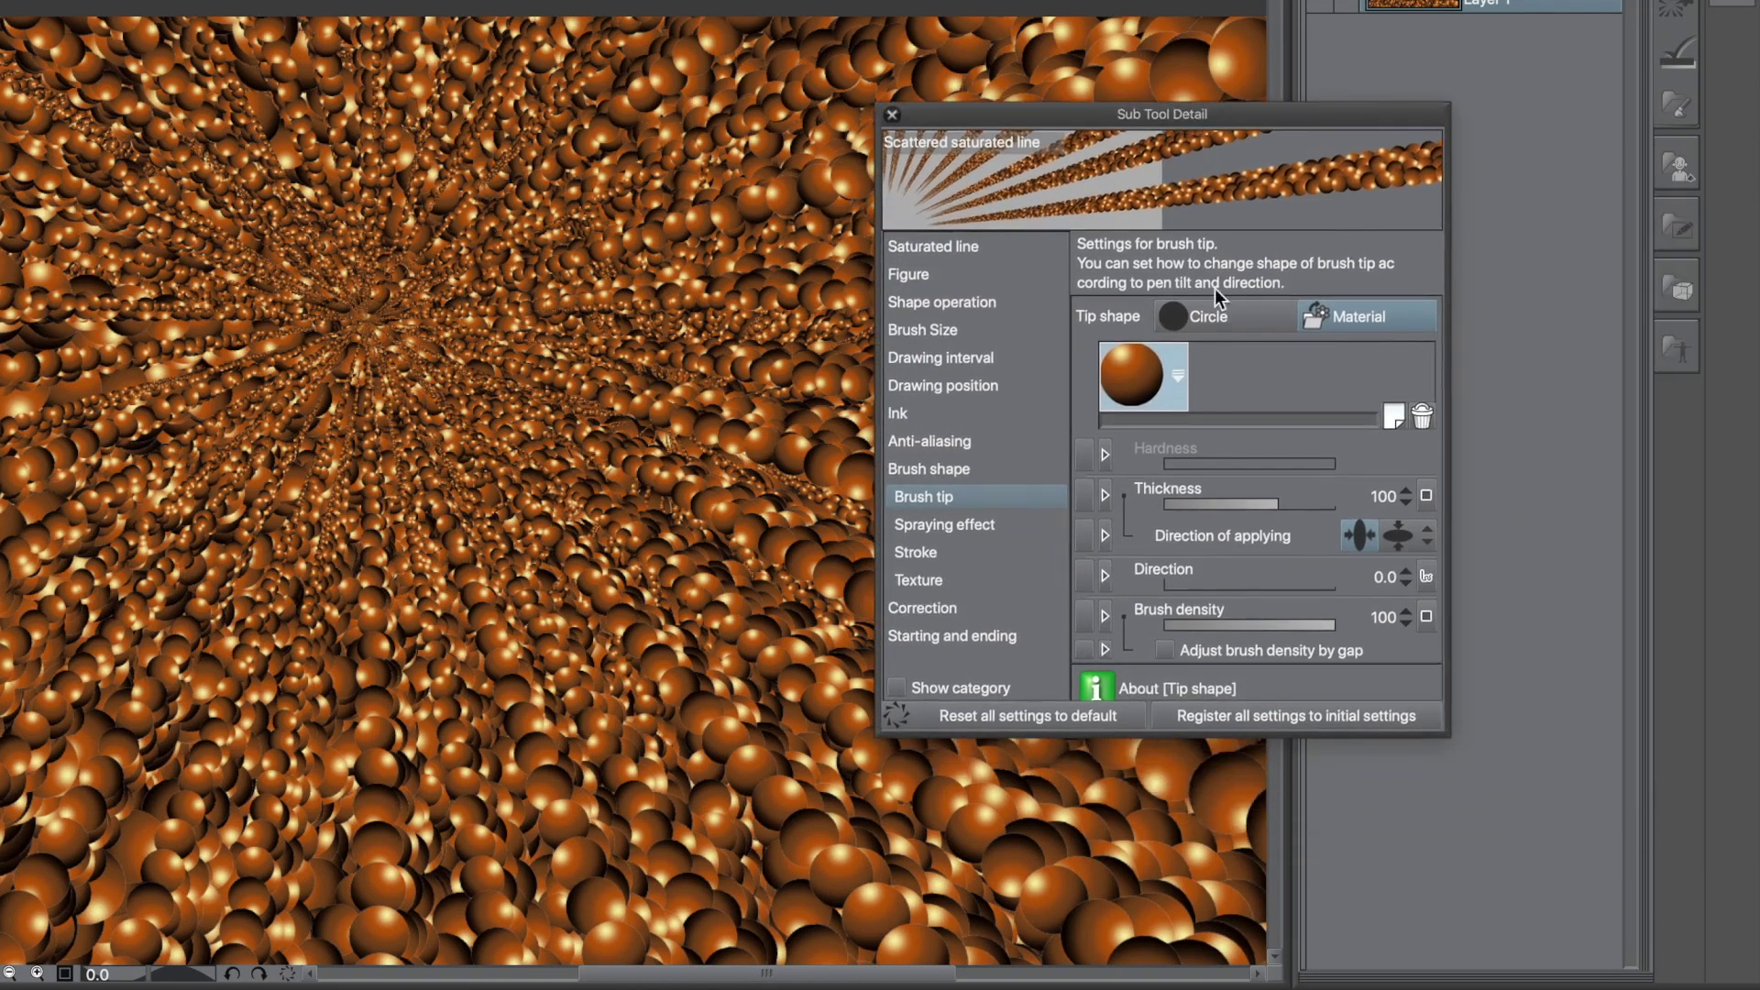
left_click(1175, 378)
left_click_drag(1425, 186, 1428, 344)
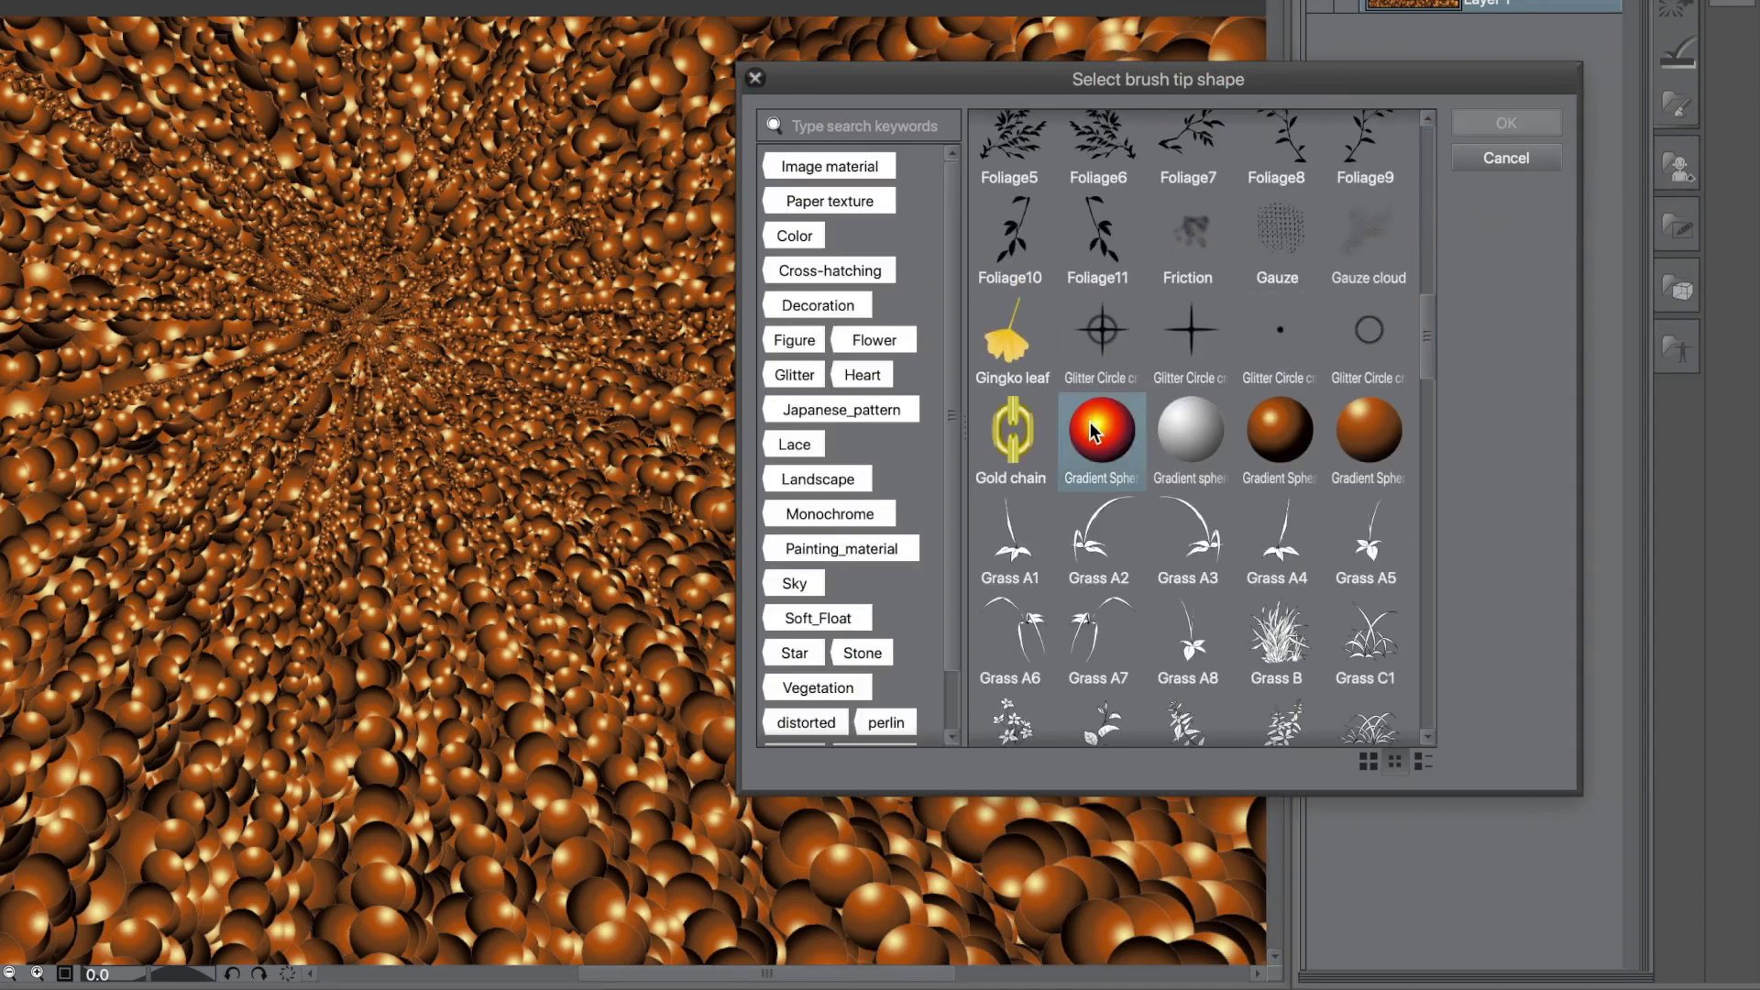
left_click(1091, 421)
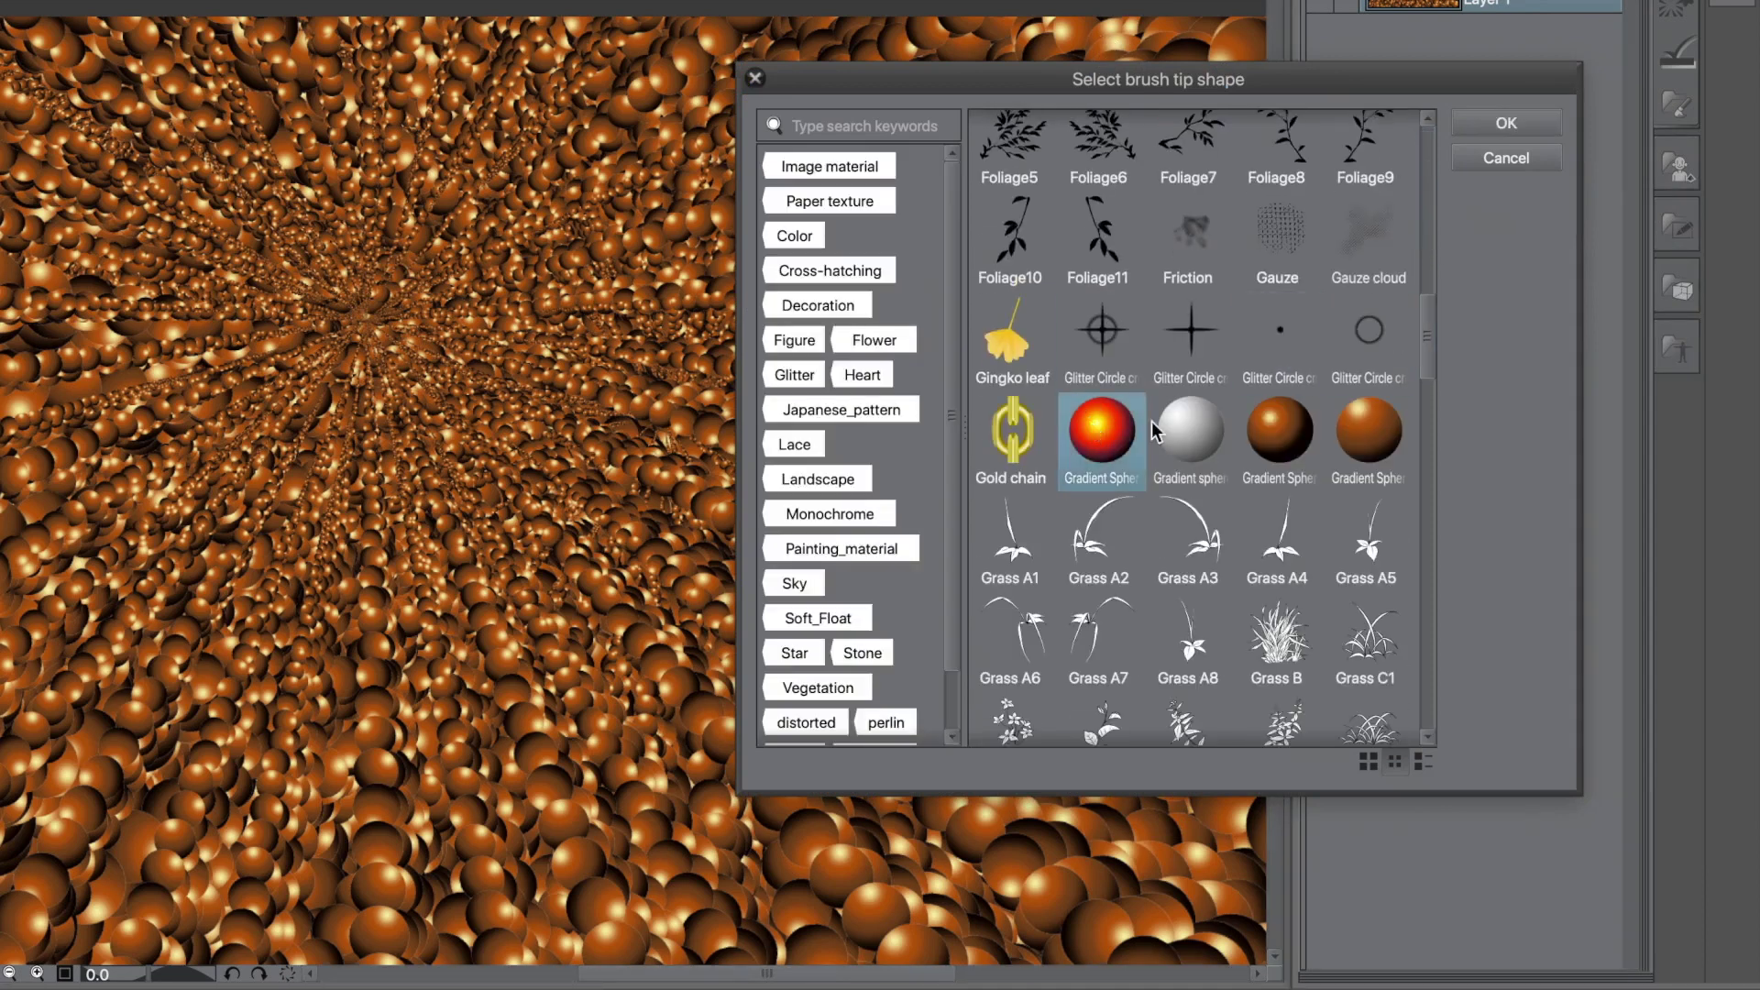
left_click(1509, 125)
left_click_drag(632, 428, 653, 510)
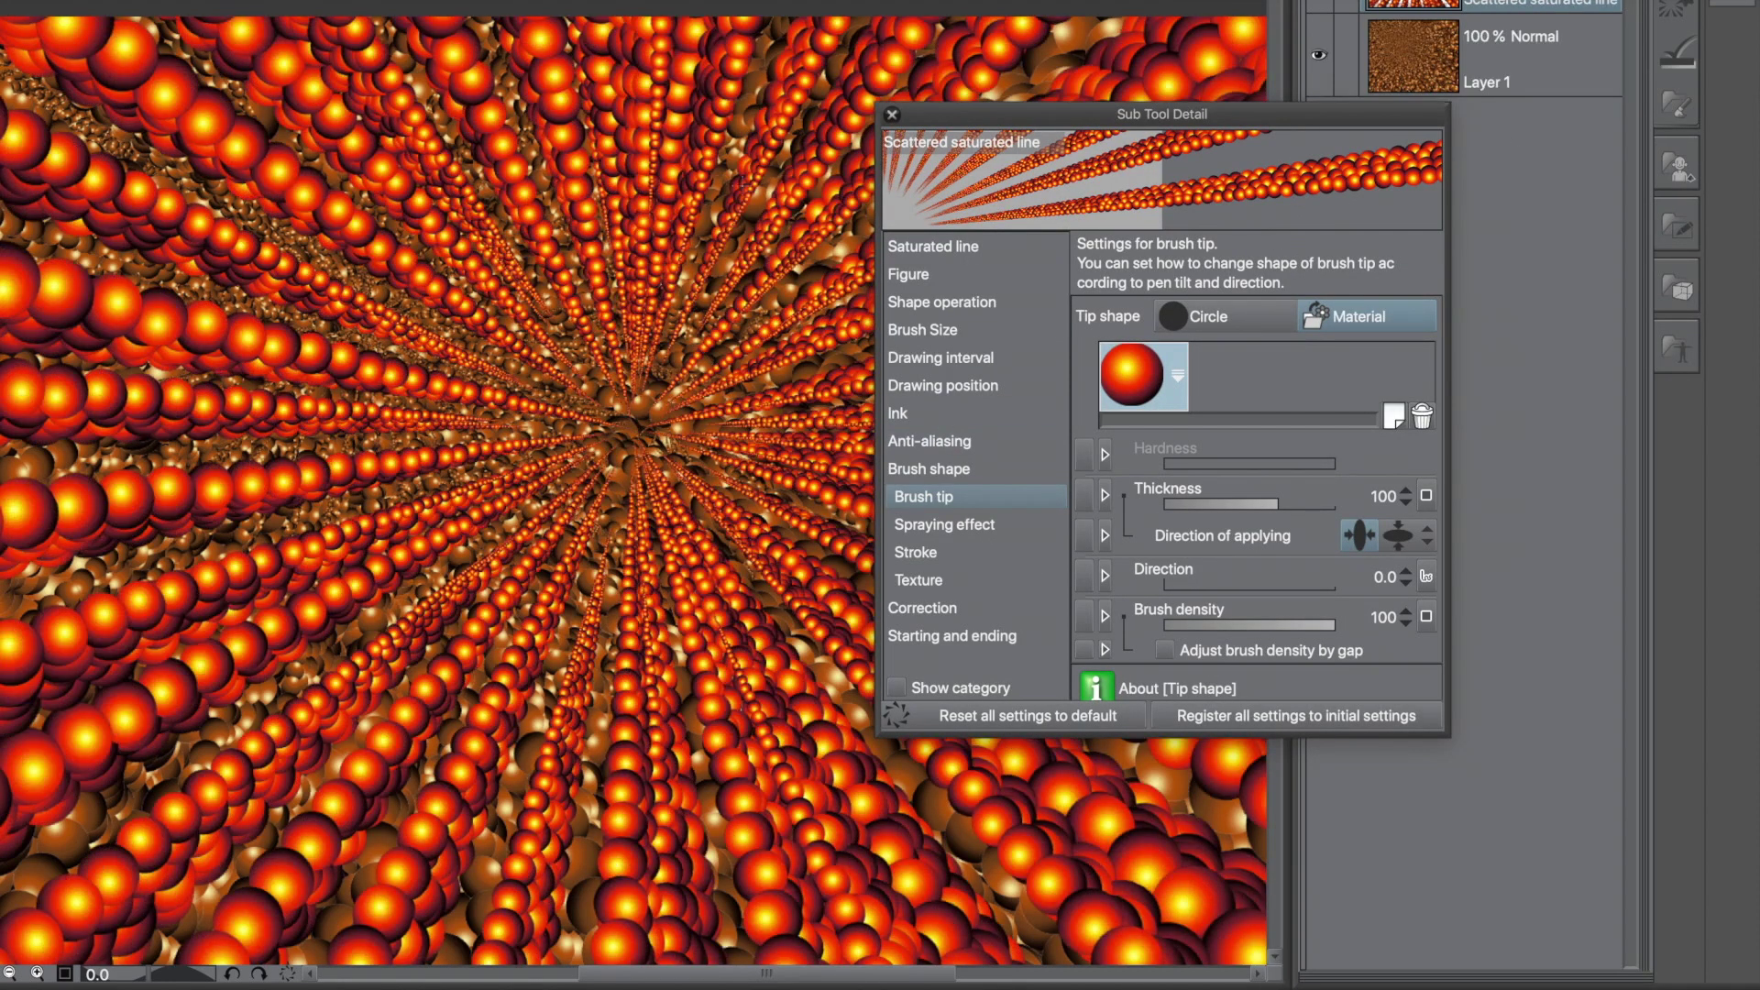
left_click_drag(983, 119, 1233, 132)
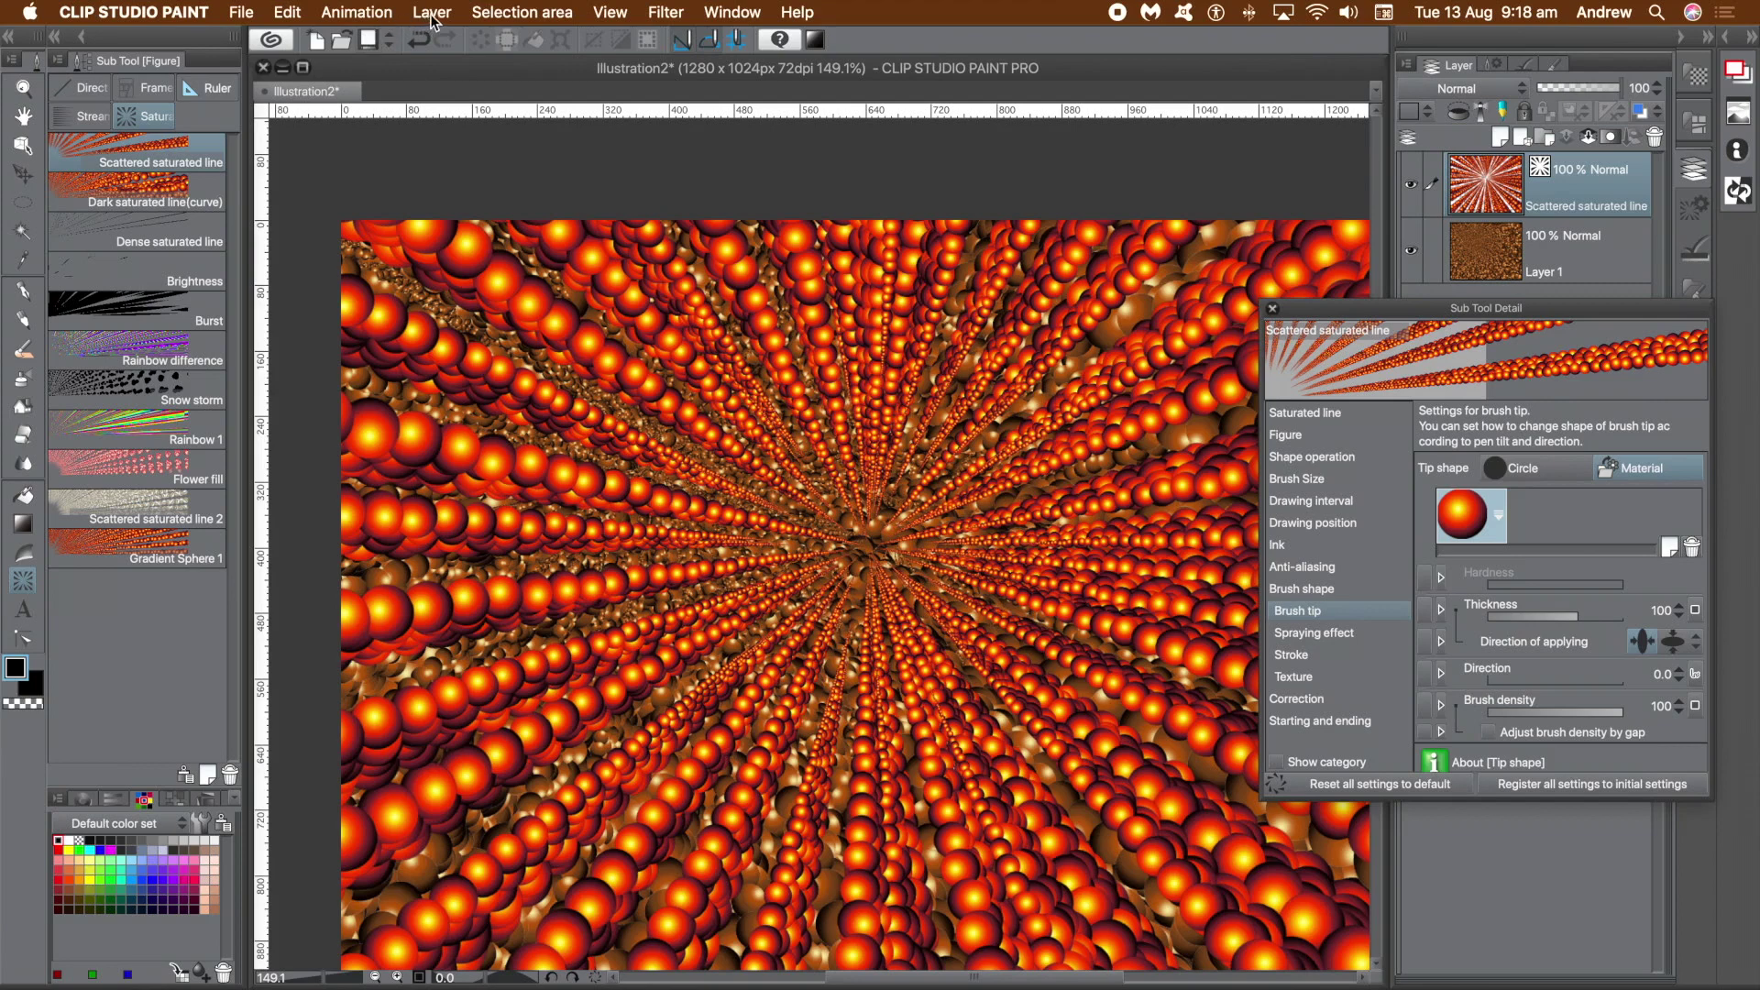
- Flatten the image and fill the whole canvas with black
left_click(431, 12)
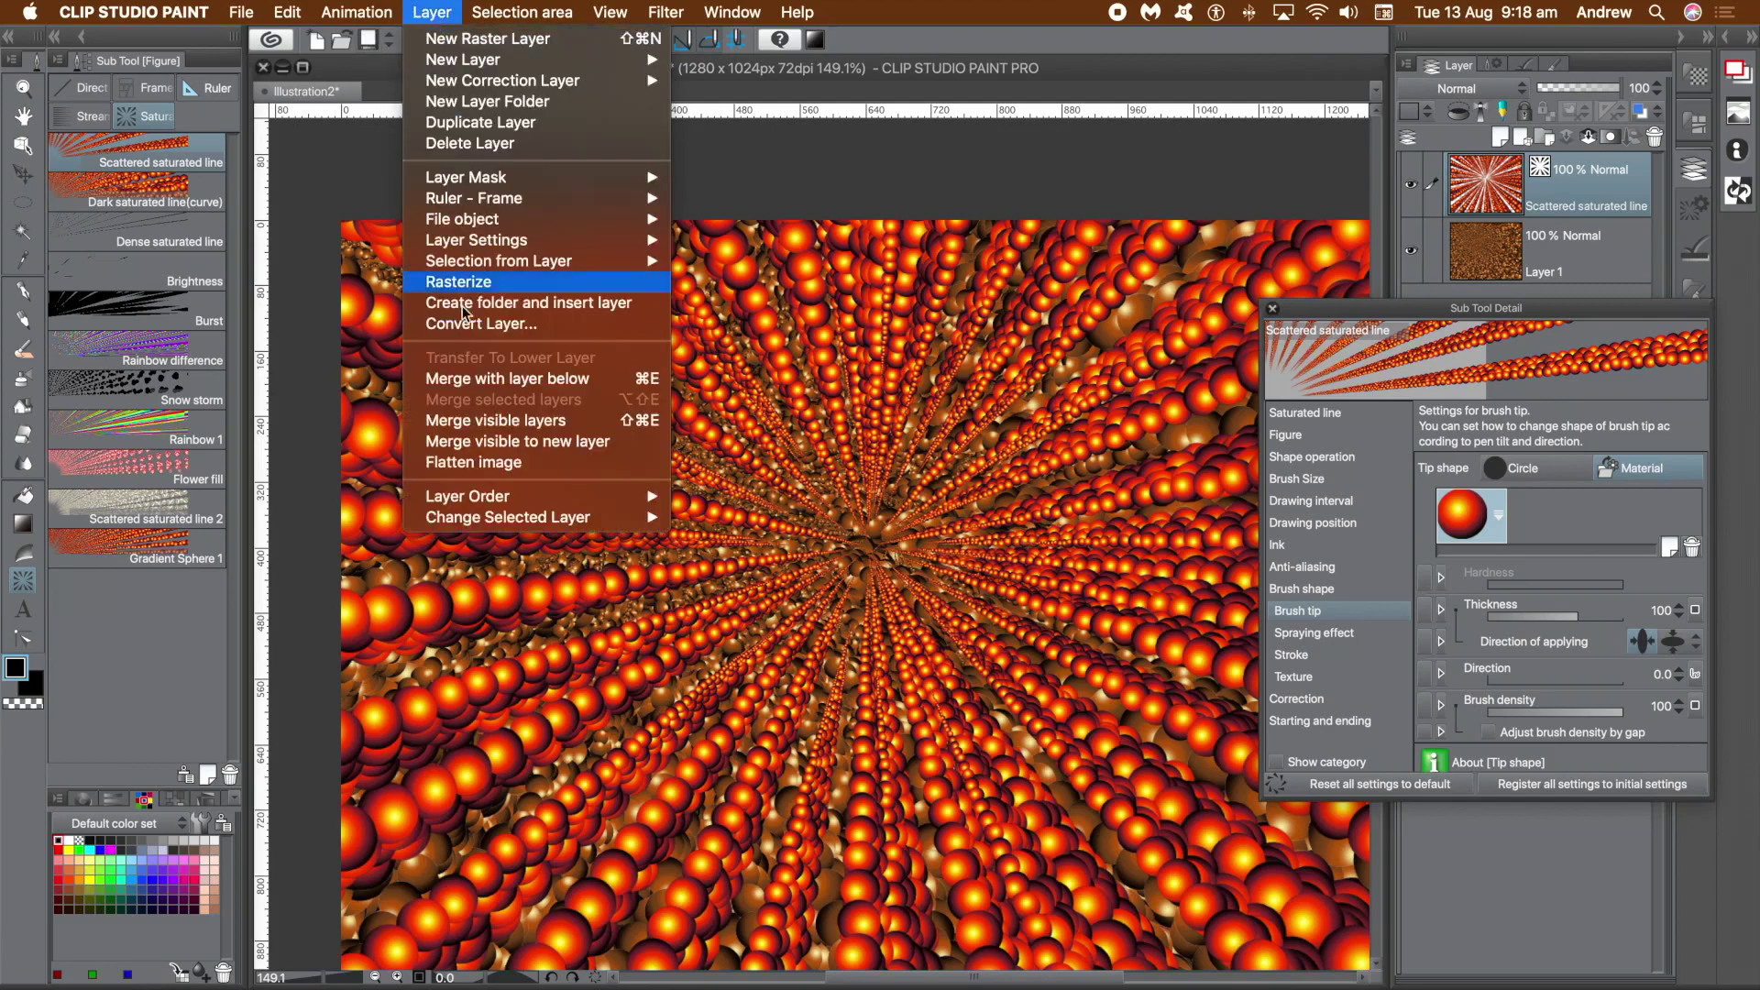
left_click(473, 466)
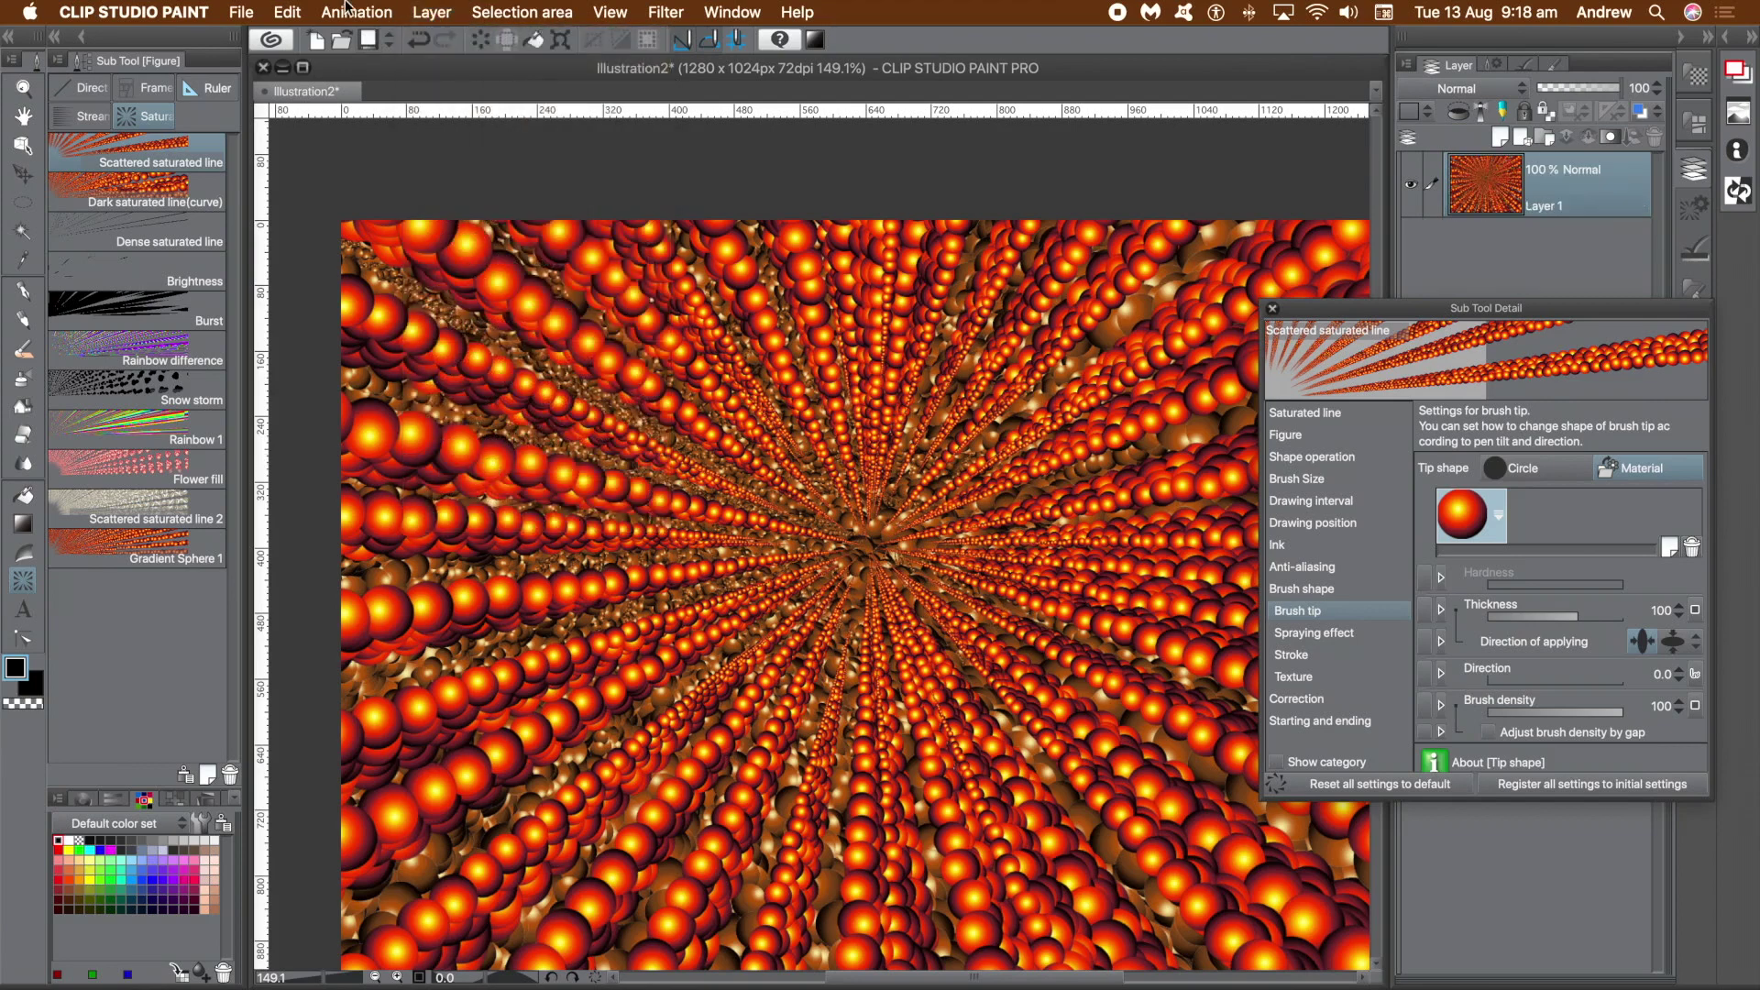
left_click(287, 12)
left_click(307, 228)
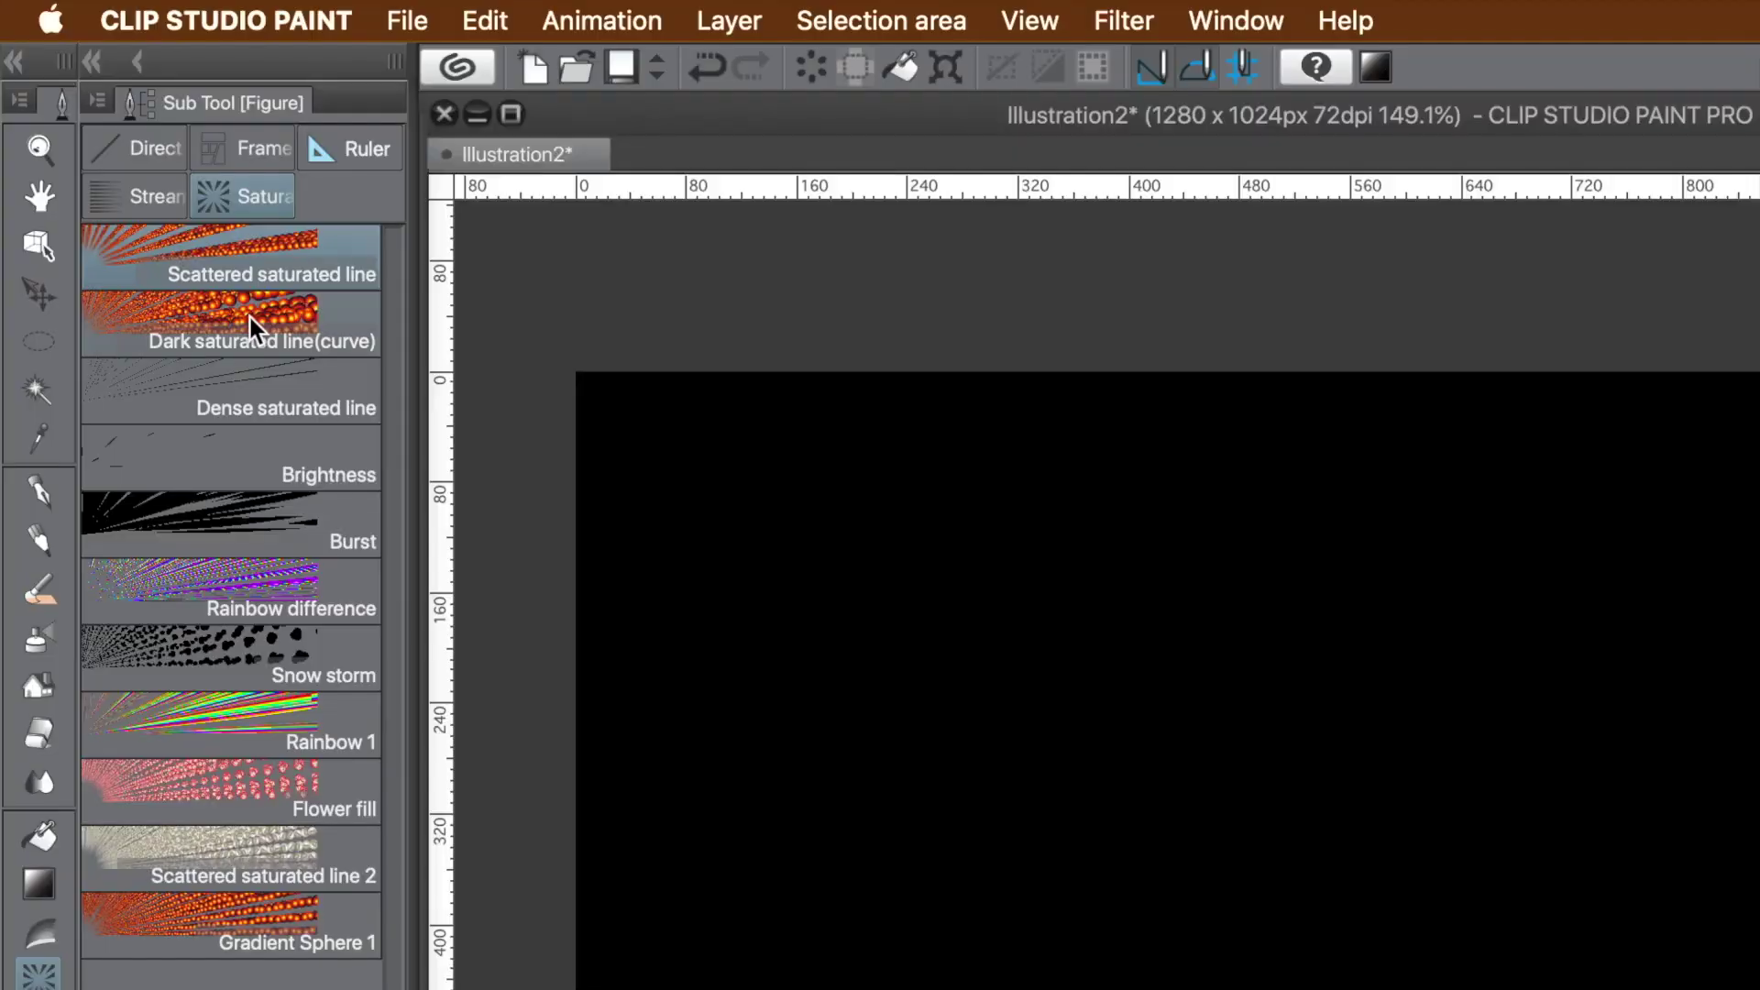
- Revert the Dark saturated line(curve) sub tool to its initial settings
left_click(149, 188)
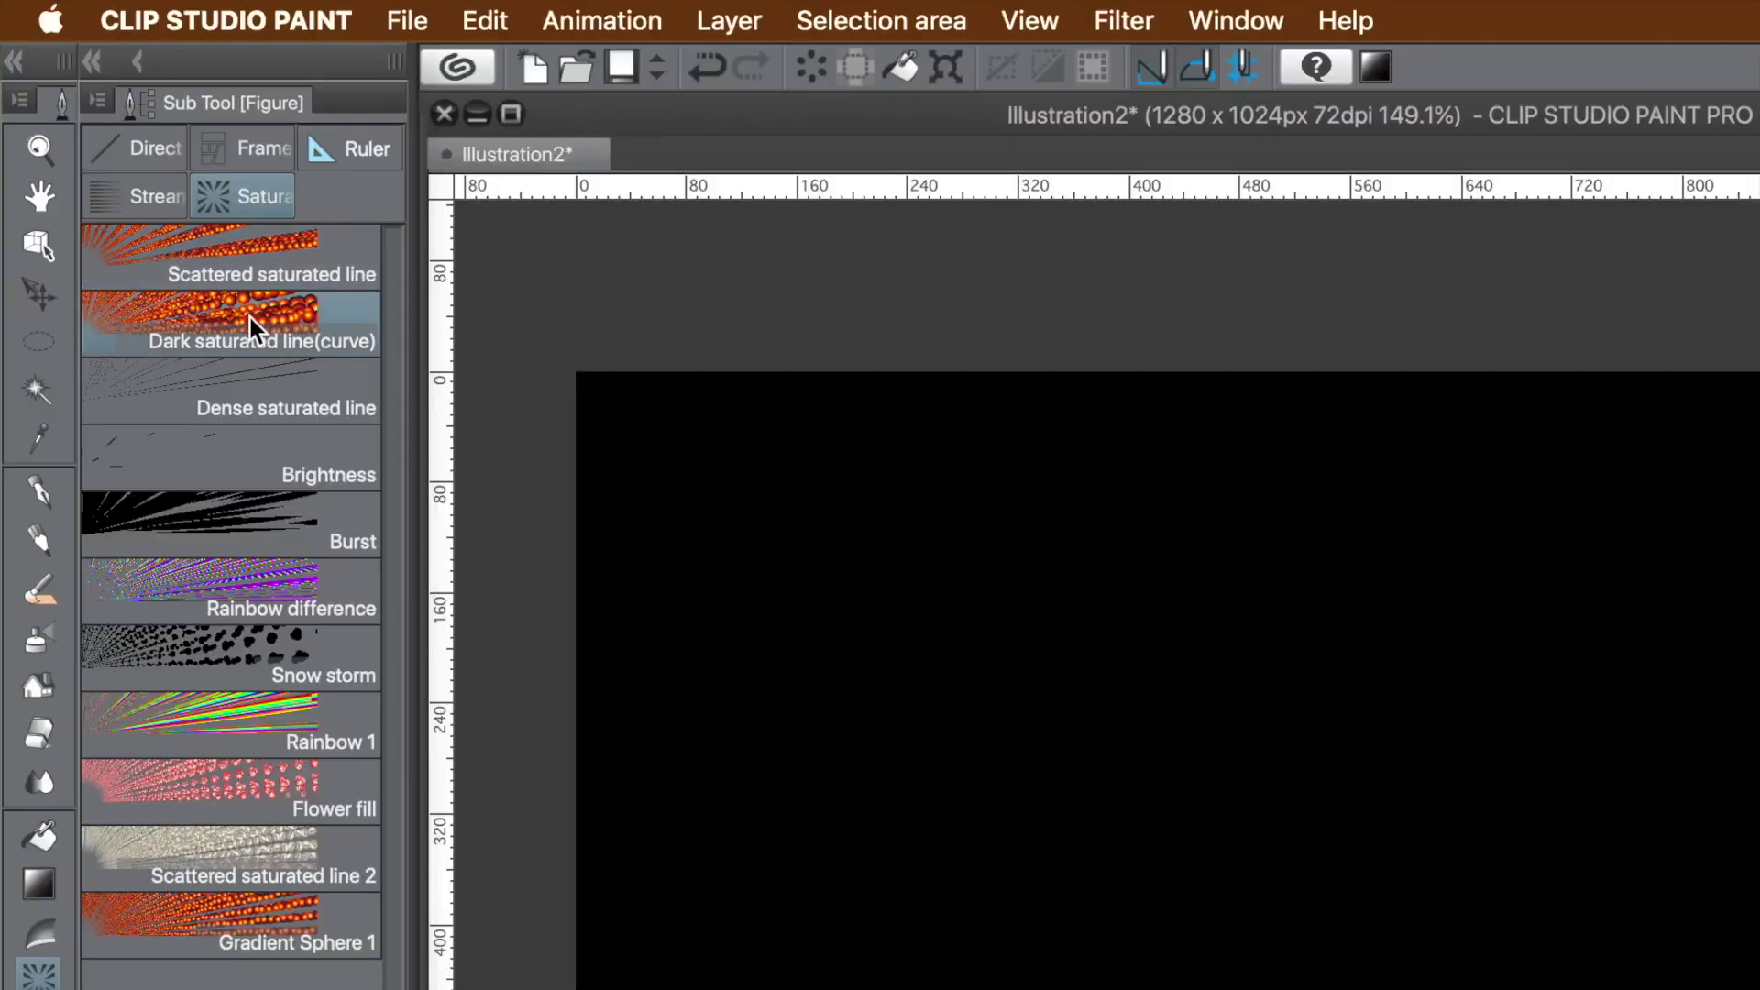
right_click(155, 190)
left_click(408, 575)
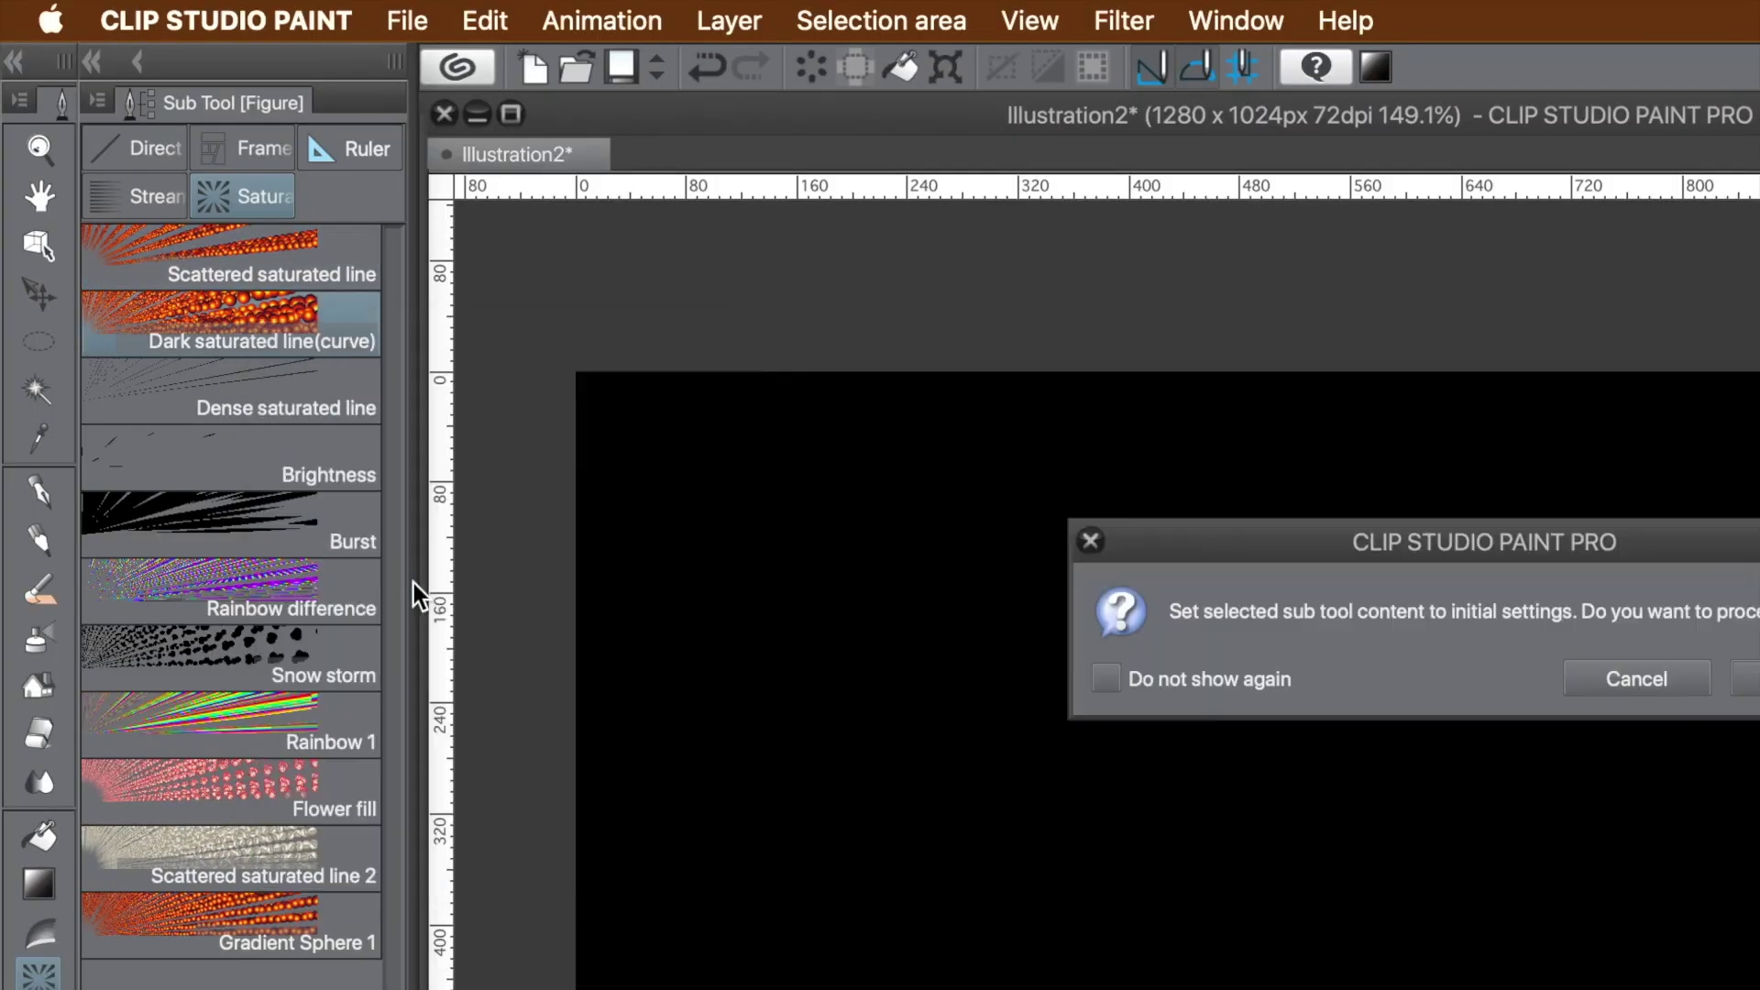
left_click(1746, 679)
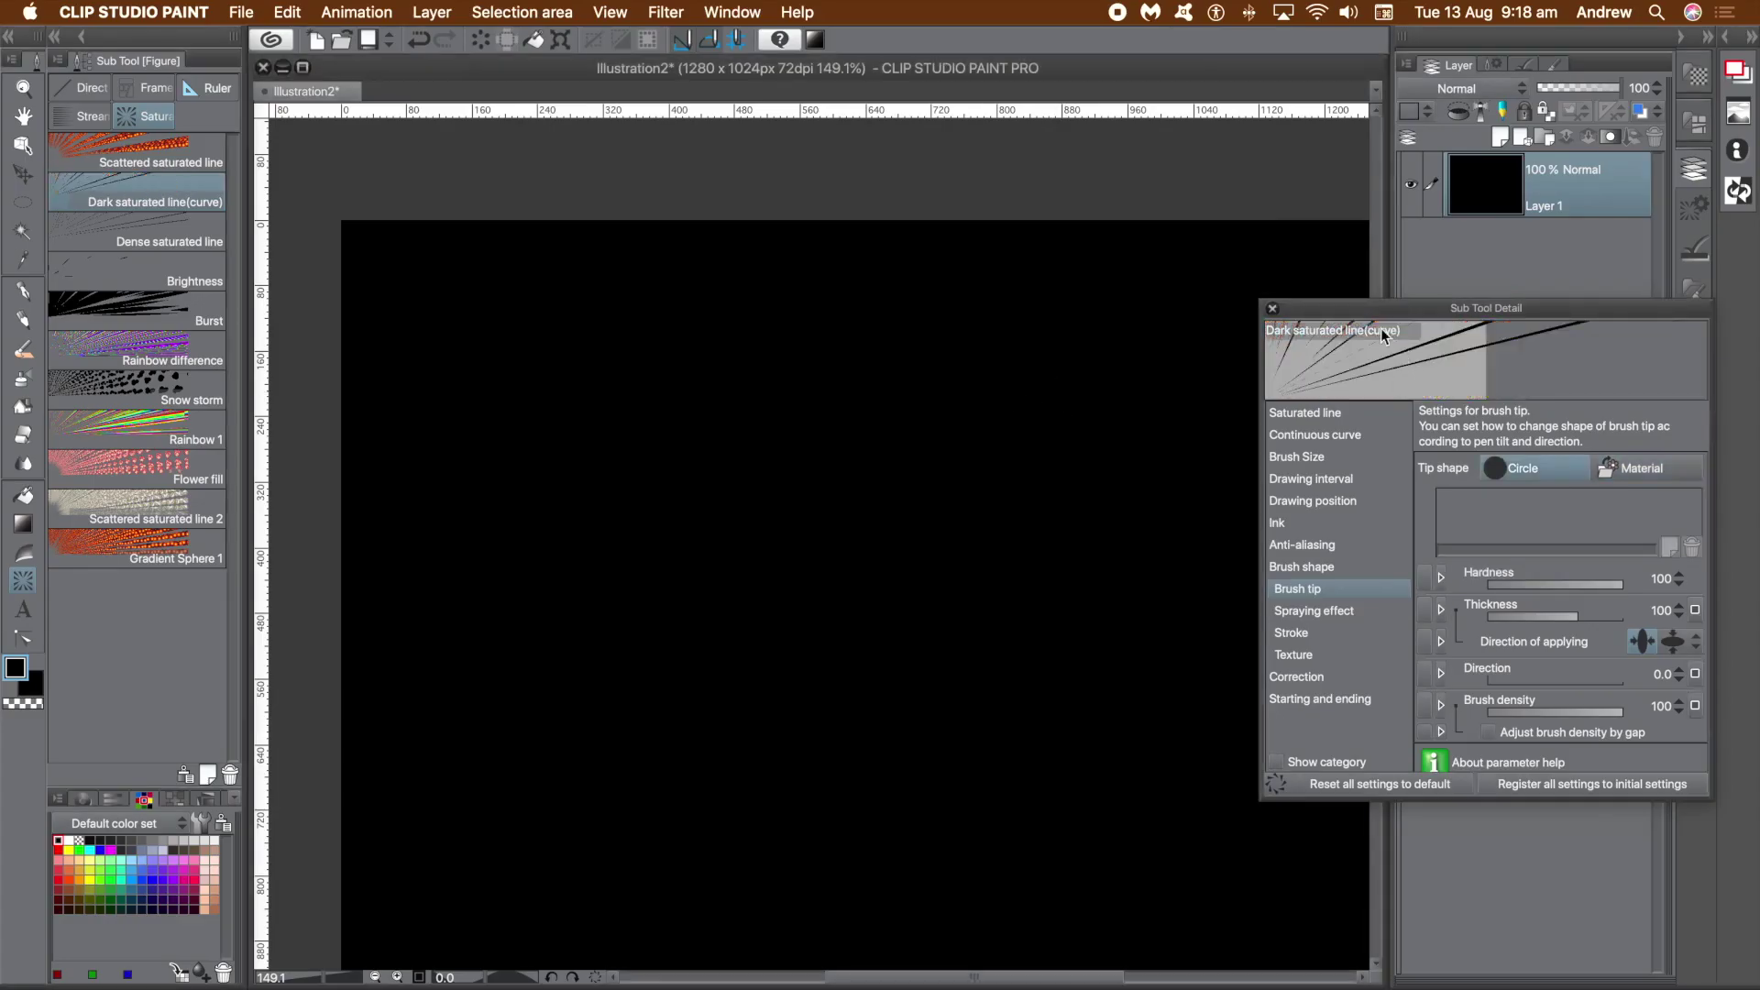
- Set the destination layer to 'Always create saturated line layer', keeping the spline curve type
left_click_drag(1406, 307, 1174, 293)
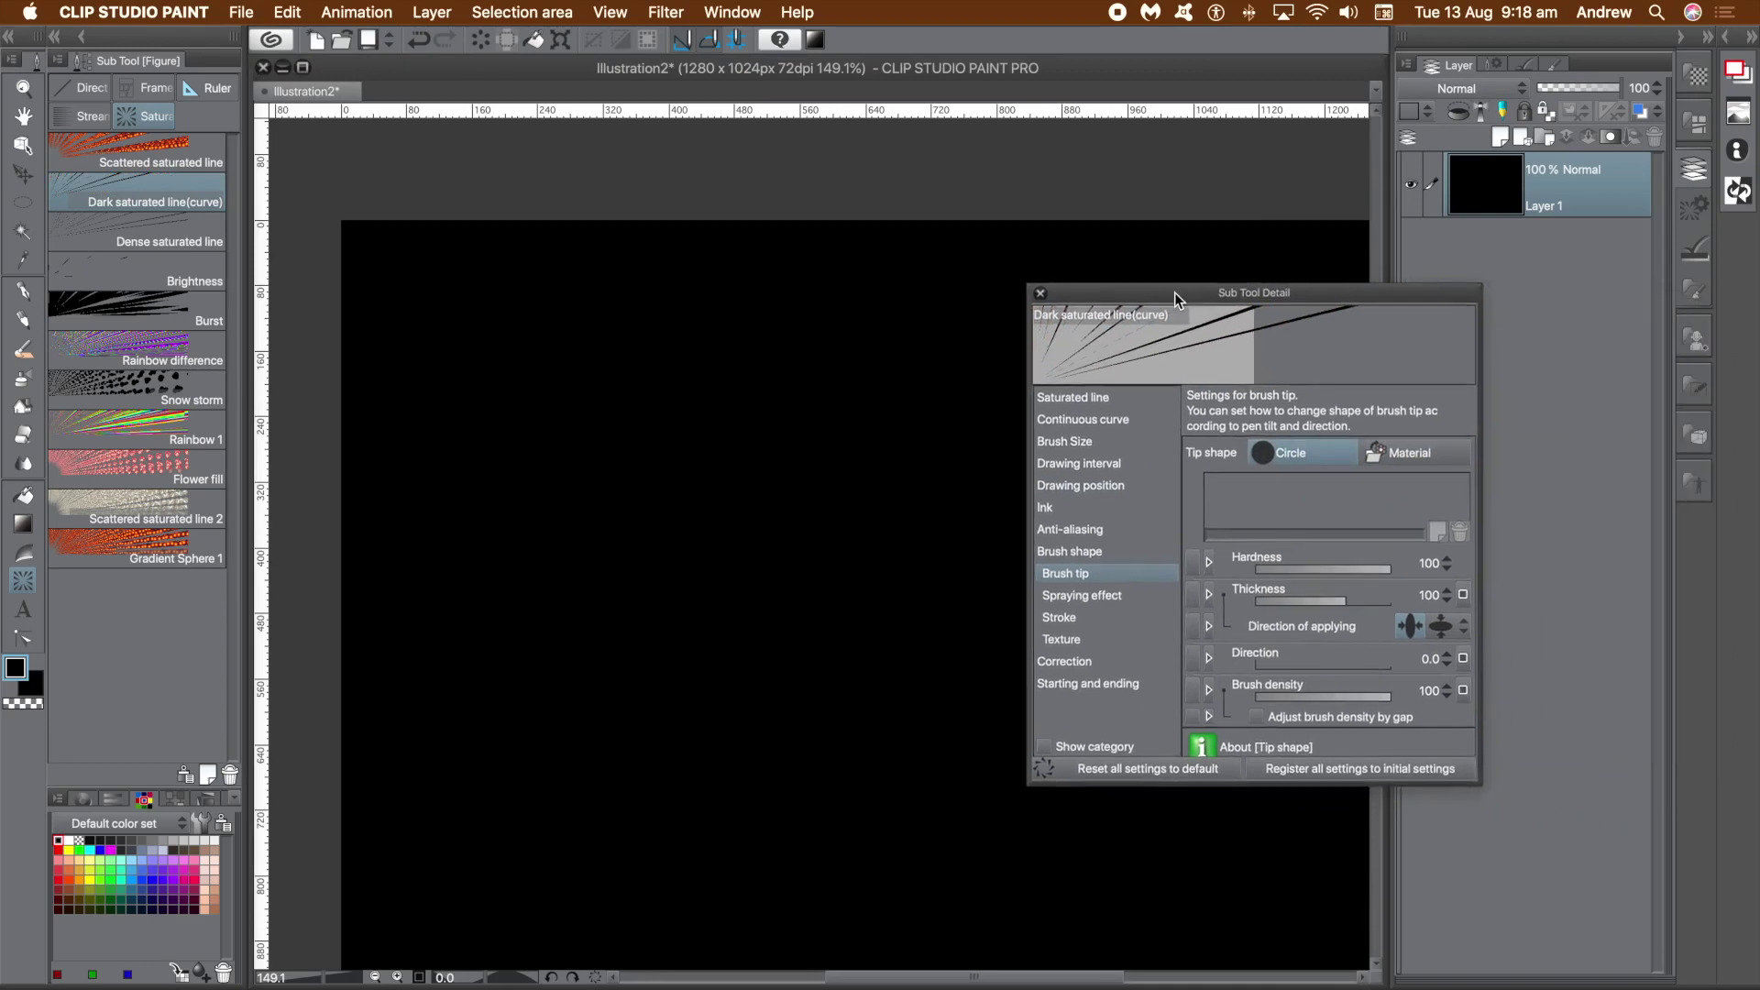
left_click(1098, 400)
left_click(1408, 454)
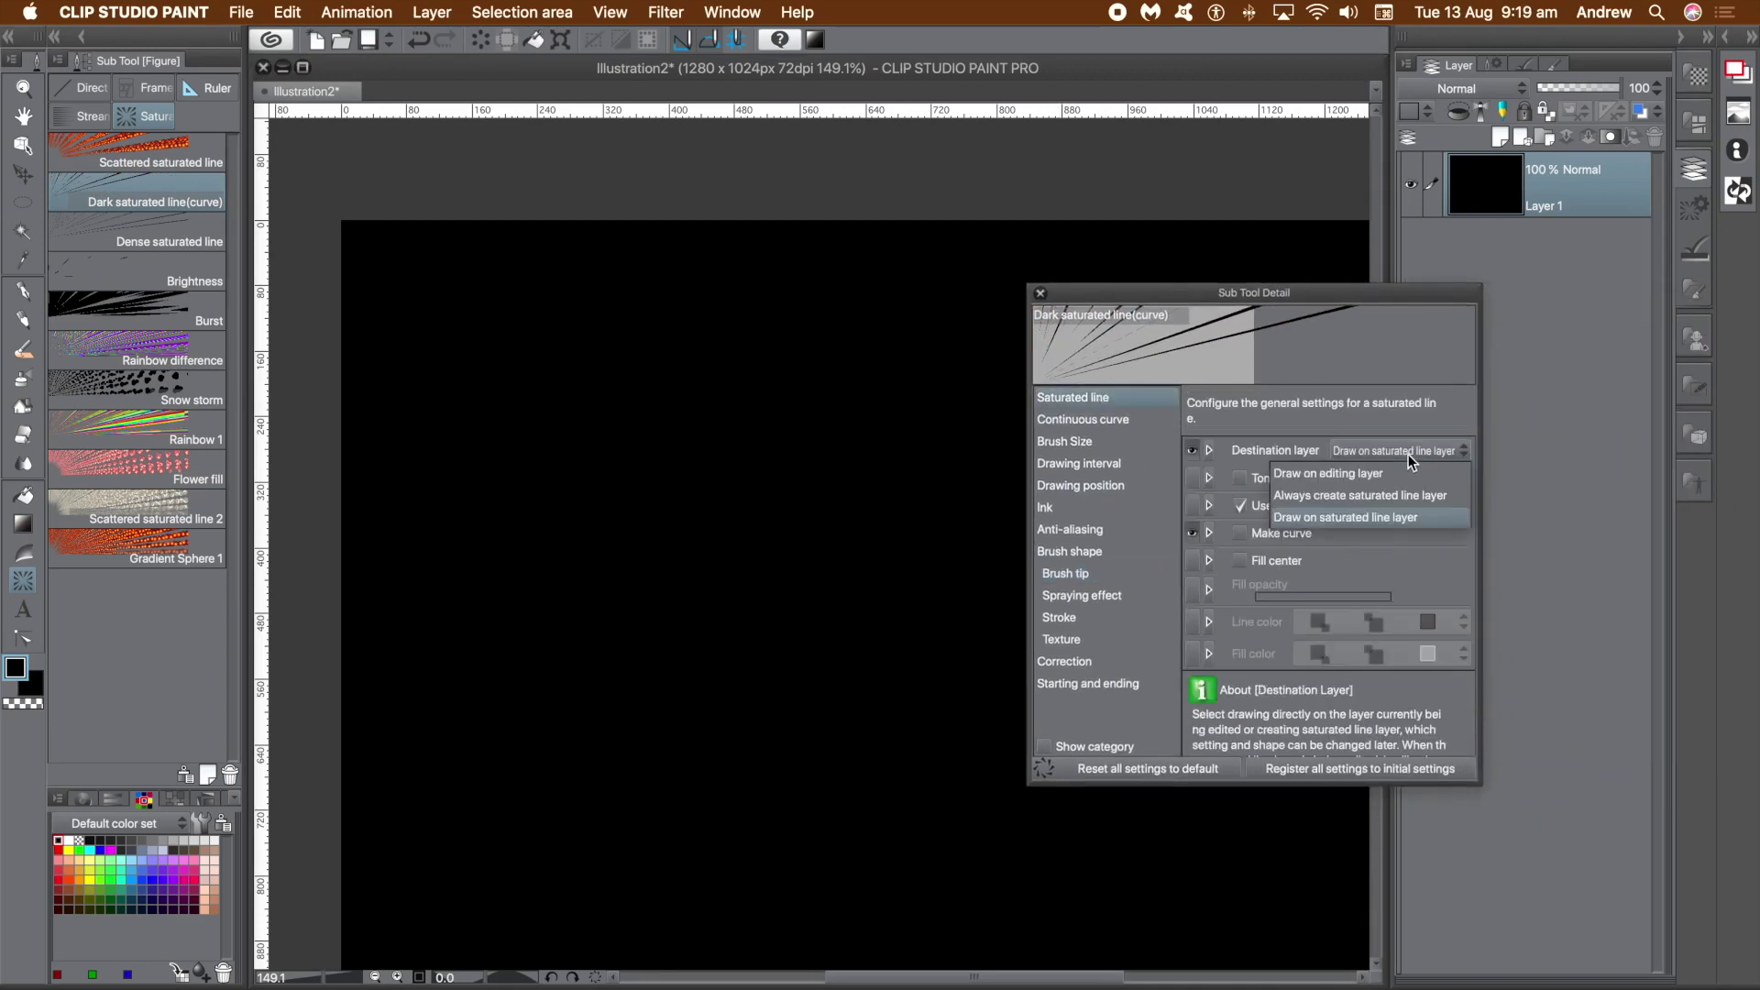
left_click(1366, 495)
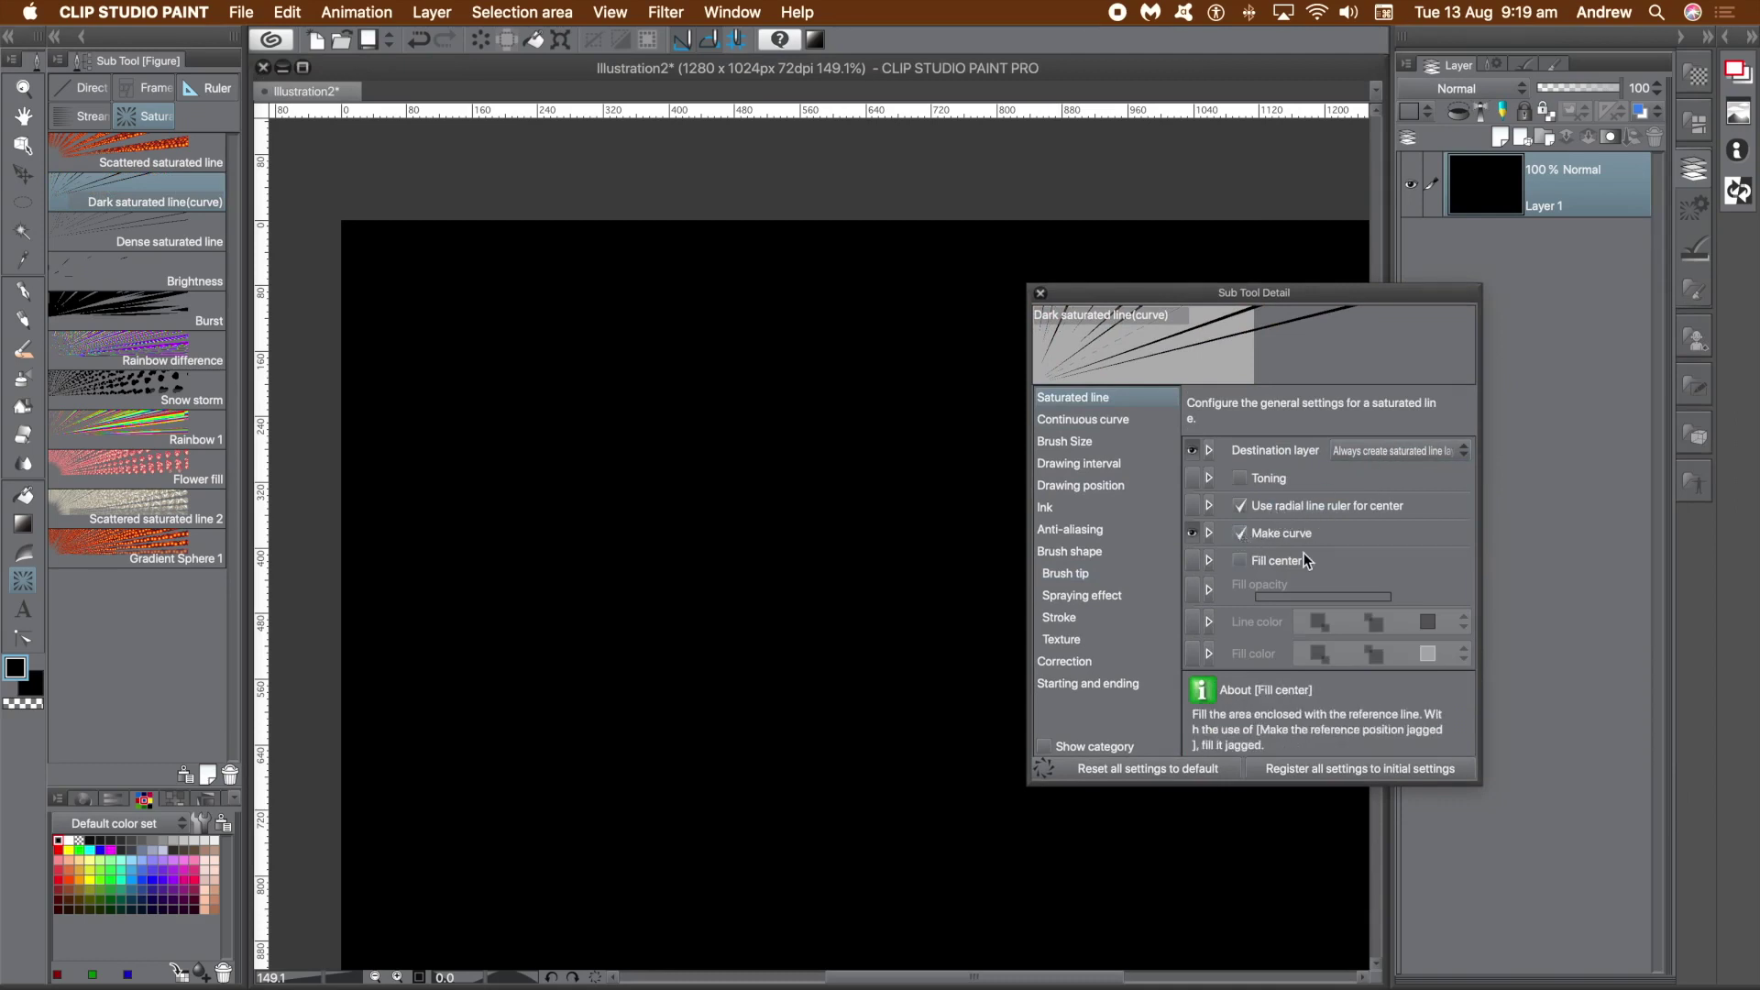
left_click(1118, 421)
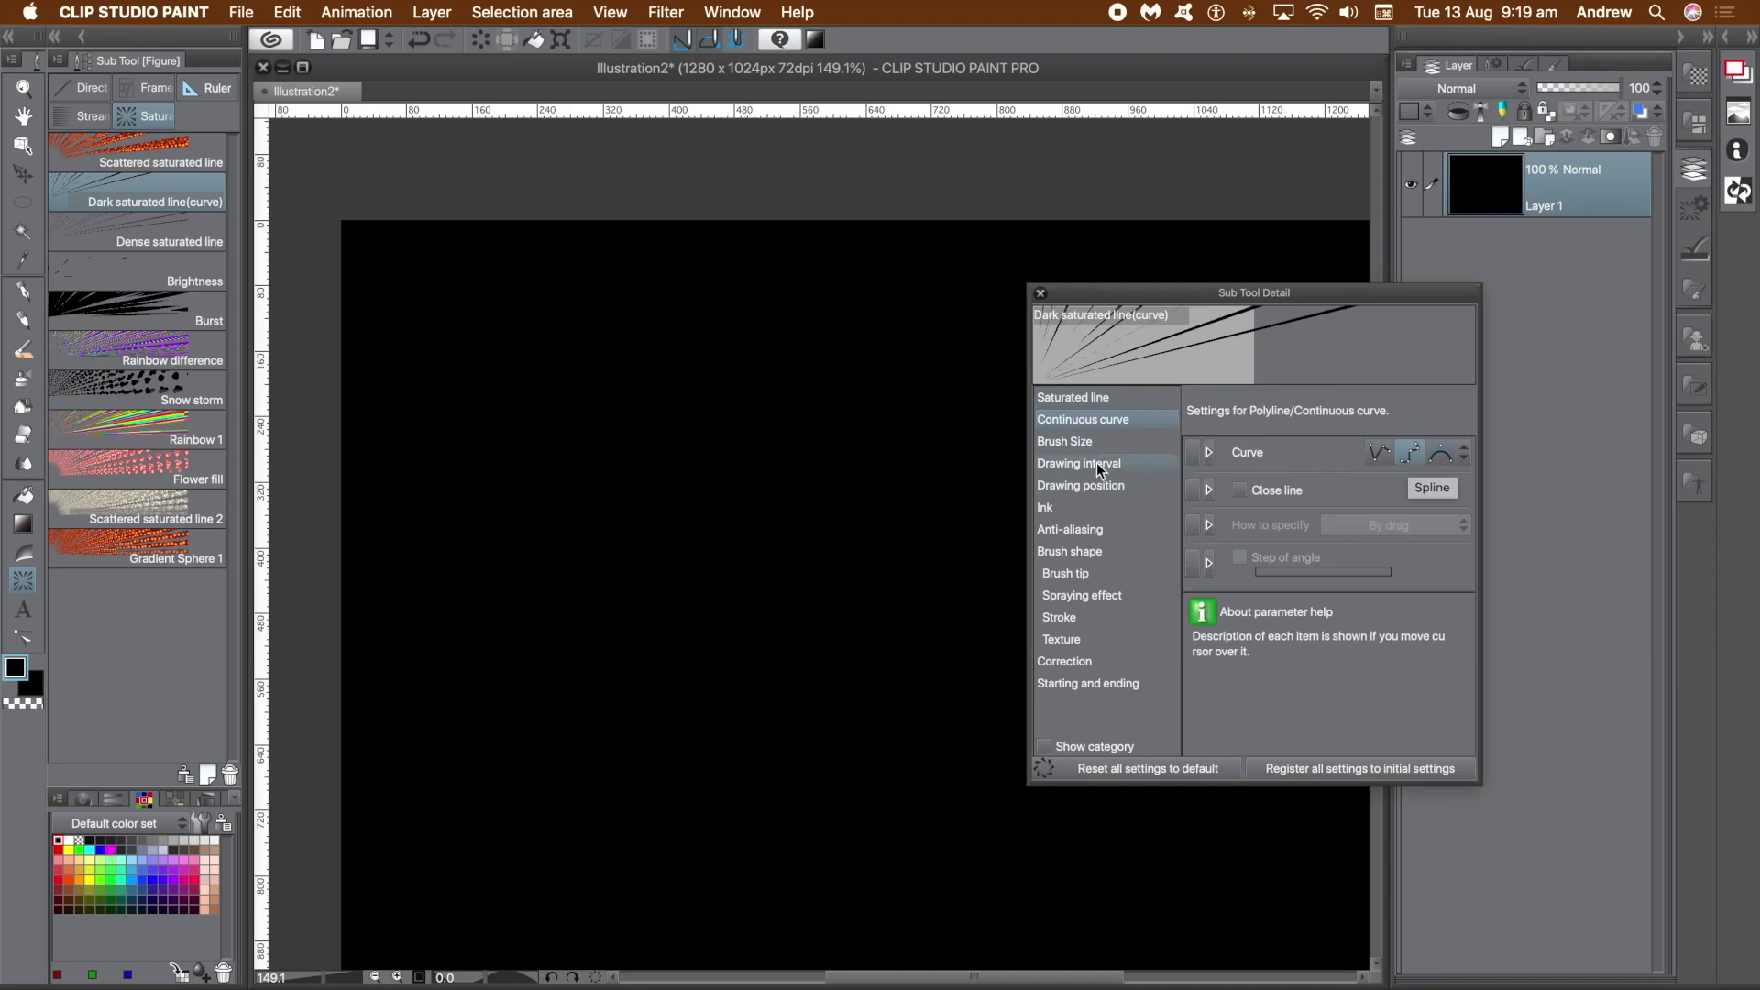
left_click(1464, 460)
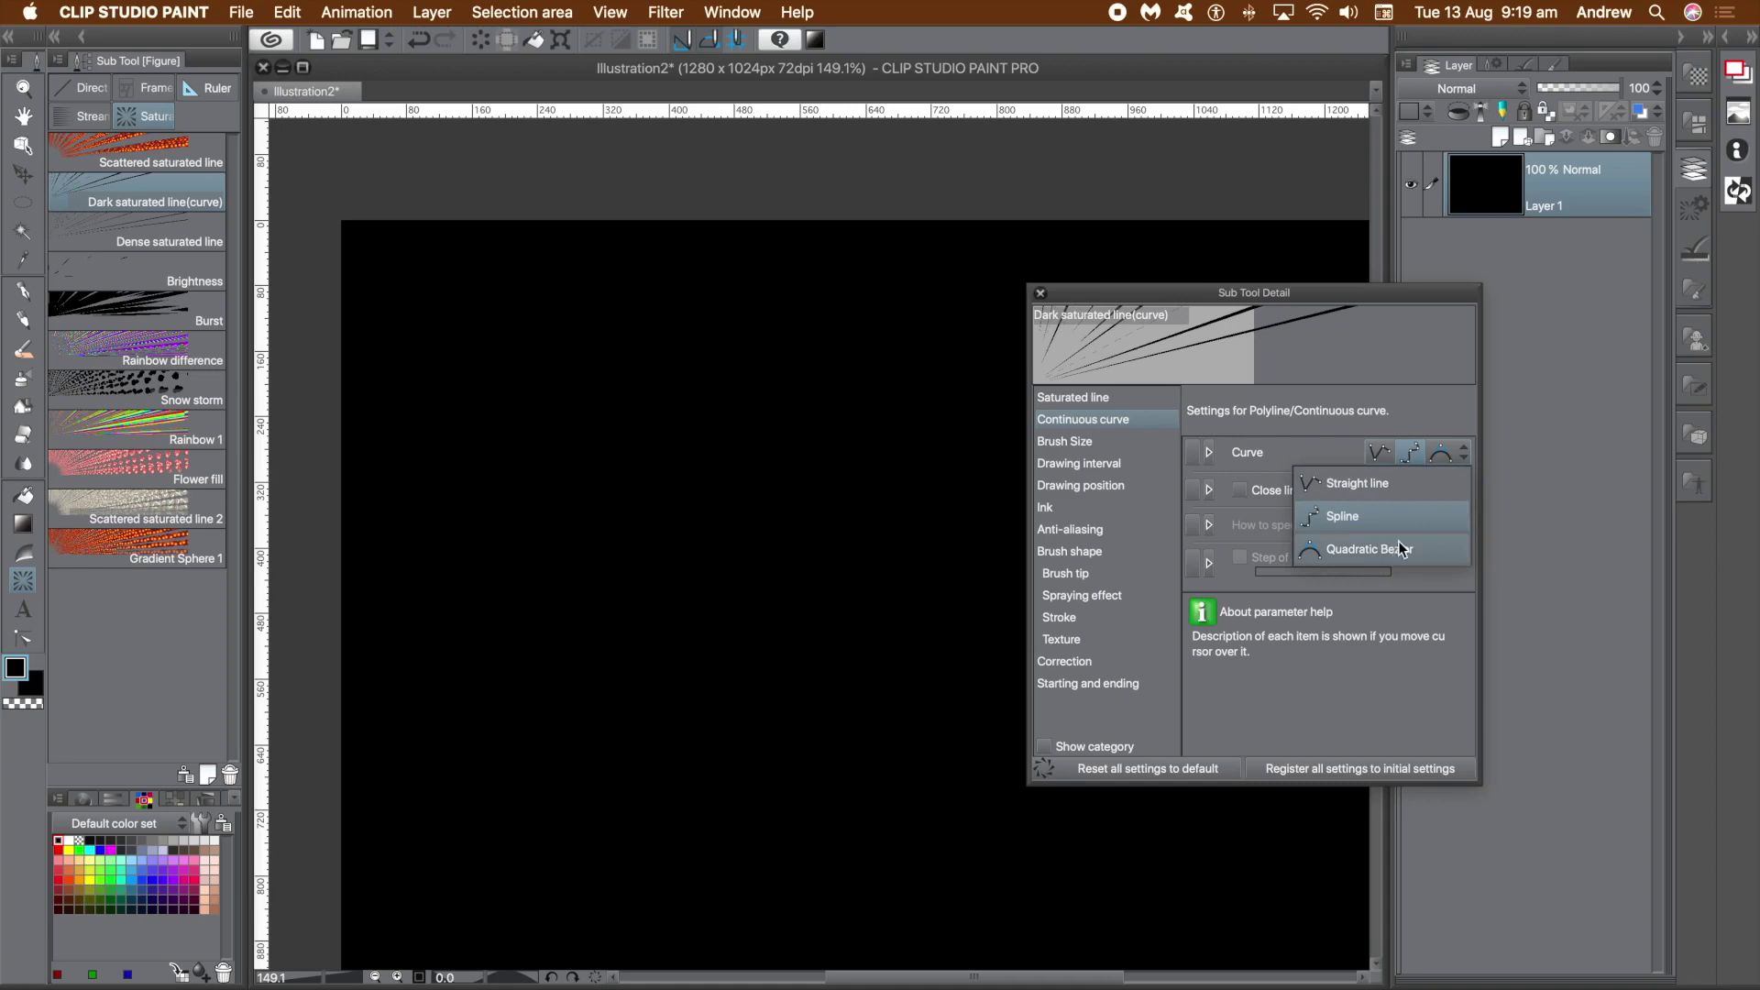
left_click(1428, 379)
- Set brush size to about 38.2 and the line gap distance to 1.7
left_click(1076, 441)
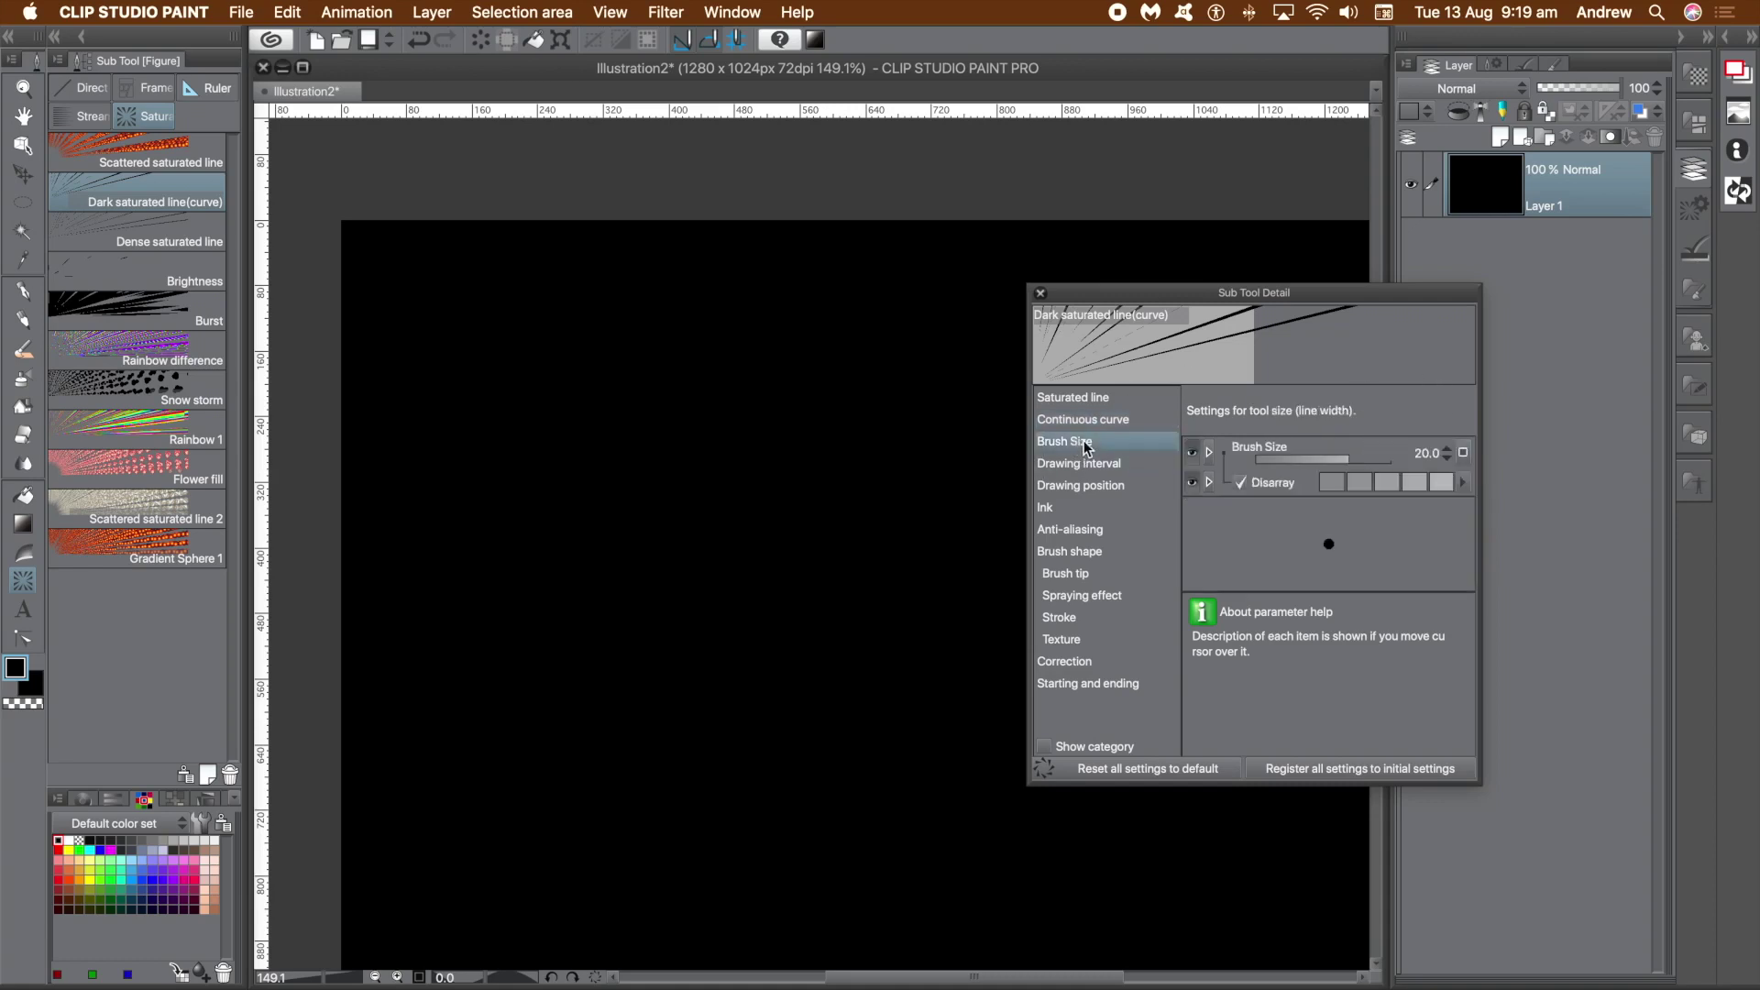
left_click_drag(1336, 461, 1362, 460)
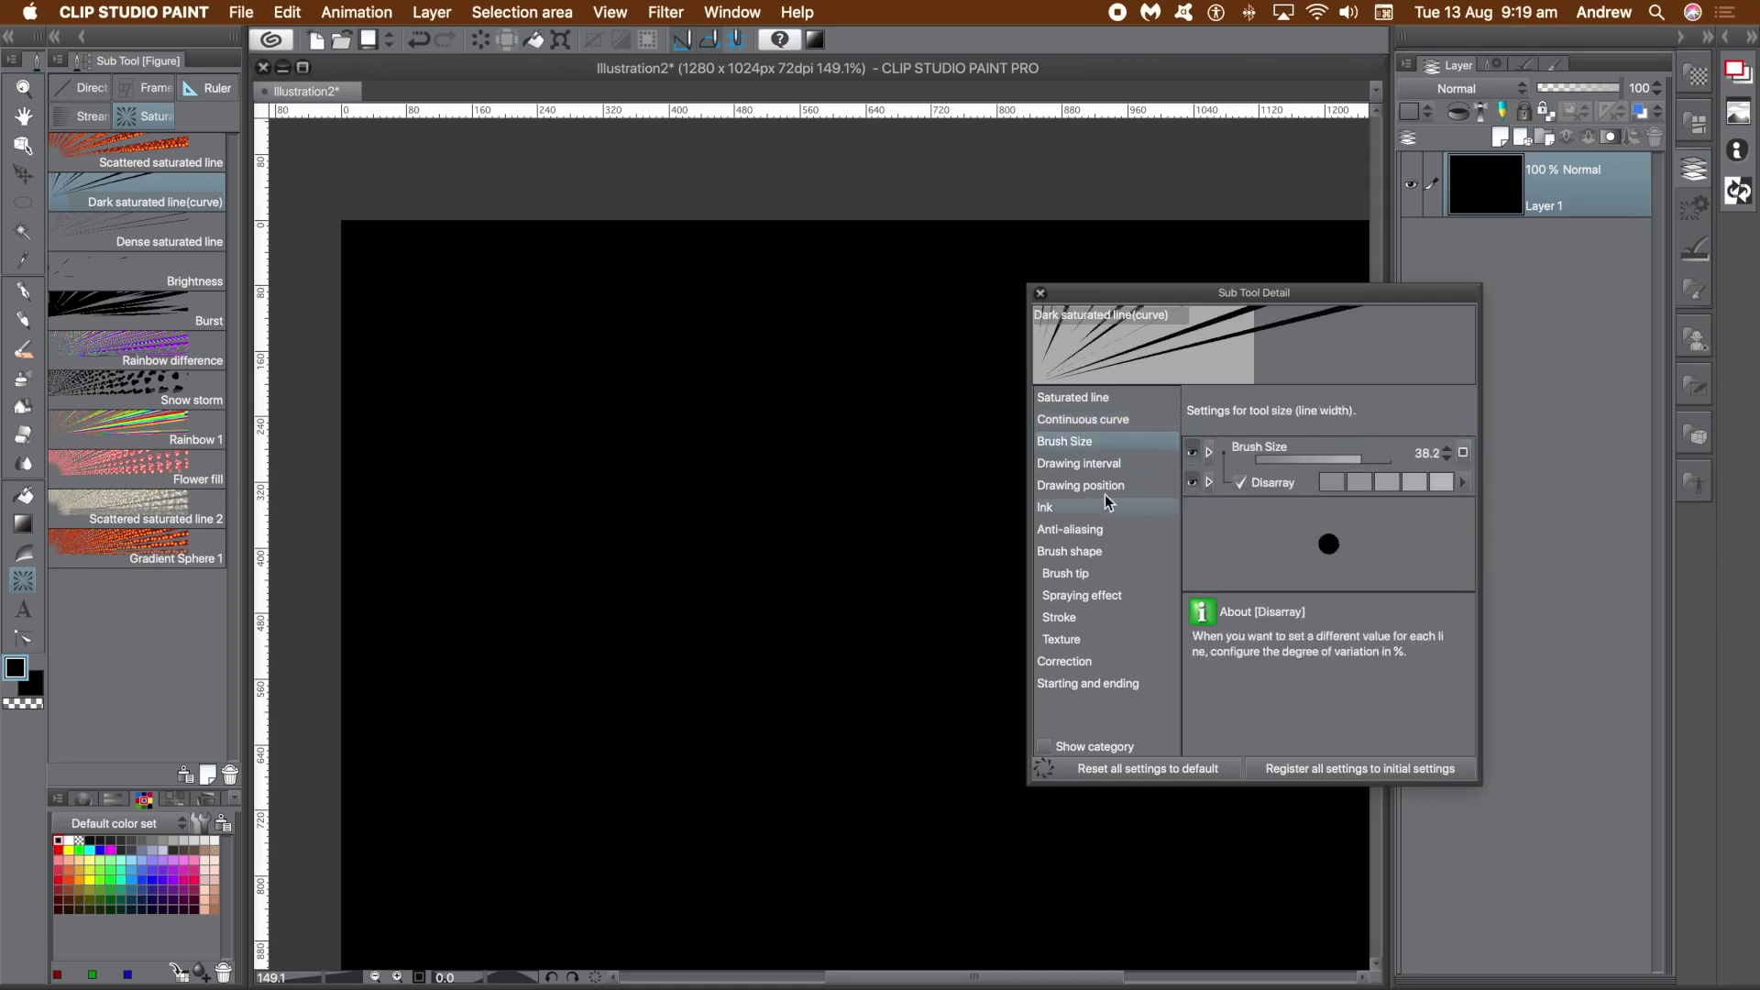
left_click(1092, 465)
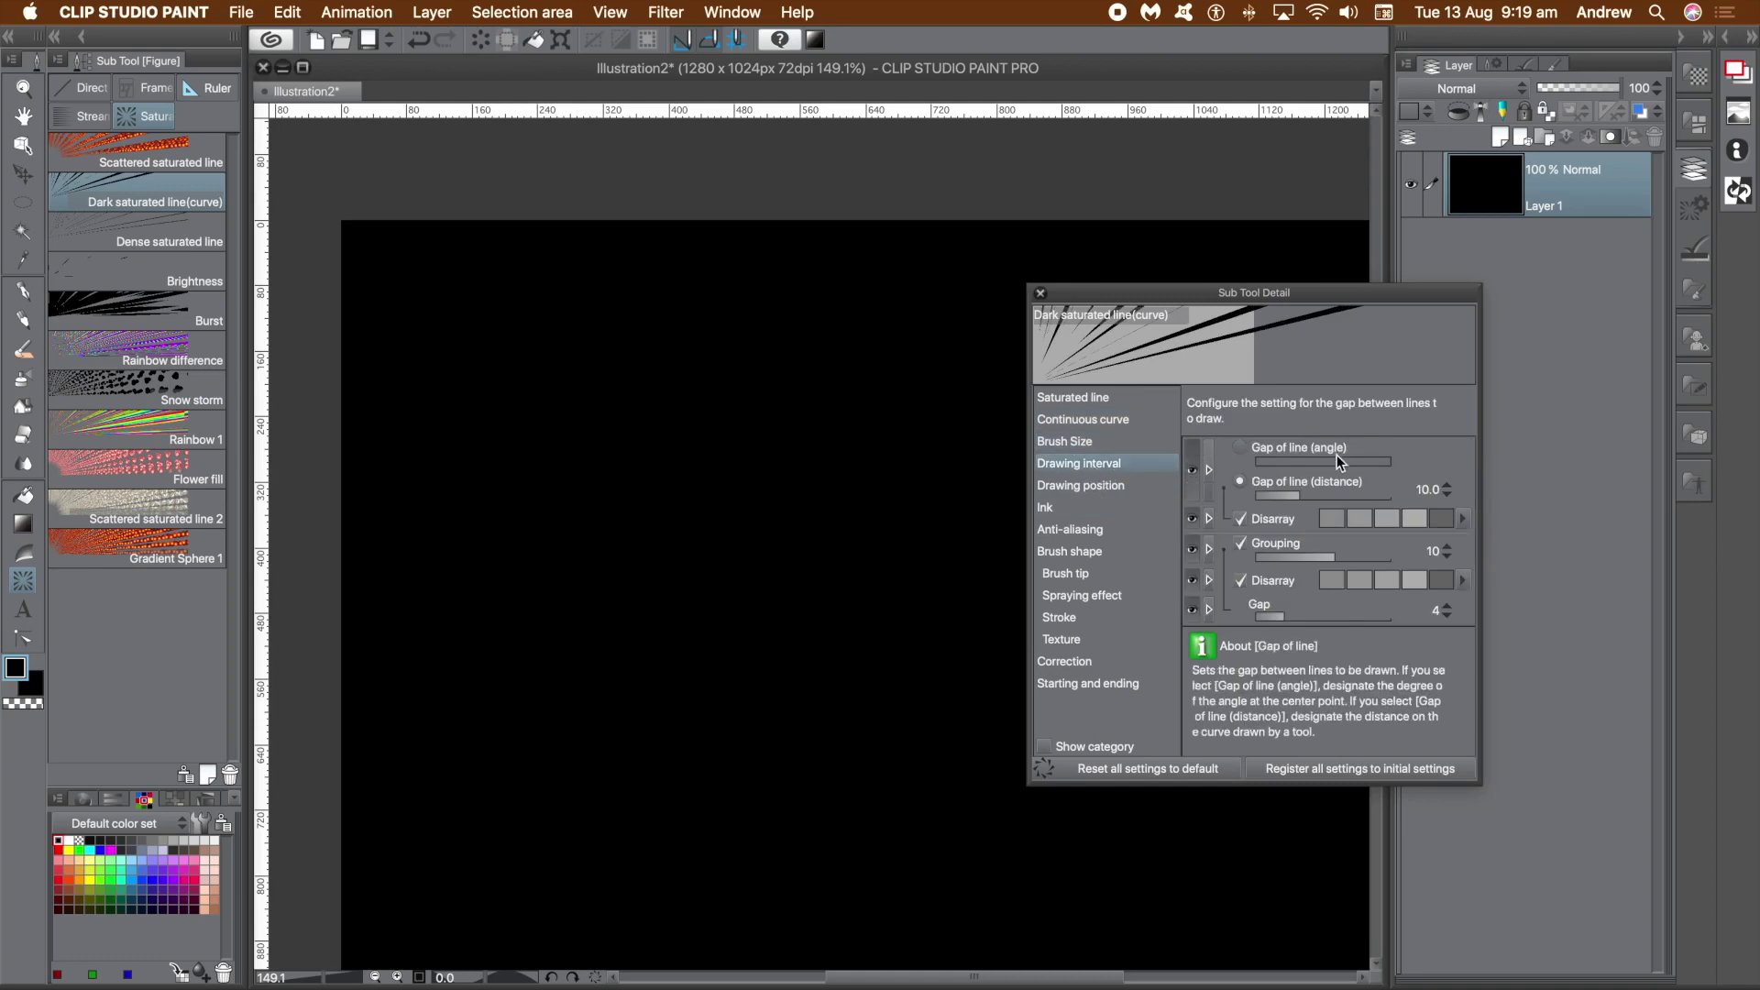
left_click_drag(1273, 497, 1268, 497)
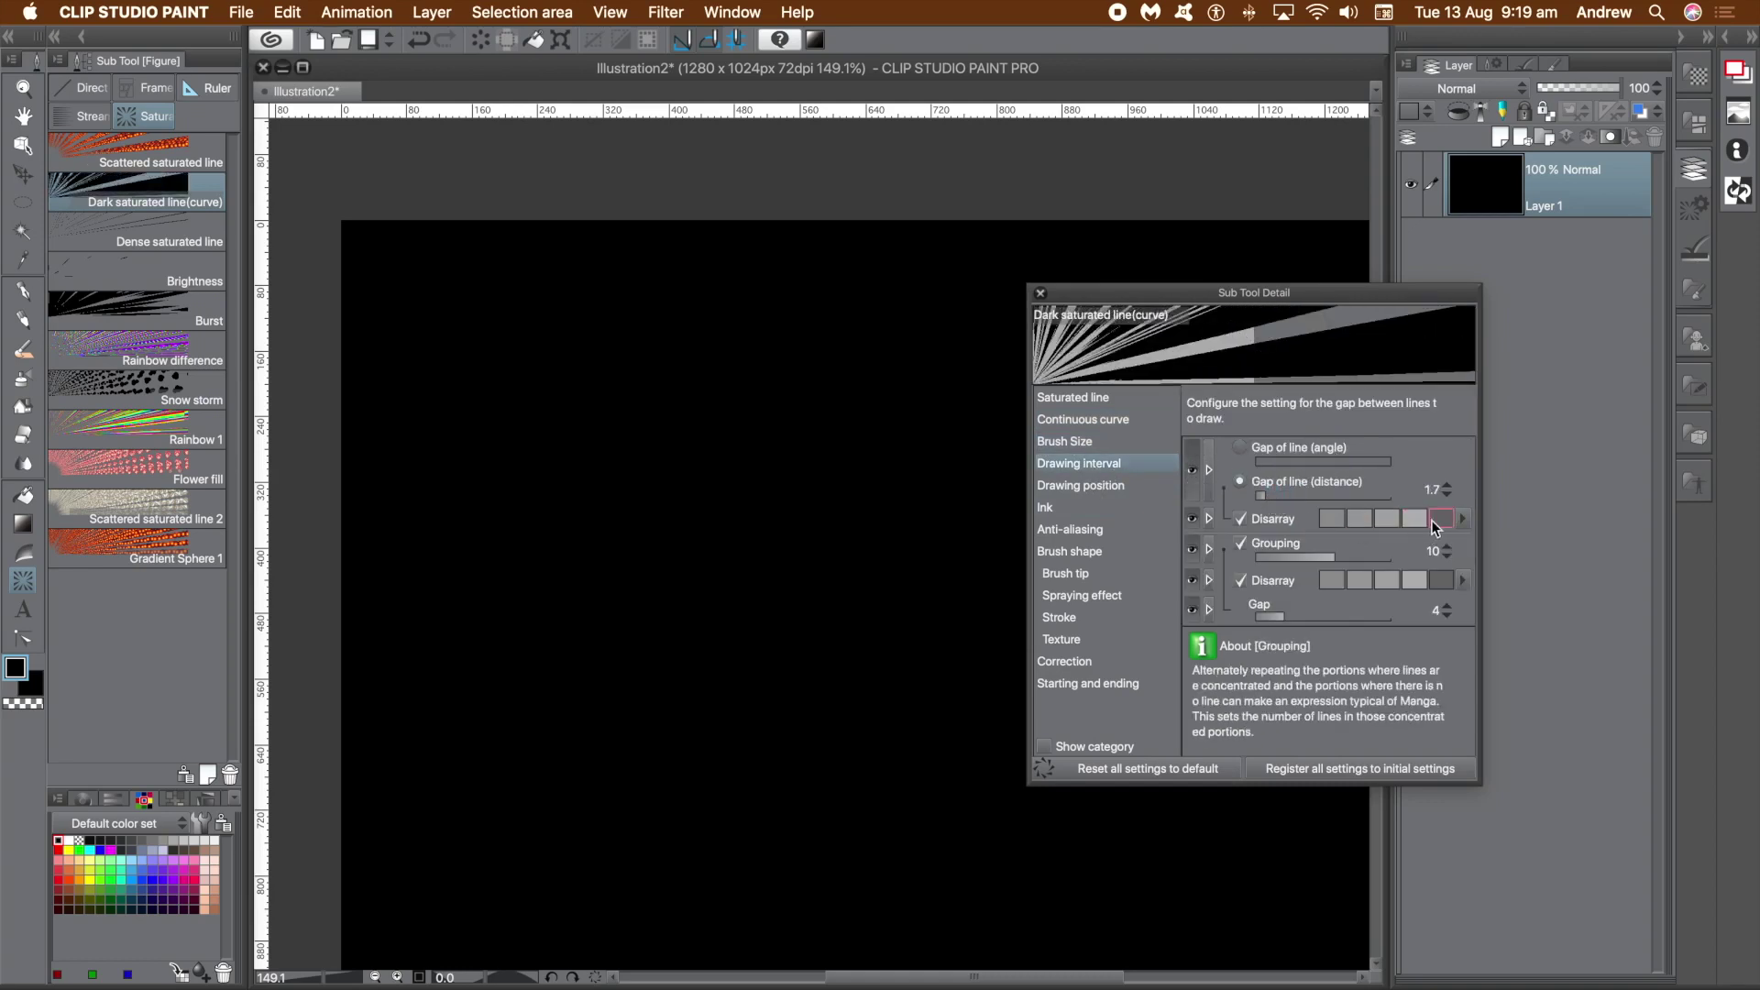
- Set anti-aliasing to its strongest level after reviewing drawing position and ink settings
left_click(1074, 486)
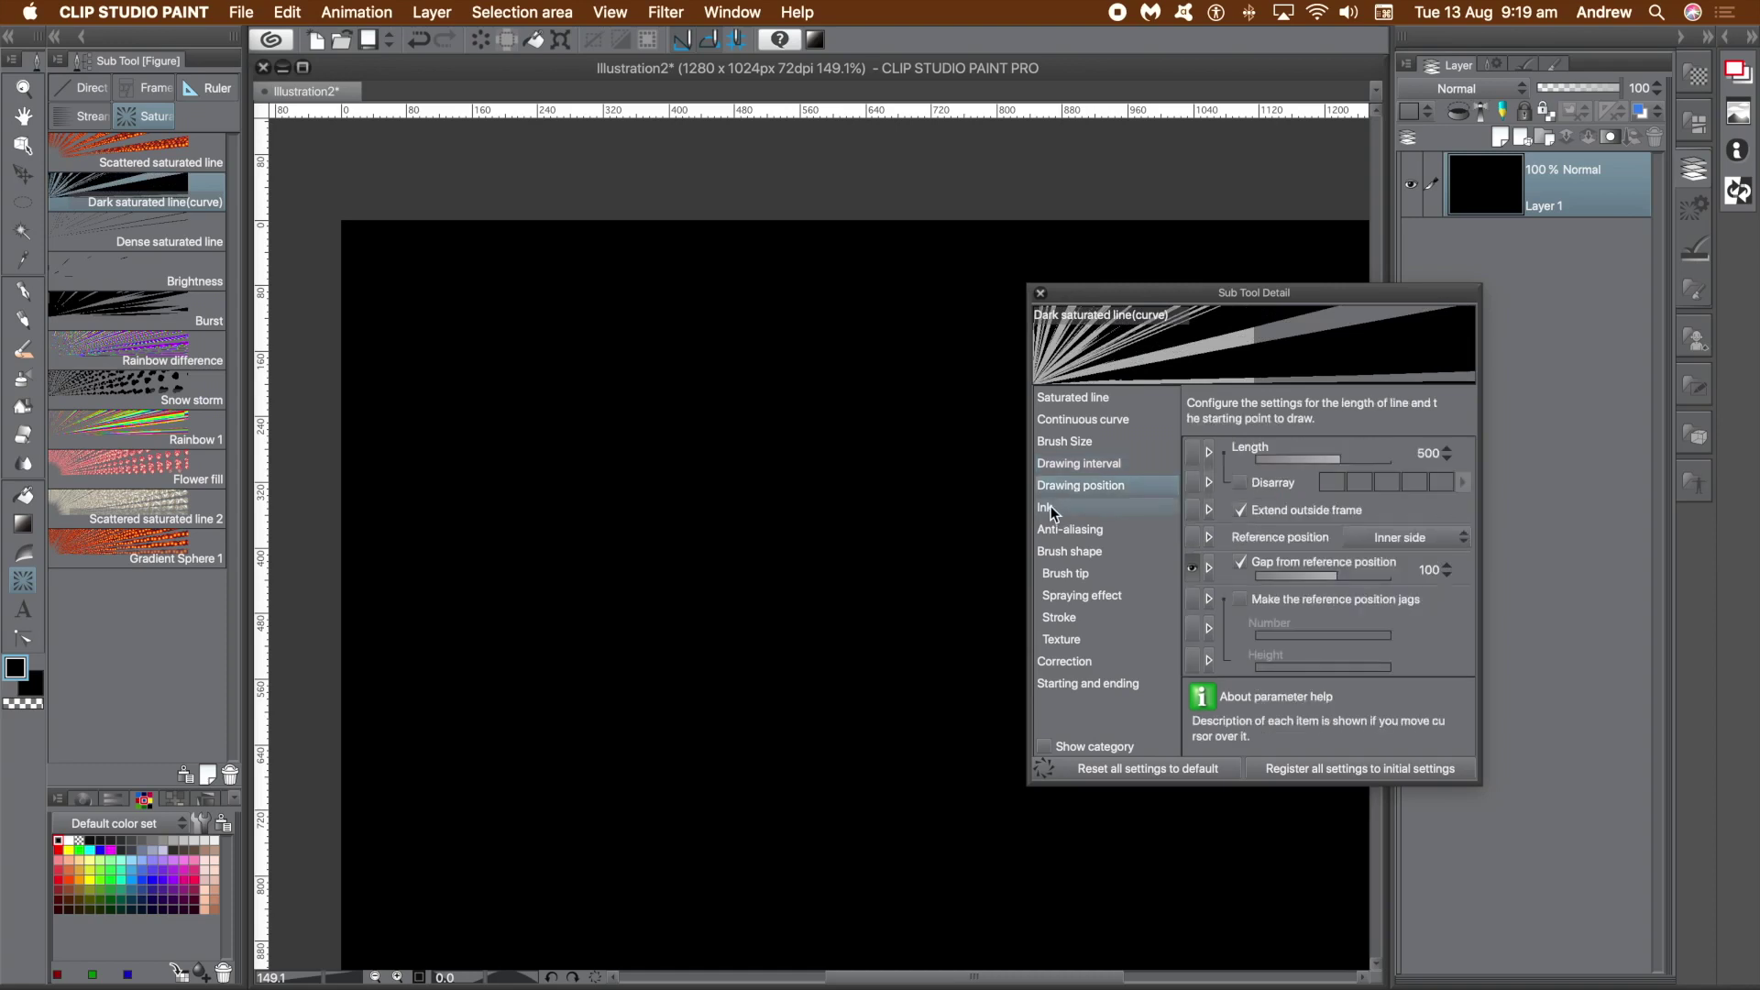
left_click(1053, 509)
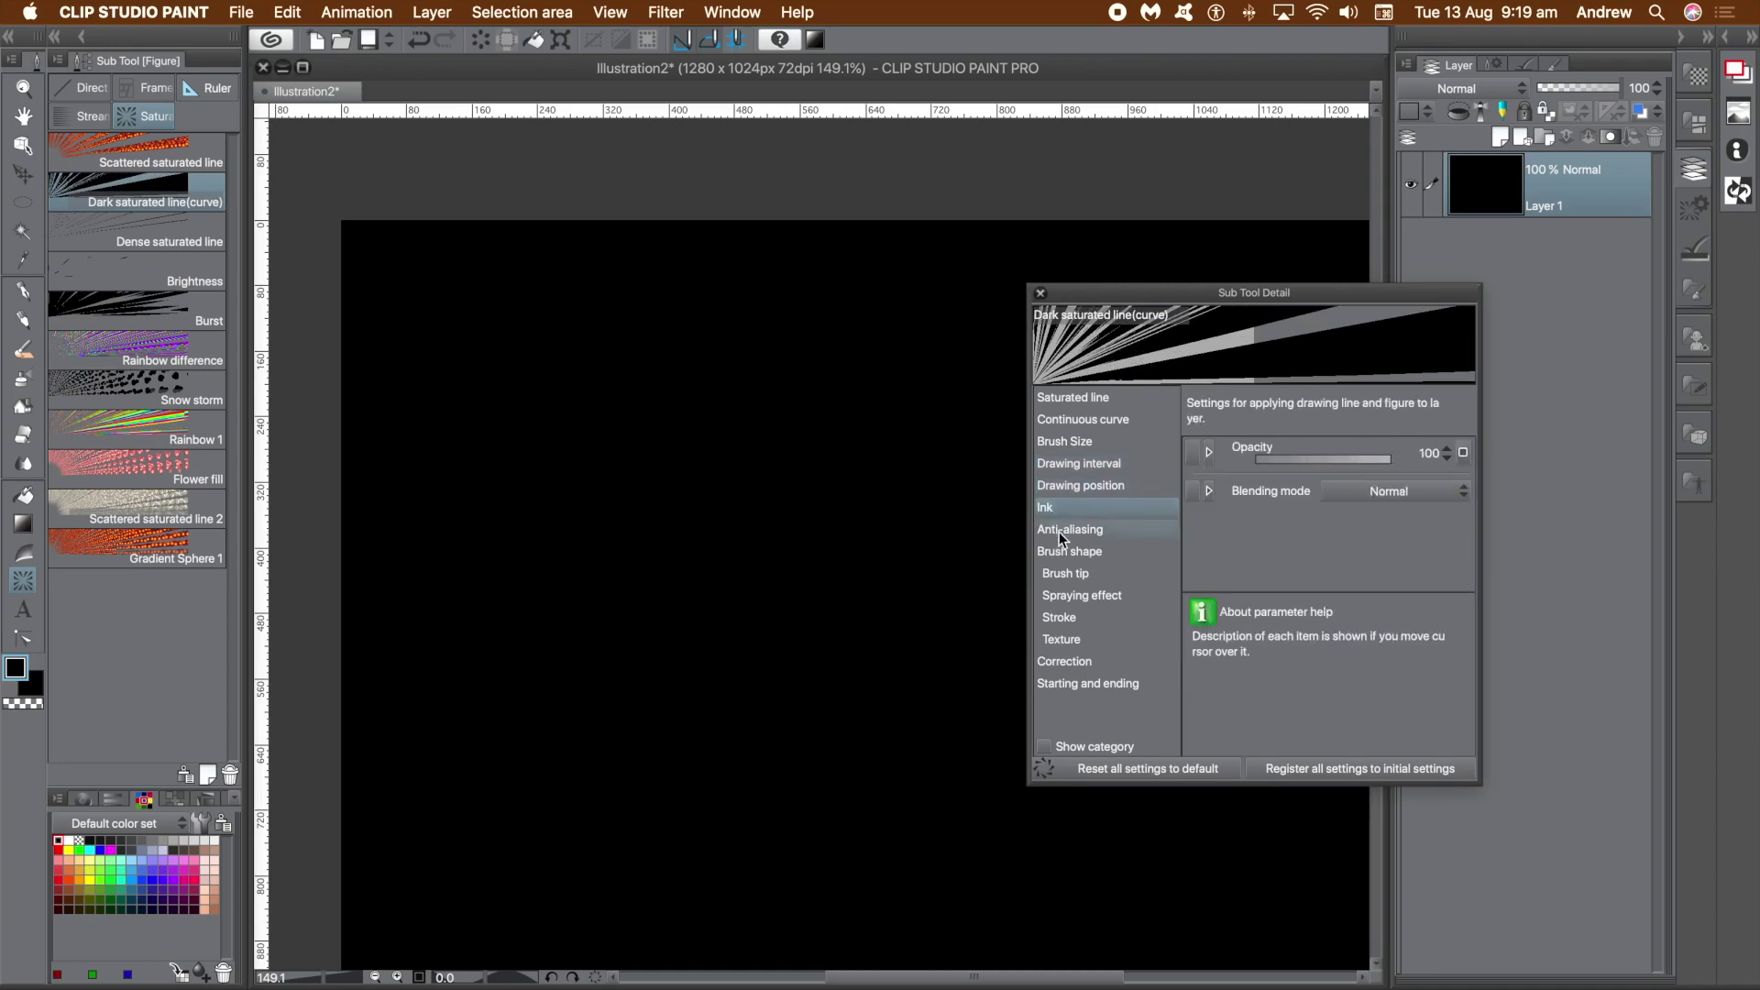
left_click(1069, 530)
left_click(1440, 453)
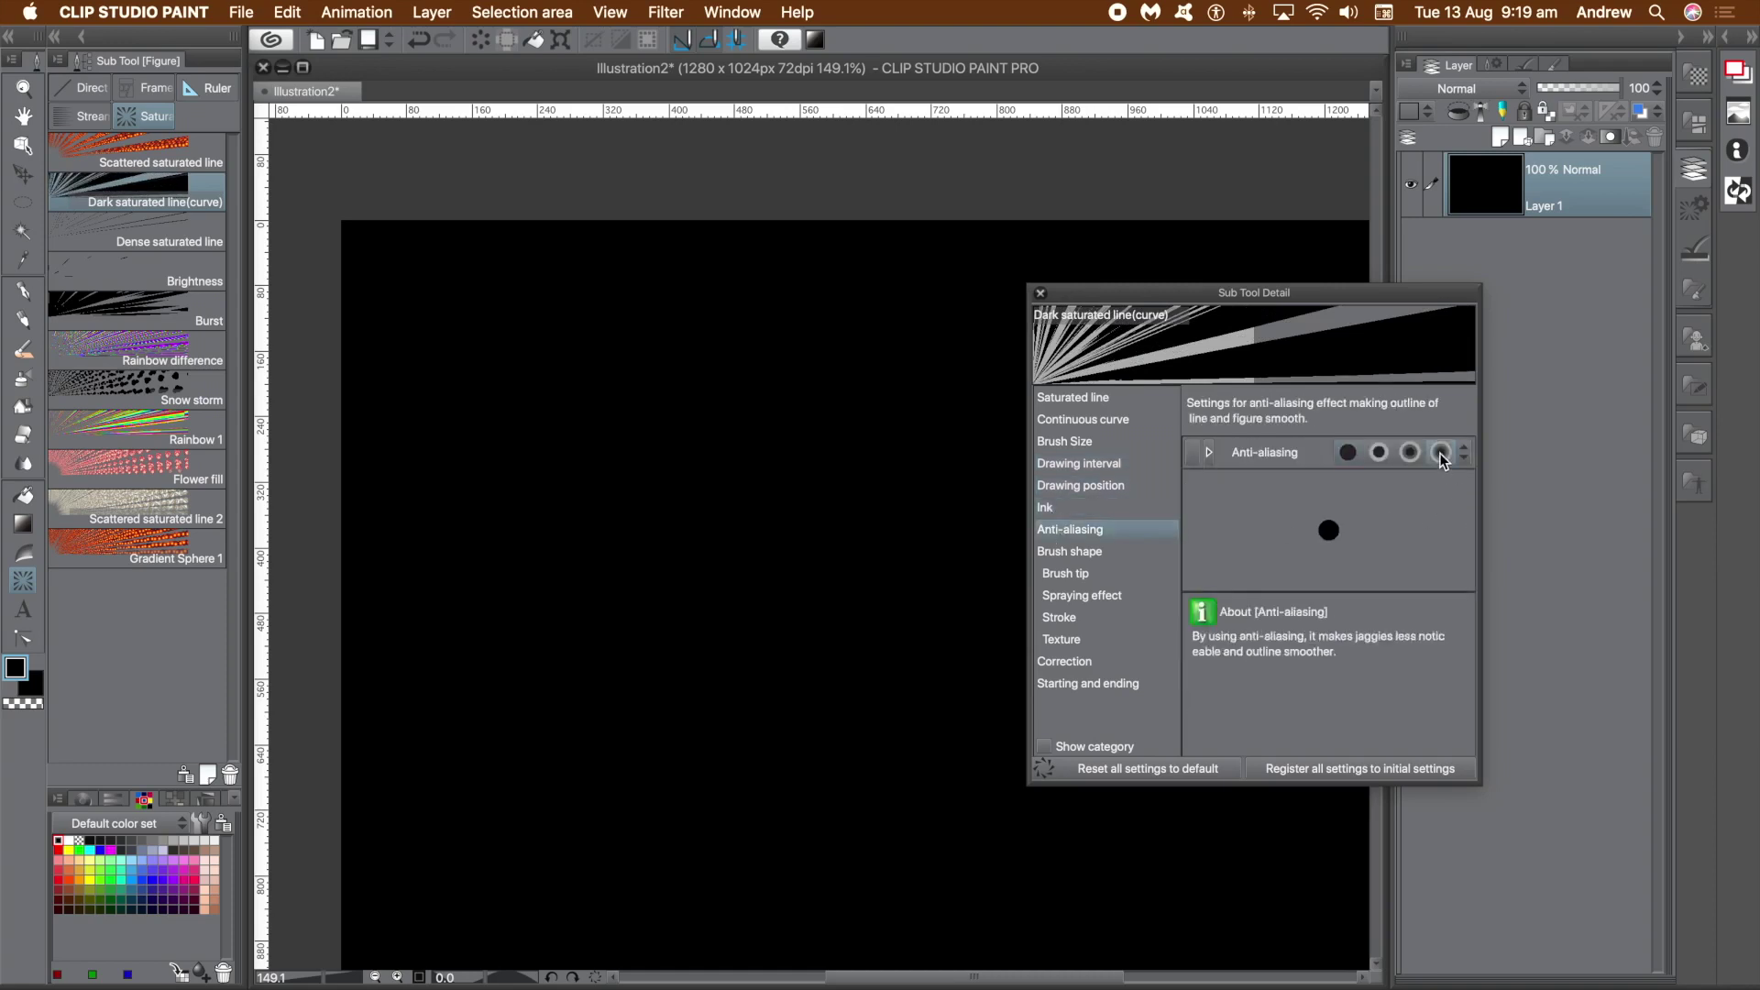
left_click(1065, 553)
left_click(1065, 573)
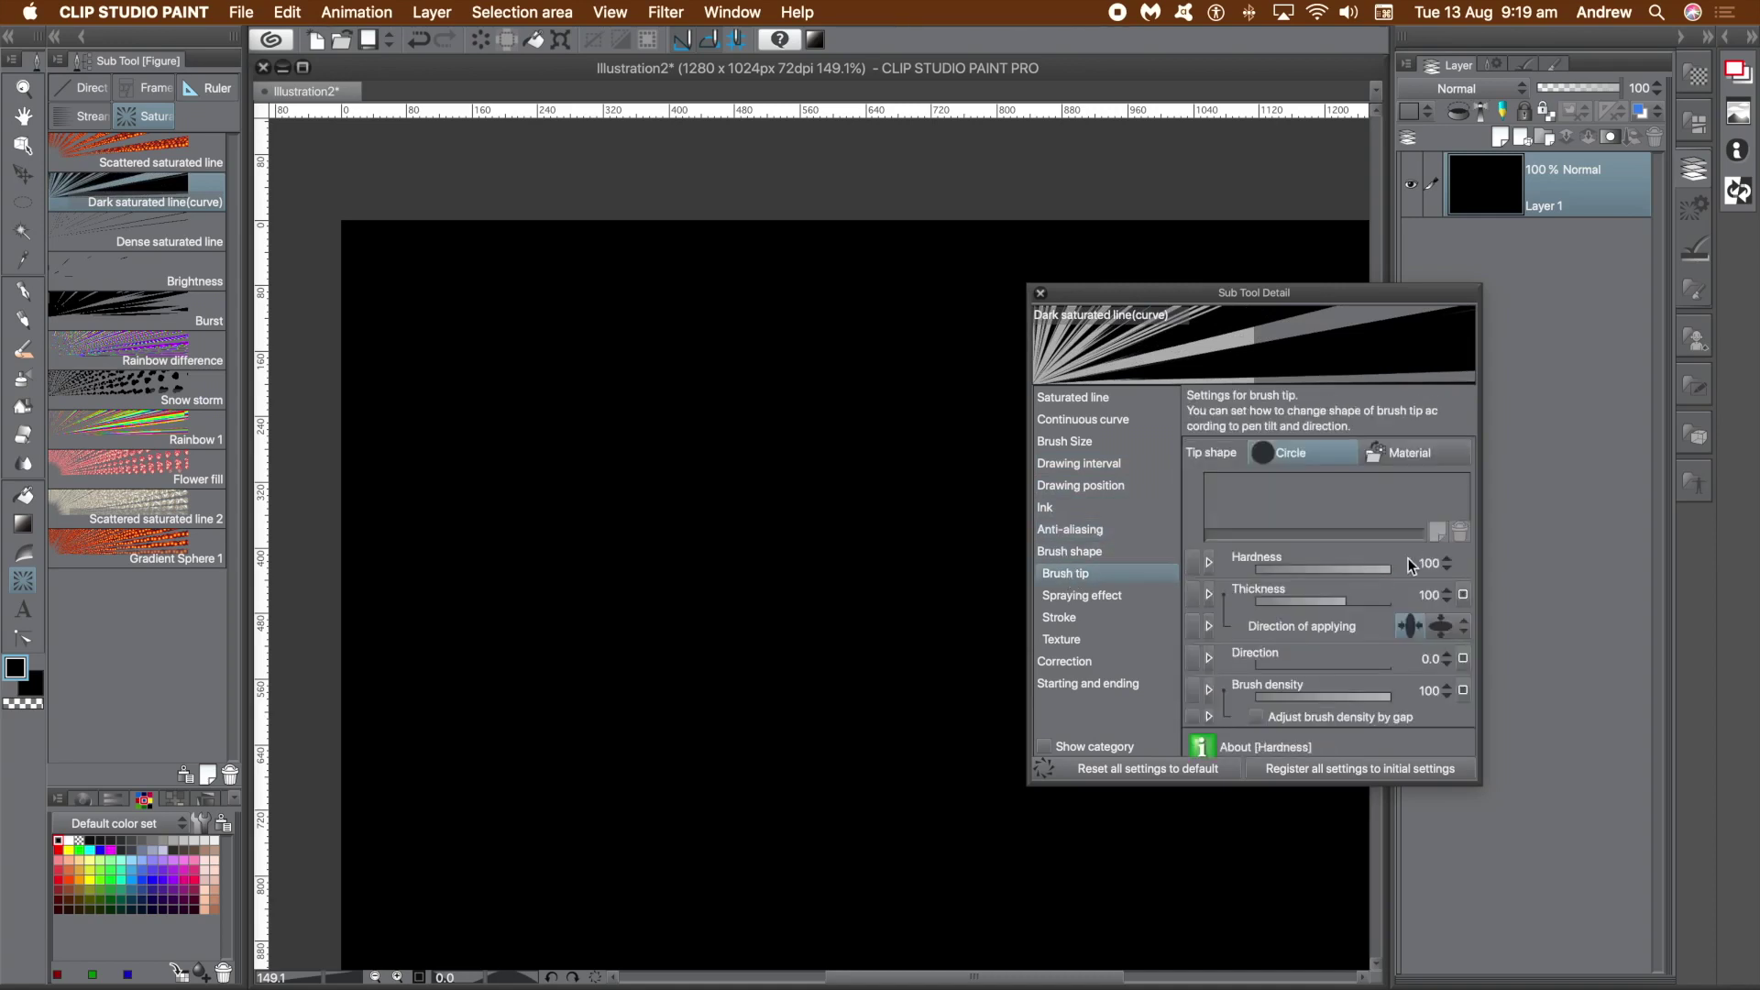
- Change the tip shape to material and pick the copper Gradient Sphere tip
left_click(1395, 455)
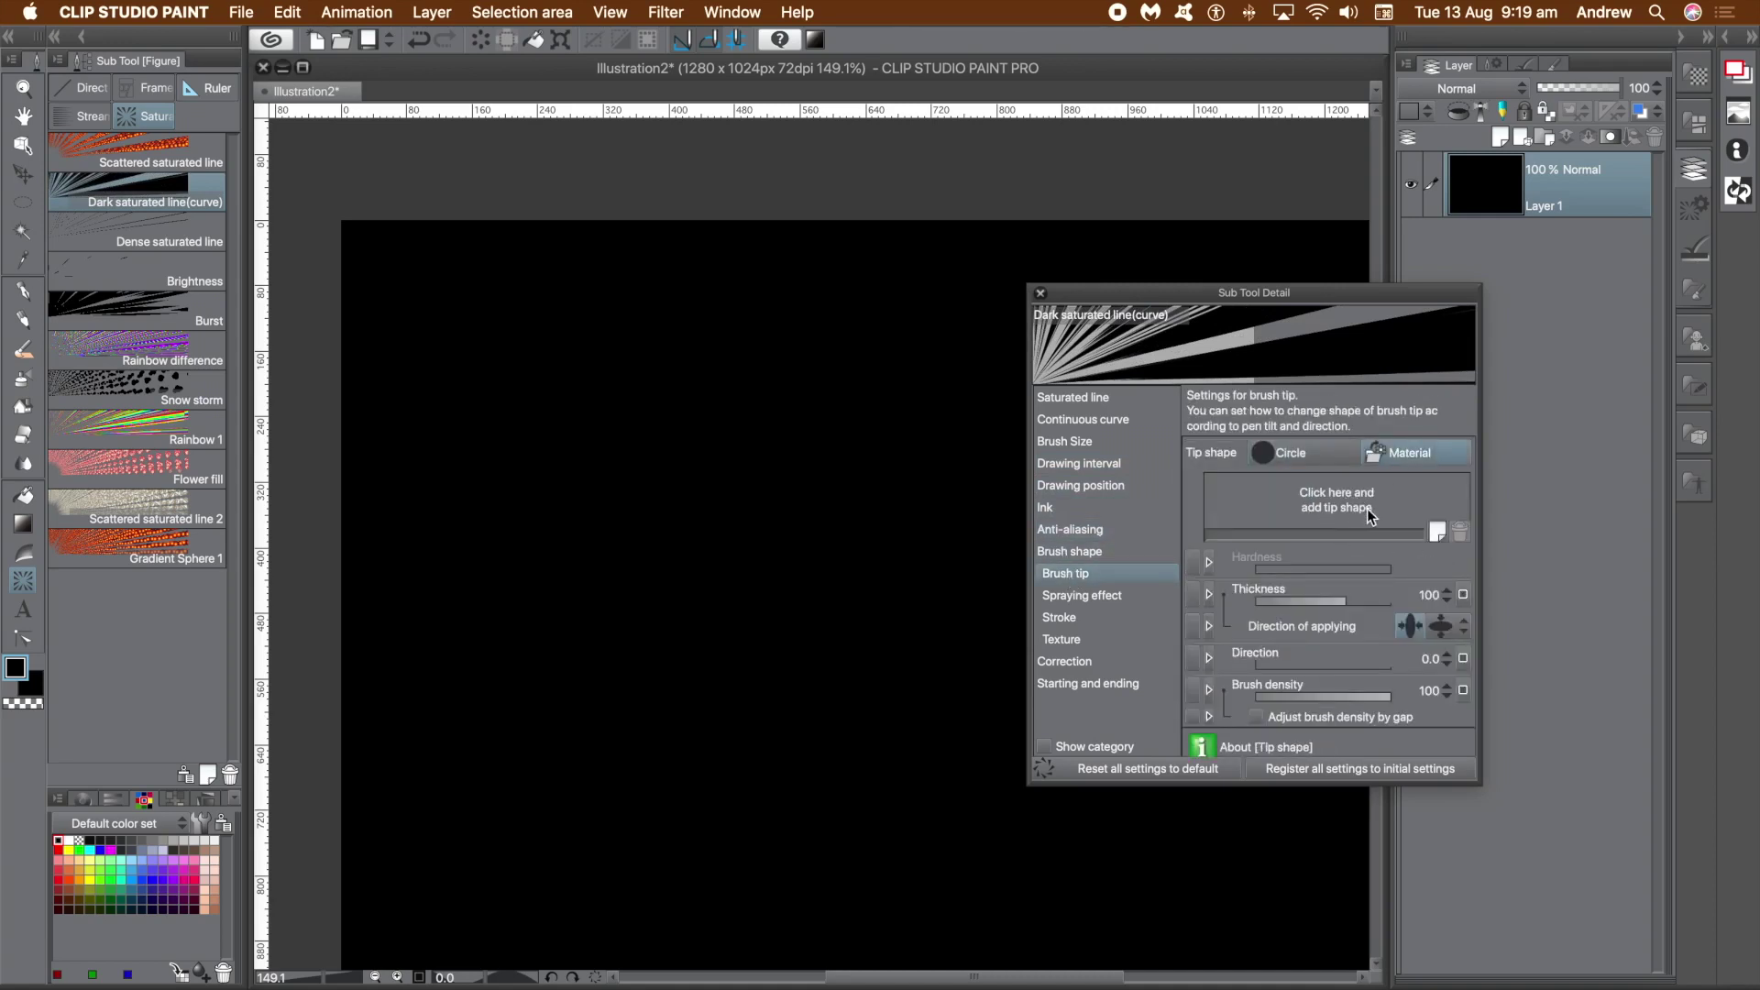
left_click(1340, 504)
mouse_move(1501, 371)
left_mouse_down()
mouse_move(1504, 590)
mouse_move(1498, 502)
left_mouse_up()
left_click(1453, 473)
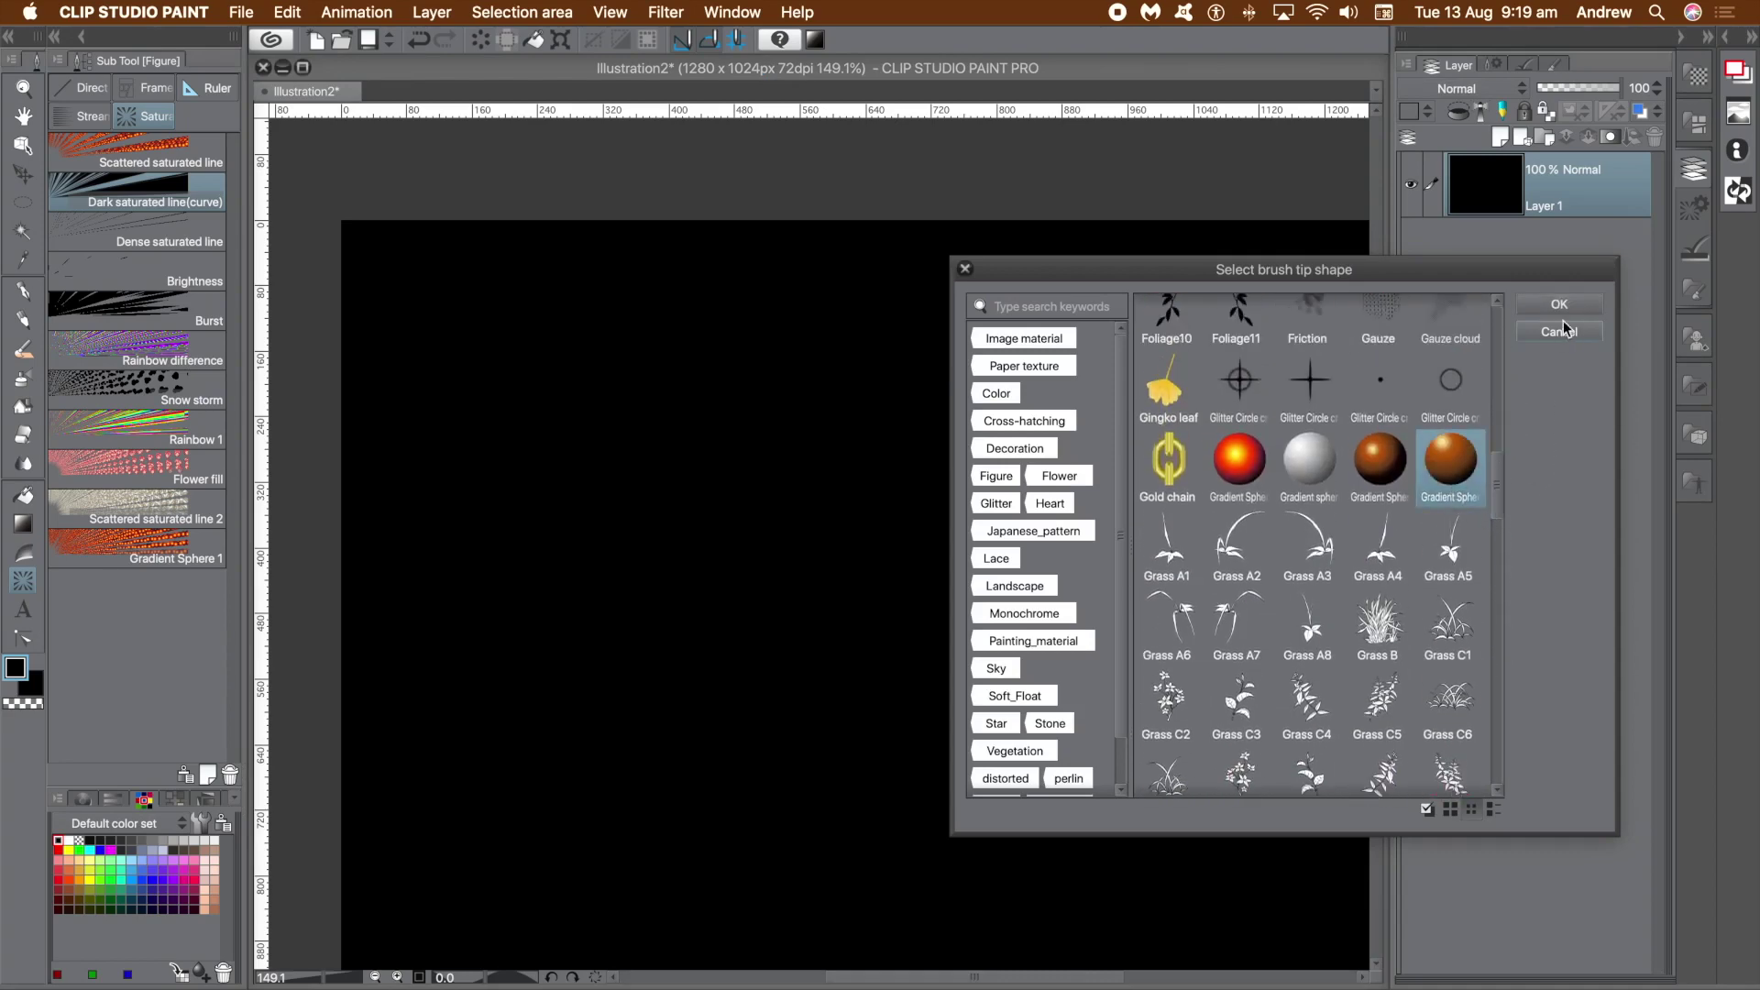
left_click(1561, 305)
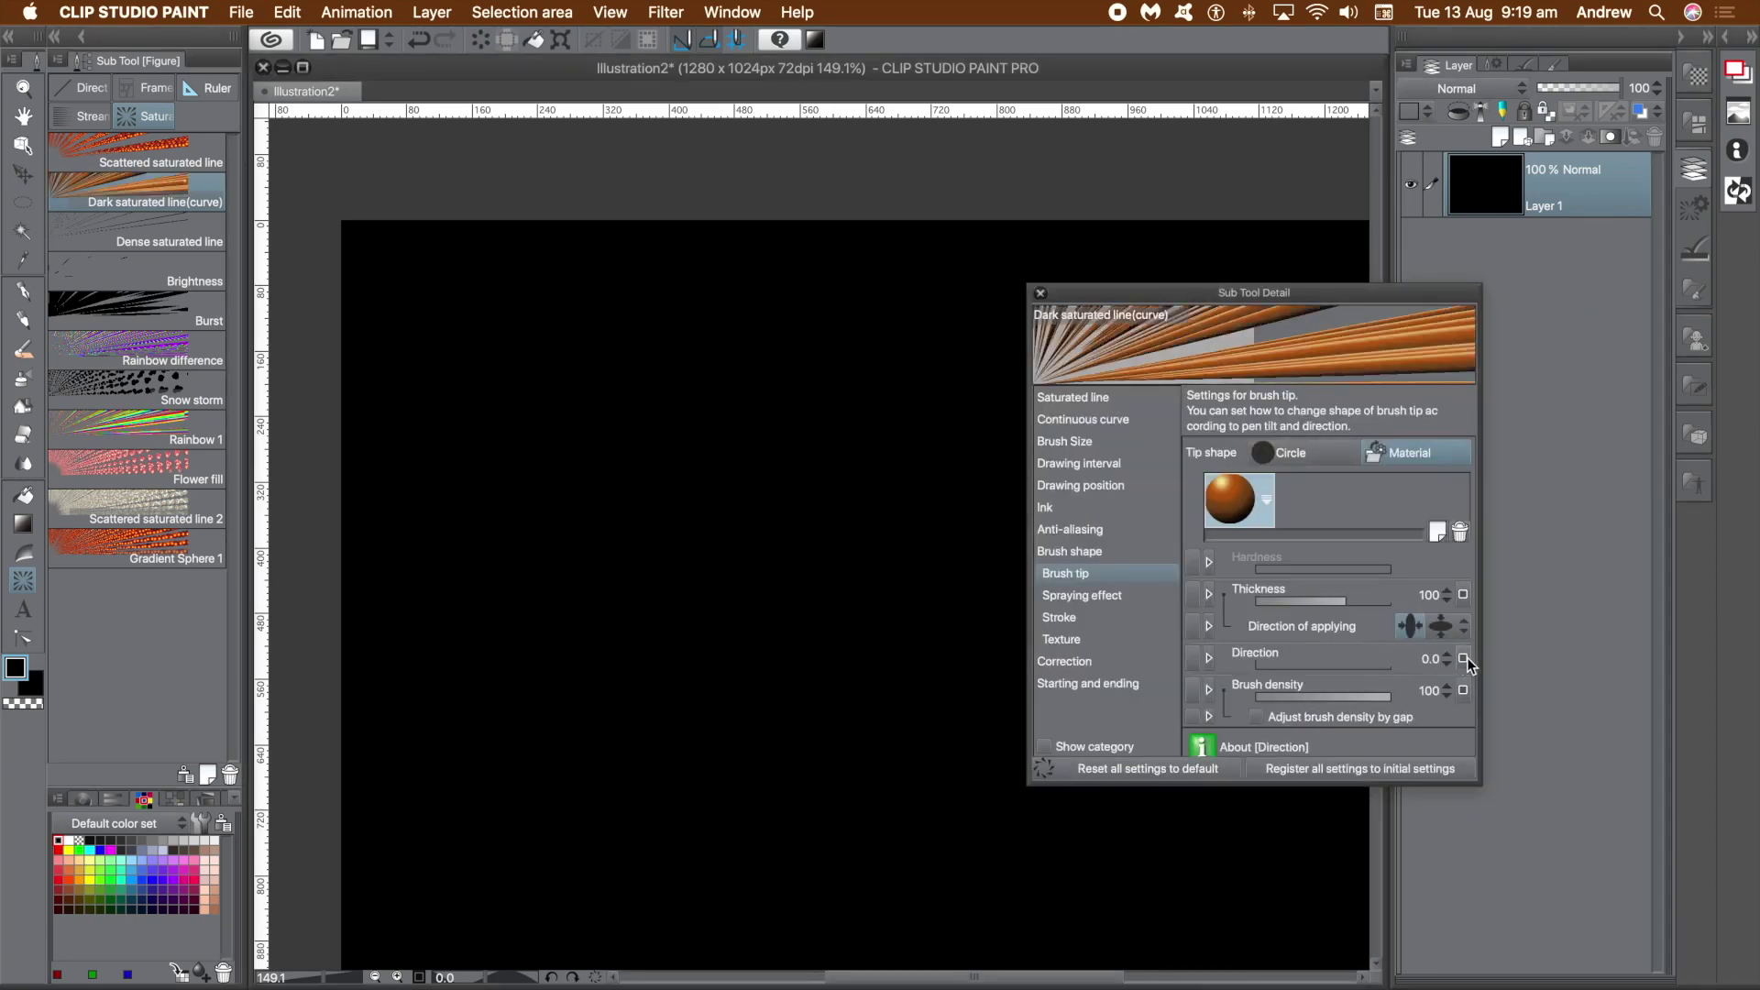
- Turn on Random in Direction dynamics so each sphere faces a random direction
left_click(1463, 659)
left_click(1449, 762)
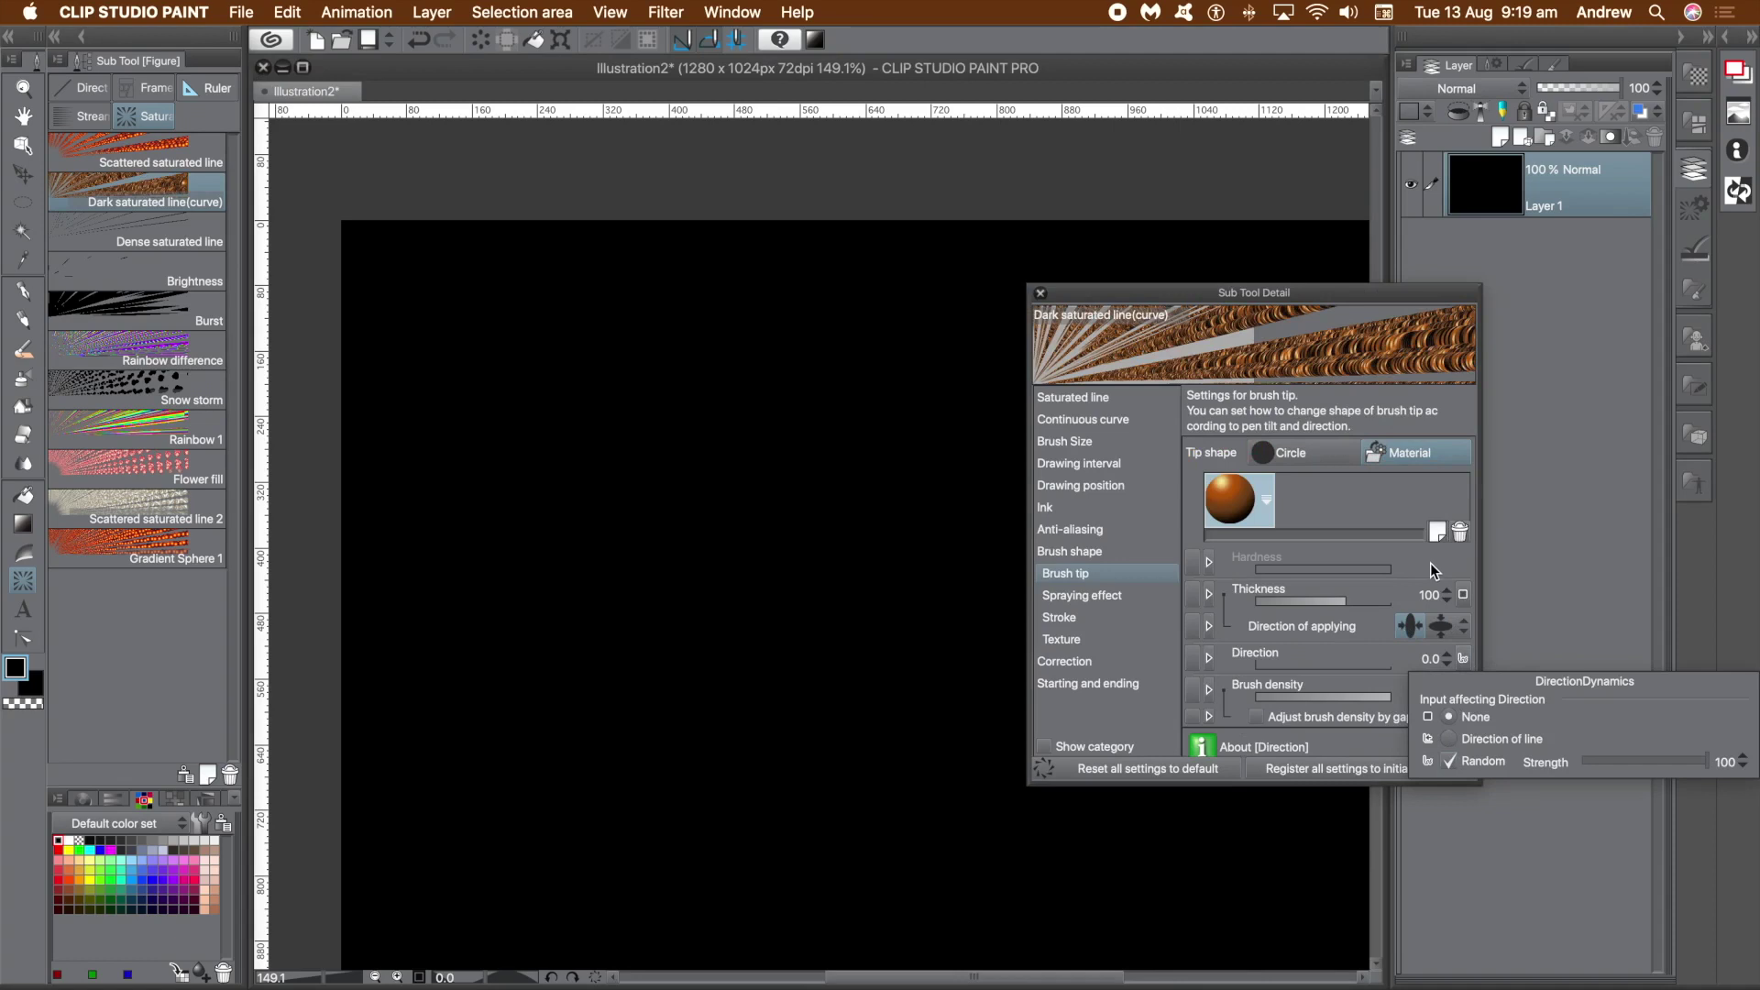
left_click(1430, 563)
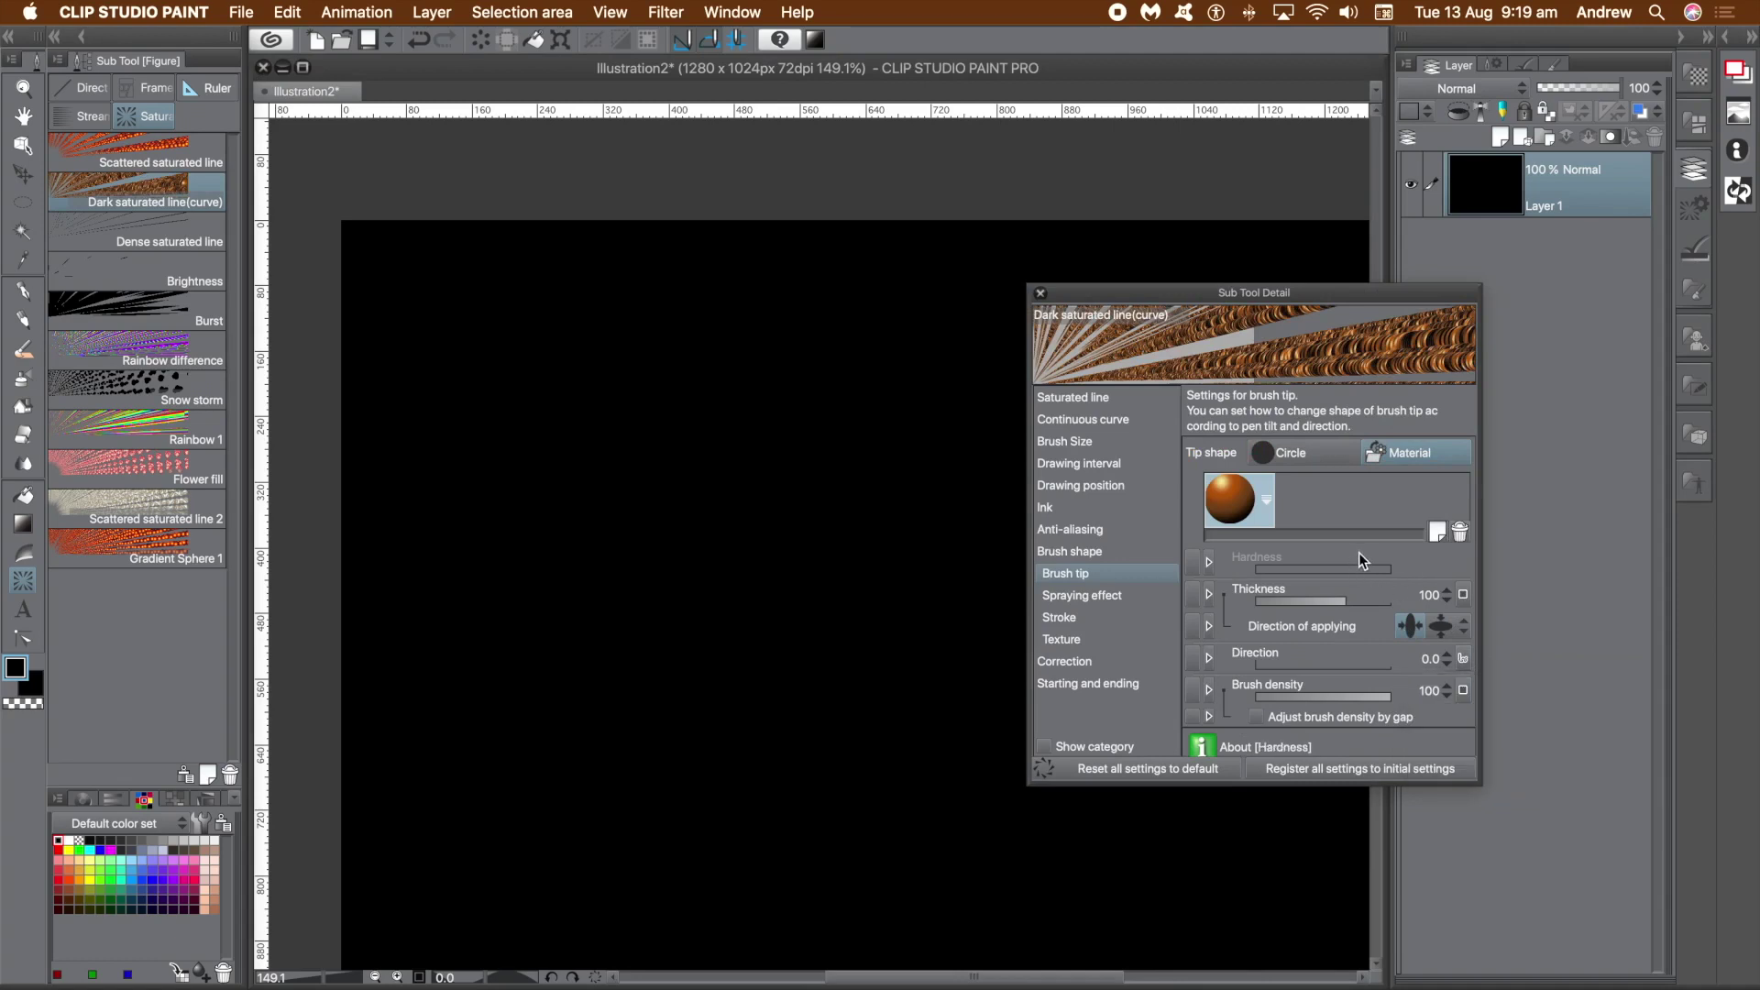
left_click(1062, 618)
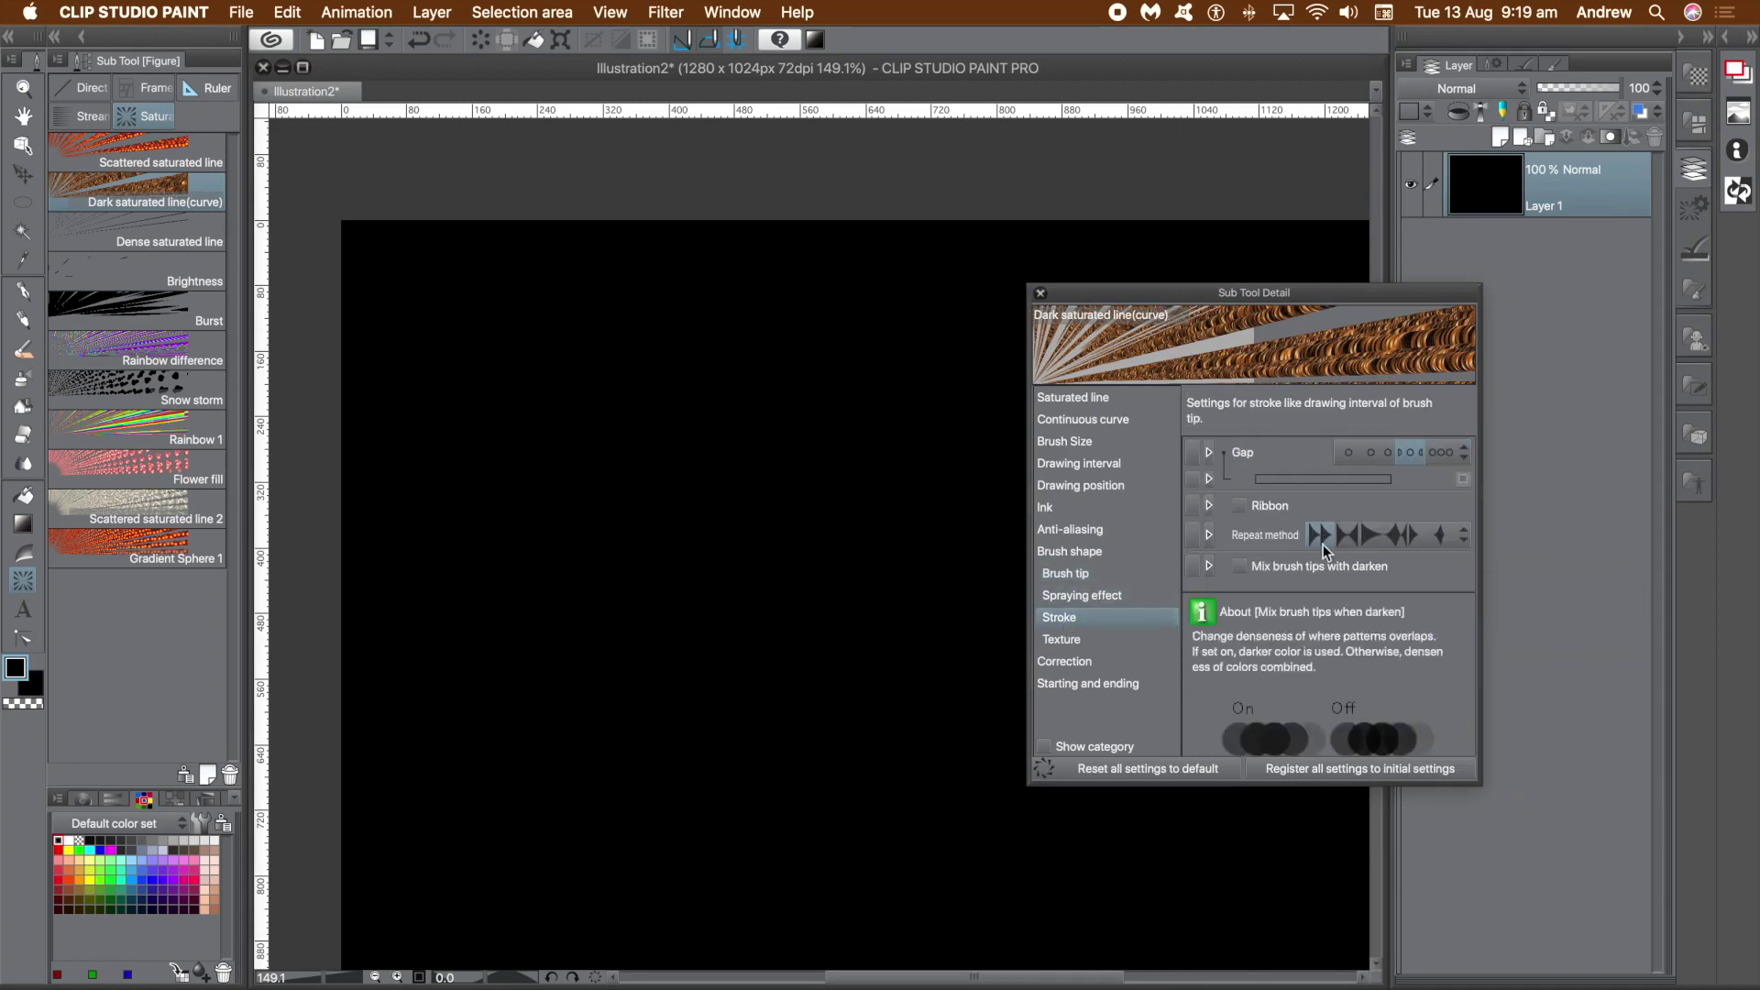
- Use a wider custom tip gap, tighten the line gap to 1.6, and adjust grouping
left_click(1349, 454)
mouse_move(1338, 477)
left_mouse_down()
mouse_move(1372, 480)
mouse_move(1354, 482)
left_mouse_up()
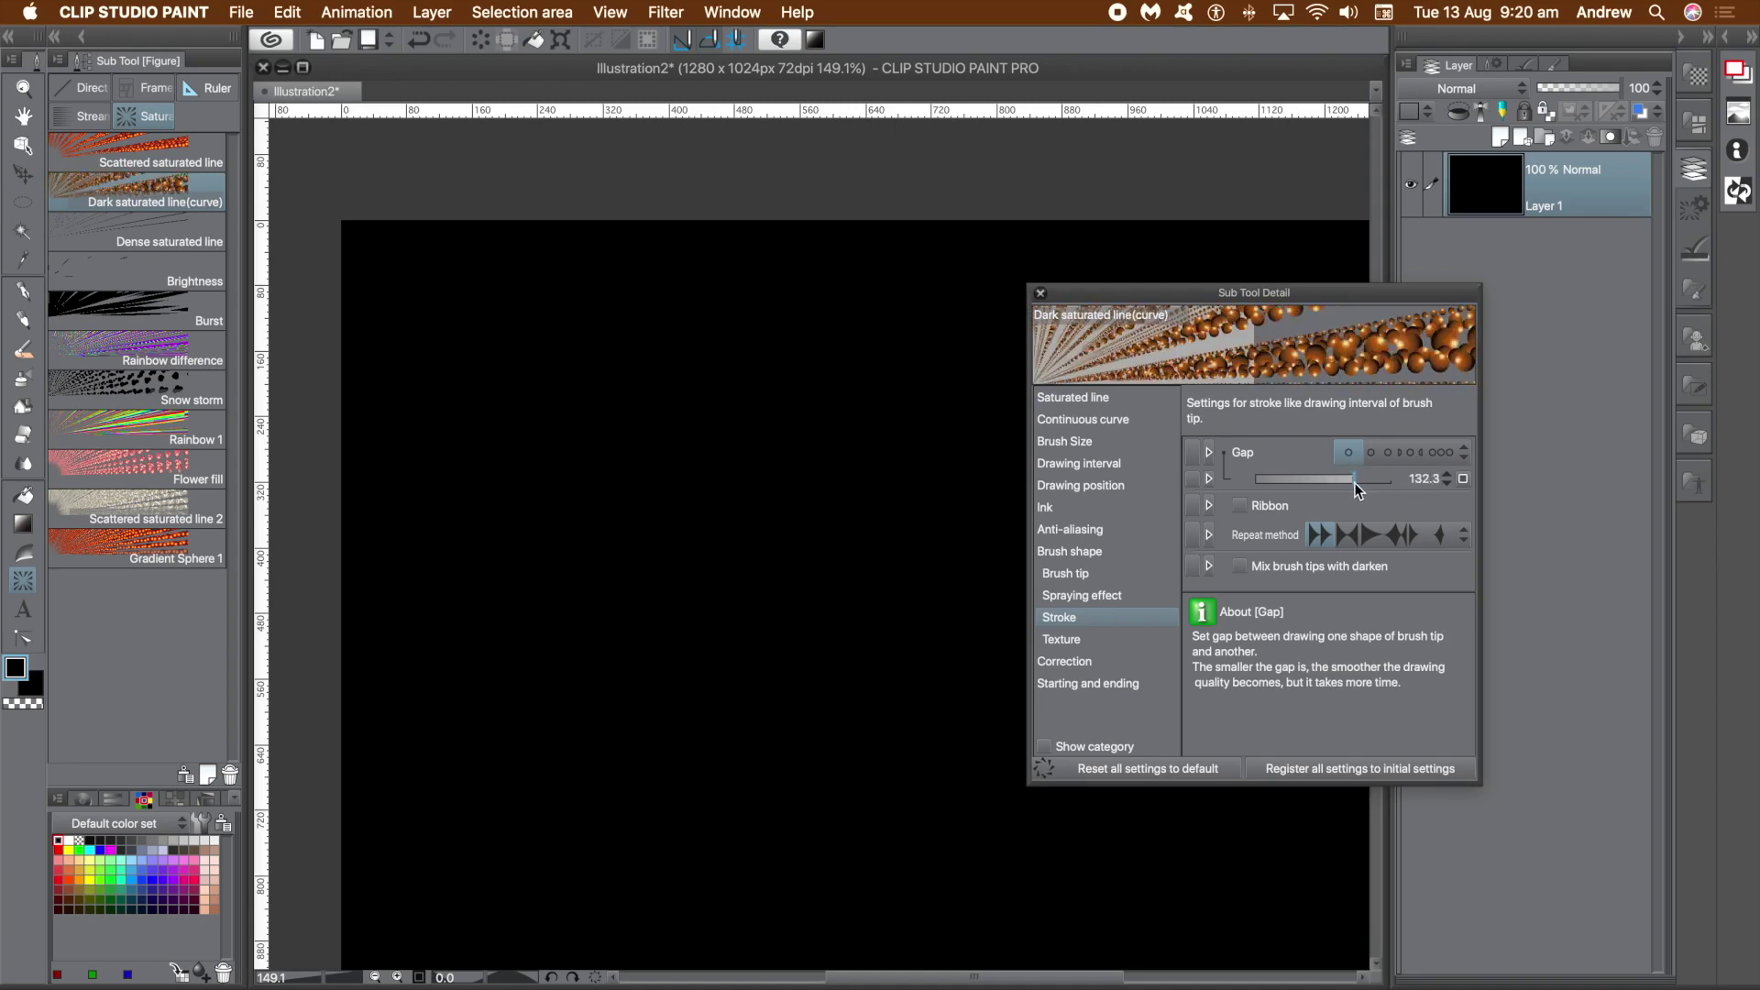
left_click(1081, 463)
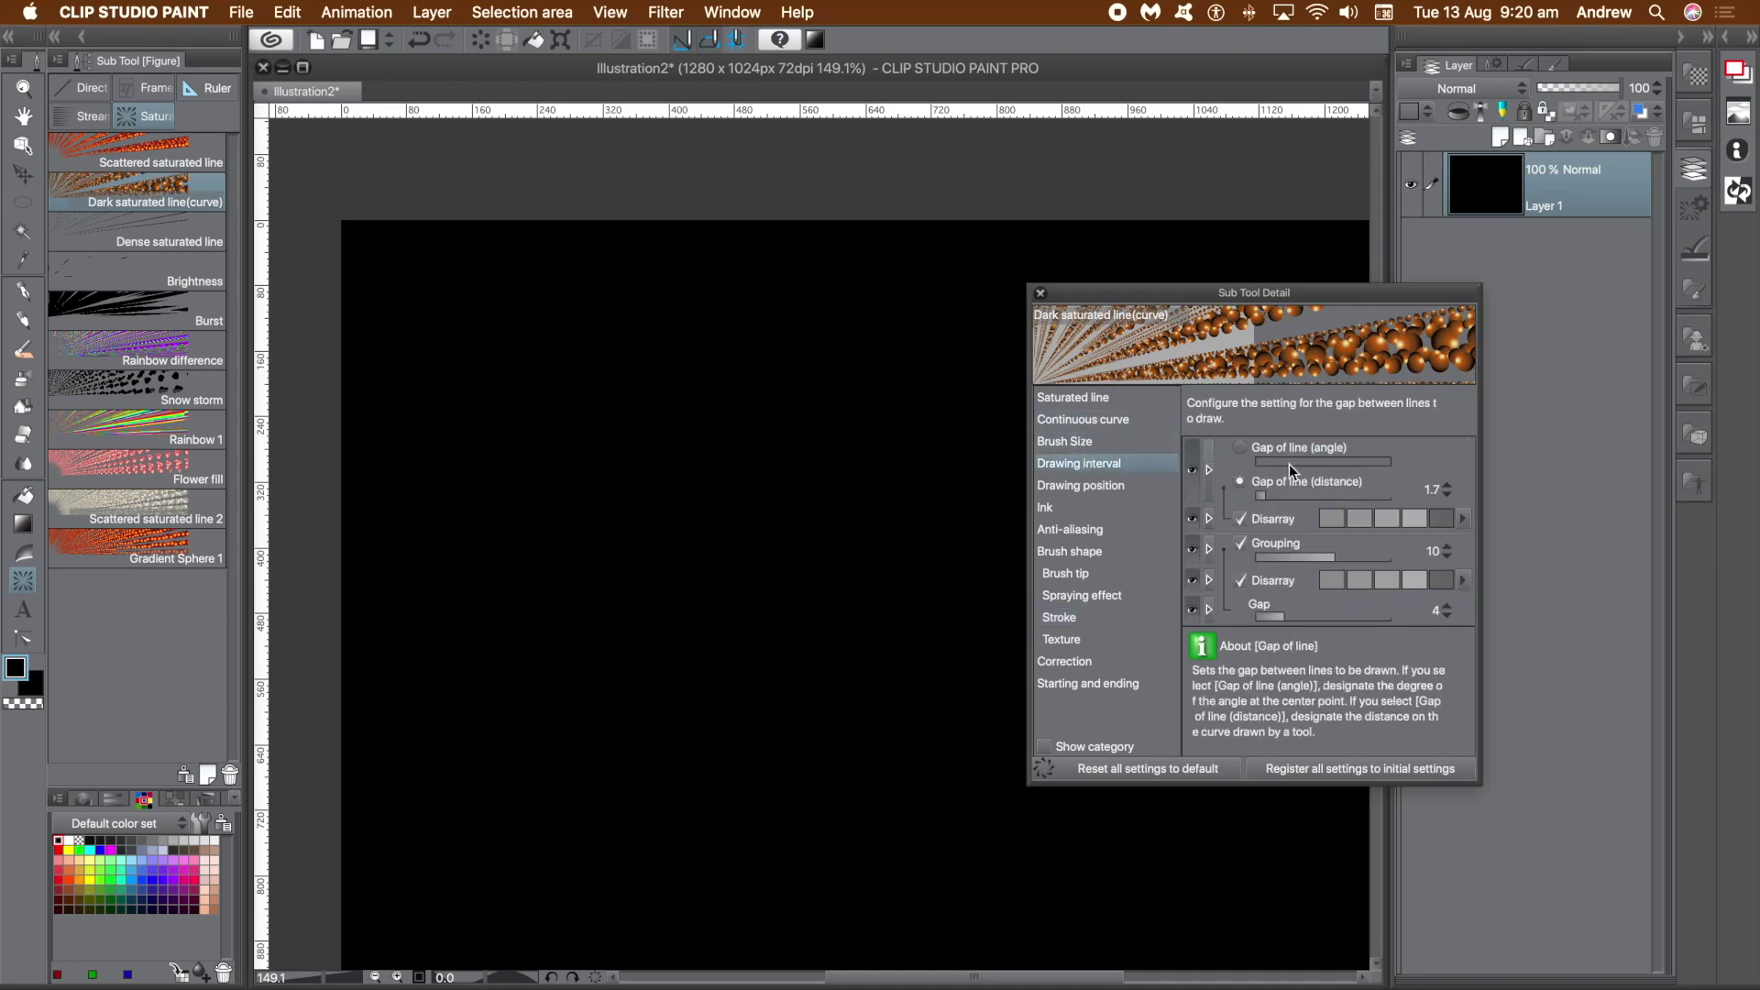
left_click_drag(1274, 491, 1263, 492)
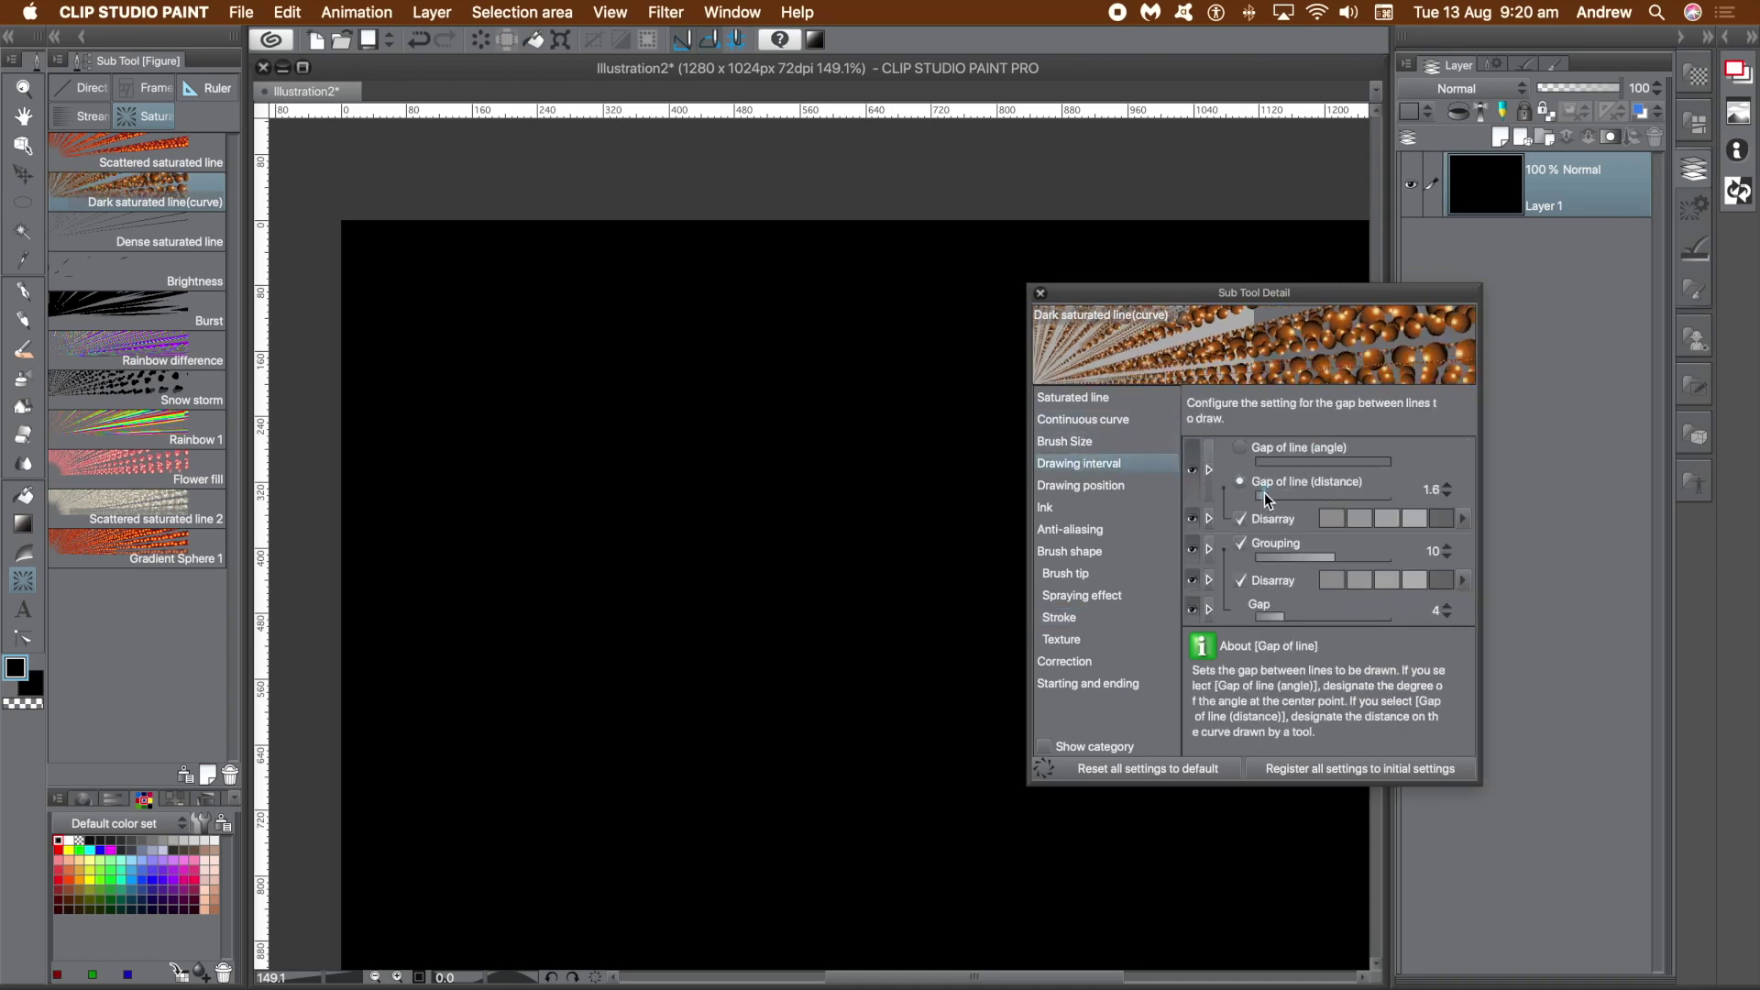
mouse_move(1318, 553)
left_mouse_down()
mouse_move(1302, 552)
mouse_move(1370, 561)
left_mouse_up()
- Draw a curved guide bending at the bottom to render the sphere tunnel, then move its start up-left
left_click(818, 572)
left_click(821, 772)
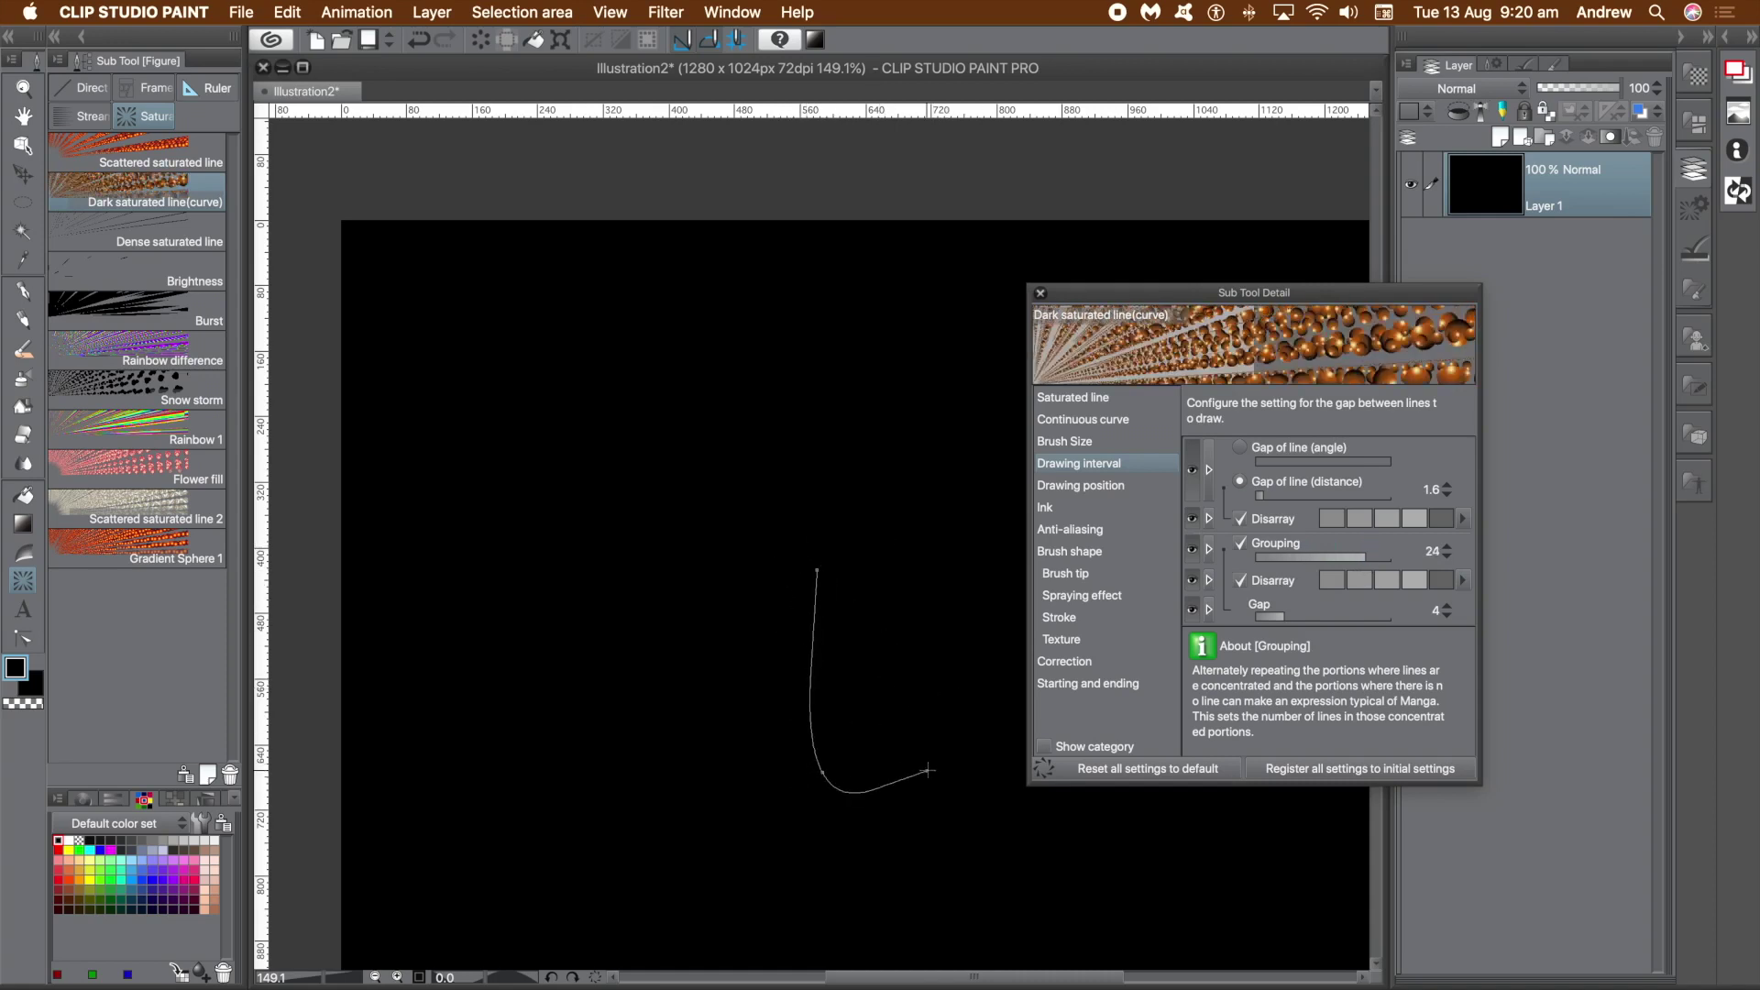
double_click(949, 578)
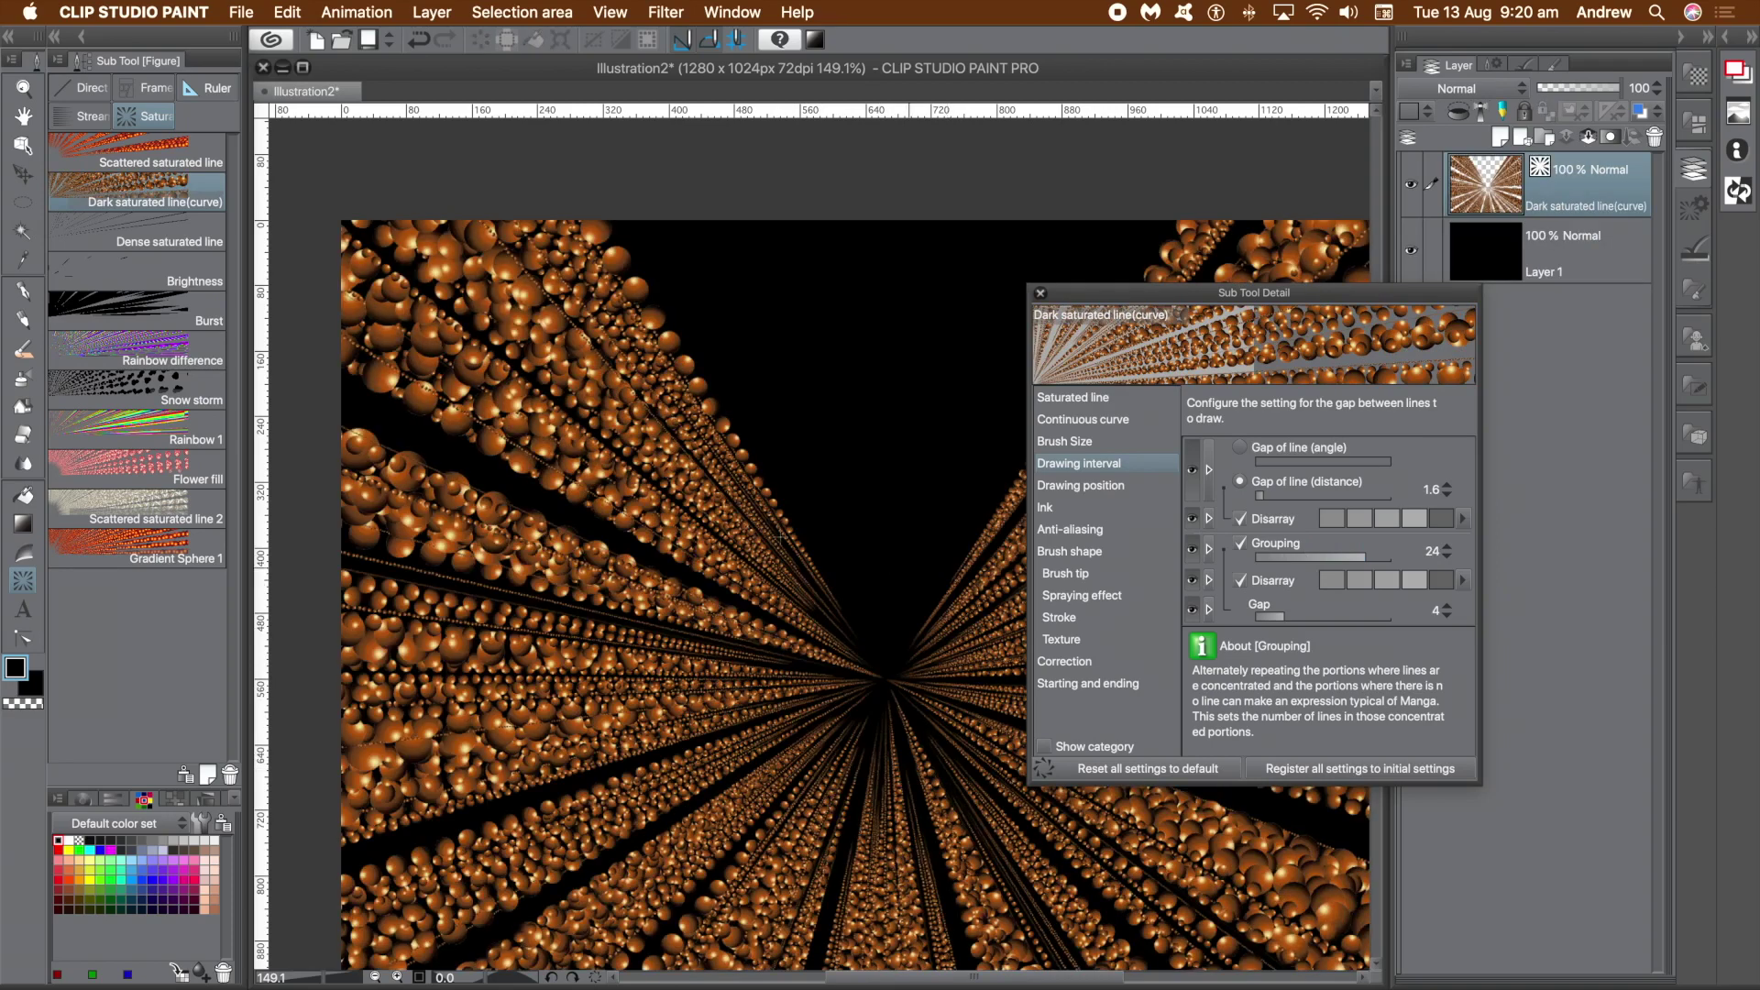
left_click(1105, 401)
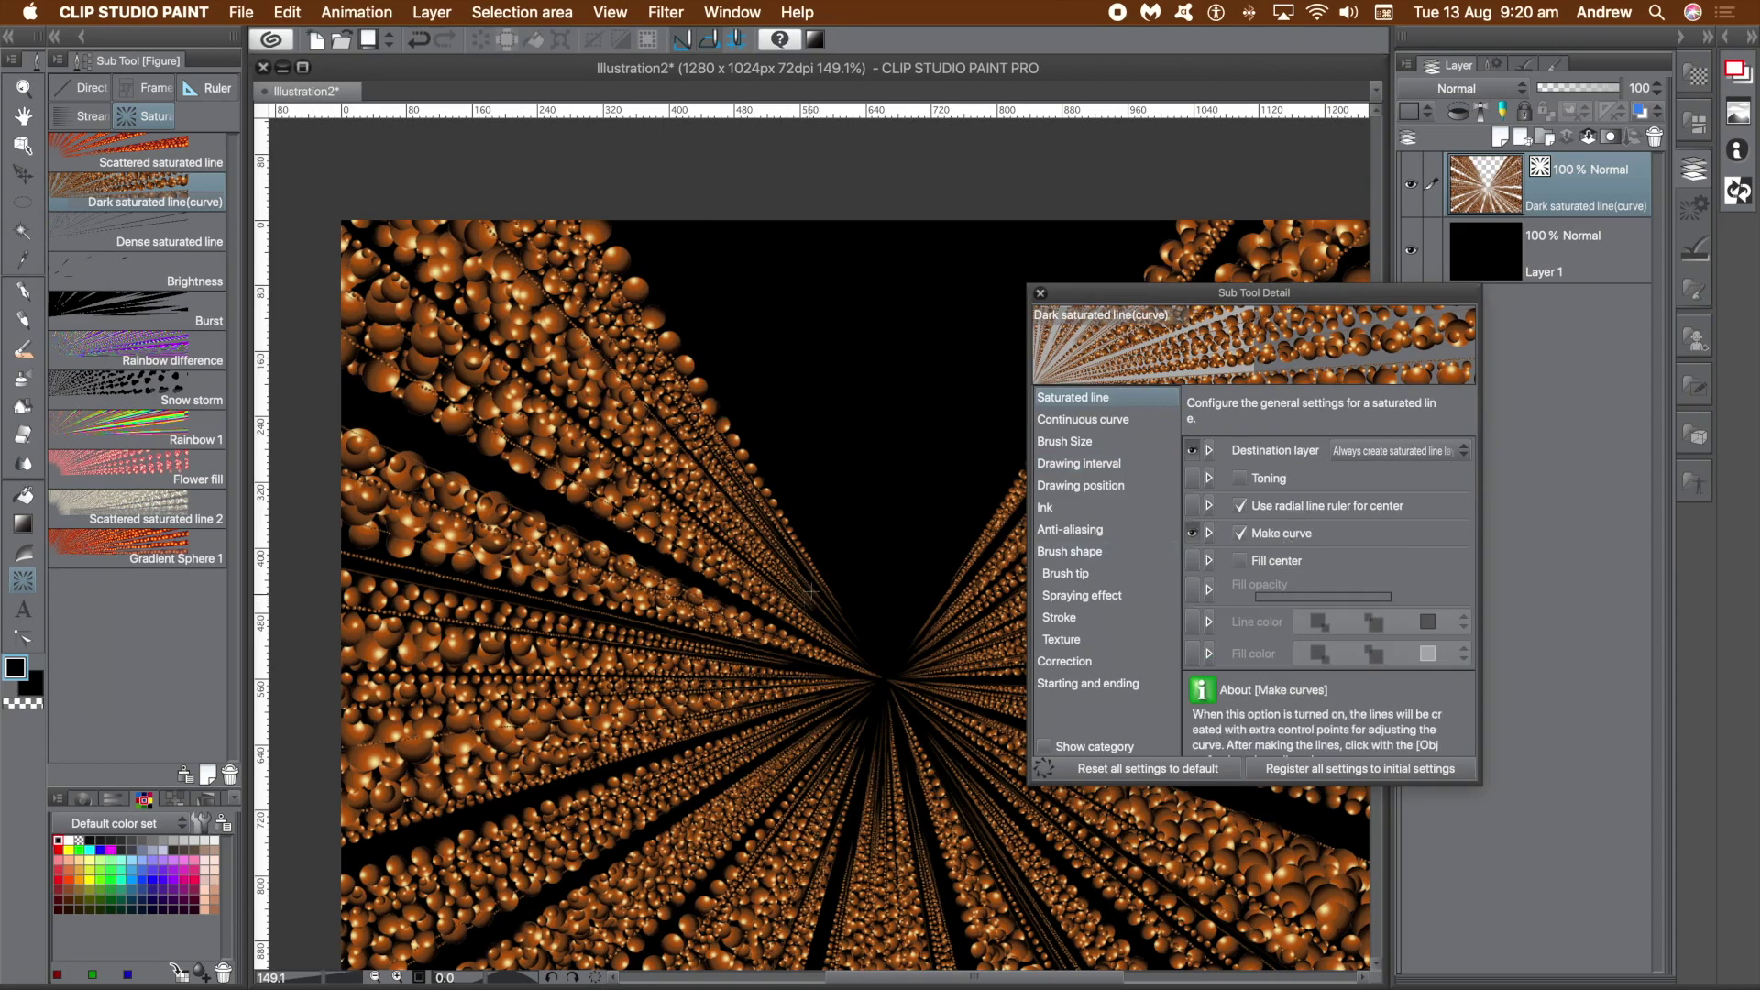
key("ctrl")
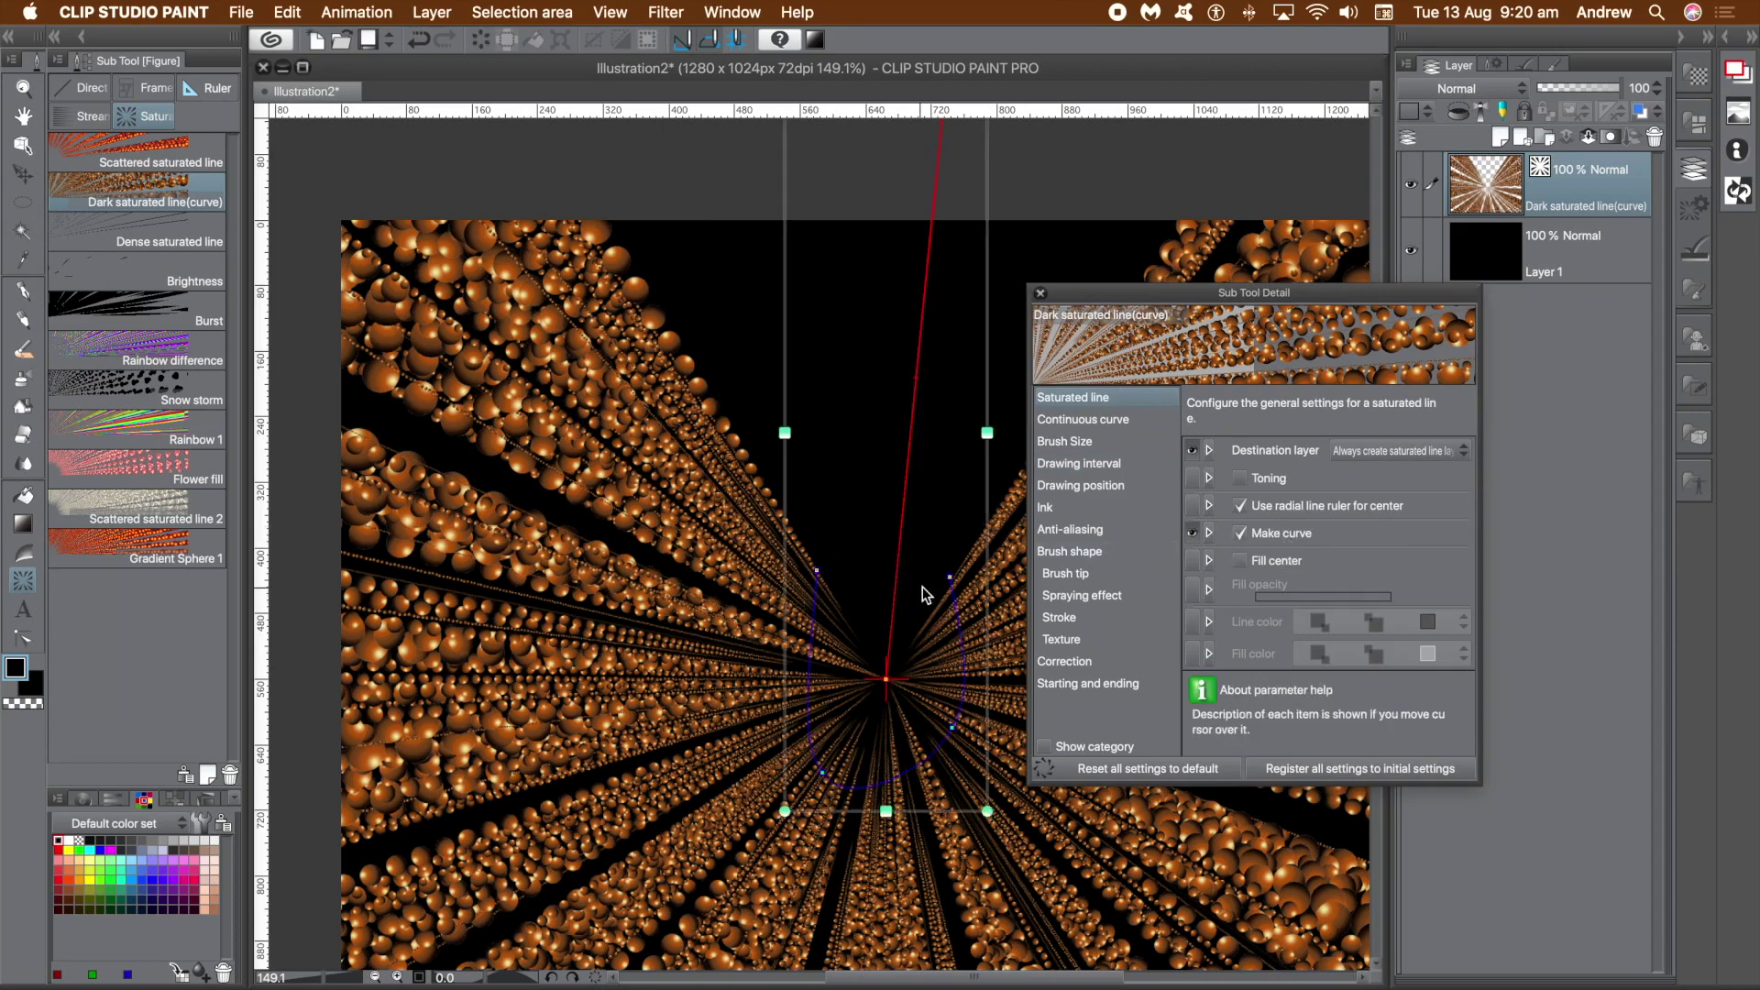
left_click_drag(817, 572, 645, 621)
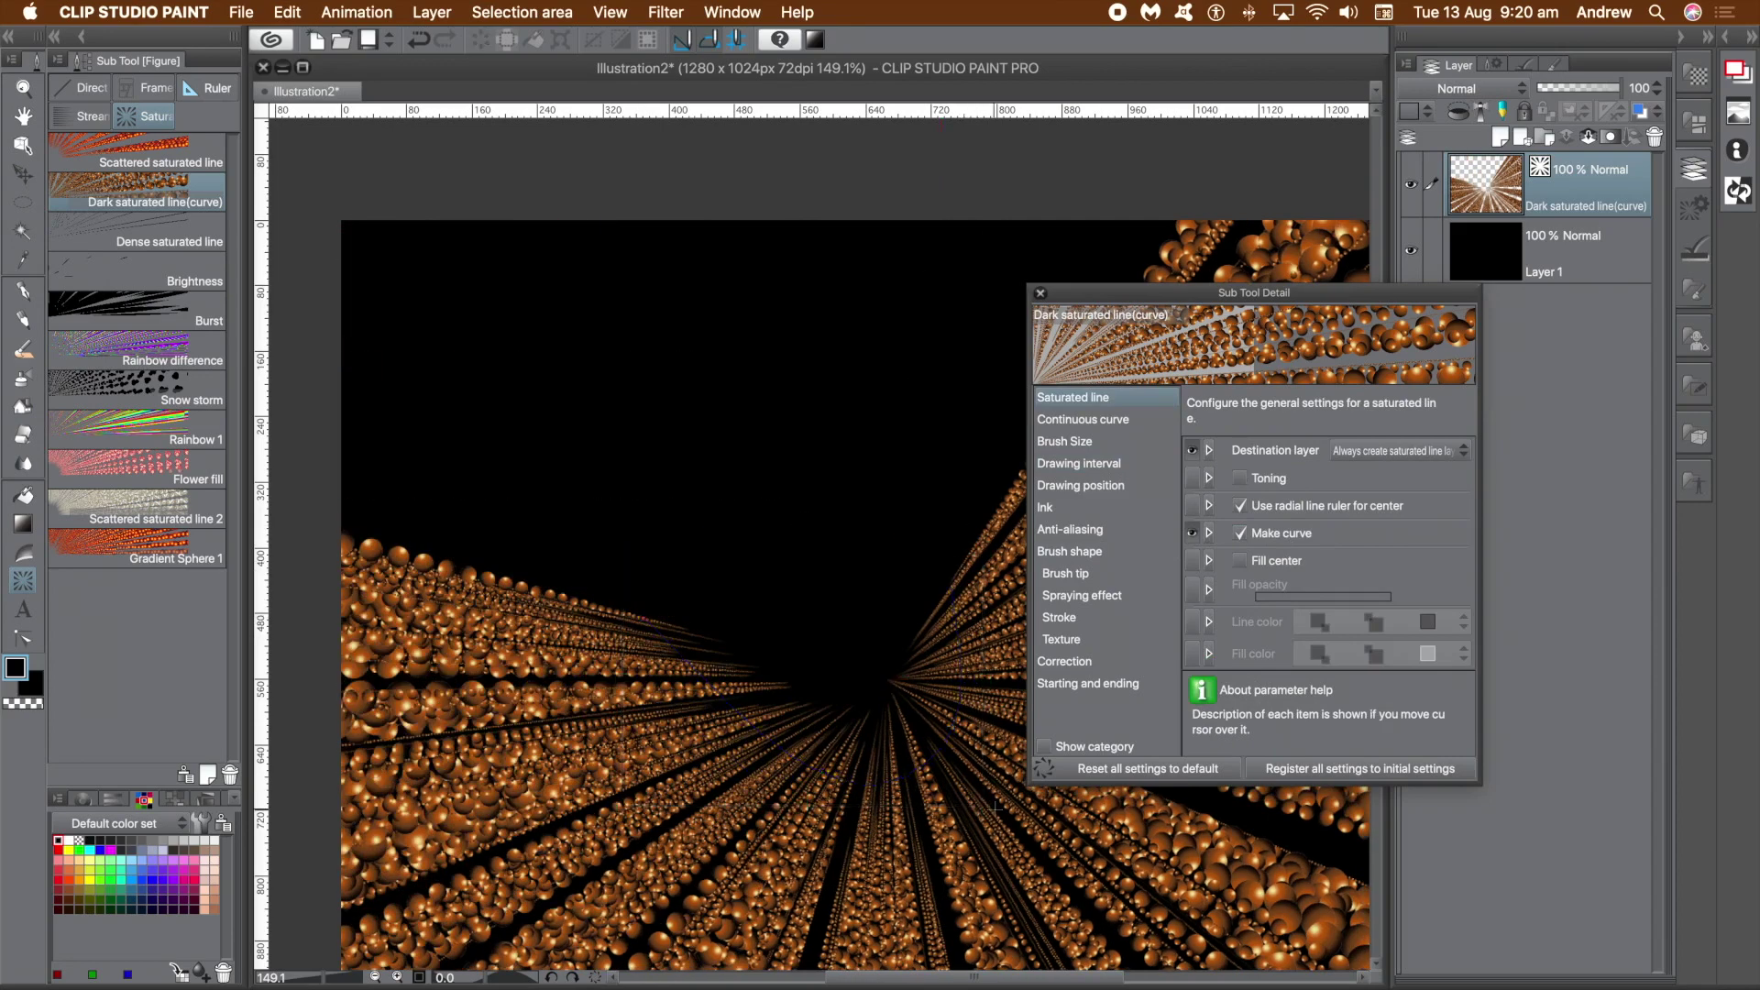
- Resize the saturated line frame, bend the curve's end up-right, and move the figure's centre
left_click_drag(984, 806, 873, 721)
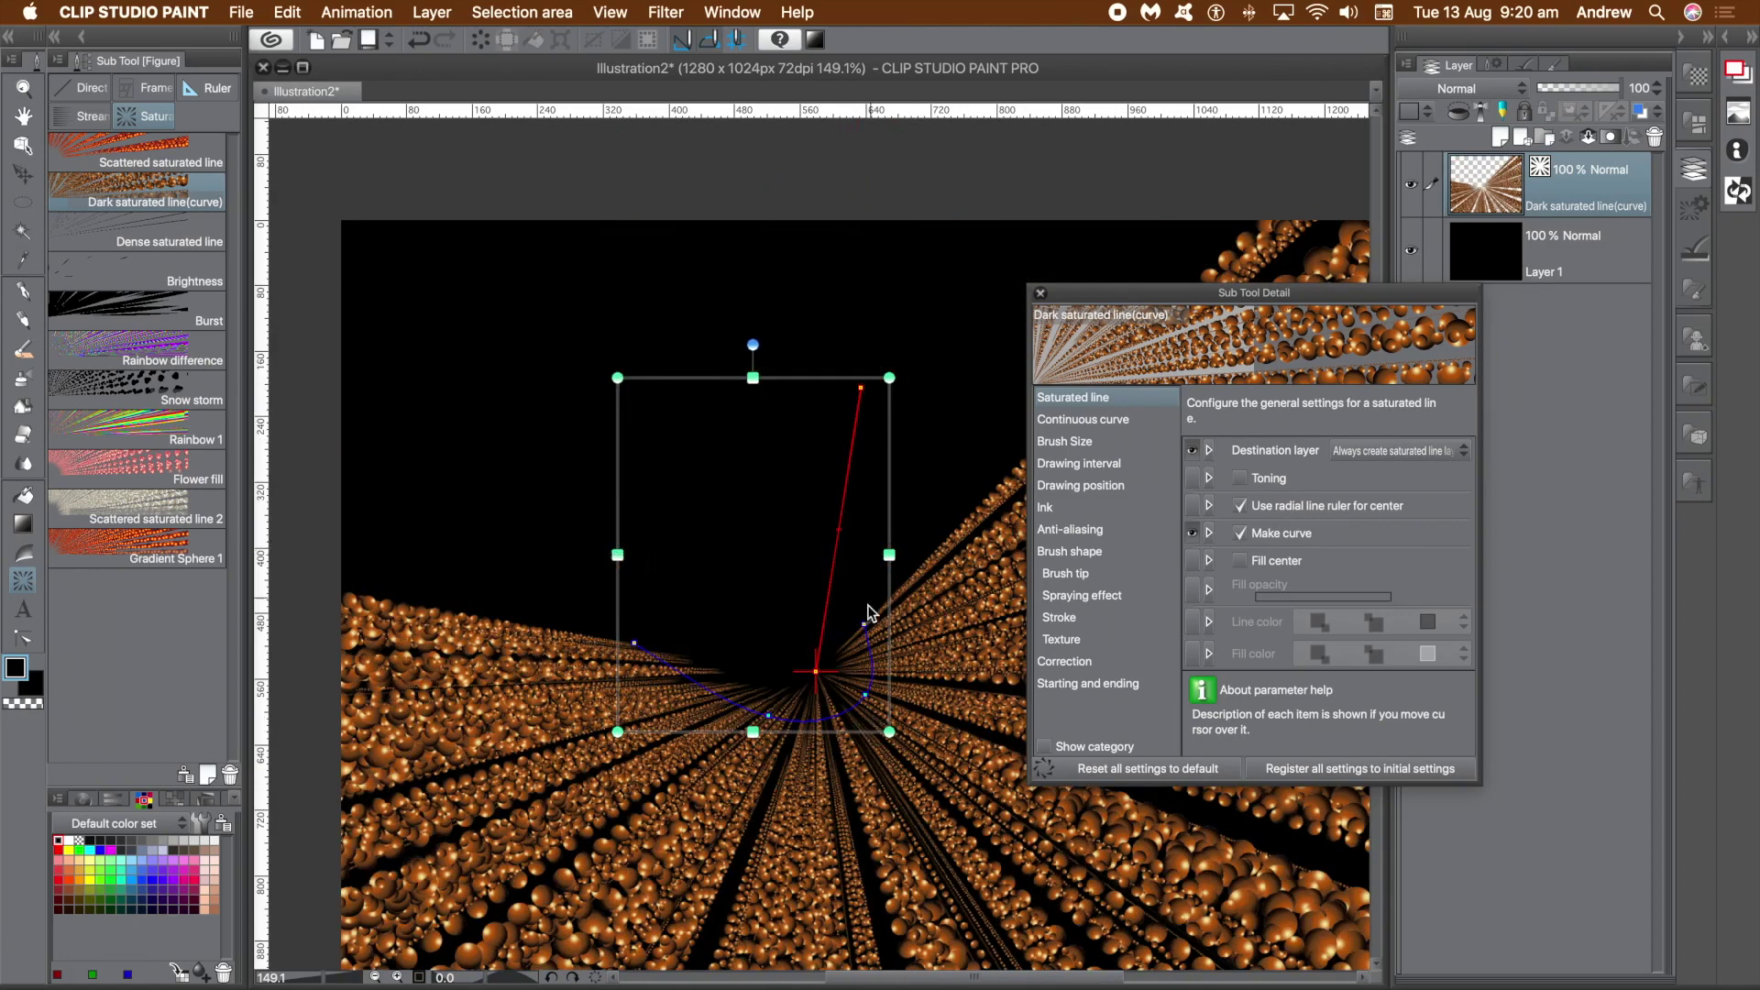
left_click_drag(844, 530, 991, 570)
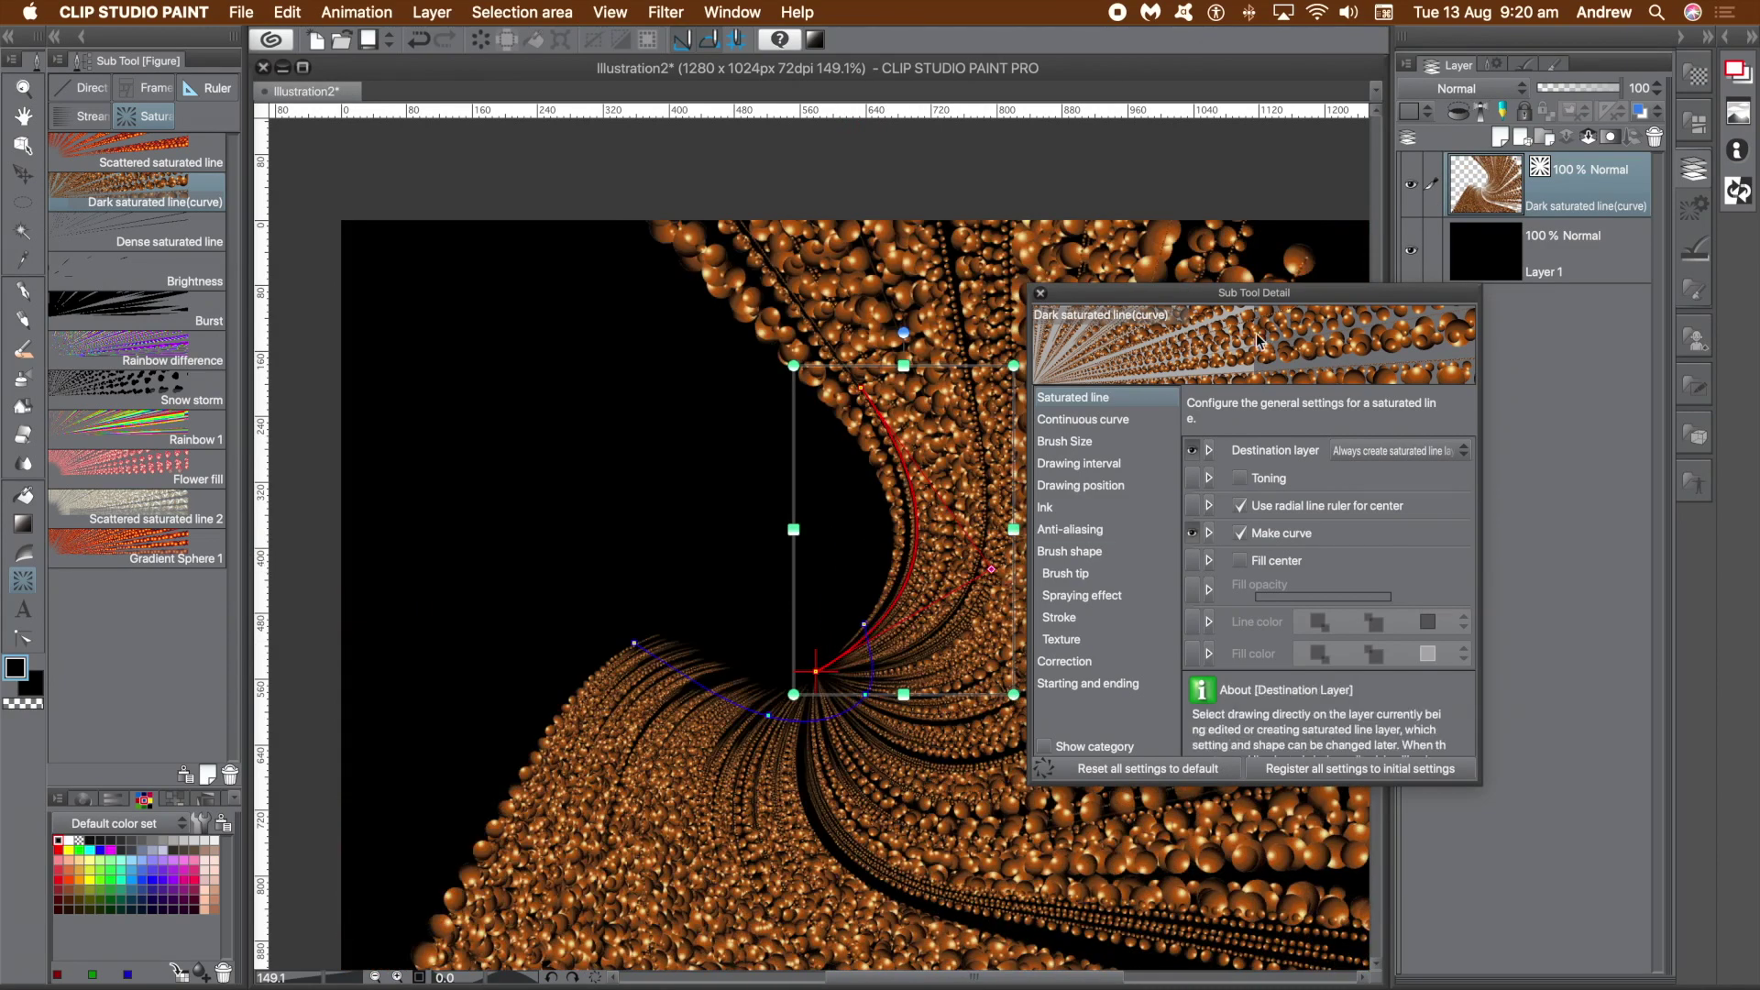
left_click_drag(1157, 292, 1408, 295)
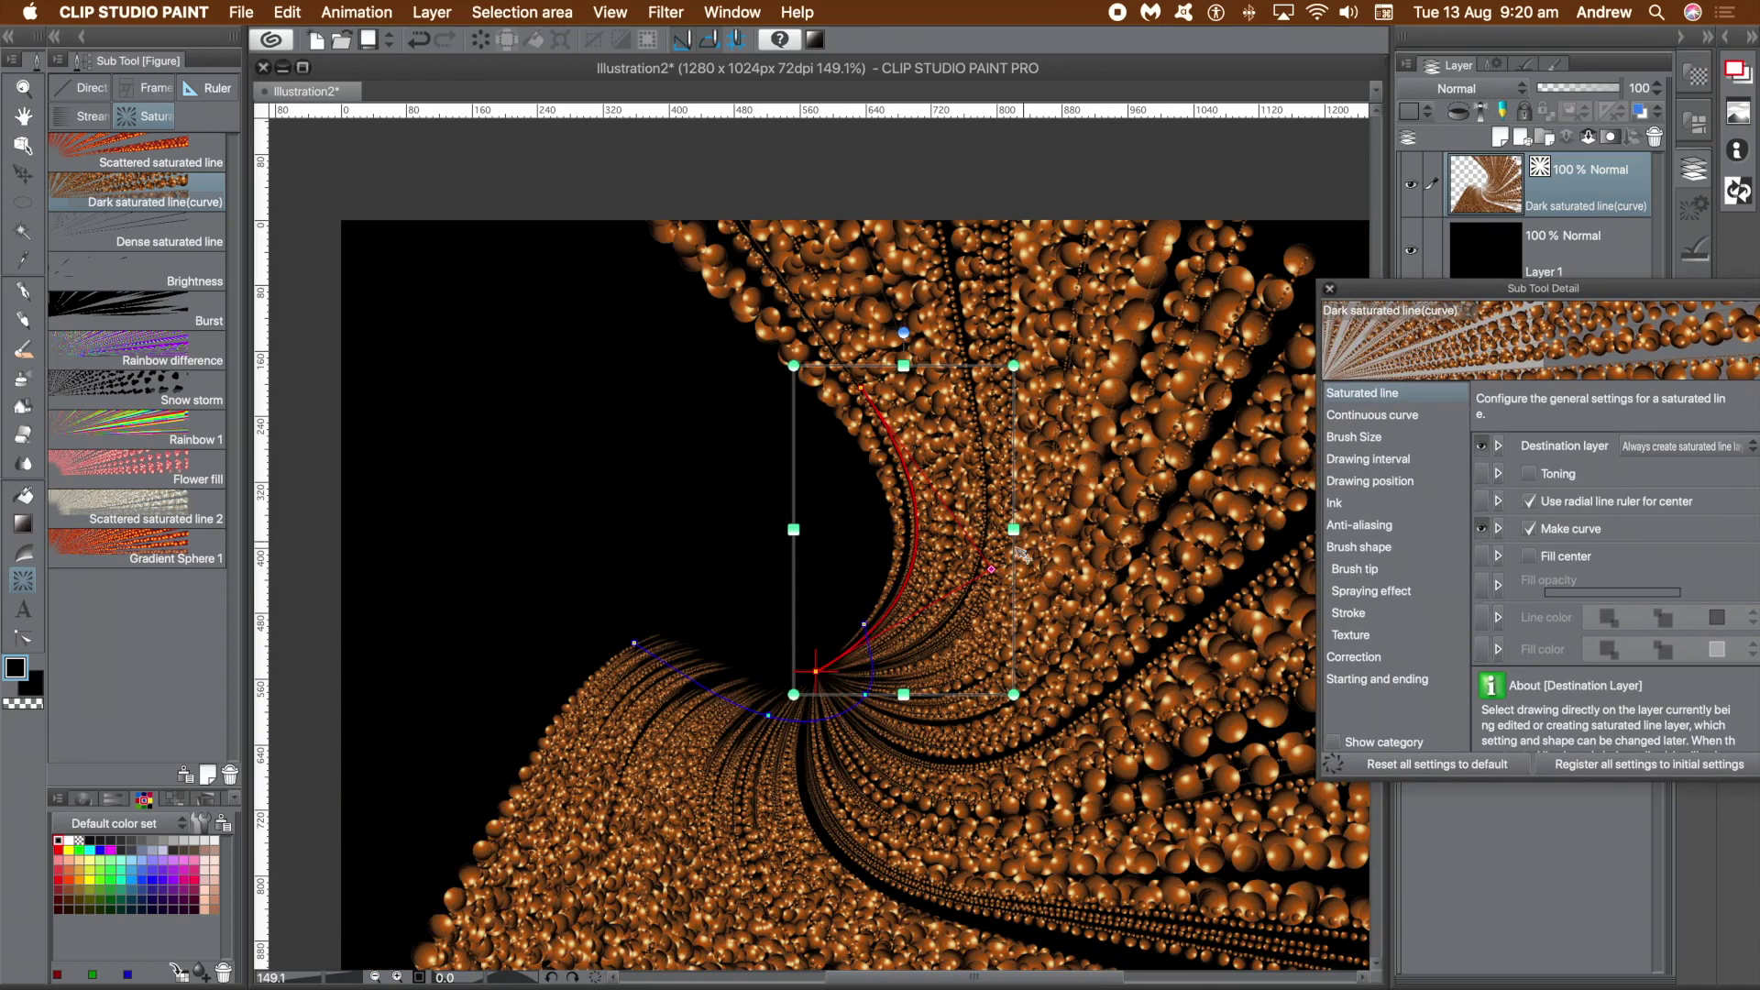
left_click_drag(991, 575, 1203, 509)
left_click_drag(1224, 356, 1298, 253)
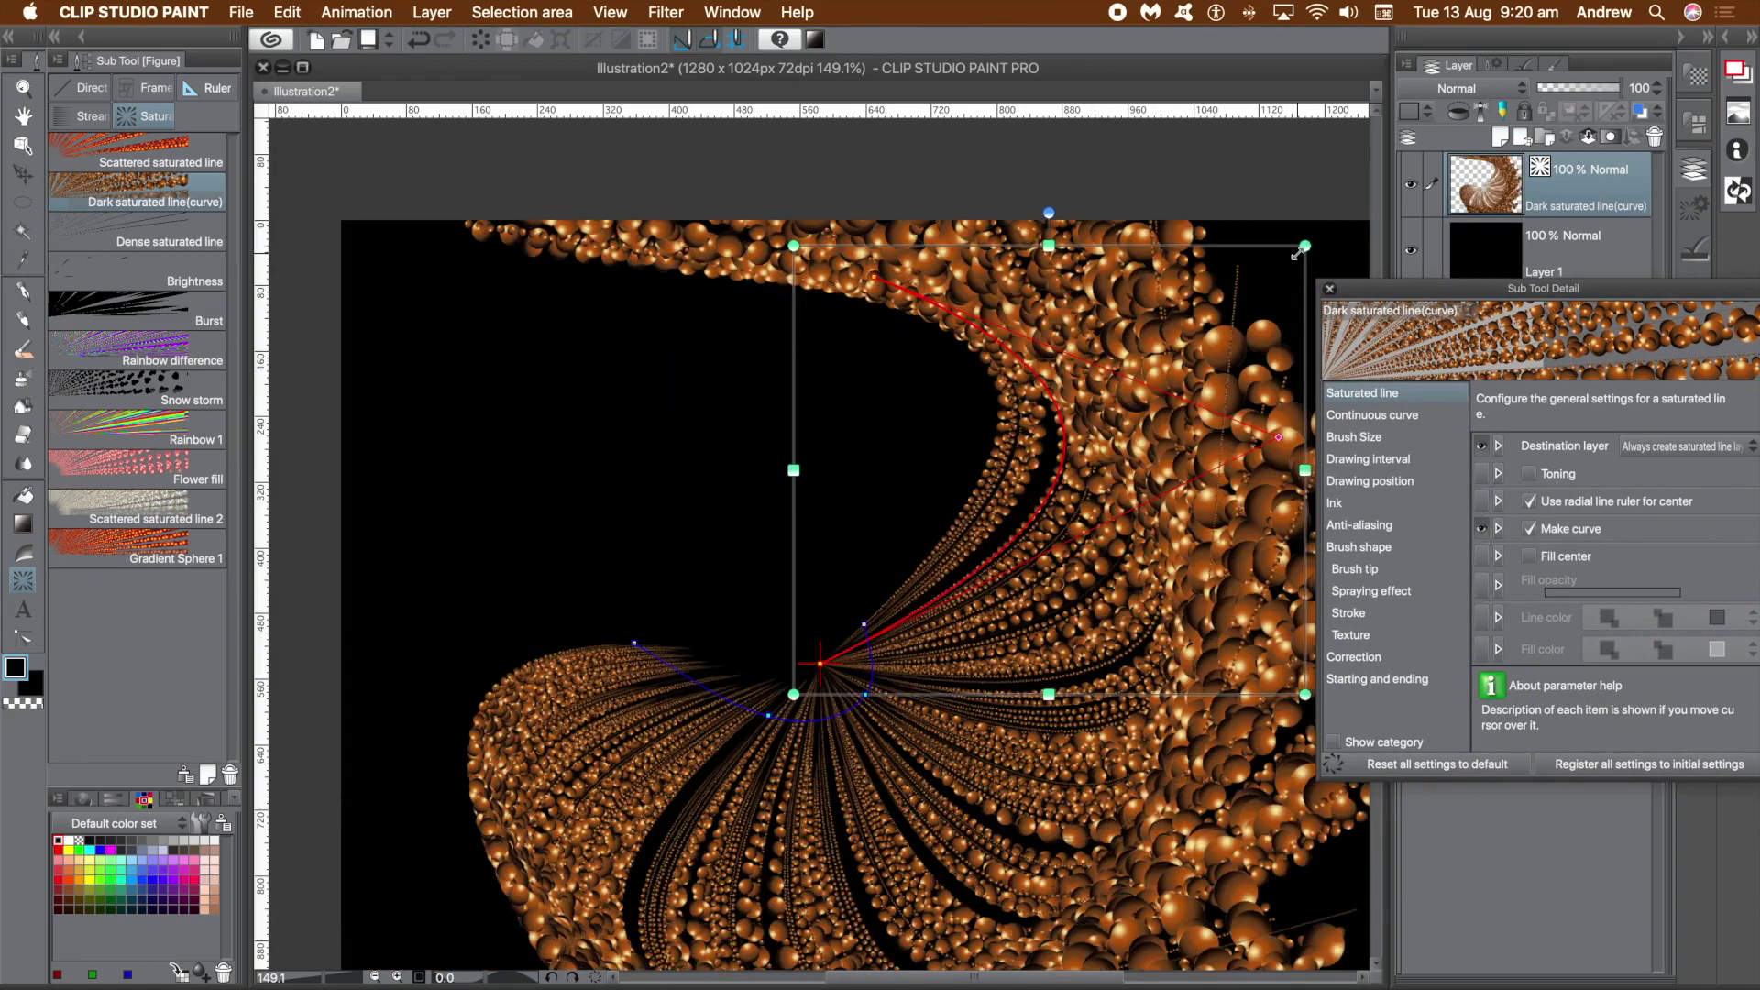
left_click_drag(792, 694, 640, 797)
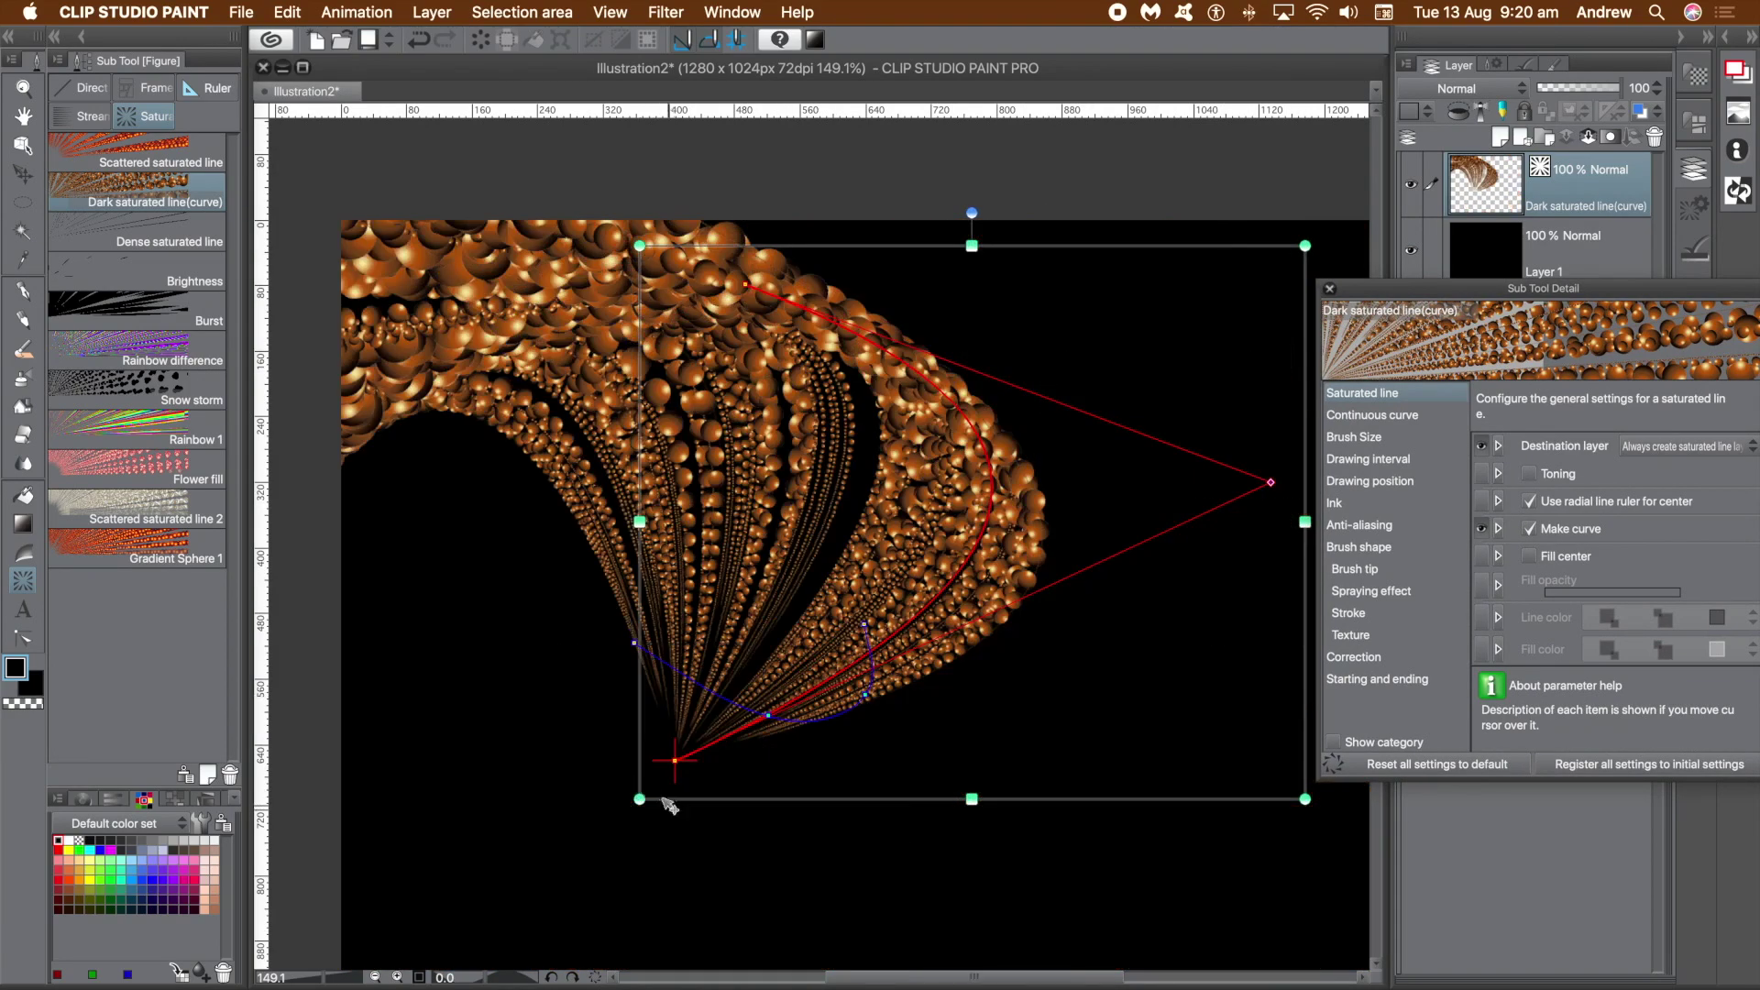
left_click_drag(679, 761, 654, 495)
left_click(866, 631)
- Stretch the curve's end right, reshape its middle, and move the radial centre down-left
left_click_drag(864, 628, 1163, 610)
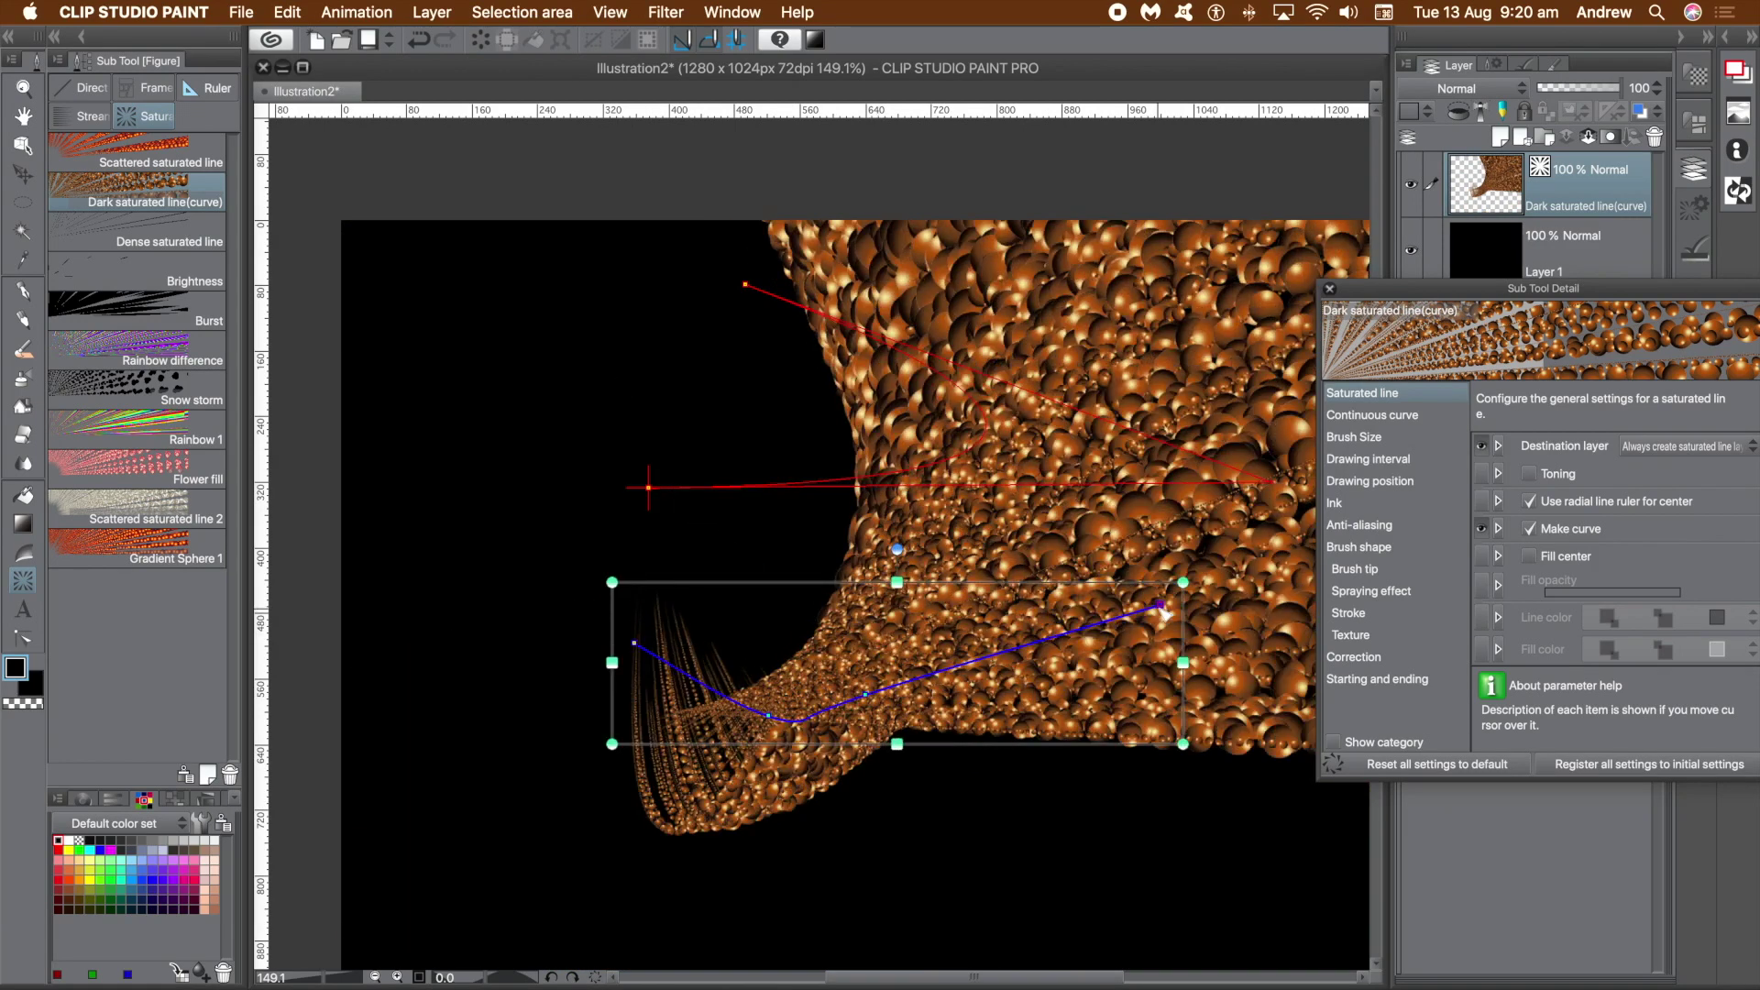
left_click_drag(869, 698, 996, 906)
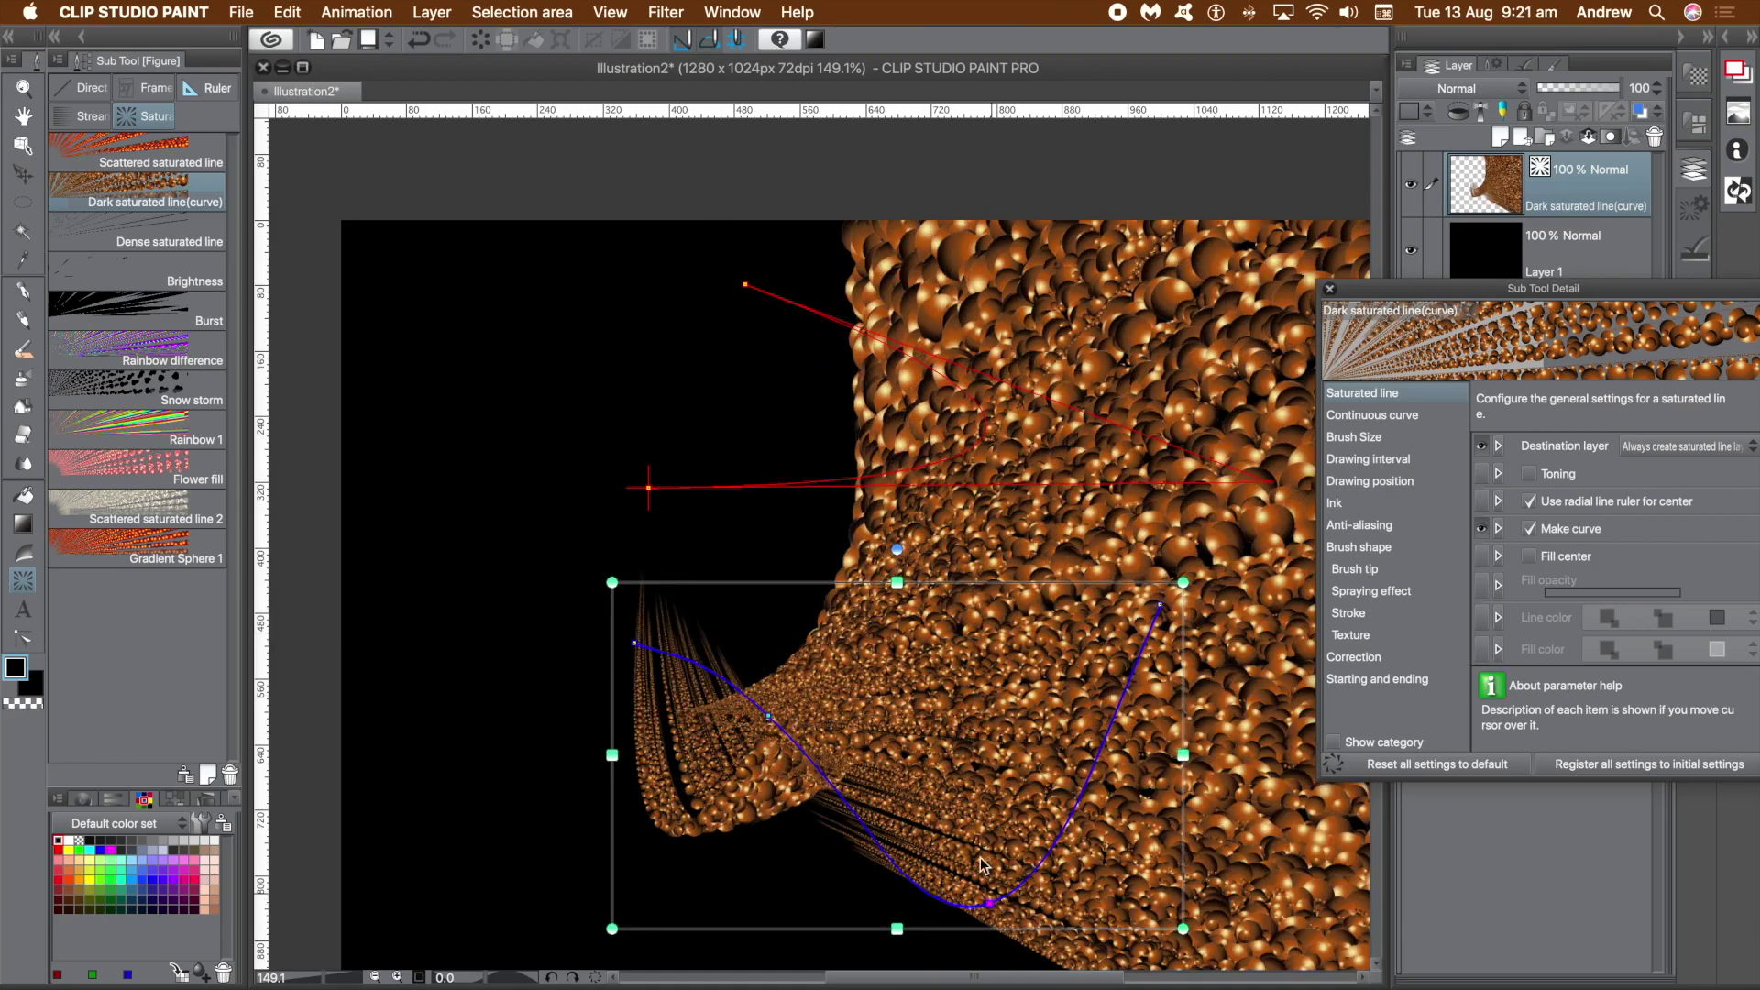
left_click_drag(770, 717, 744, 369)
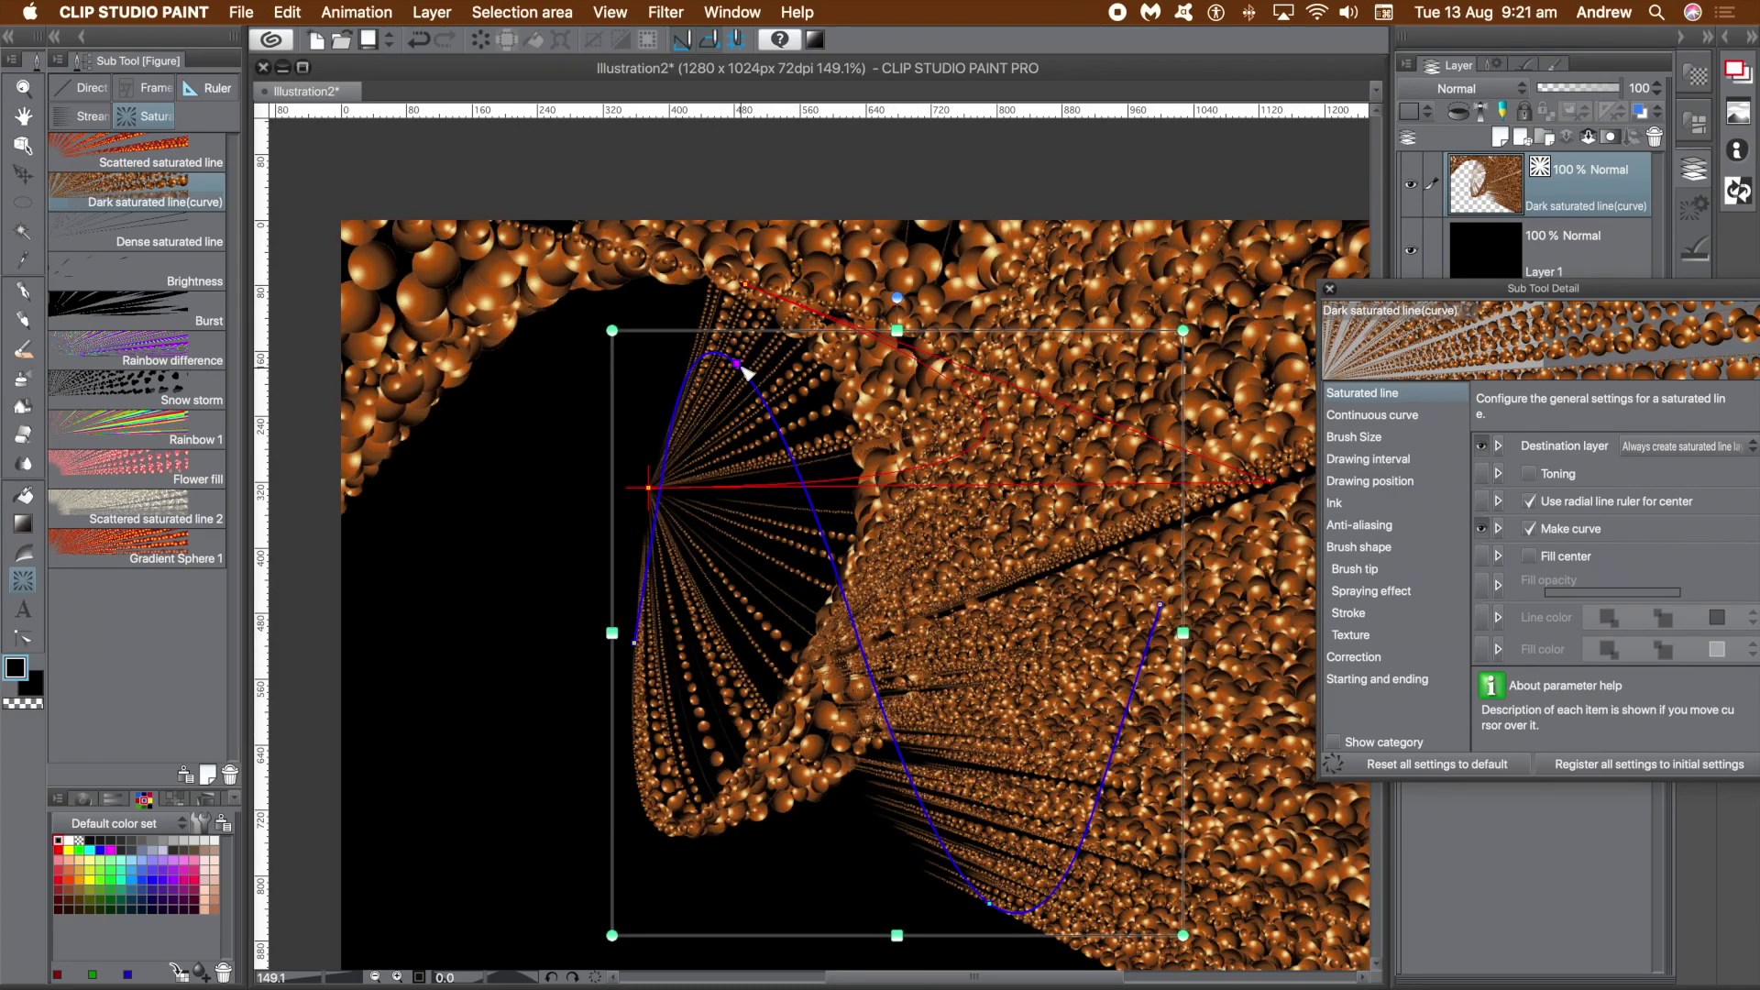
left_click_drag(649, 488, 472, 784)
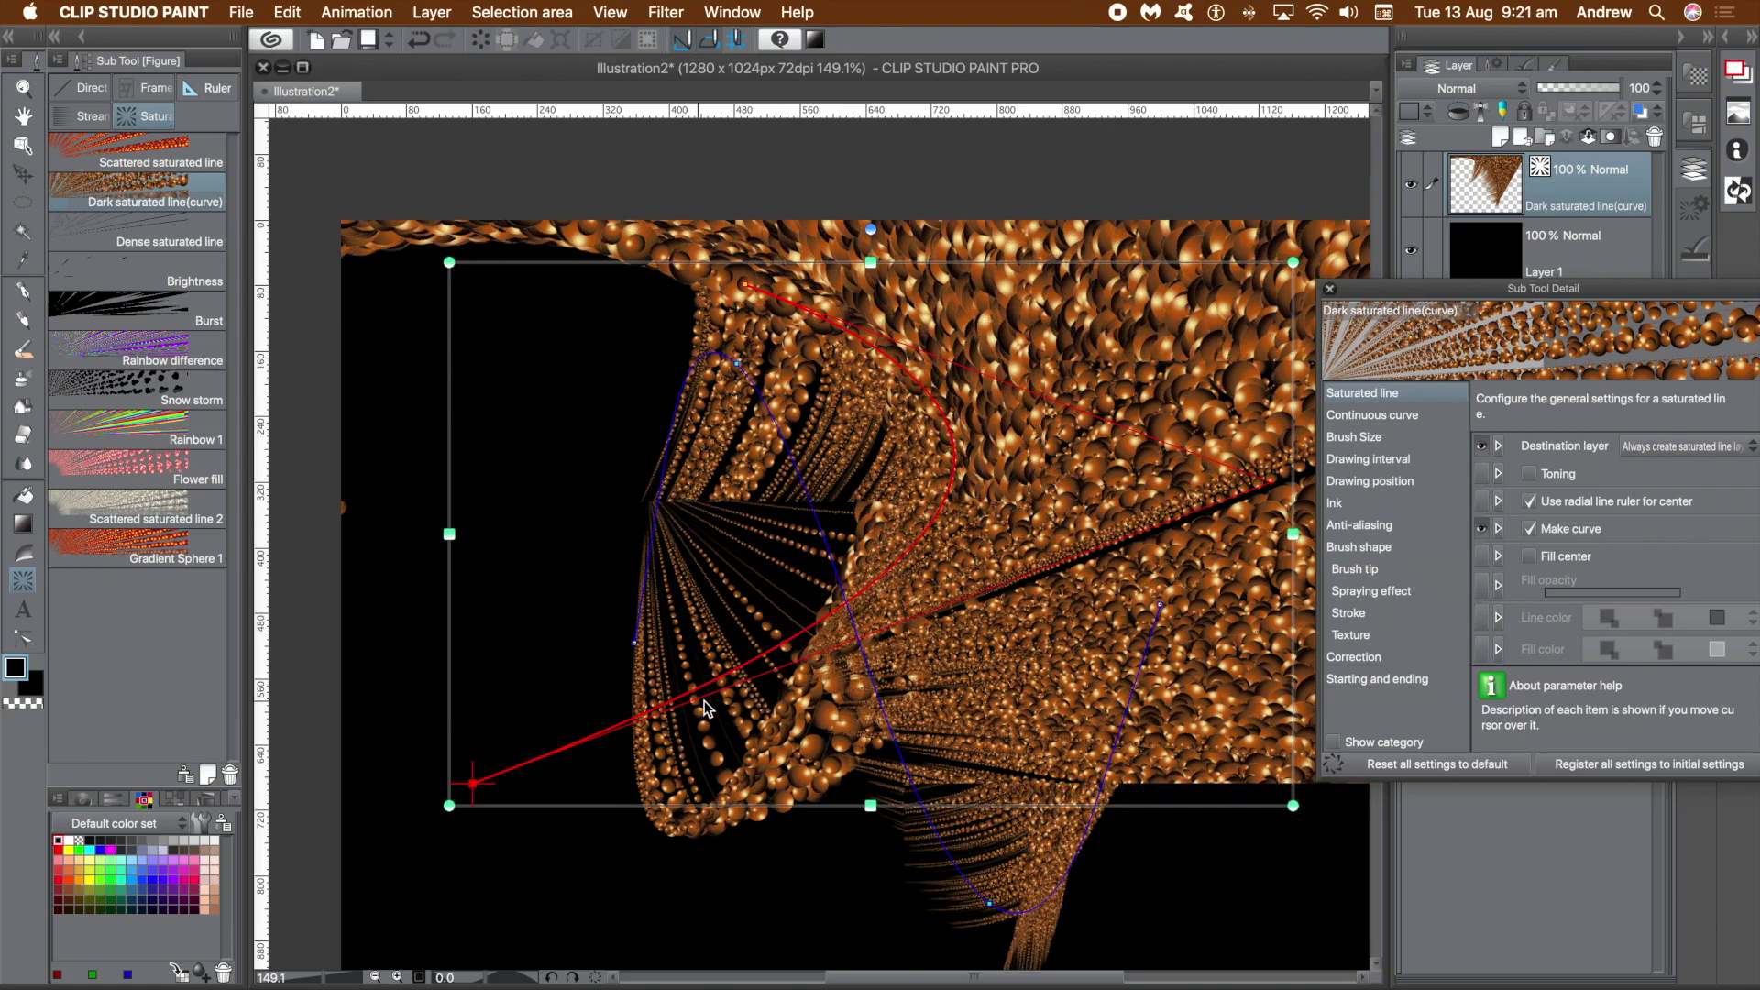
- Add a control point to the curve, bend it, pull the end left, and commit the figure
right_click(726, 678)
left_click(706, 698)
right_click(739, 689)
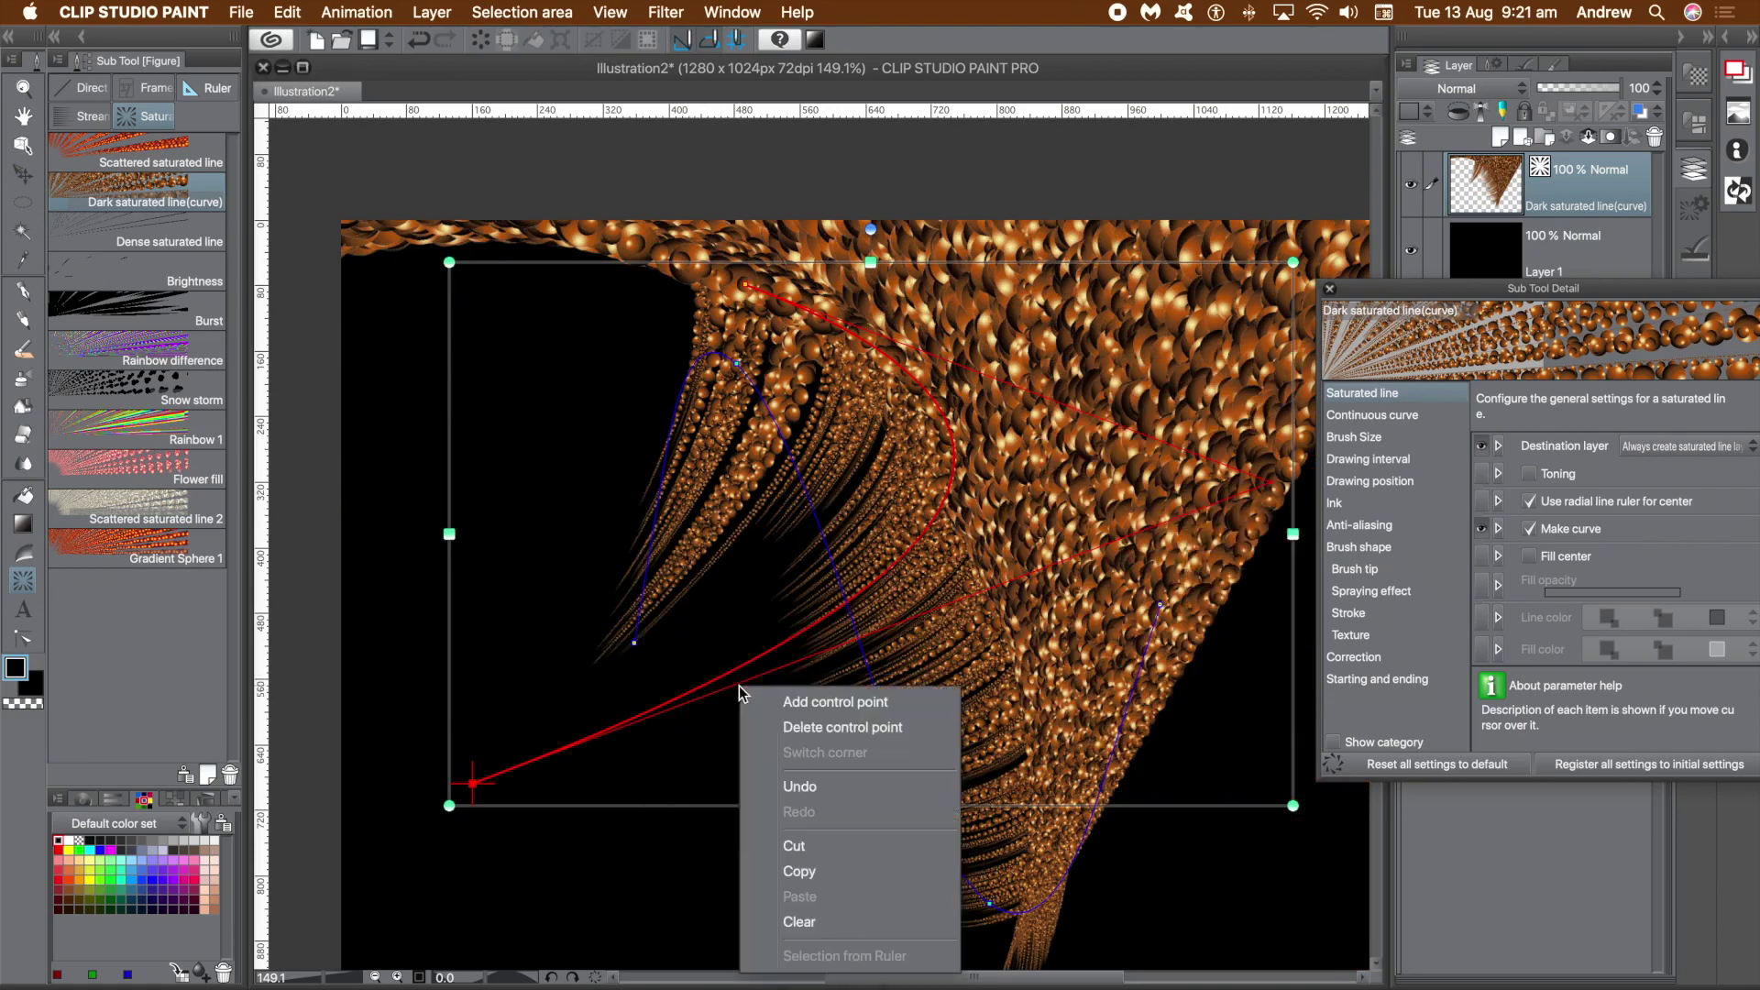
left_click(816, 707)
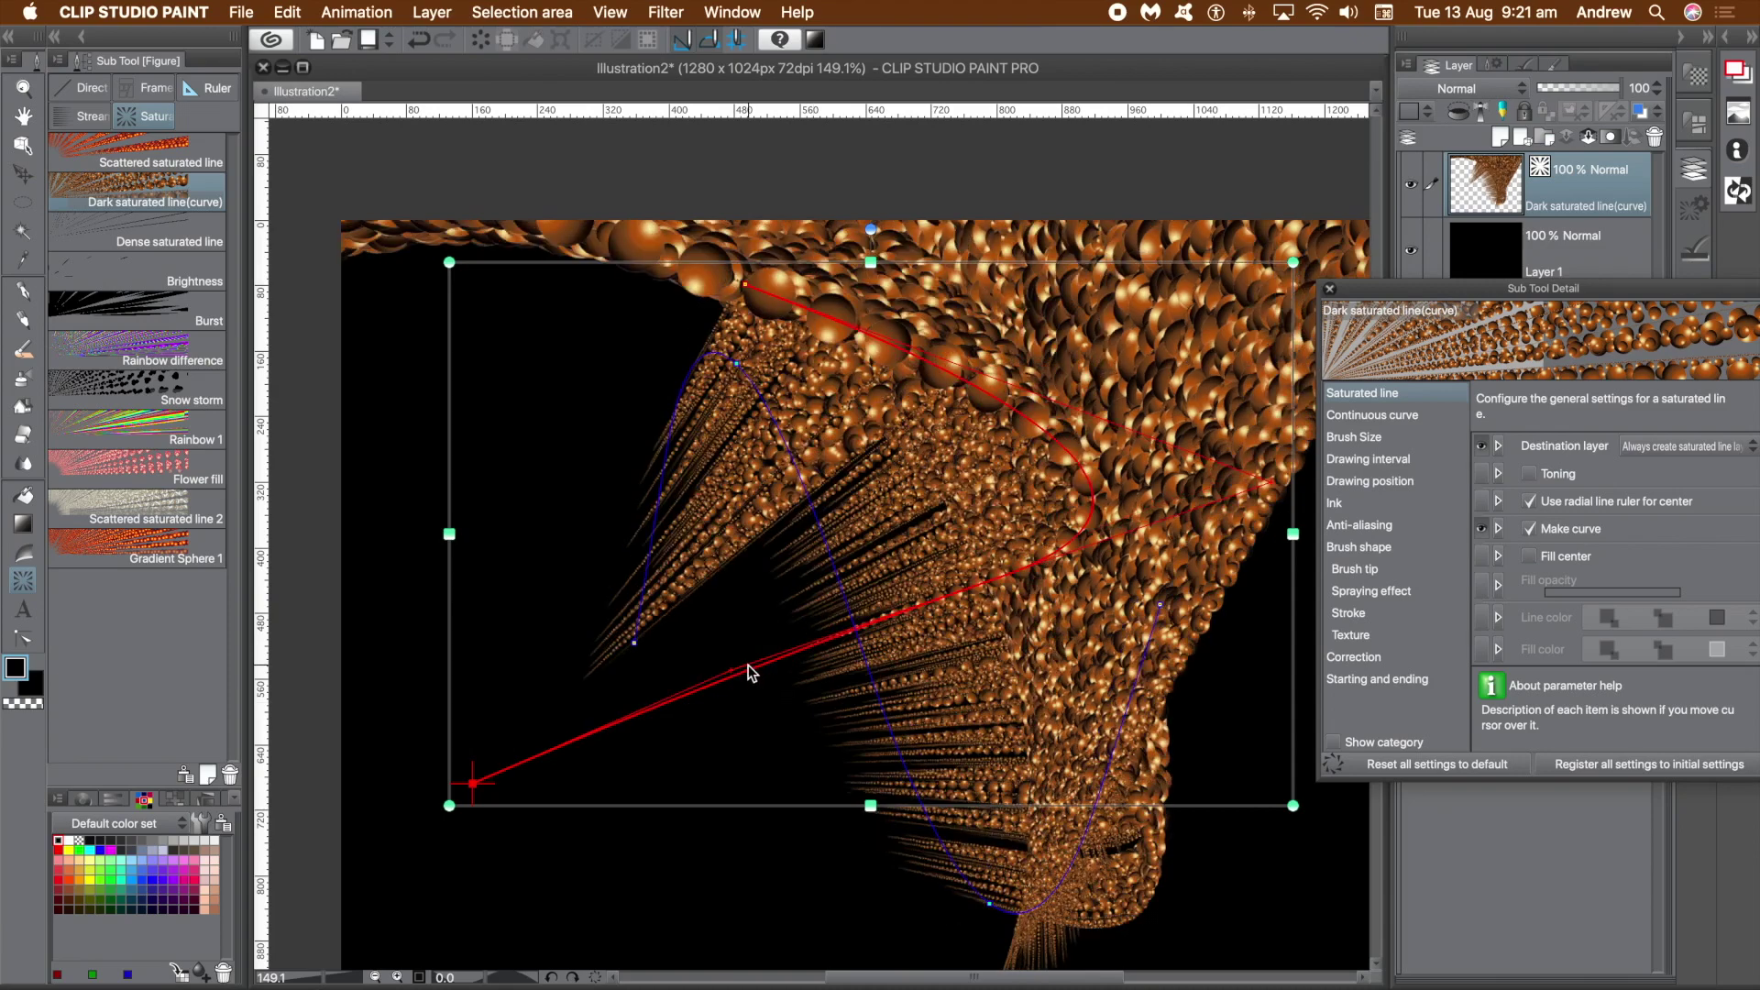
left_click_drag(734, 676, 926, 923)
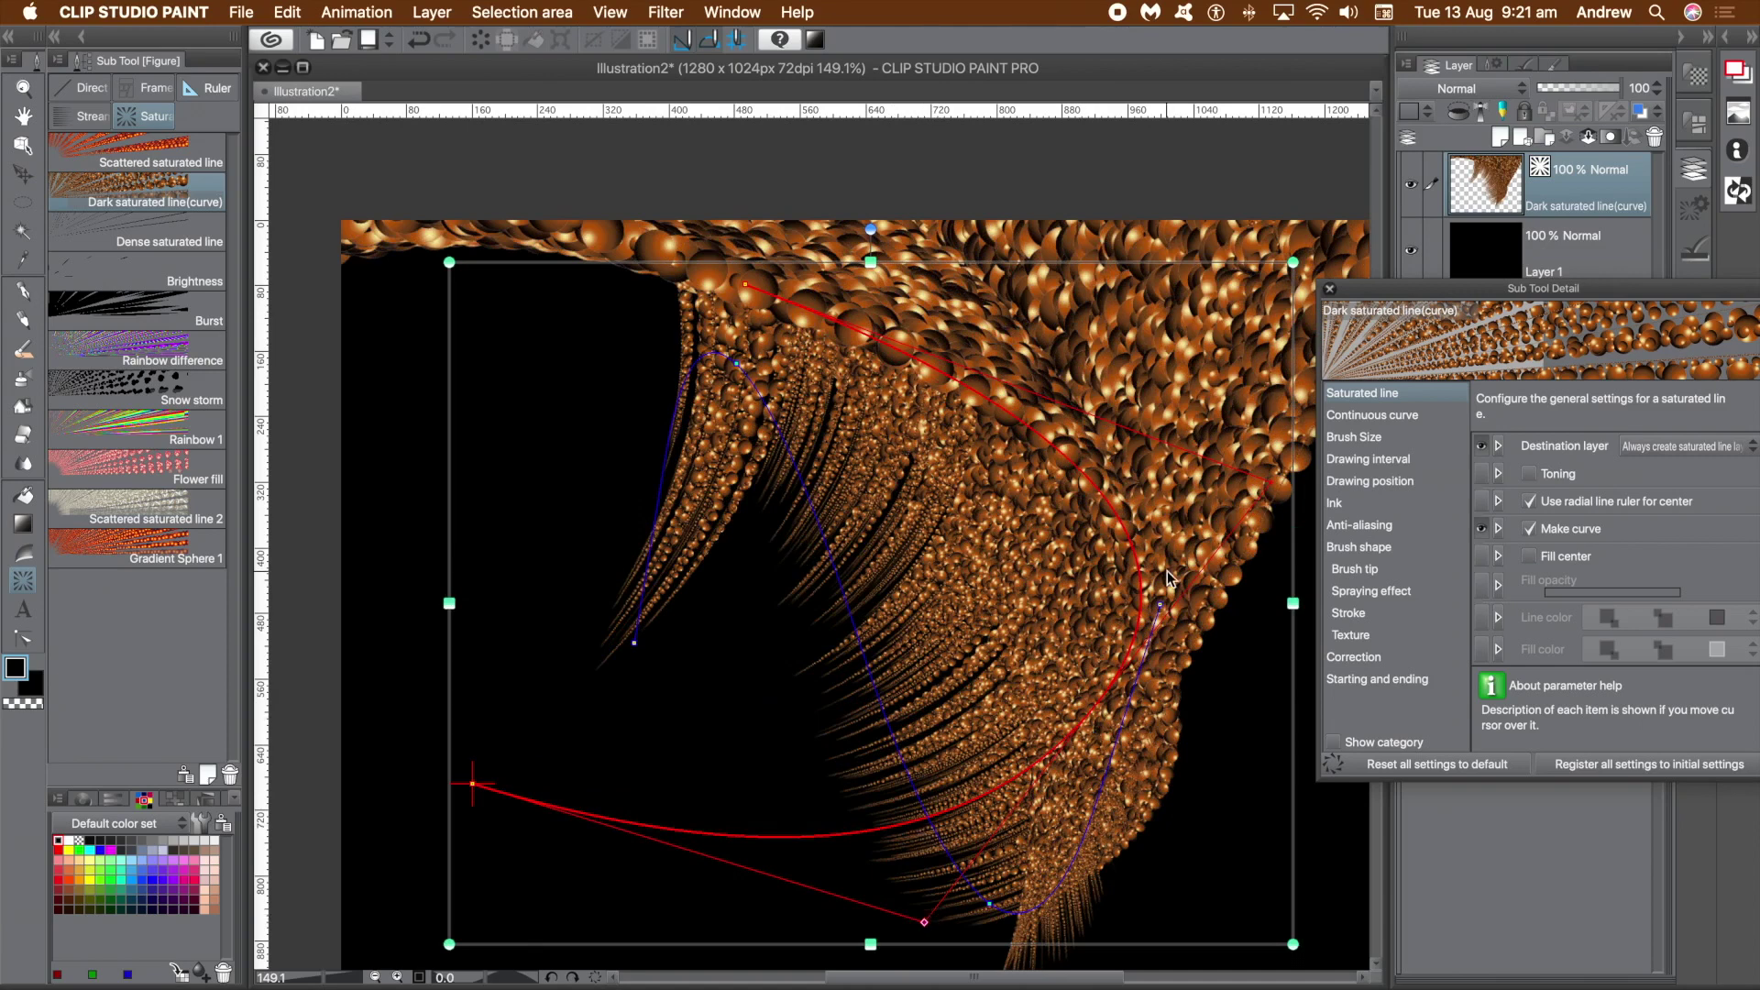
left_click_drag(1276, 484, 464, 554)
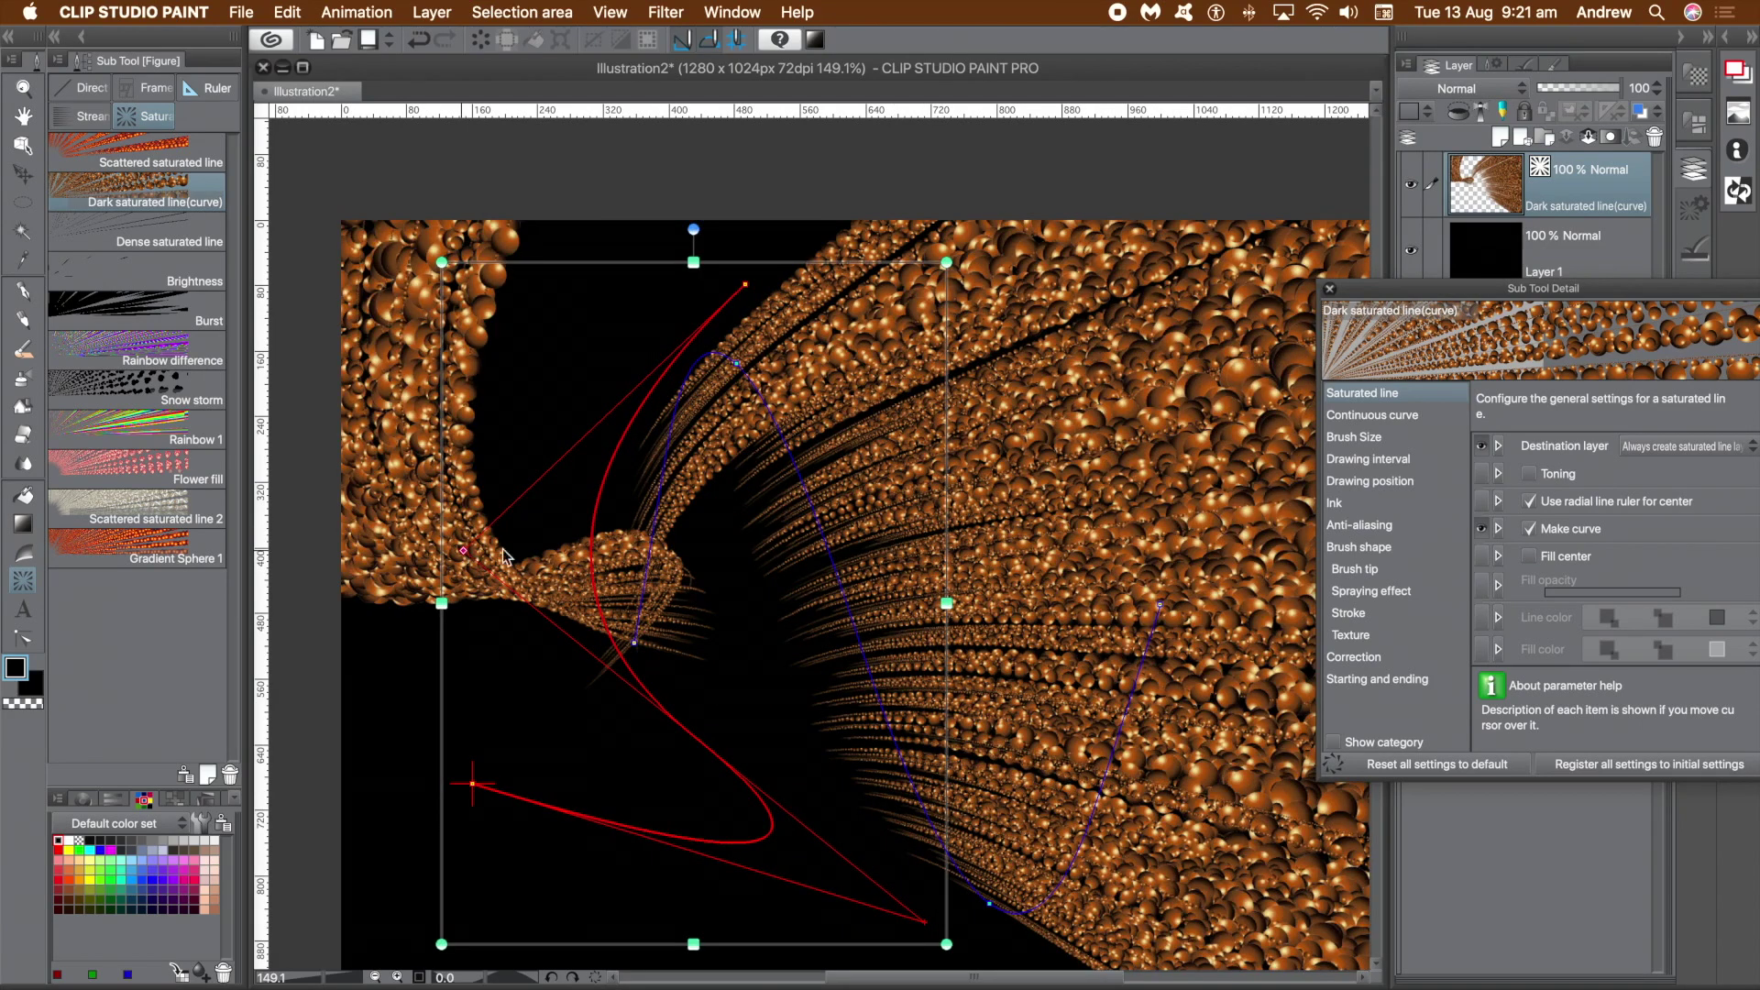
left_click_drag(1159, 604, 541, 711)
key("Return")
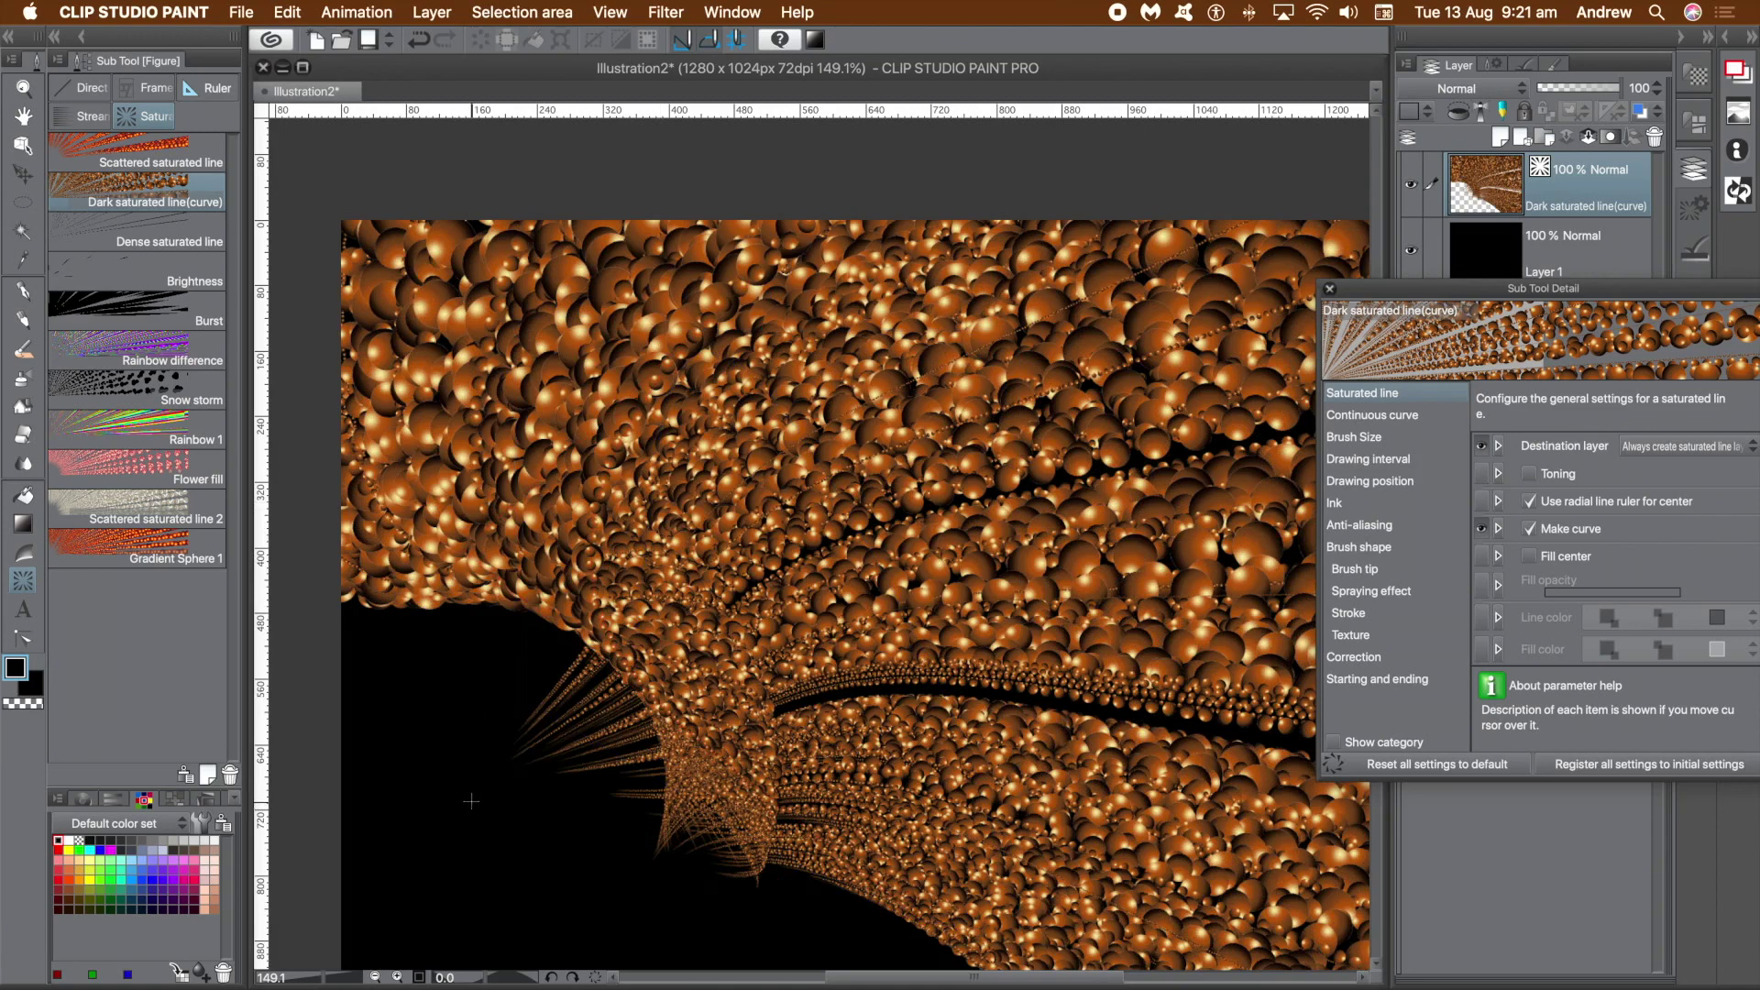
- Draw a large arcing curved saturated-line figure of copper spheres and commit it
left_click(449, 783)
left_click(631, 504)
left_click(586, 798)
left_click(1068, 594)
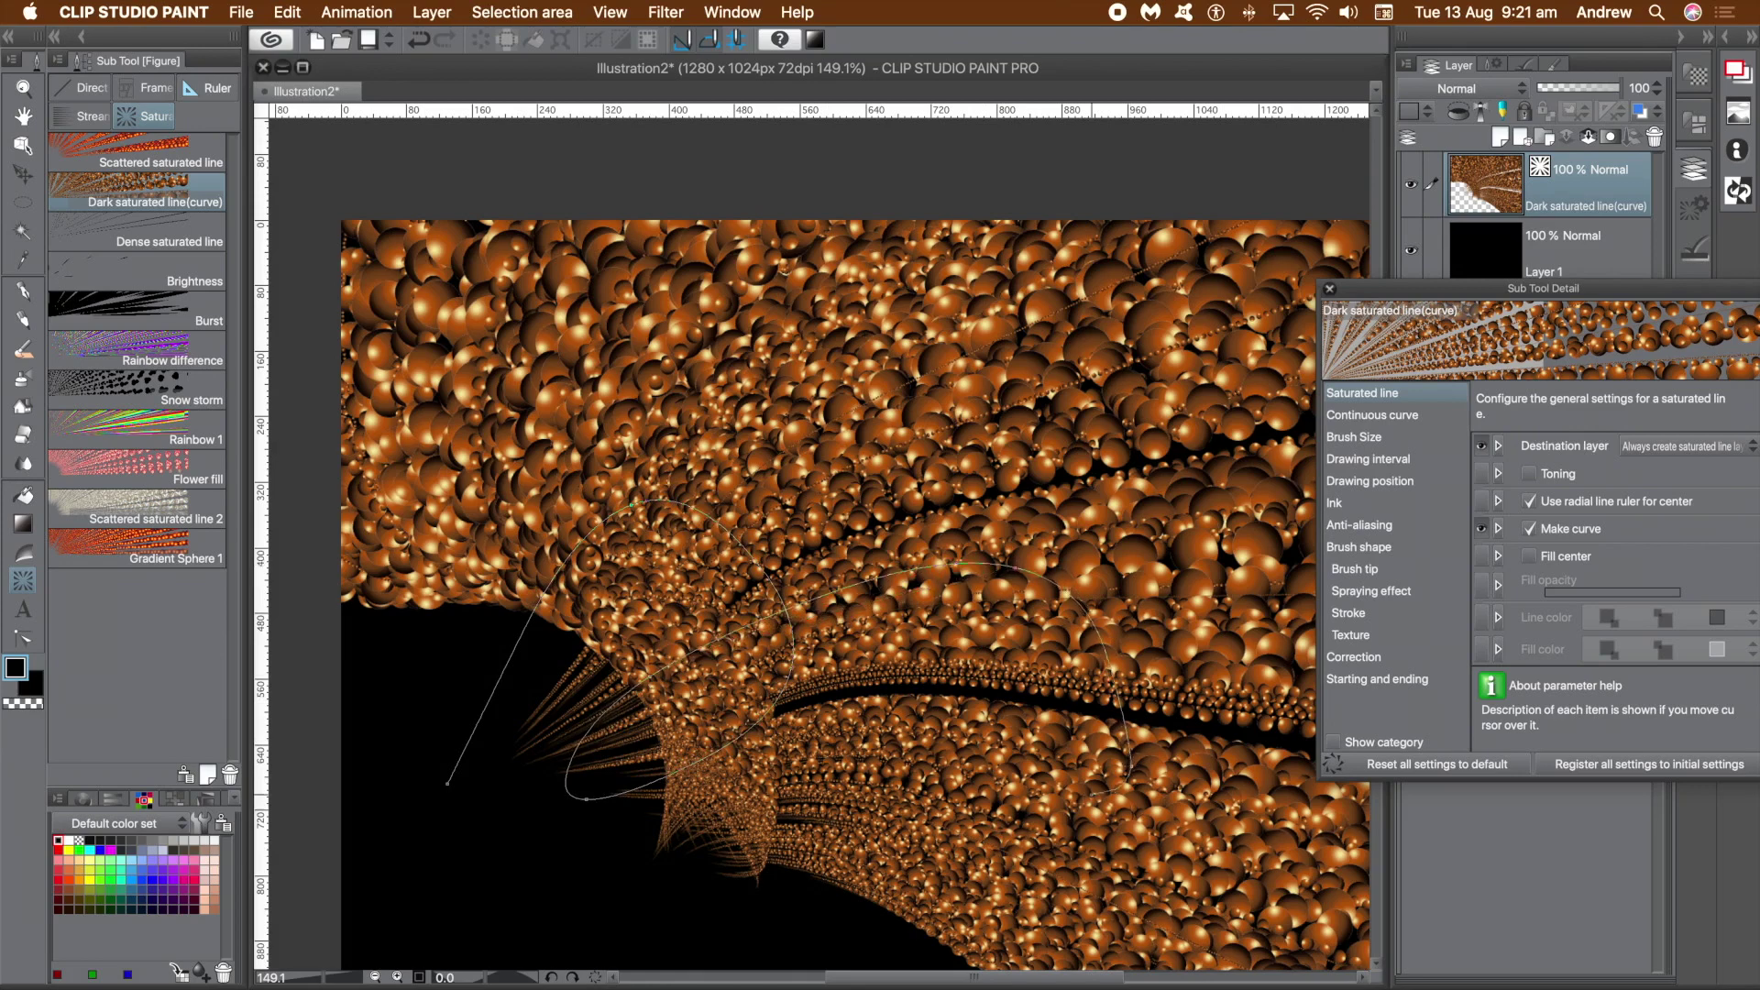
key("Return")
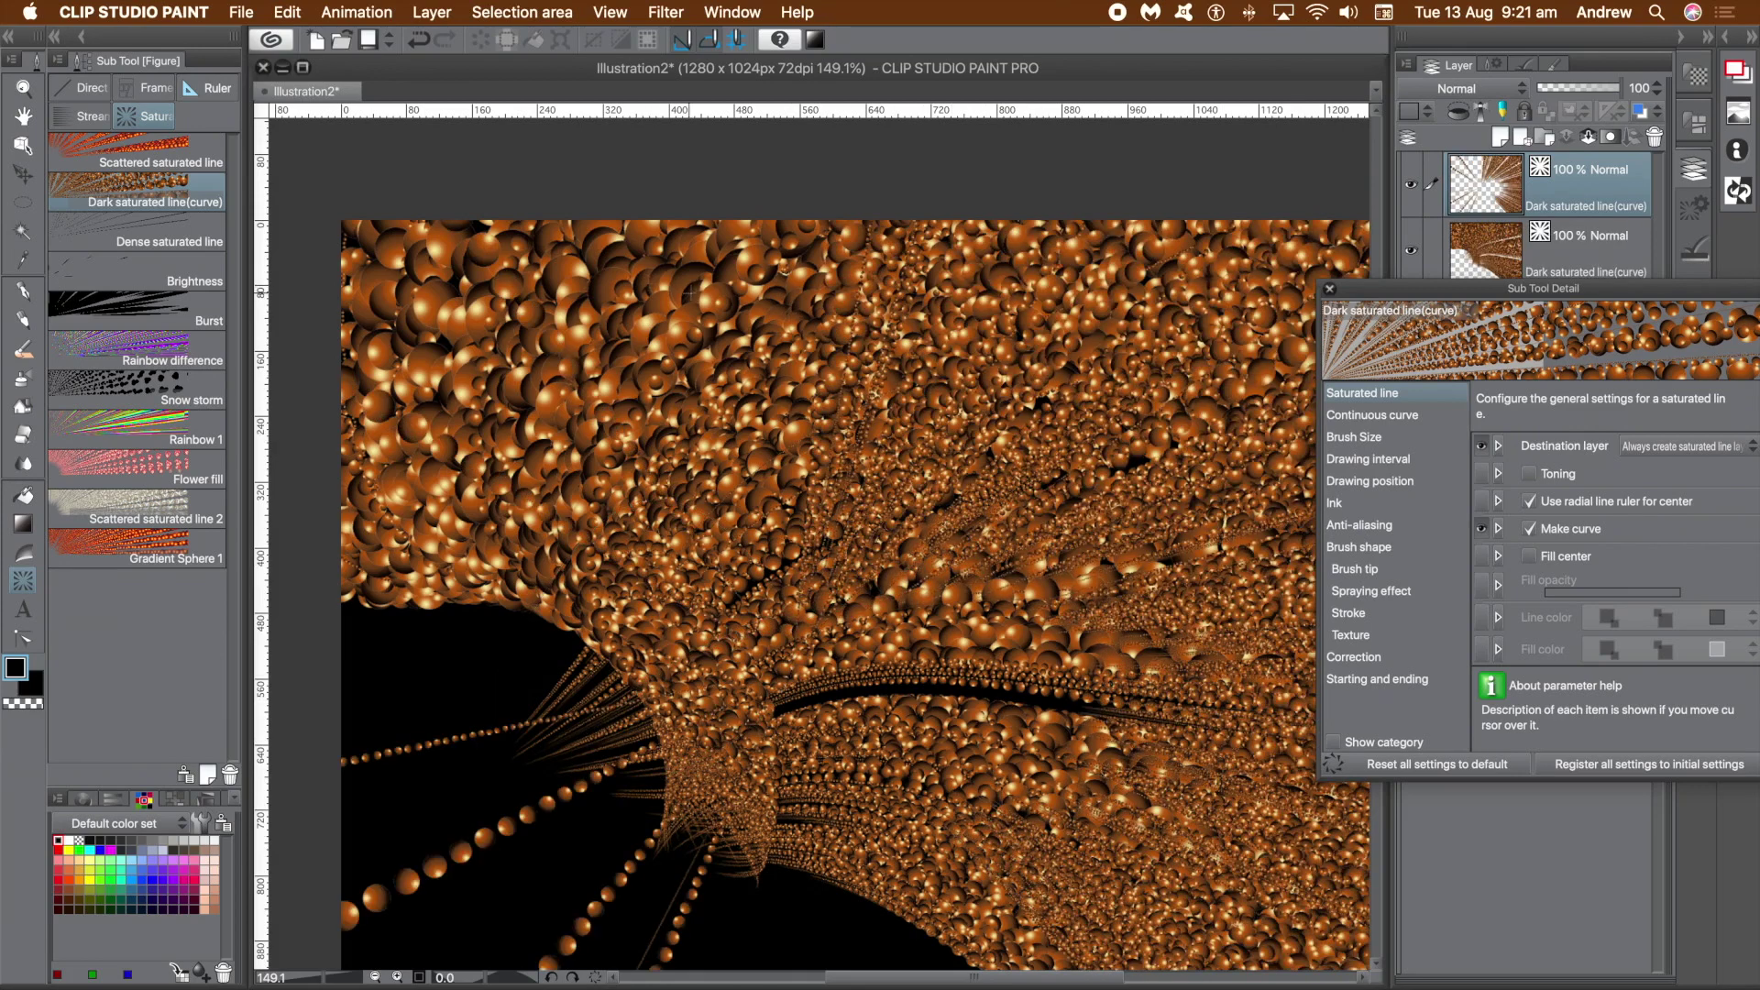
- Flatten the image and fill the whole canvas with black
left_click(431, 12)
left_click(454, 470)
left_click(301, 15)
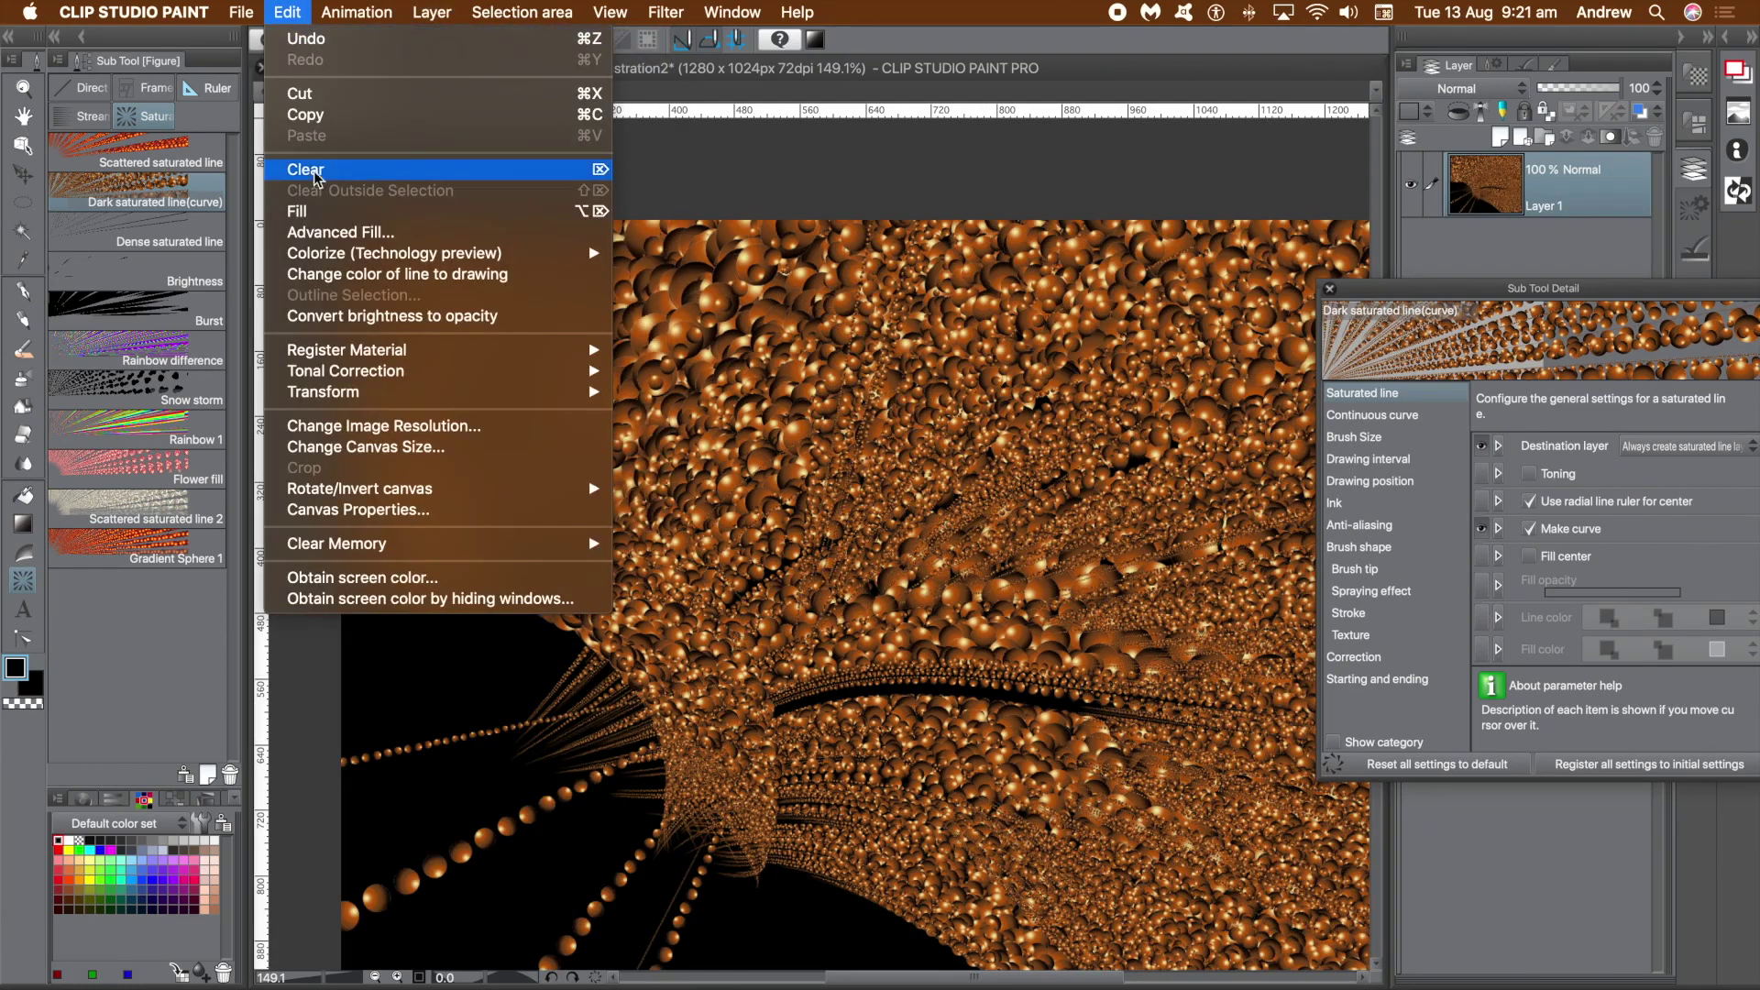
left_click(303, 217)
- Draw a new multi-point spline sphere figure reaching toward the lower right
left_click(999, 519)
left_click(892, 429)
left_click(698, 567)
left_click(858, 667)
left_click(875, 534)
left_click(1021, 672)
left_click(1153, 842)
double_click(882, 833)
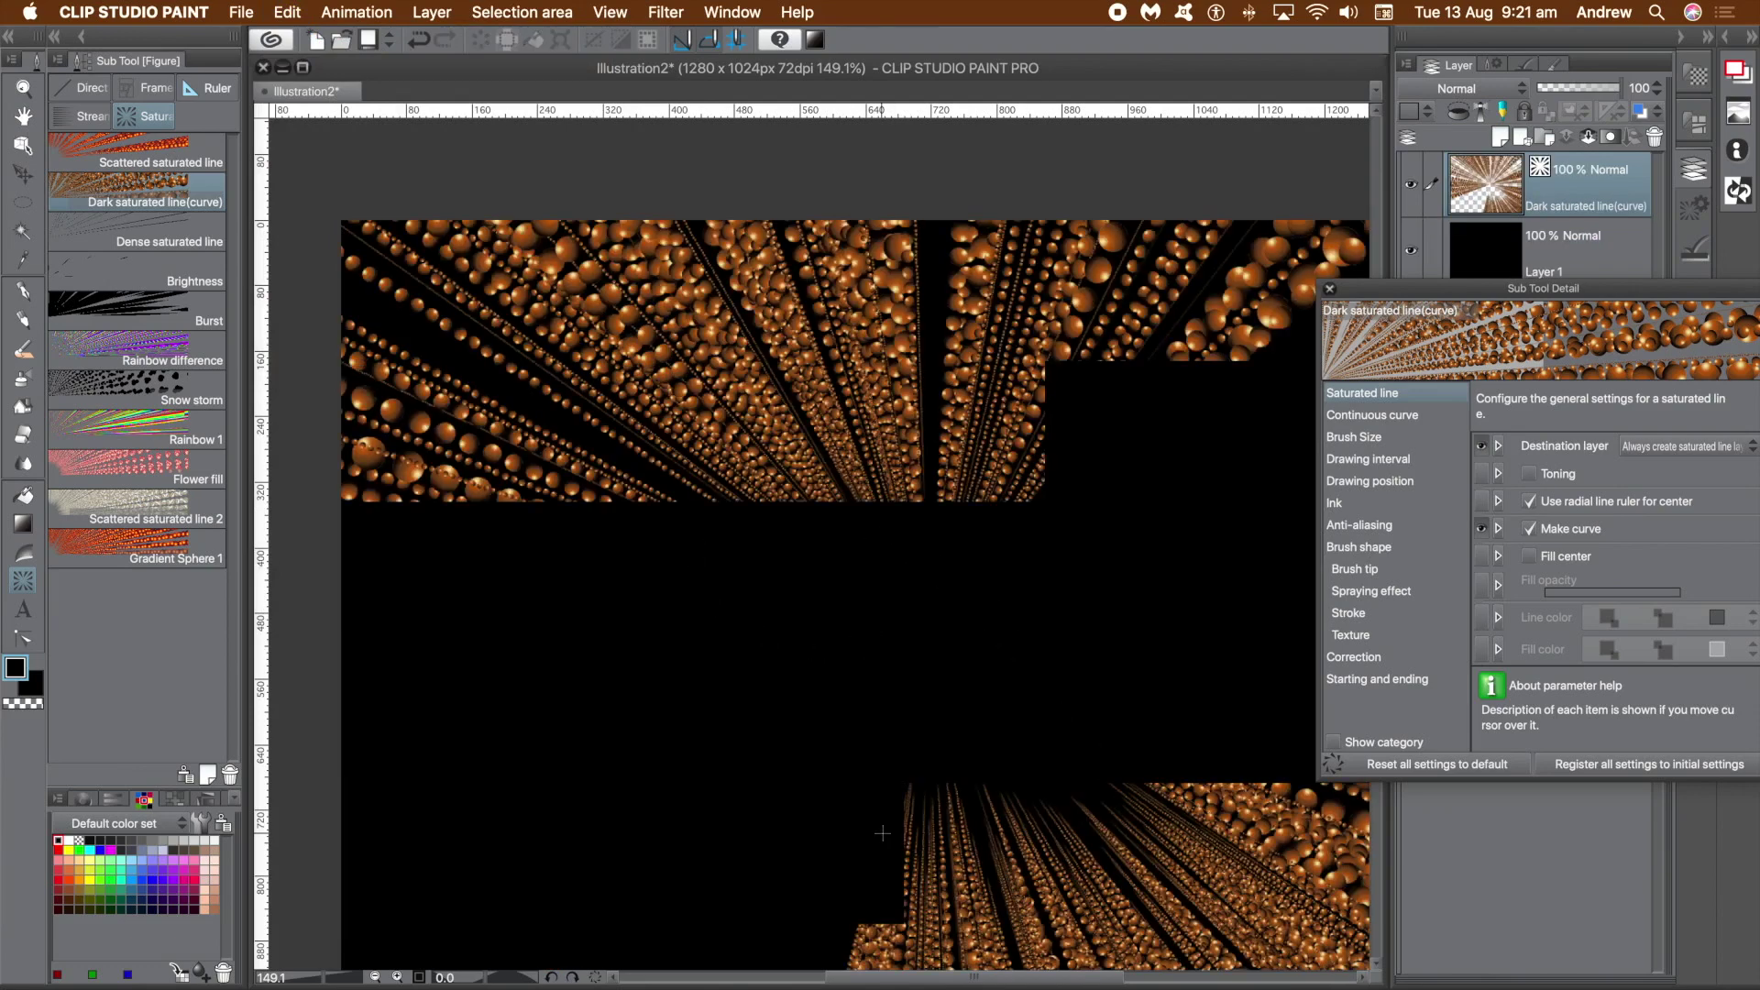
- Draw two more curved copper-sphere figures with Dark saturated line(curve)
left_click(877, 715)
left_click(975, 598)
left_click(853, 577)
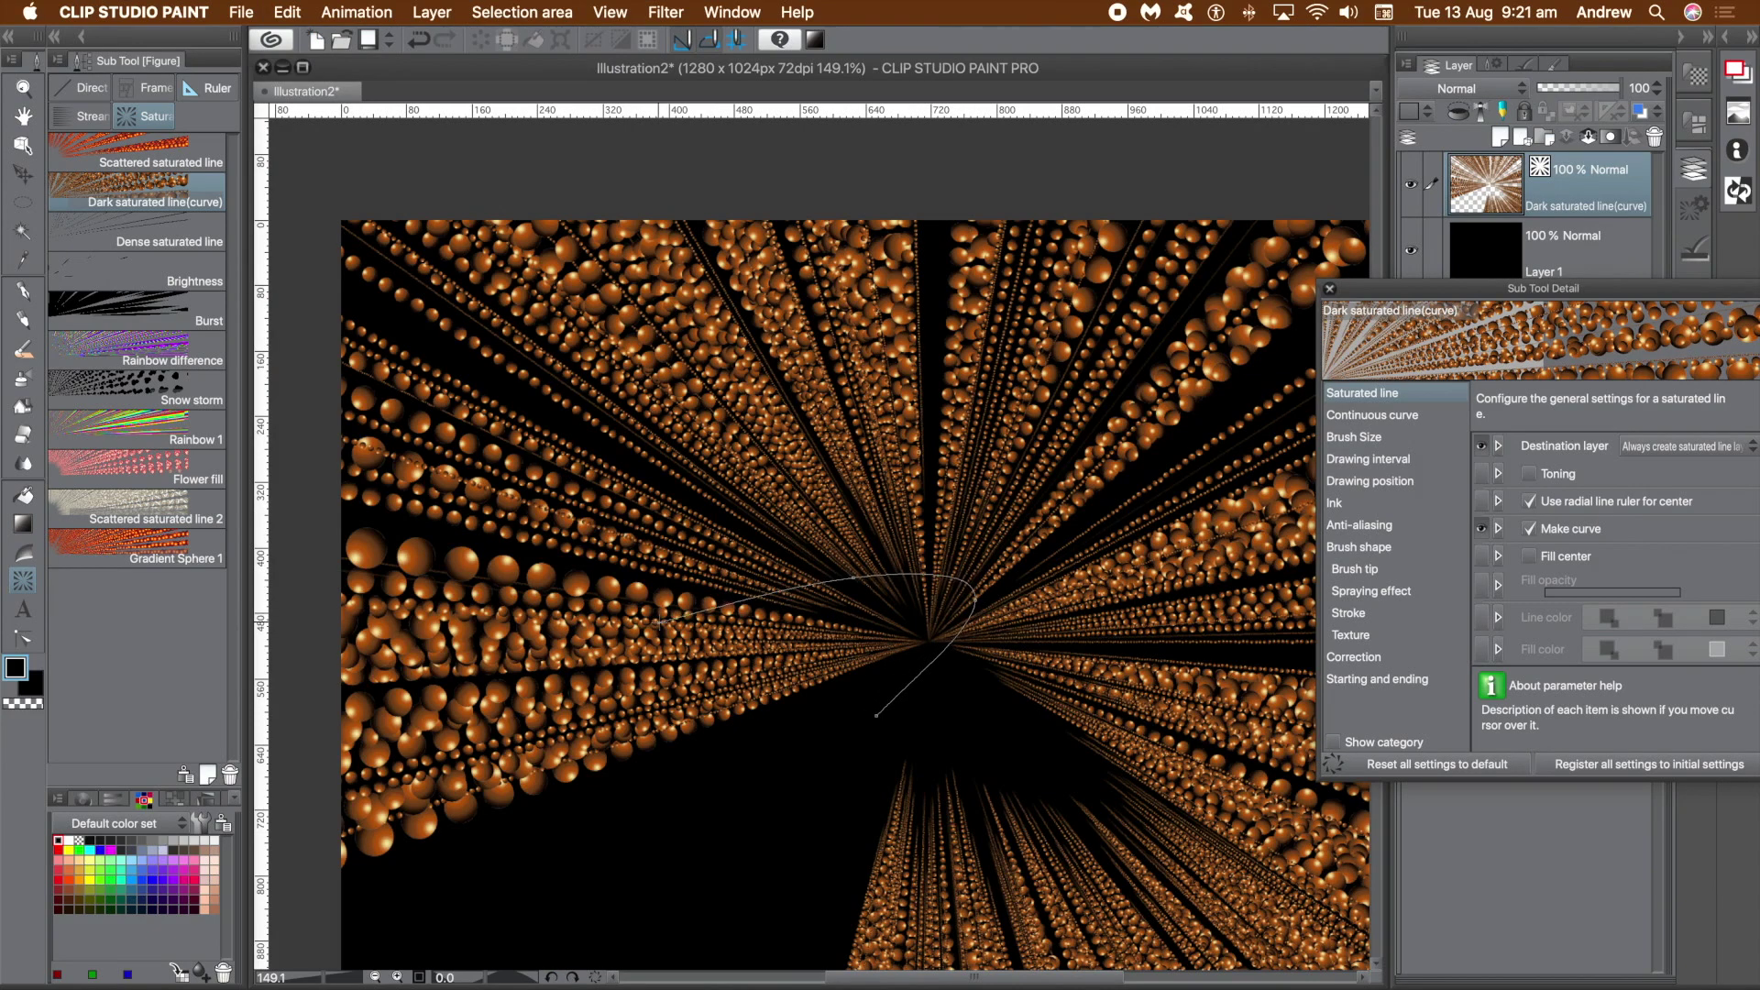
double_click(658, 623)
left_click(657, 622)
left_click(759, 814)
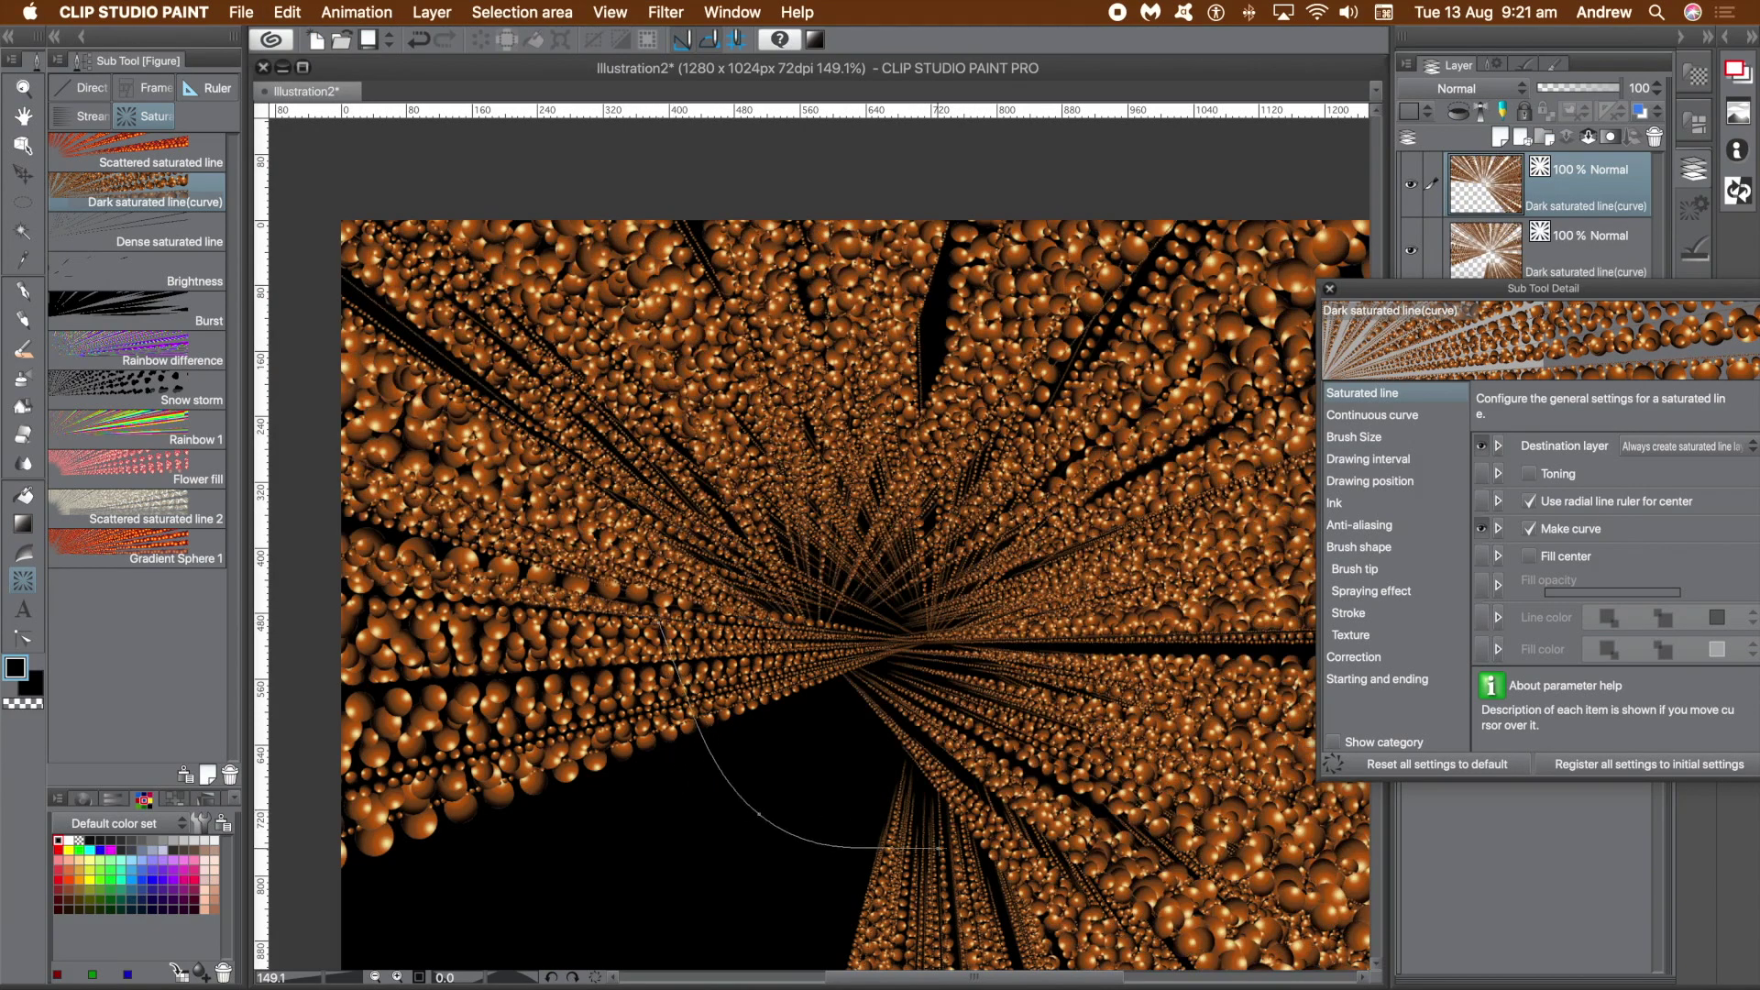
double_click(990, 605)
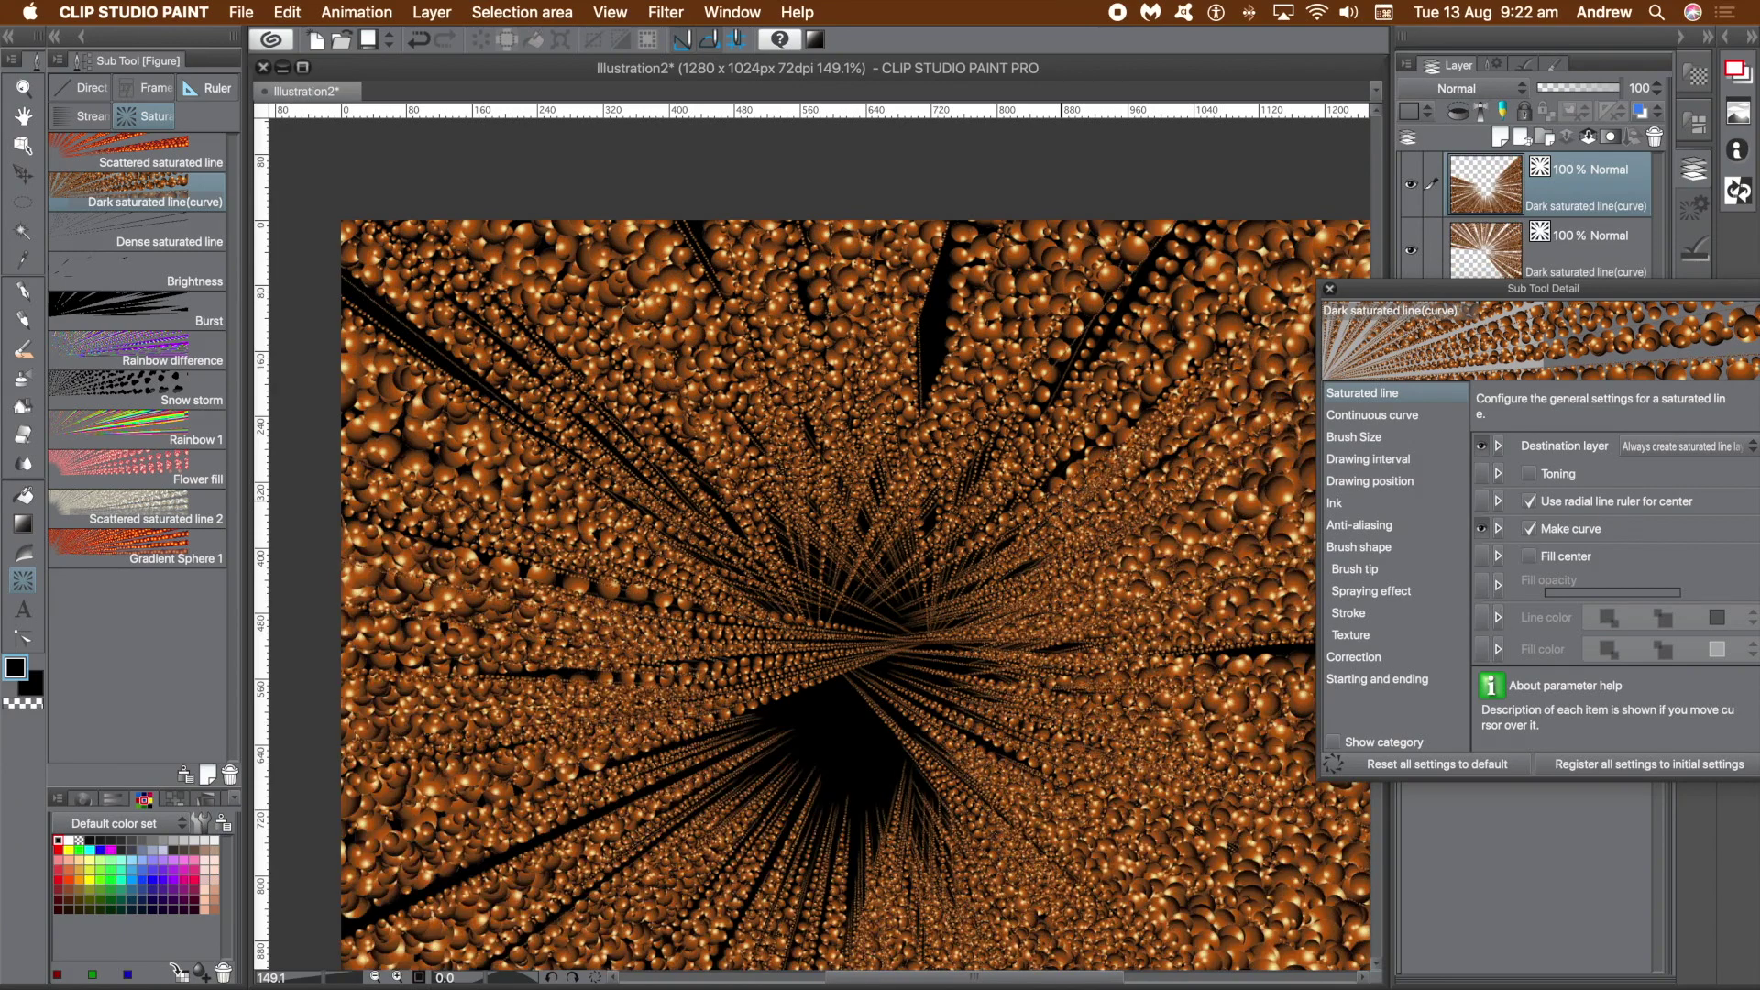
- Move the figure's centre to the upper right, widen its lower-left guide, and commit it
left_click_drag(860, 694, 1208, 457)
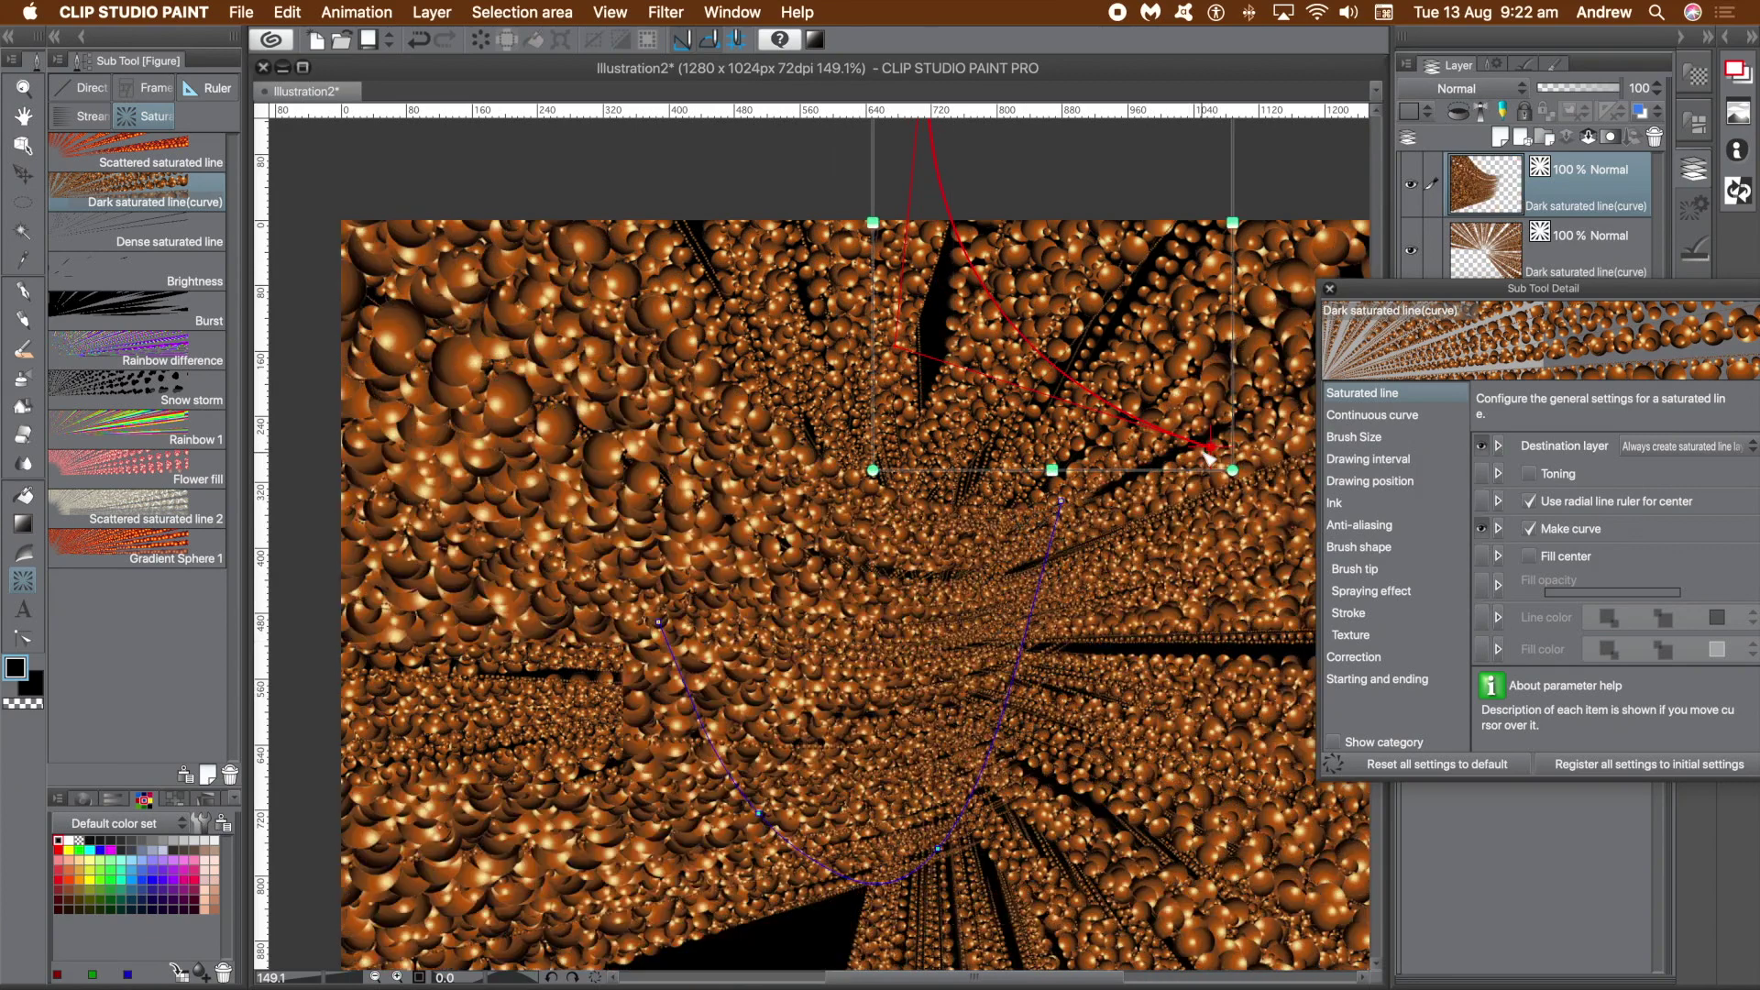
left_click_drag(873, 471, 601, 729)
key("Return")
left_click_drag(1641, 290, 1446, 292)
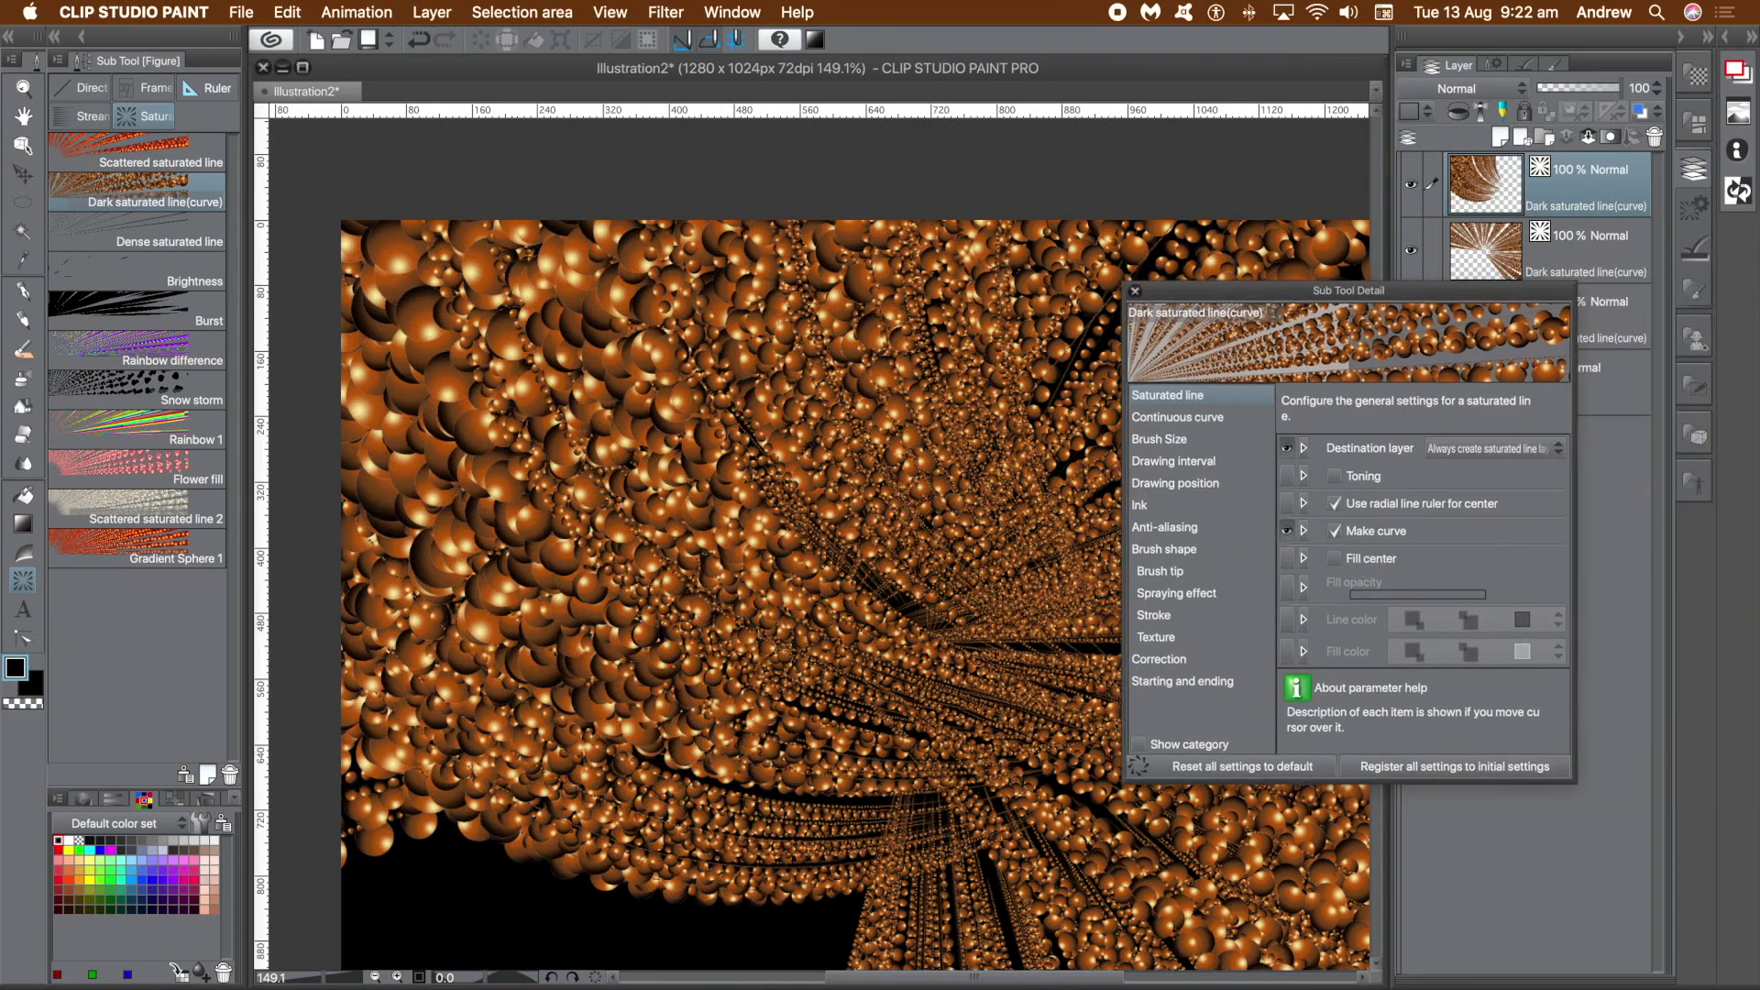
right_click(160, 188)
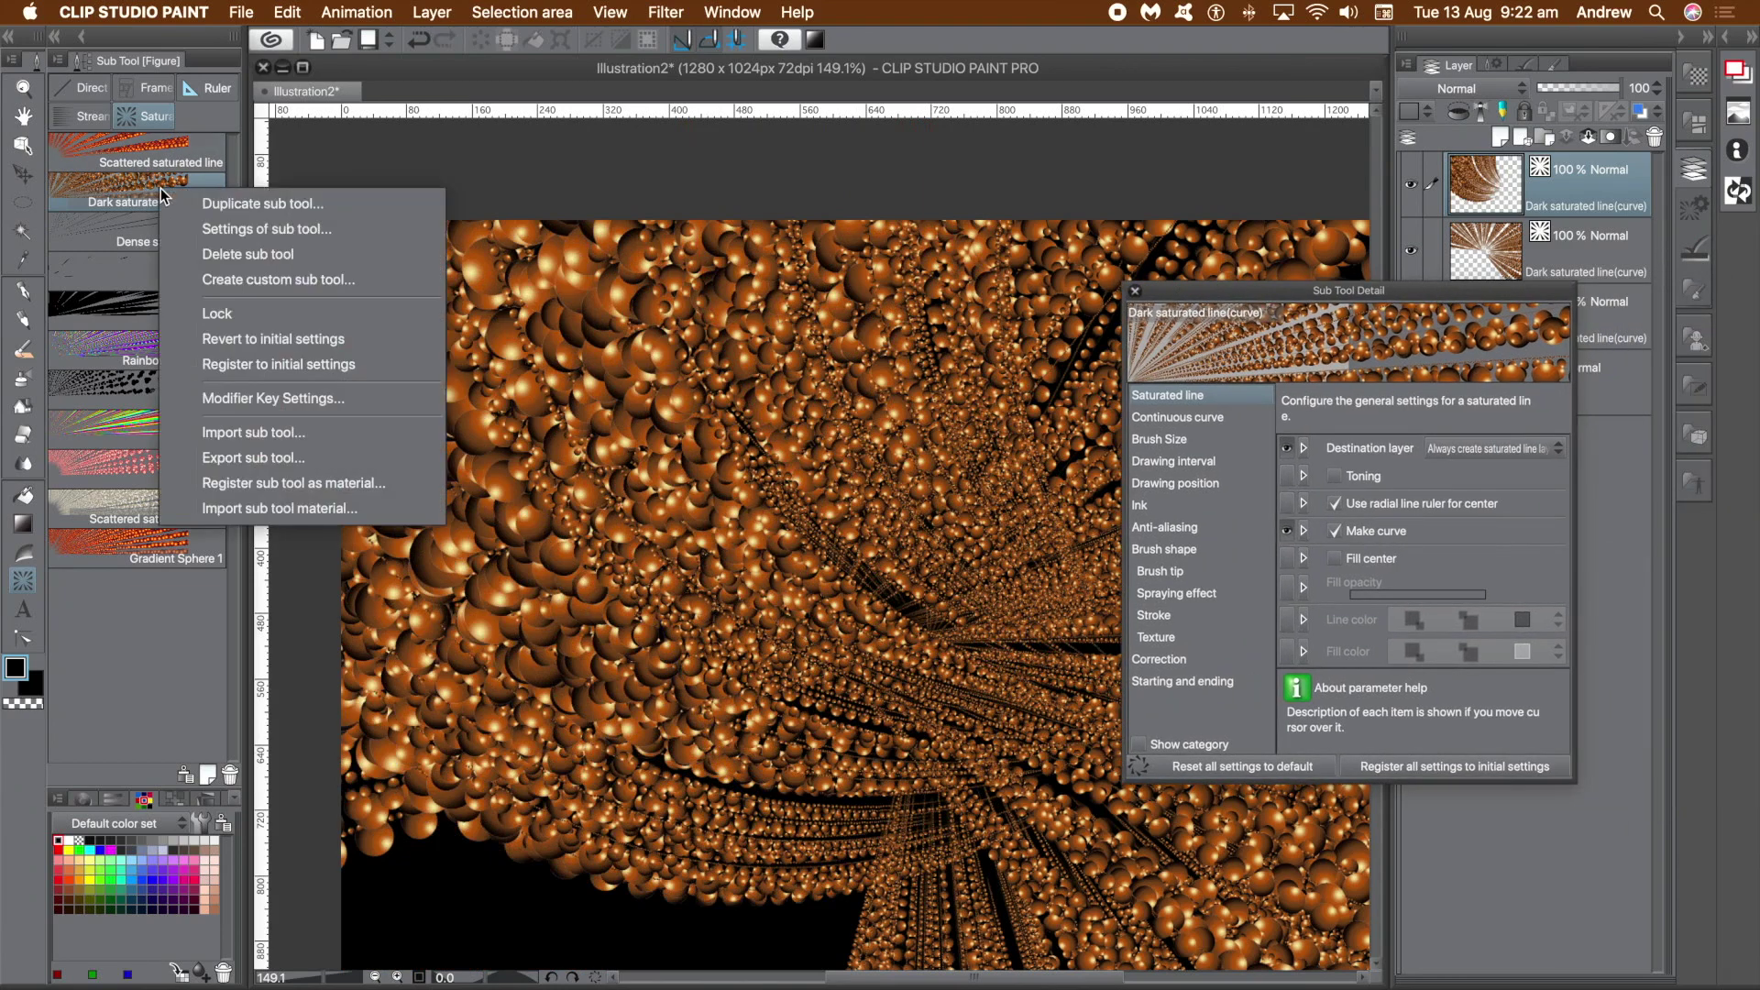
- Duplicate the curve tool as Dark saturated line(curve) 2, reset the original, and select Scattered saturated line
left_click(271, 203)
left_click(1050, 609)
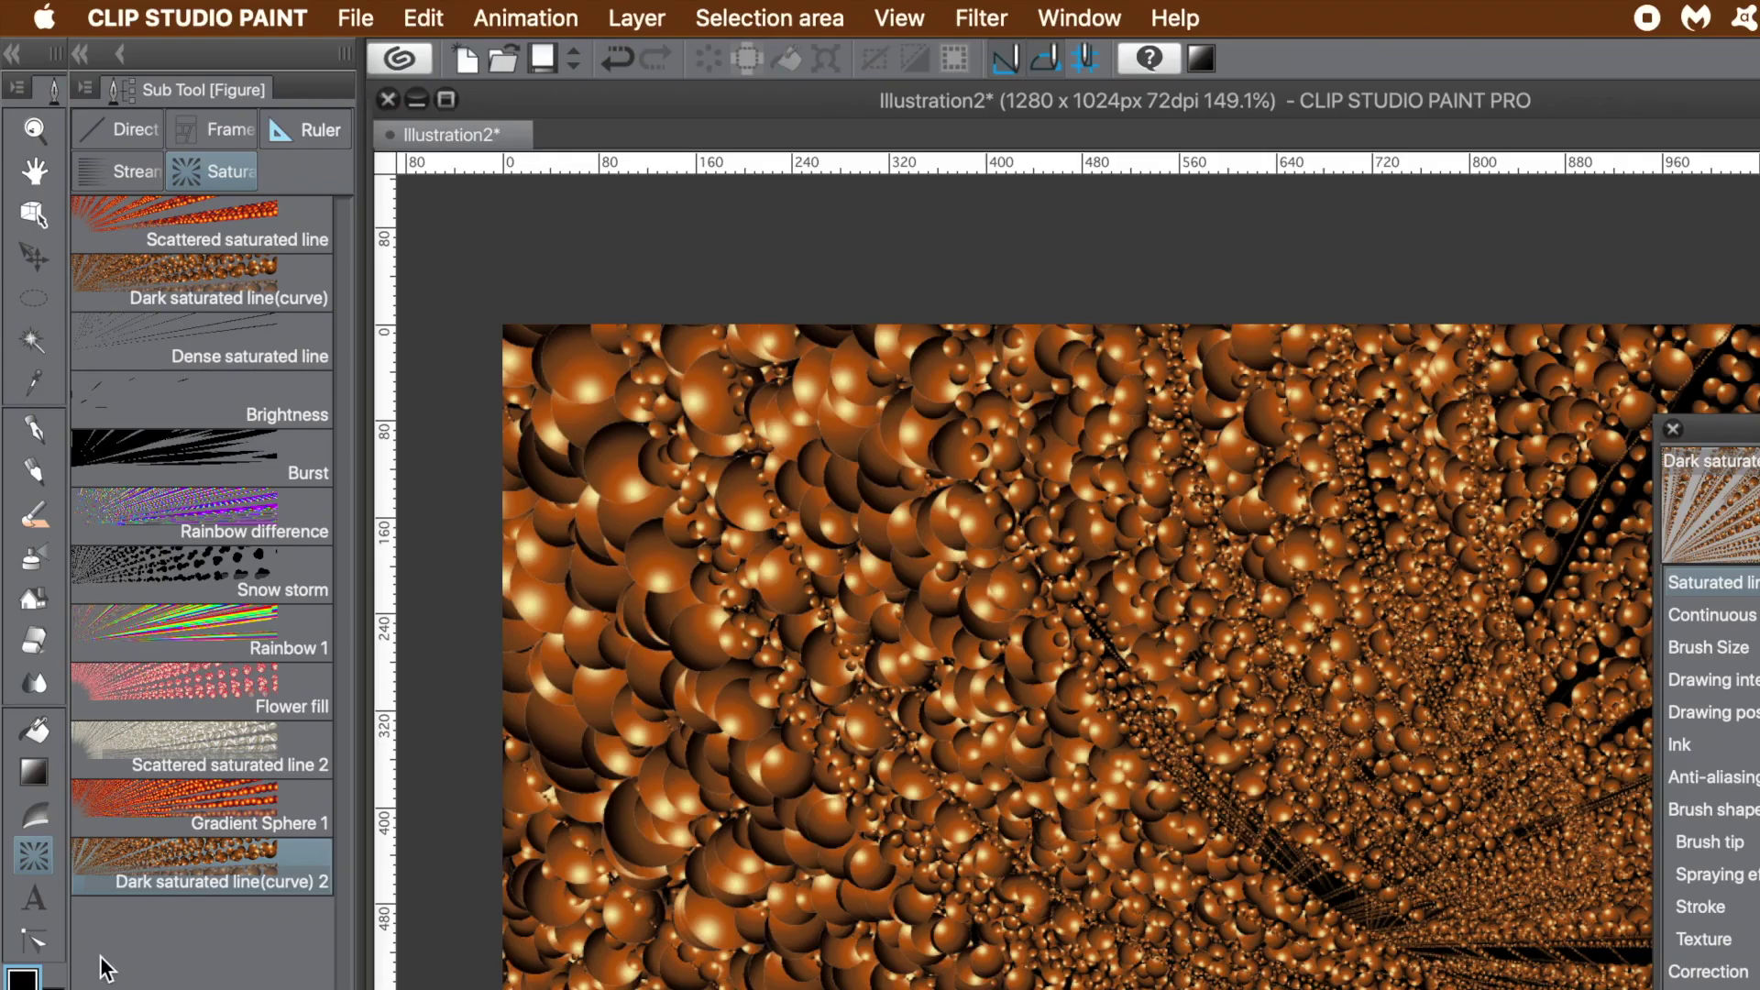
right_click(220, 284)
left_click(323, 507)
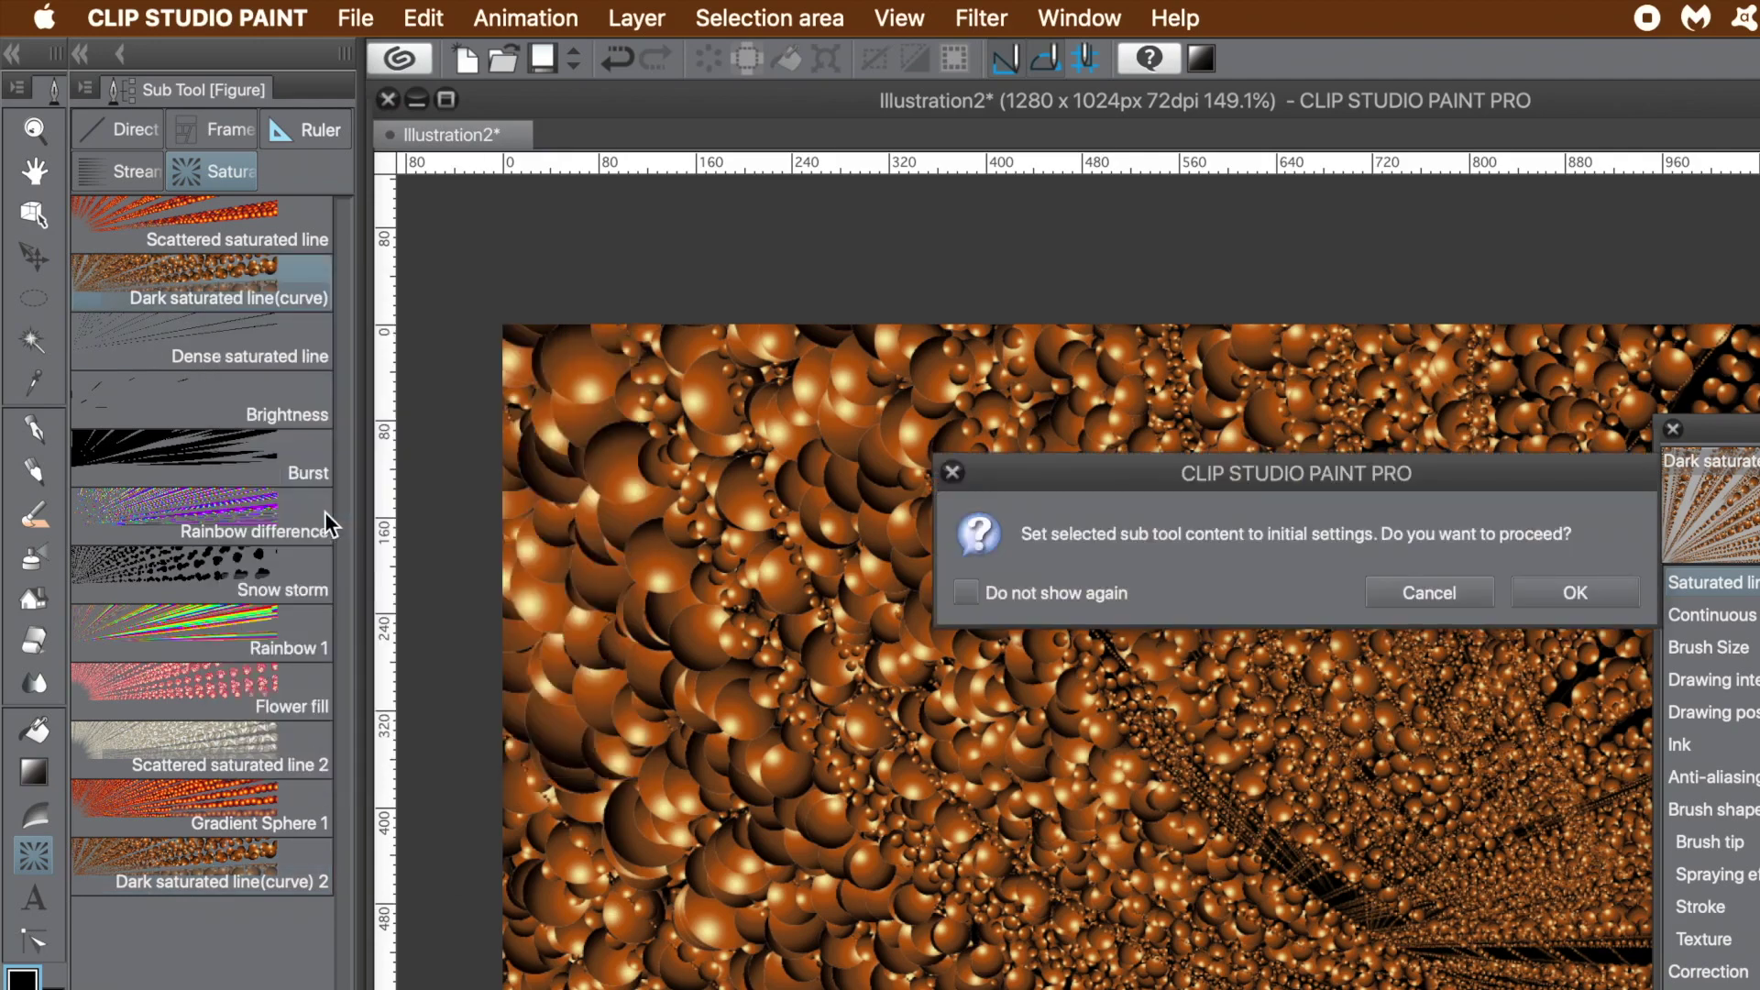
left_click(1595, 592)
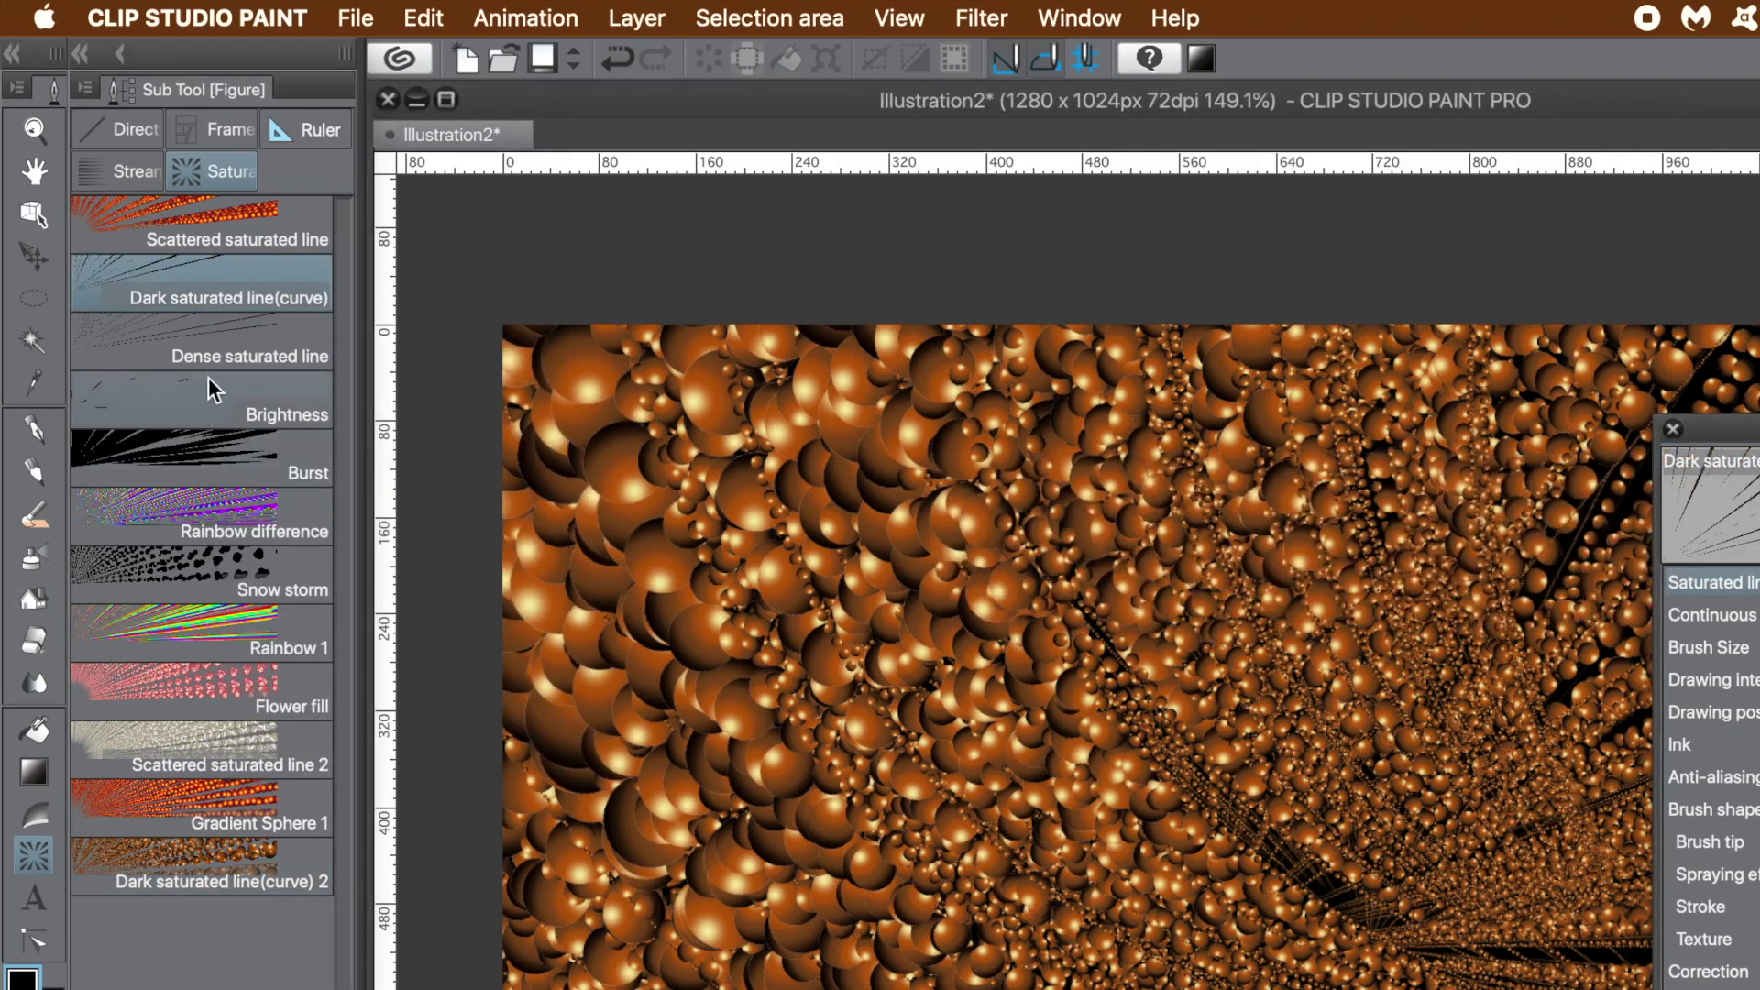
left_click(212, 224)
right_click(226, 221)
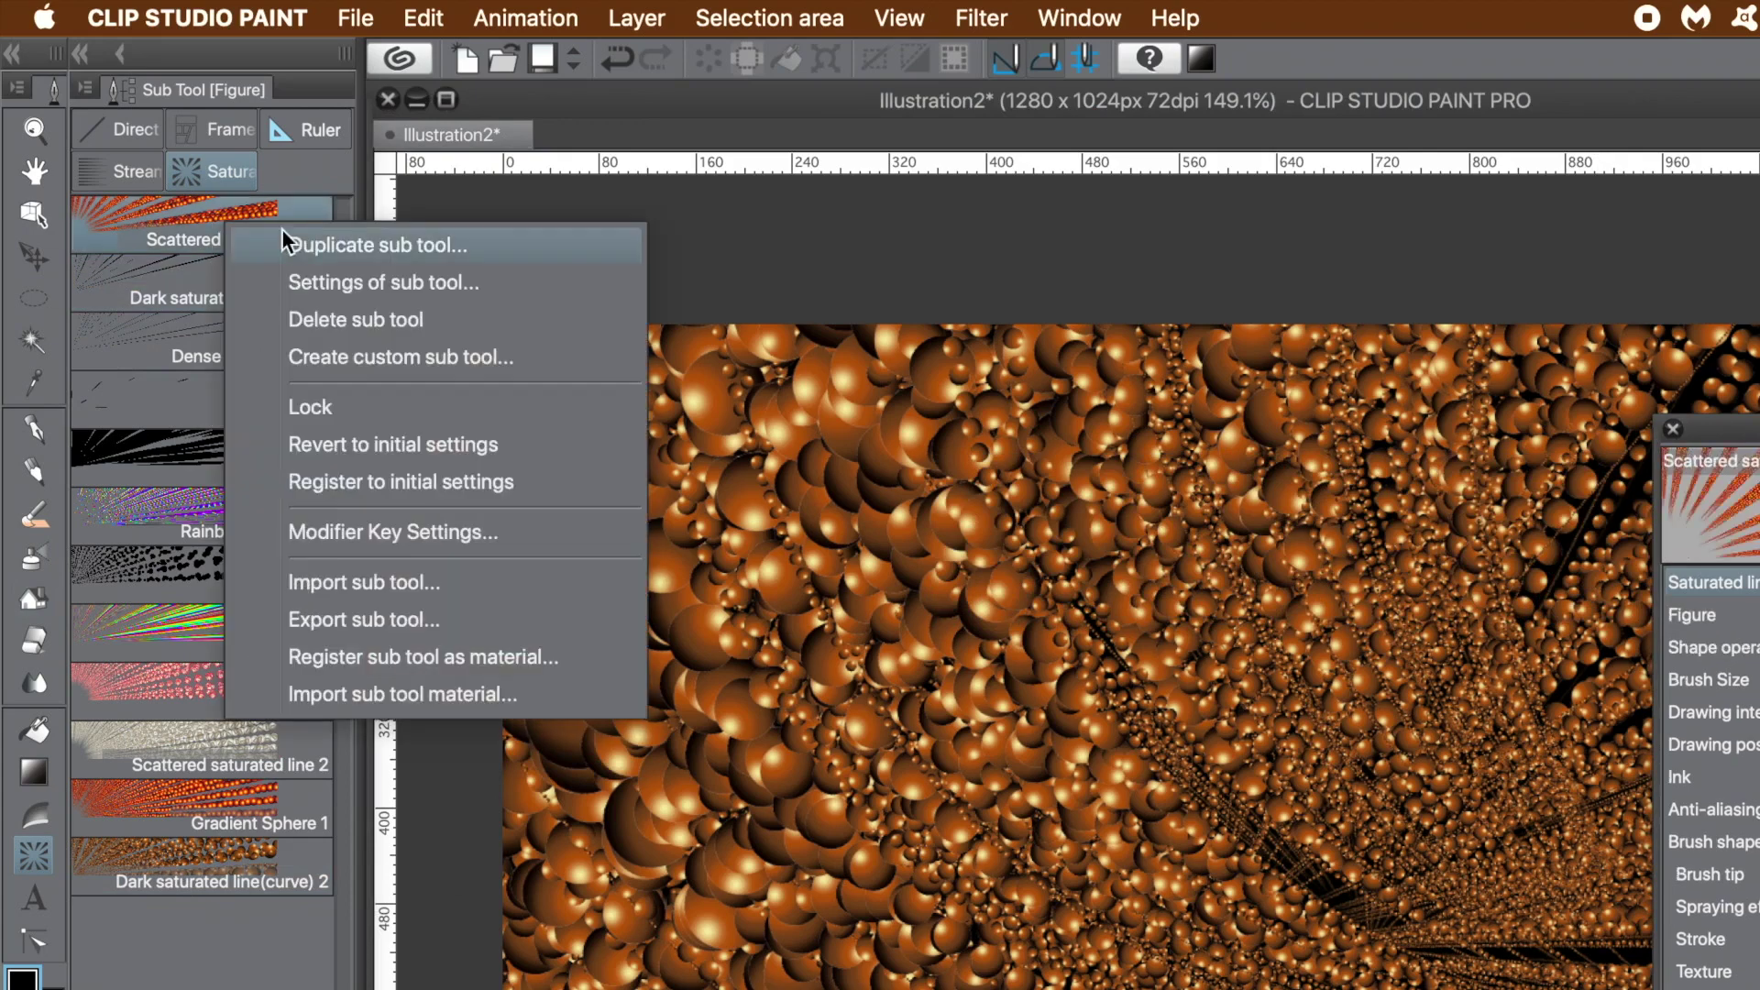
- Duplicate Scattered saturated line as Scattered saturated line 3 and revert the original to initial settings
left_click(345, 246)
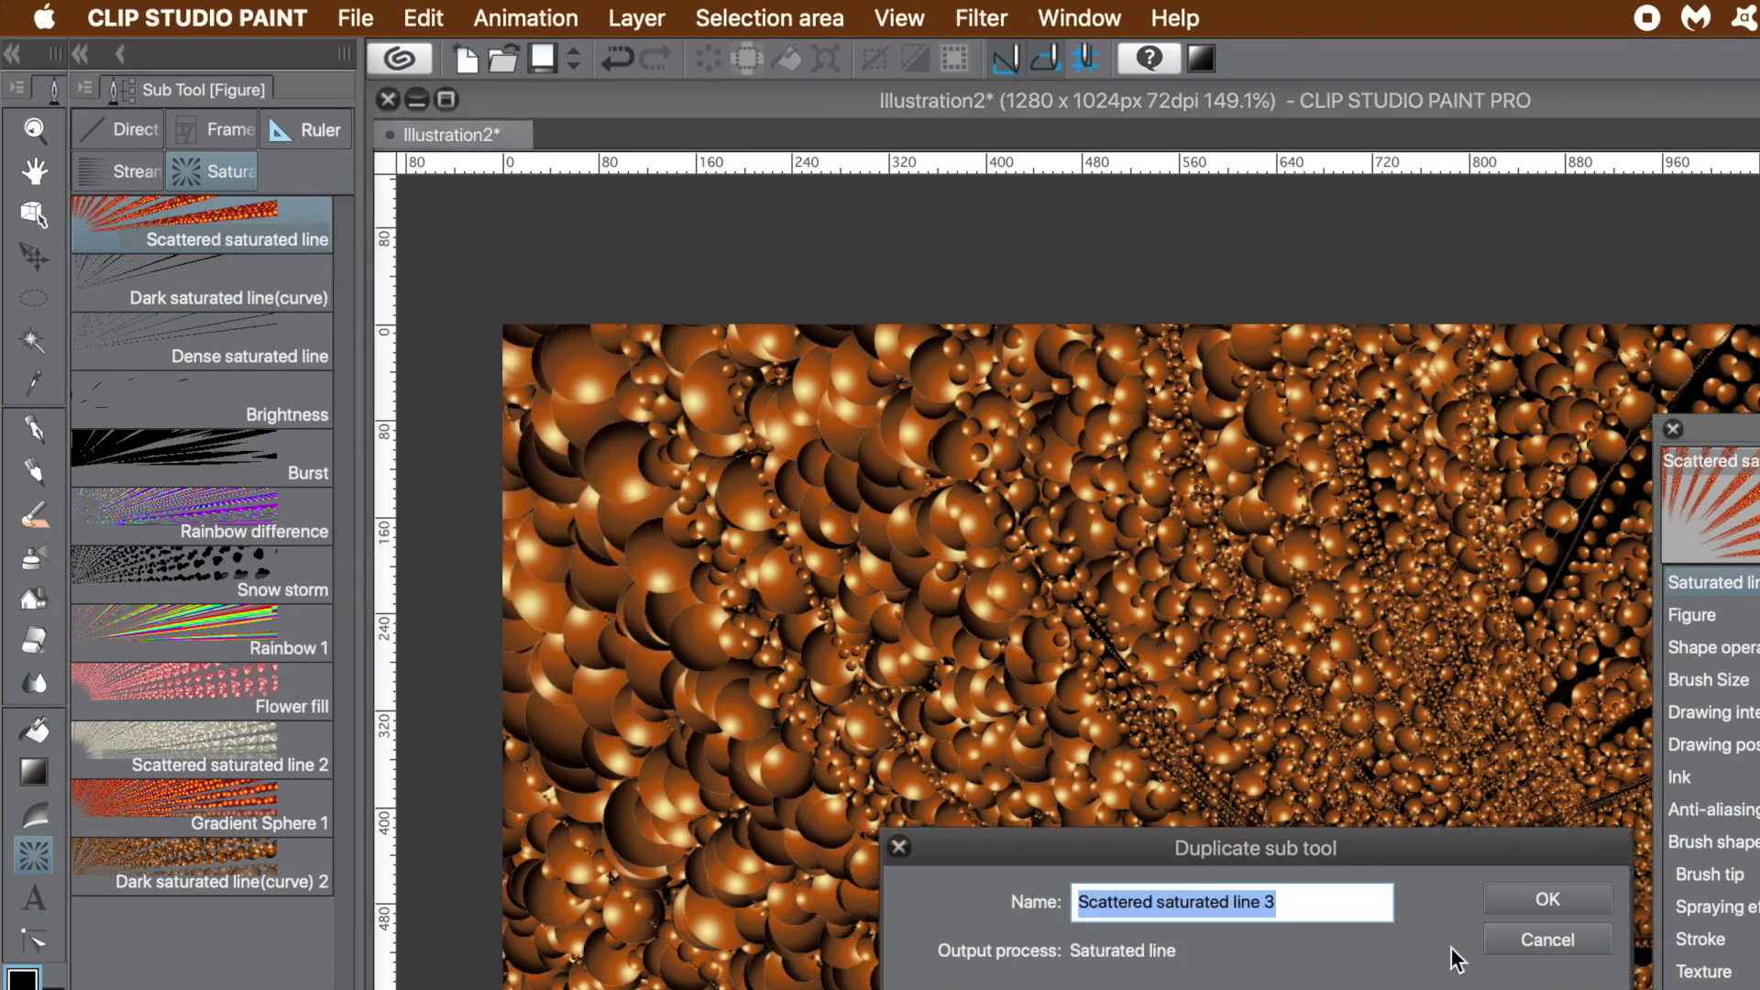
left_click(1547, 899)
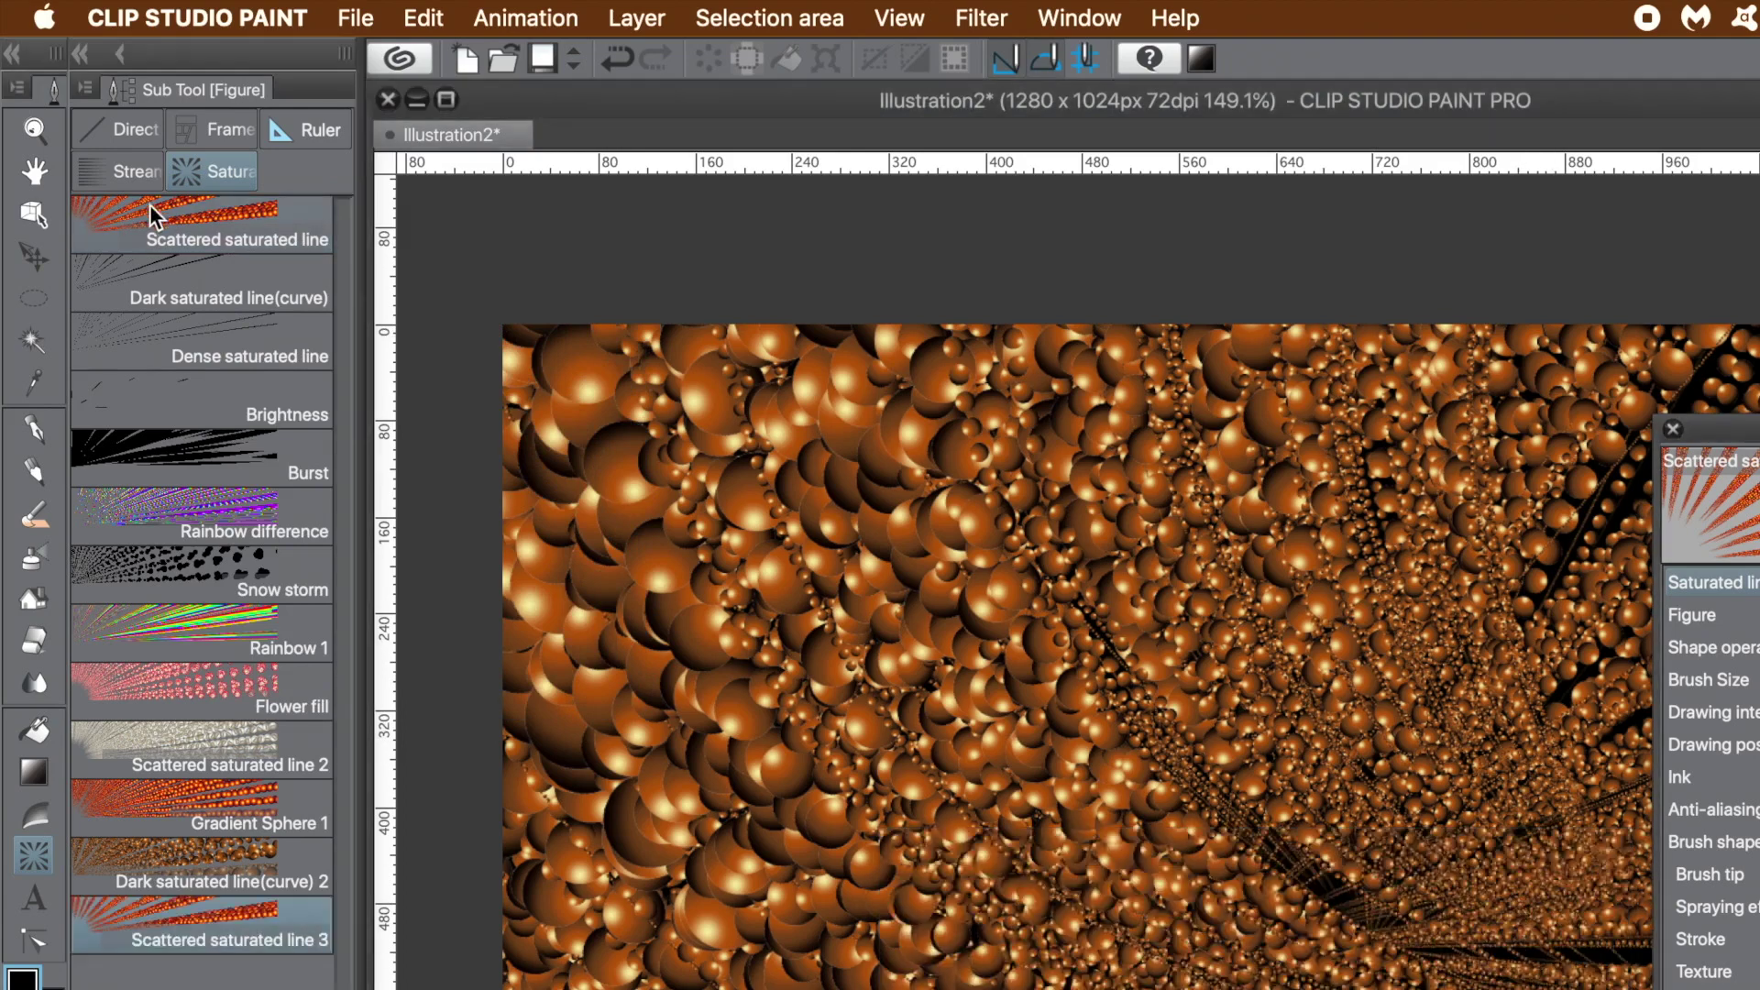
right_click(162, 211)
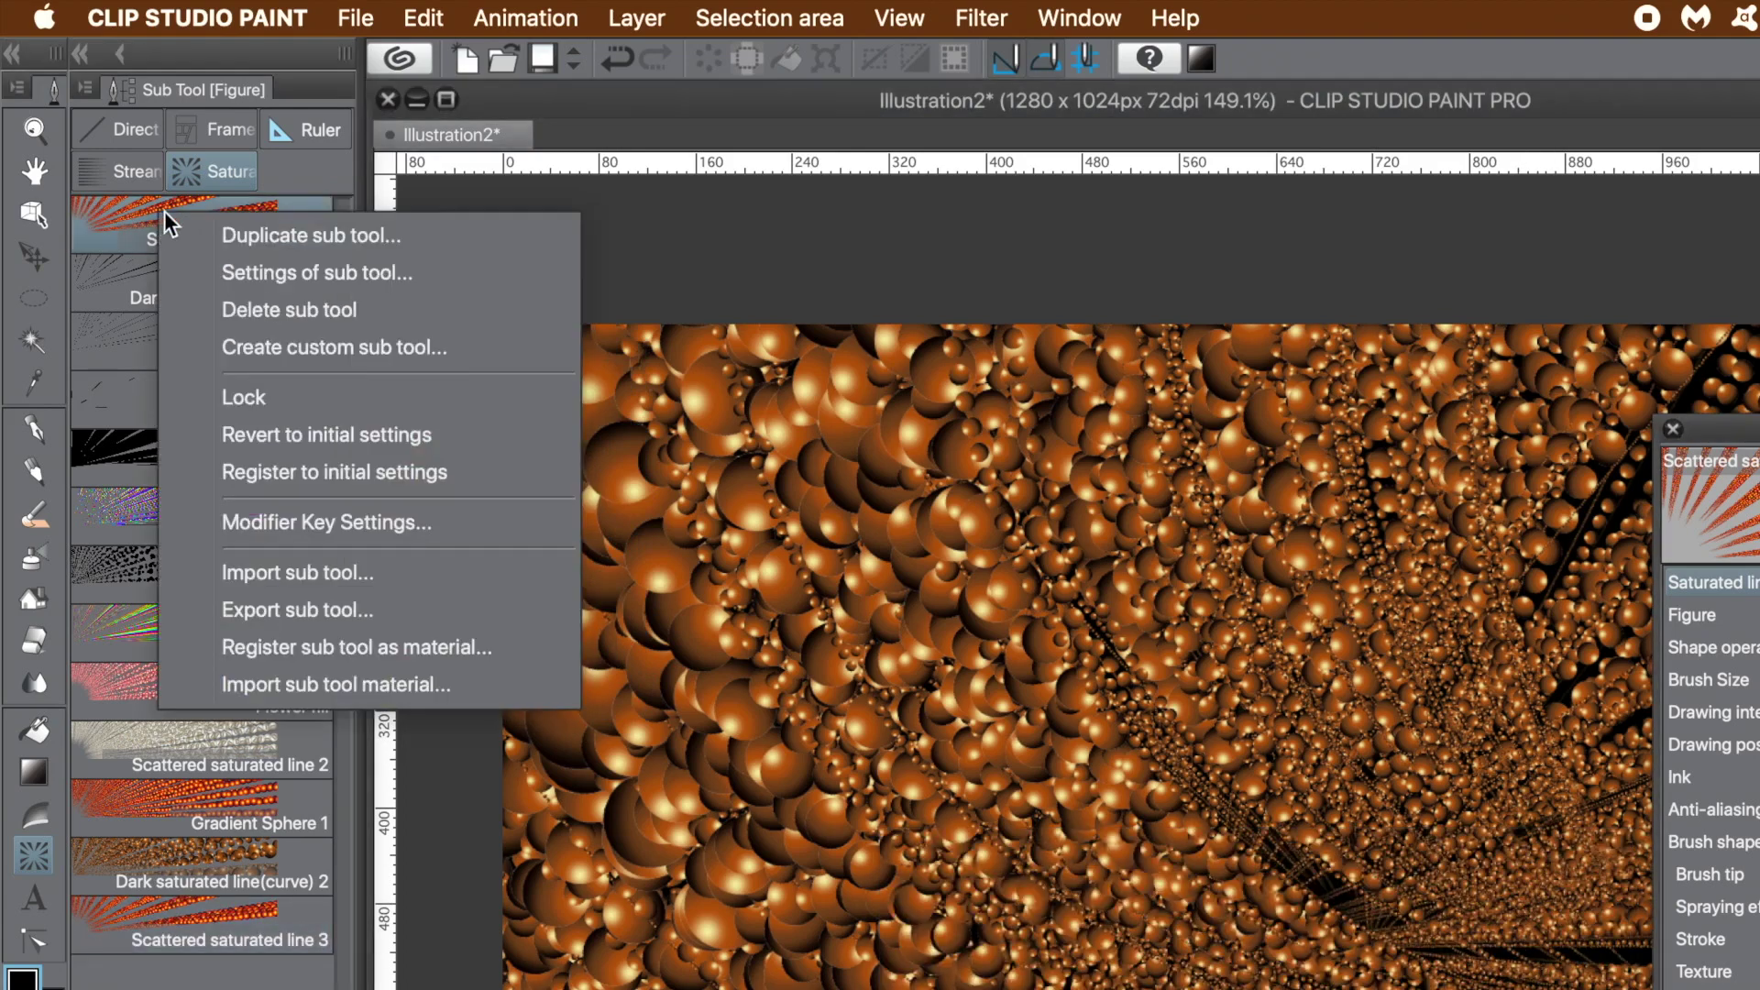
left_click(290, 434)
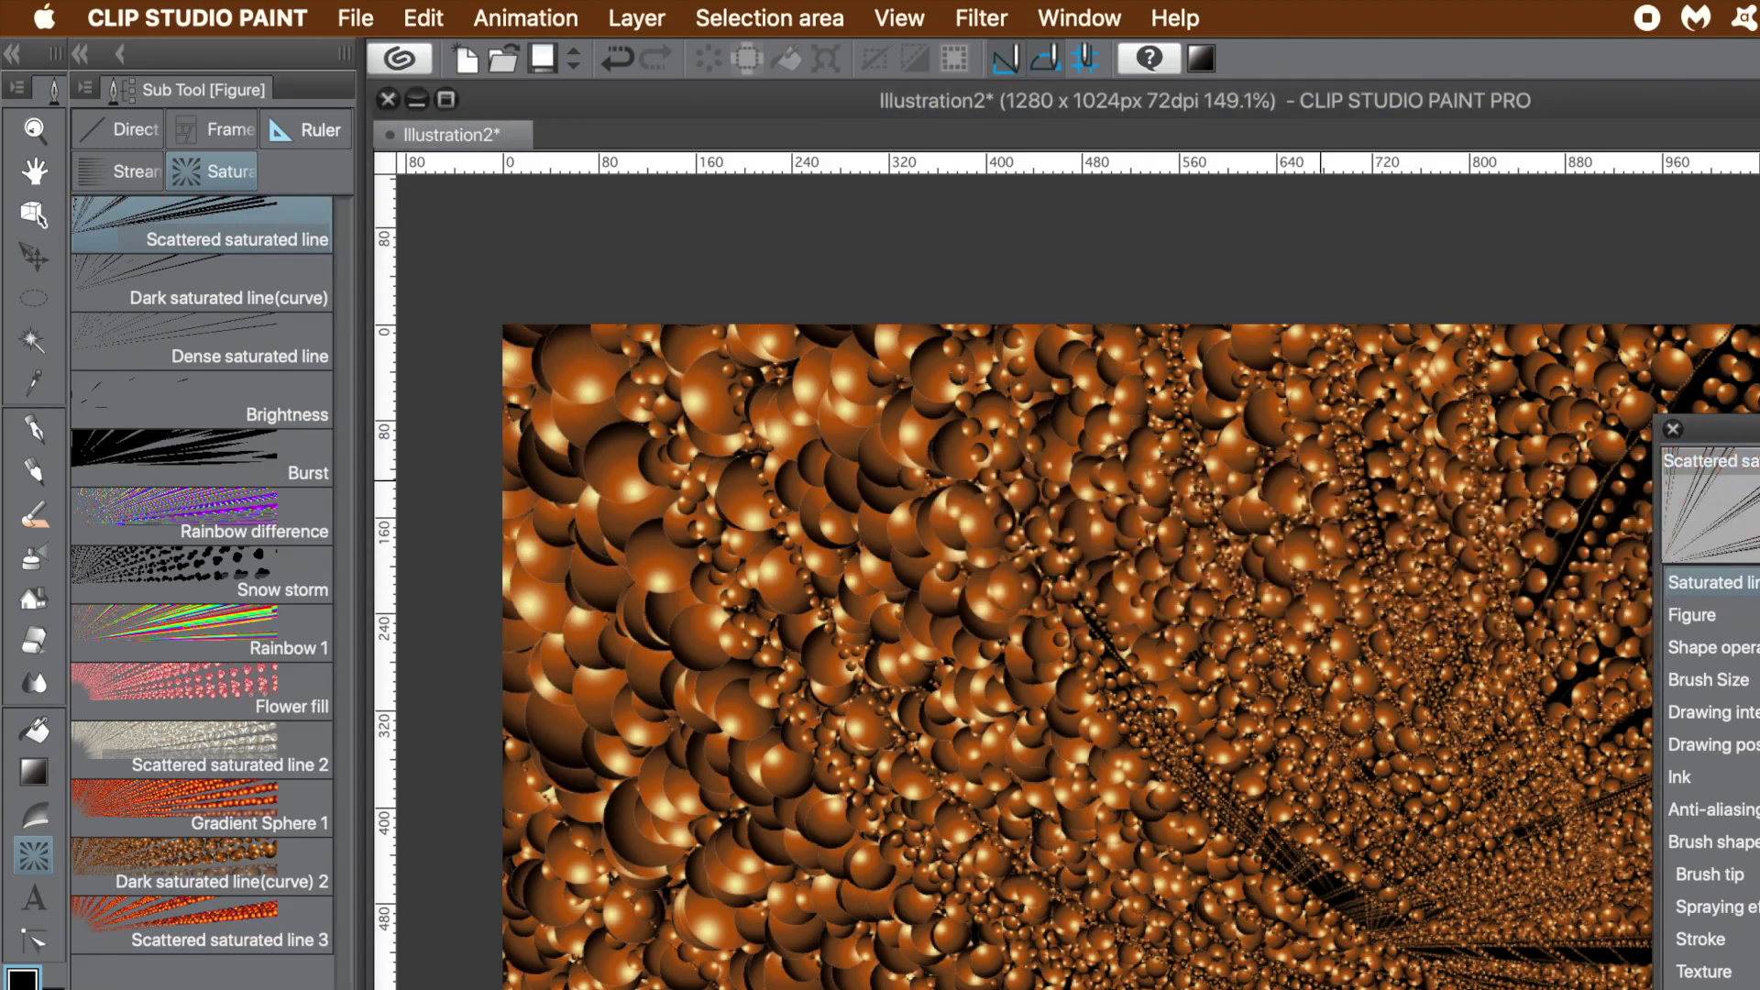
- Switch to Dark saturated line(curve) 2 and draw a small curve figure near the canvas bottom
left_click(199, 922)
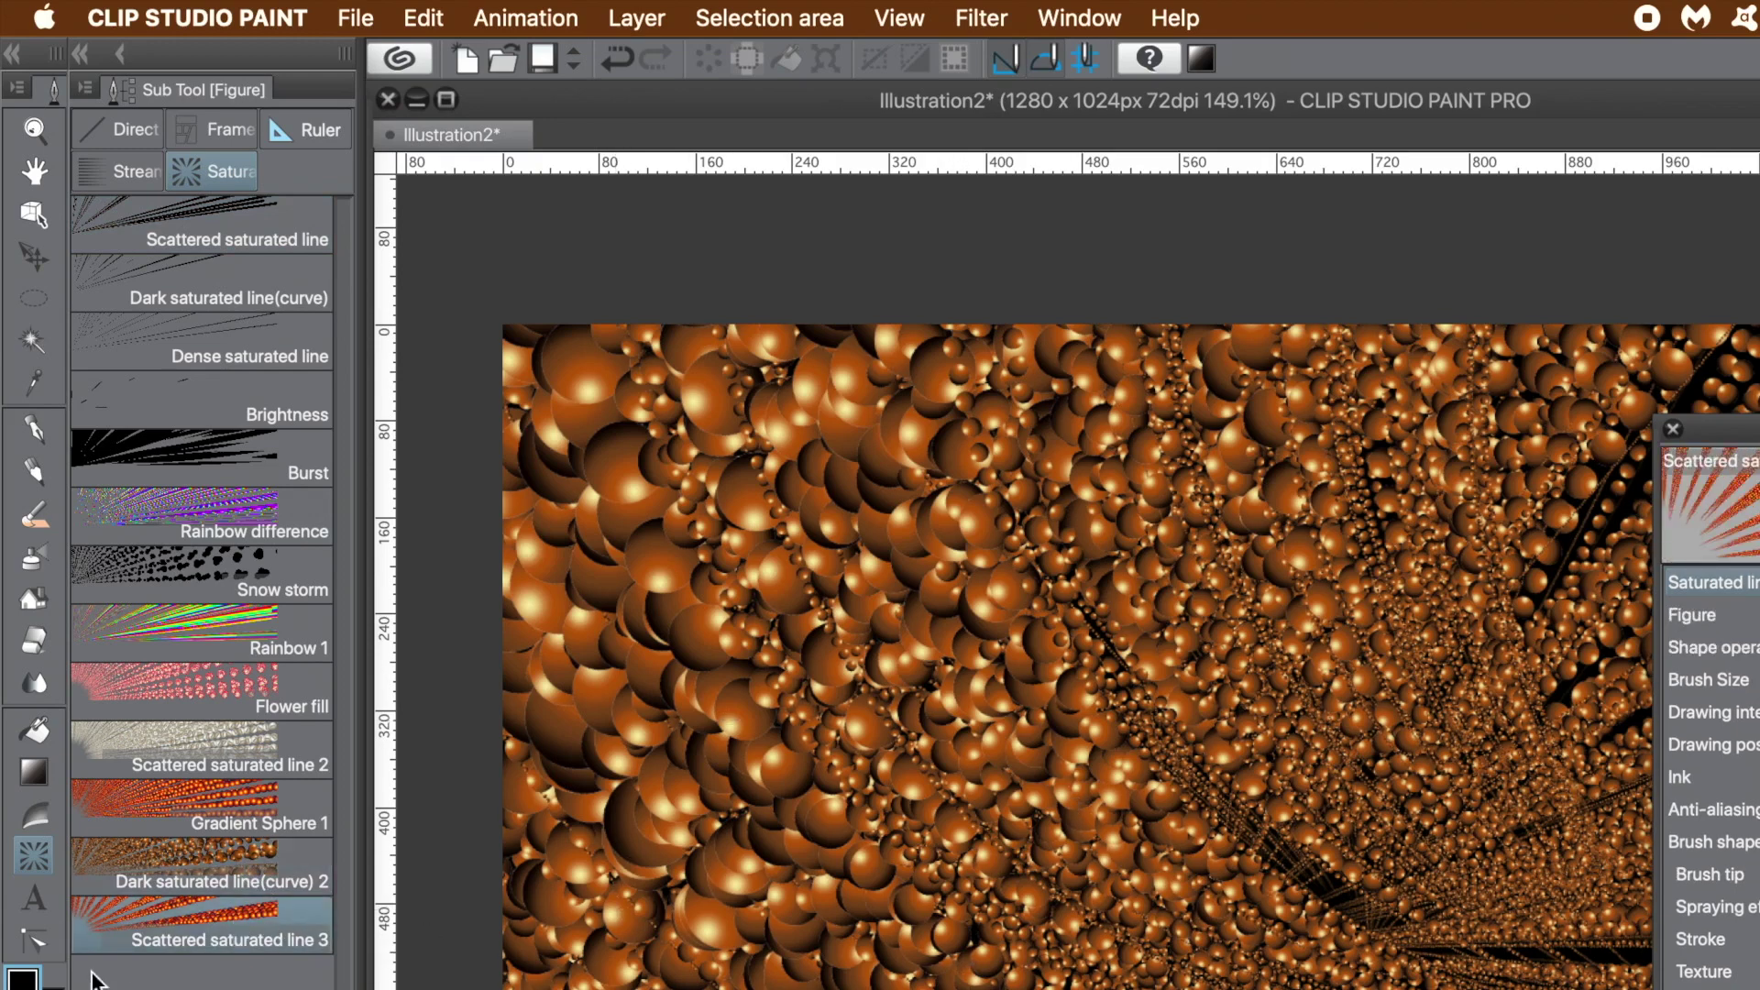
left_click(195, 866)
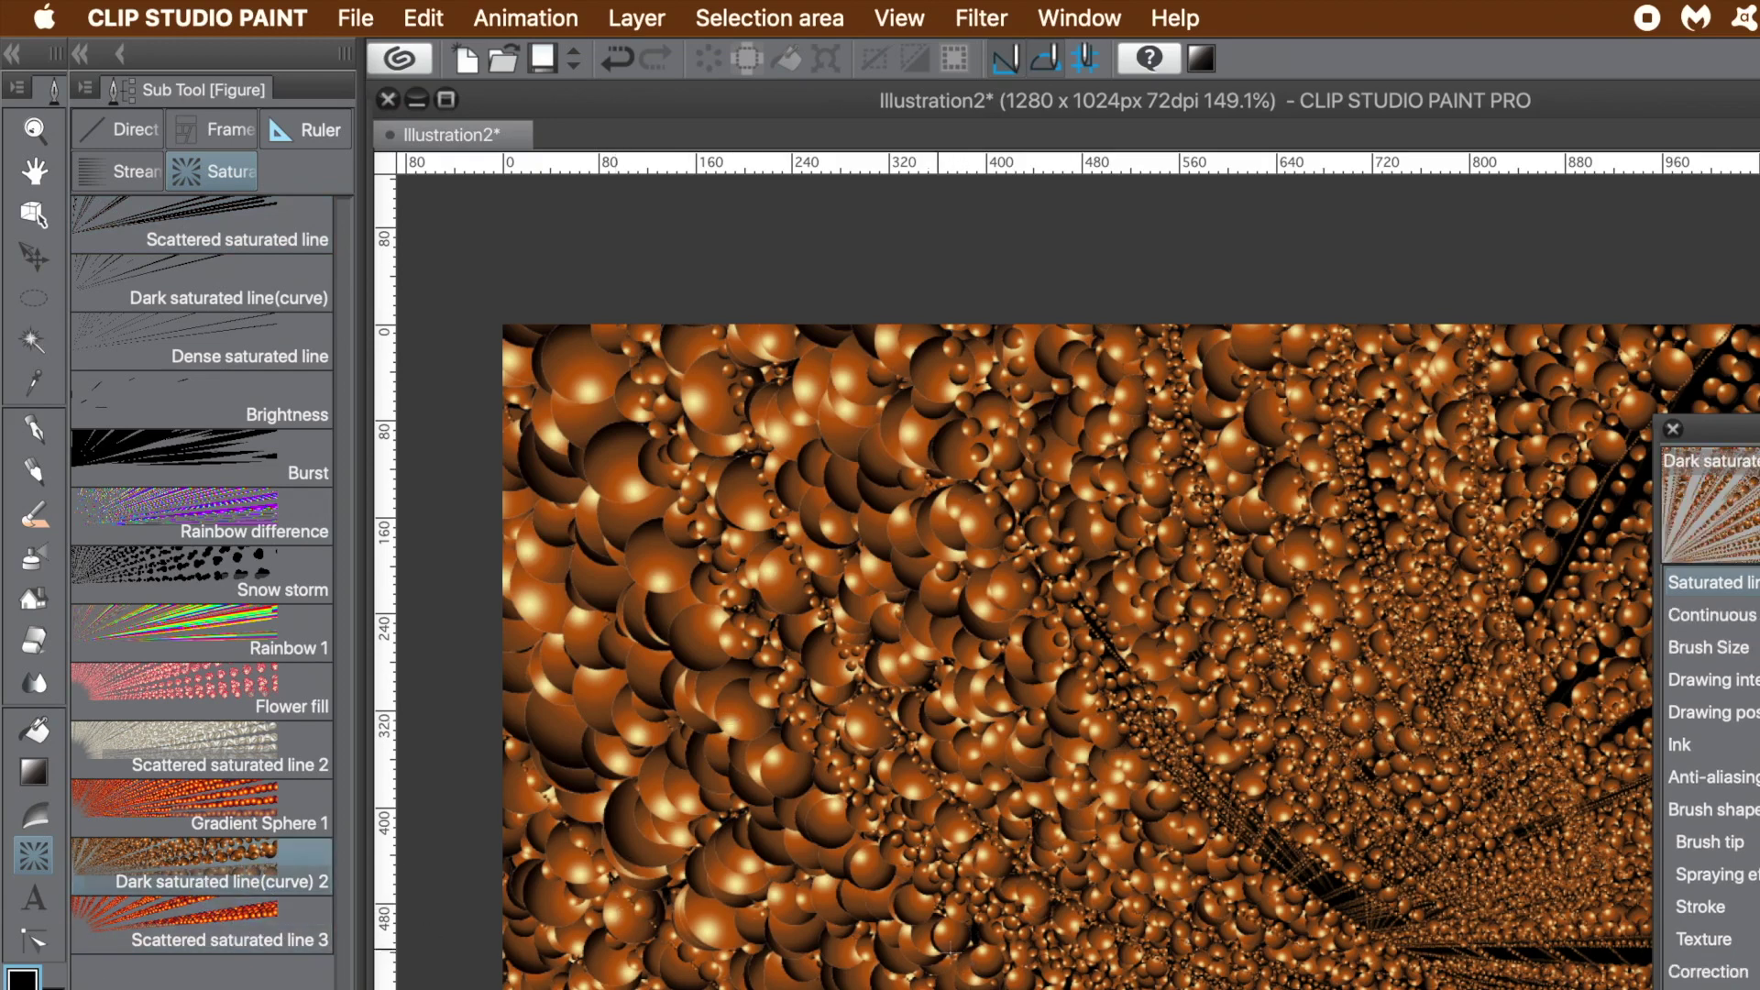
left_click(834, 853)
double_click(938, 957)
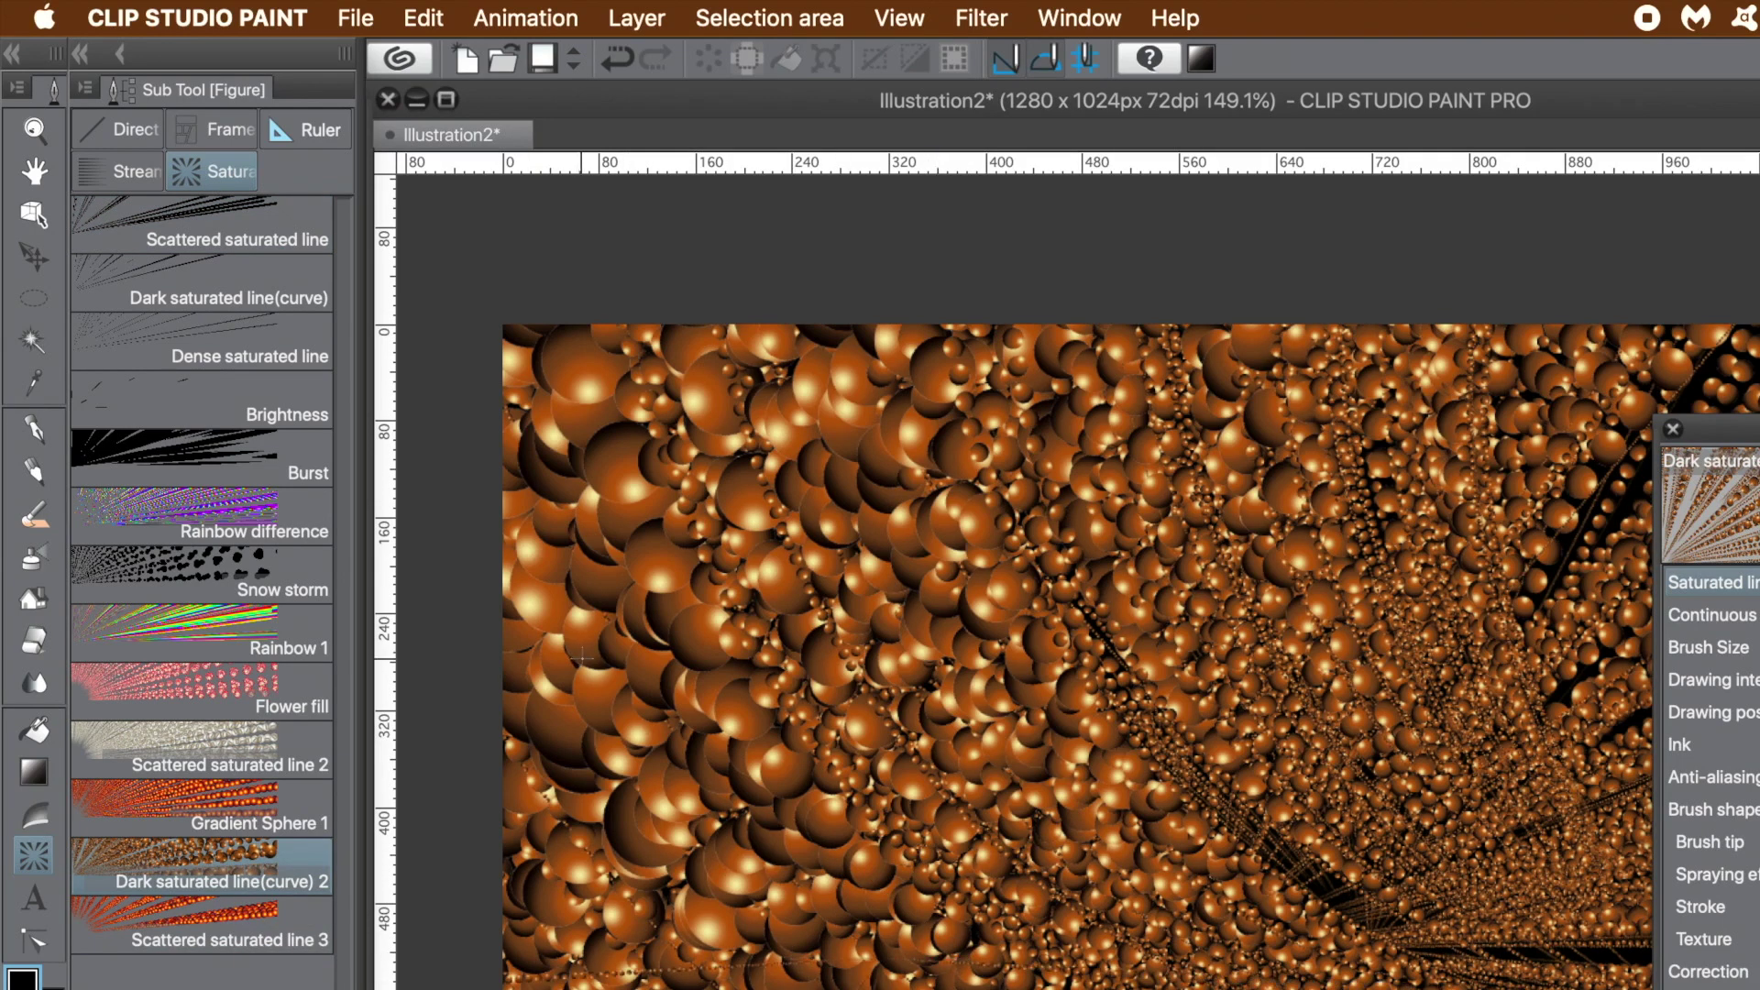